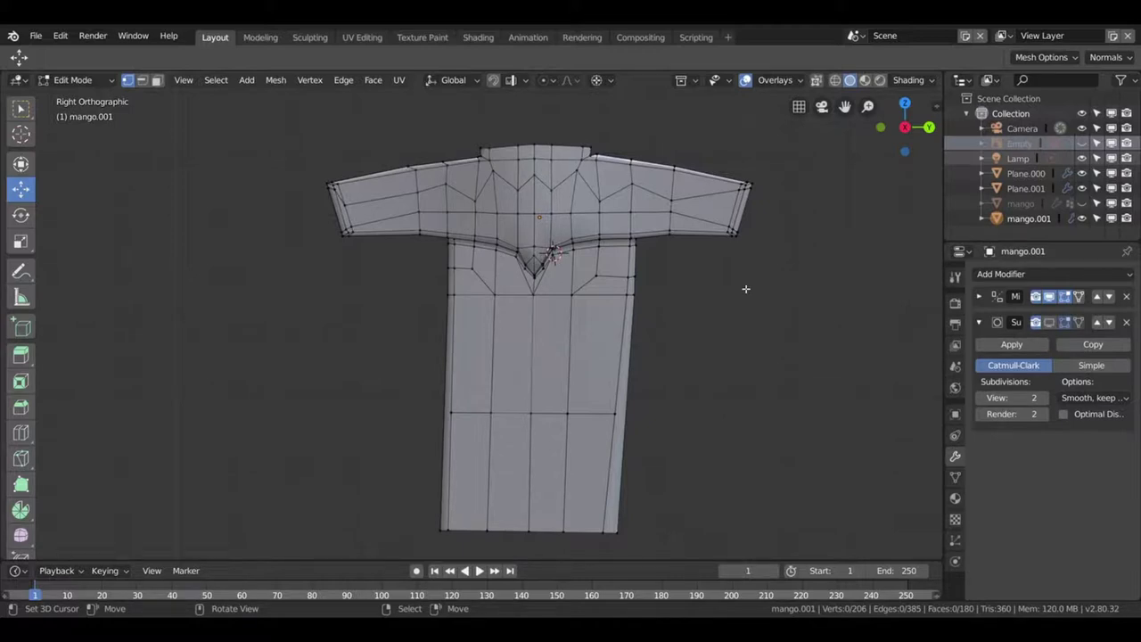
# - Orbit and zoom to view the crossguard's V-notch from above
pyautogui.press('Tab')
pyautogui.moveTo(615, 318); pyautogui.dragTo(615, 238)
pyautogui.press('Tab')
pyautogui.scroll(-3)
pyautogui.moveTo(611, 300); pyautogui.dragTo(719, 345)
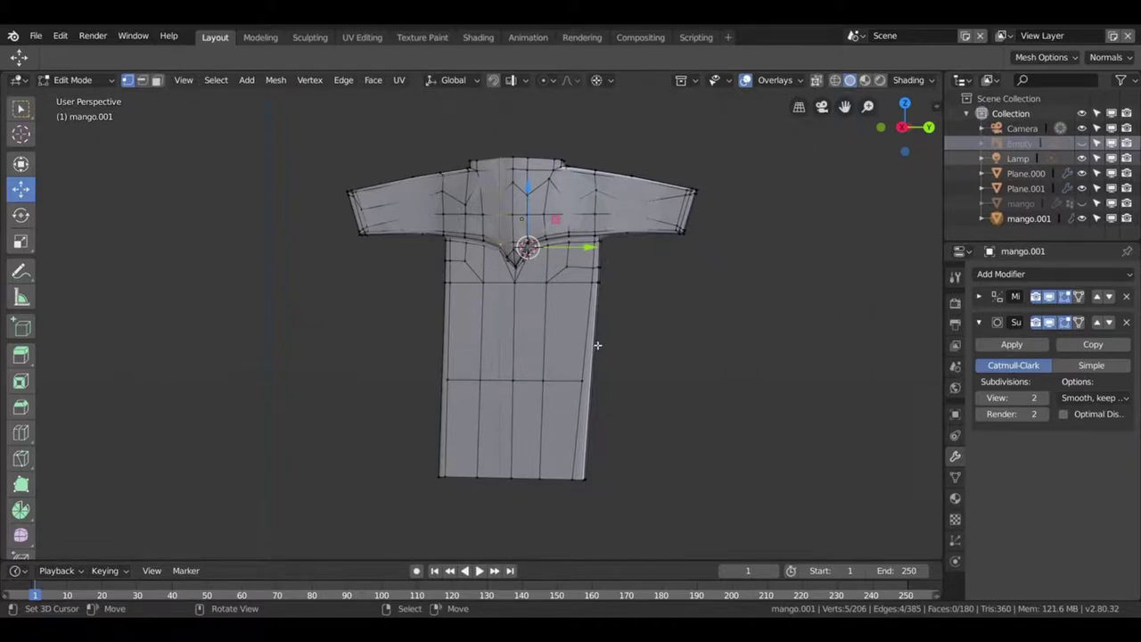
pyautogui.scroll(3)
pyautogui.scroll(-3)
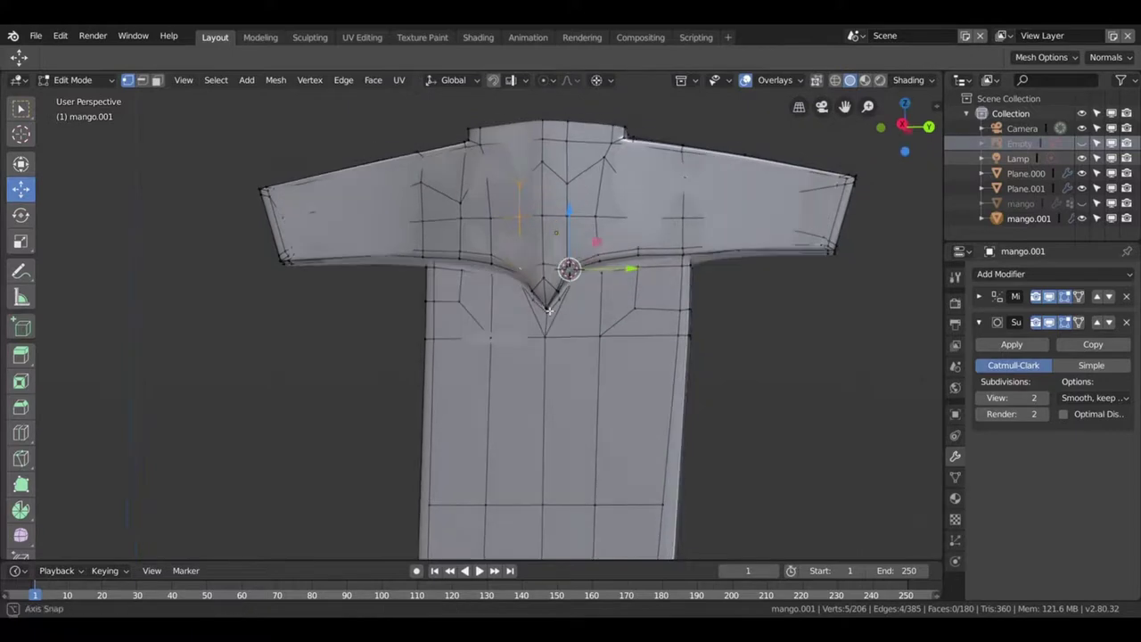
pyautogui.scroll(3)
pyautogui.scroll(-3)
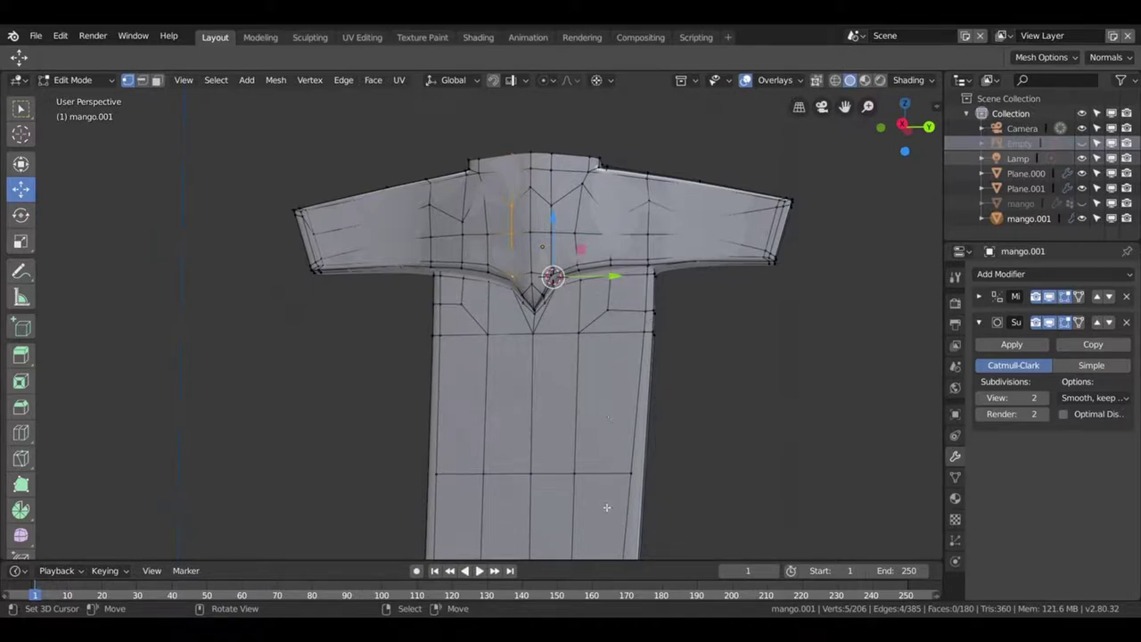
pyautogui.scroll(3)
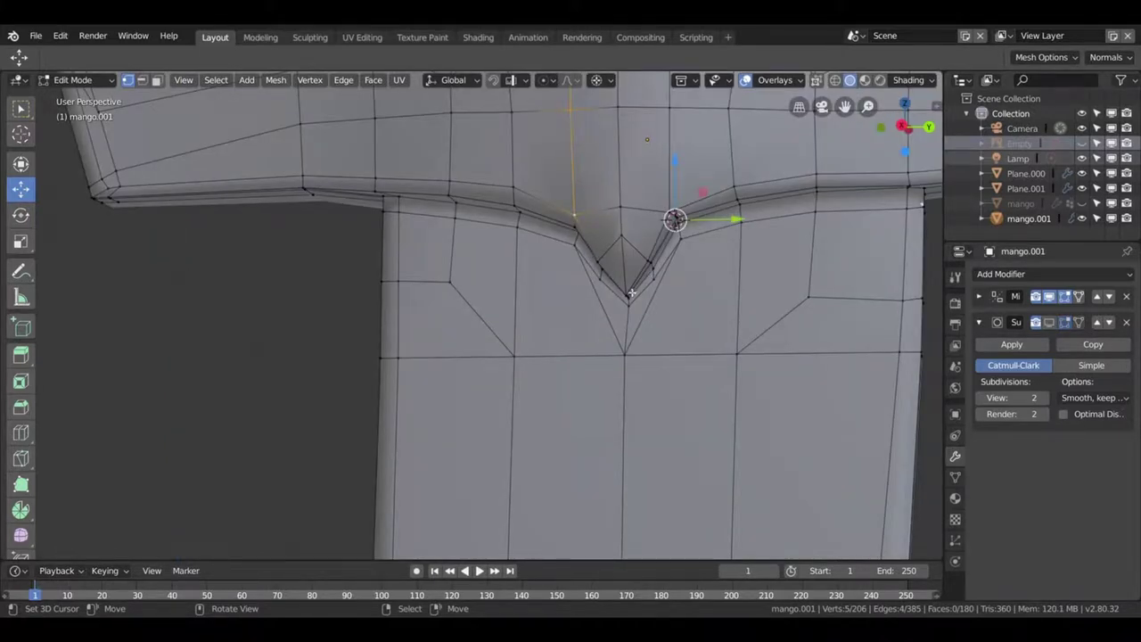
pyautogui.scroll(3)
pyautogui.moveTo(616, 276); pyautogui.dragTo(703, 219)
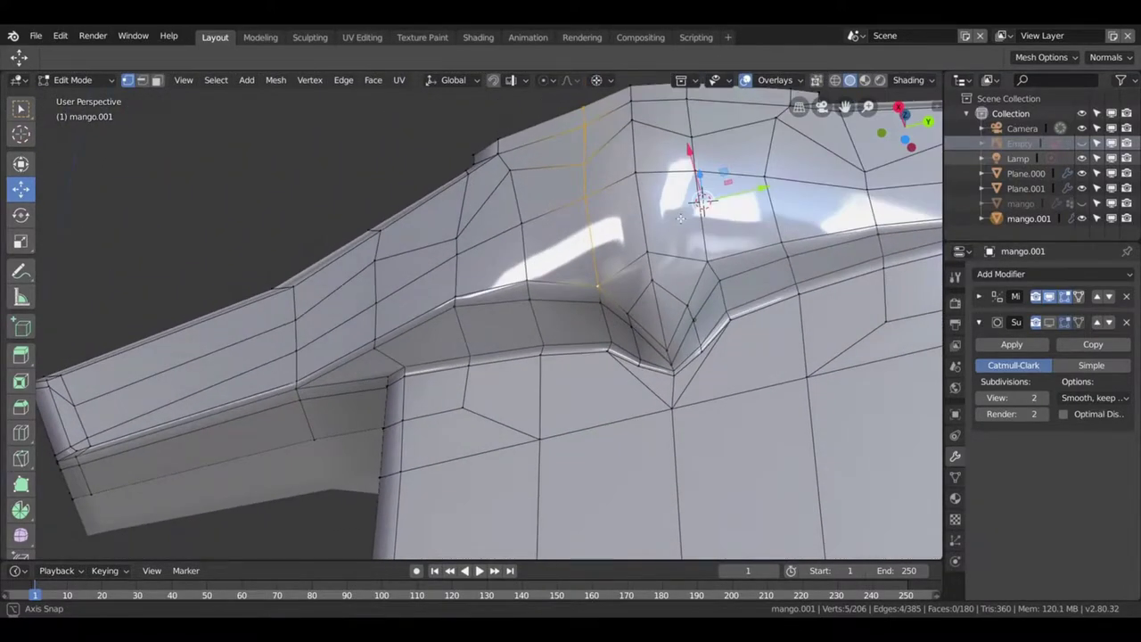
pyautogui.moveTo(703, 220); pyautogui.dragTo(649, 303)
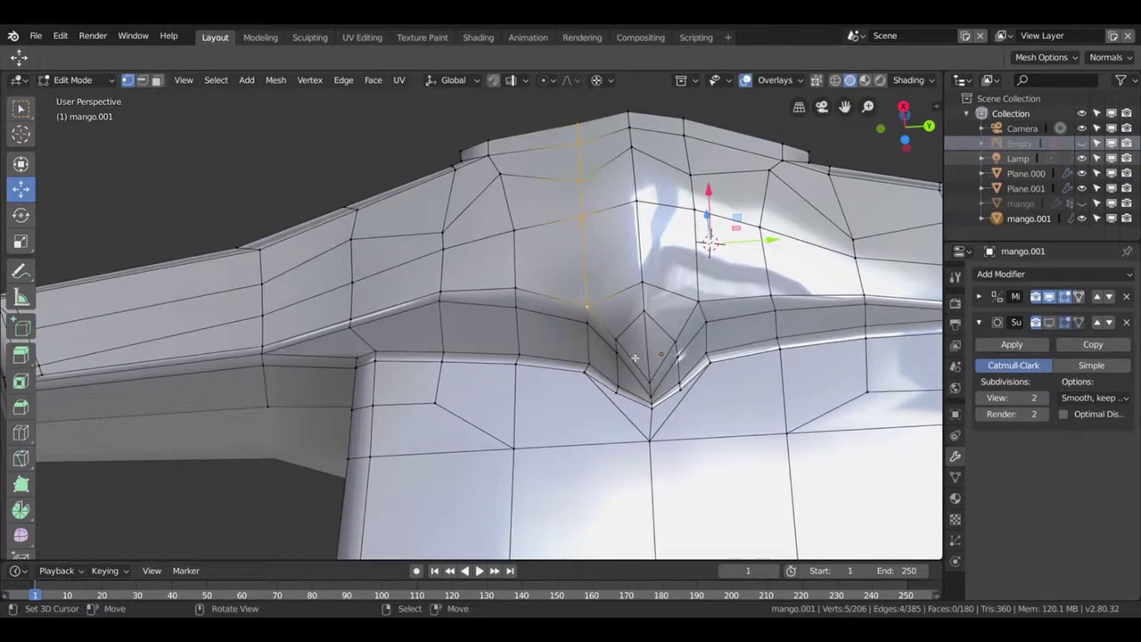
pyautogui.scroll(3)
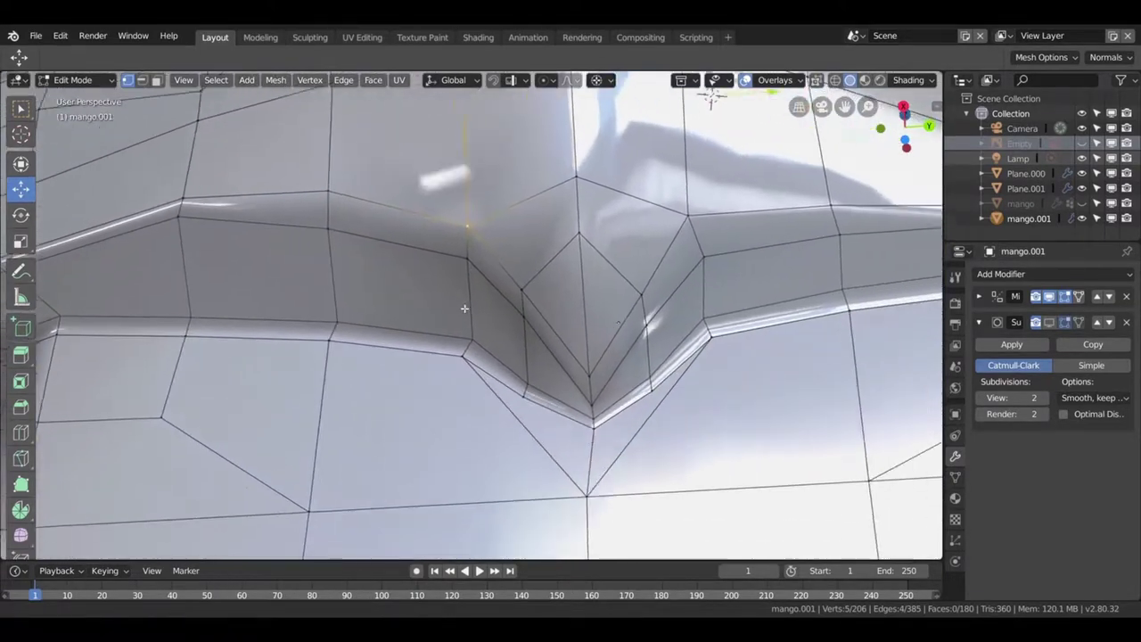
# - Dissolve the vertical edge above the V-notch tip, then return to the side view
pyautogui.click(625, 386)
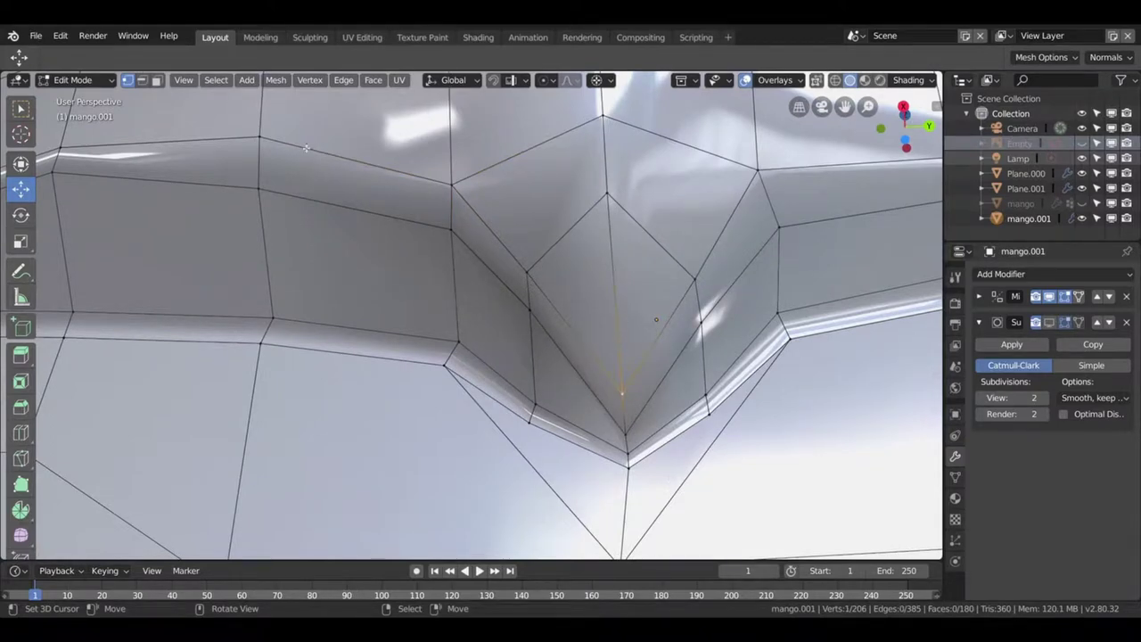
pyautogui.click(141, 80)
pyautogui.click(631, 303)
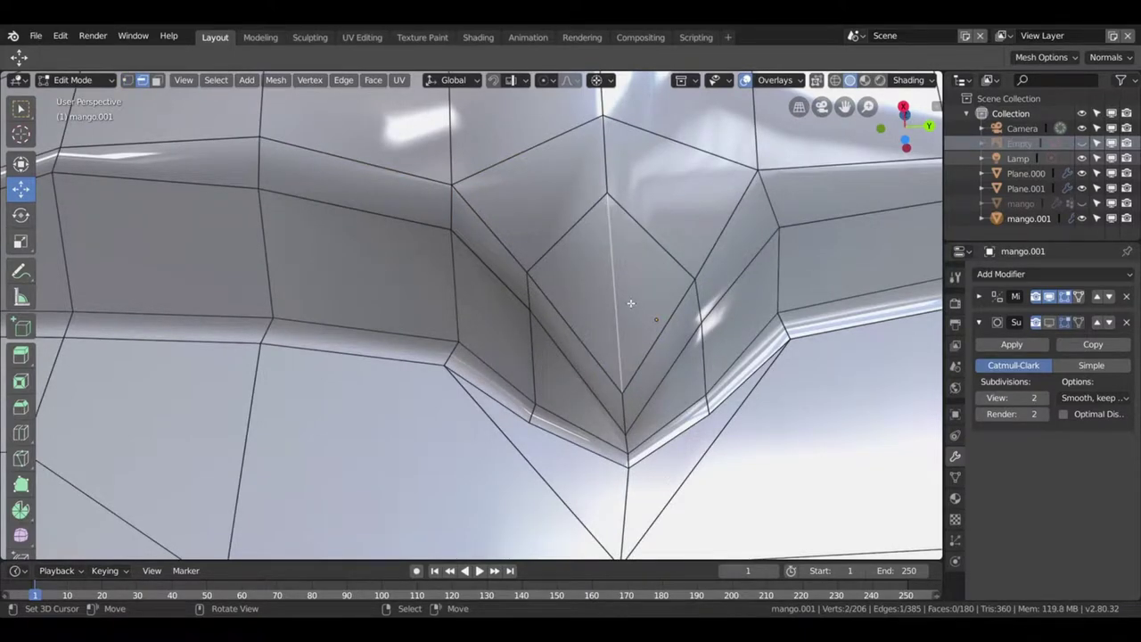
pyautogui.press('x')
pyautogui.click(624, 367)
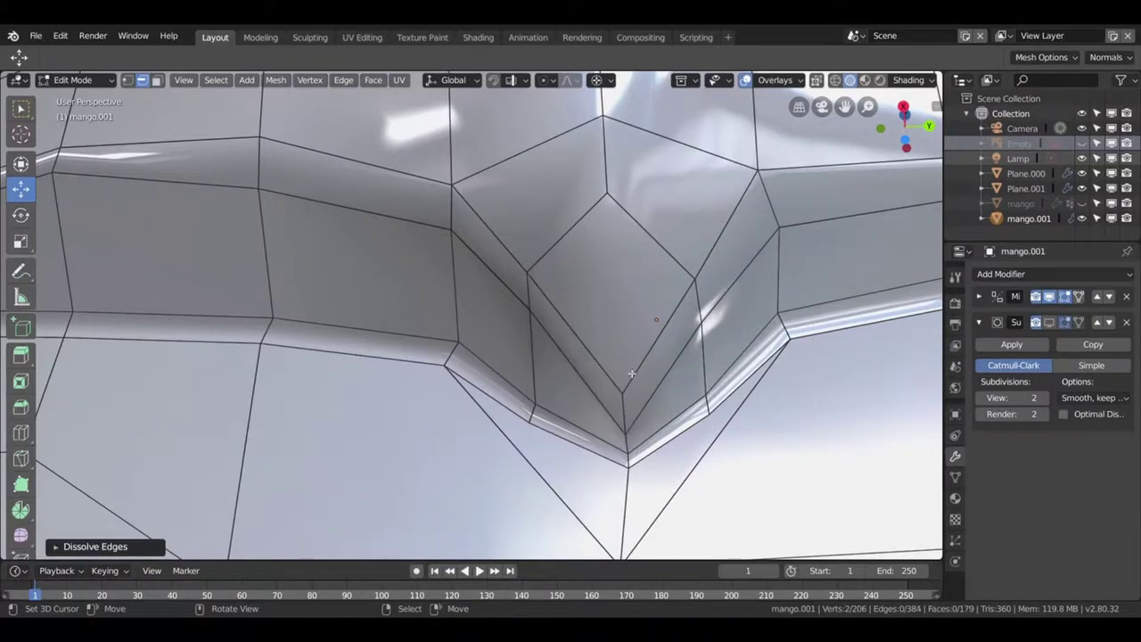
pyautogui.moveTo(631, 373); pyautogui.dragTo(731, 375)
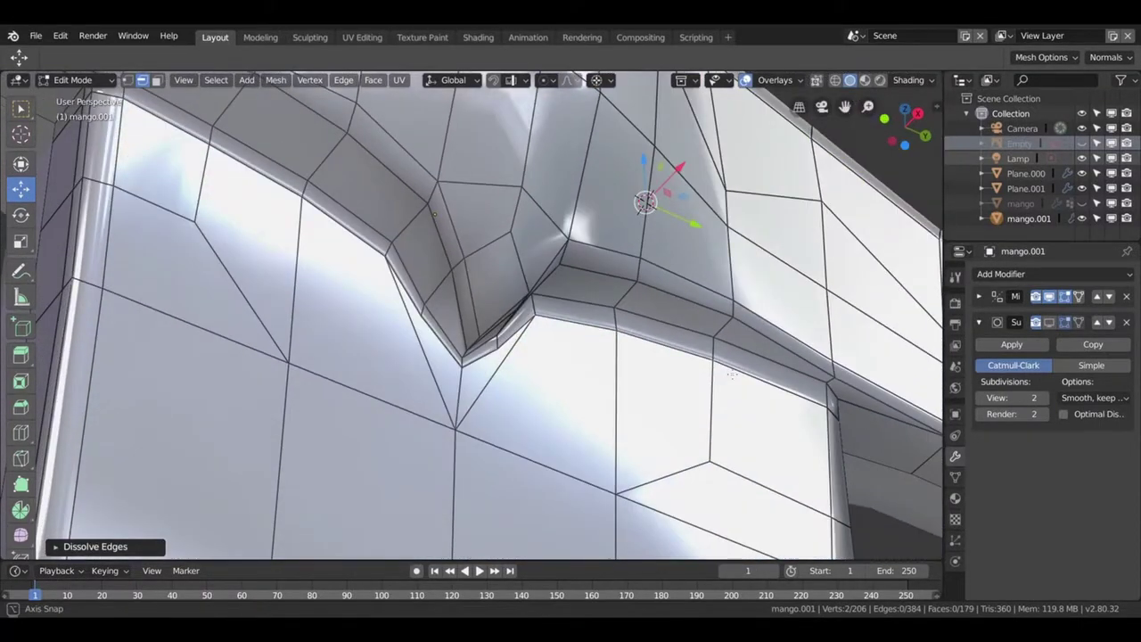
pyautogui.moveTo(731, 374); pyautogui.dragTo(277, 292)
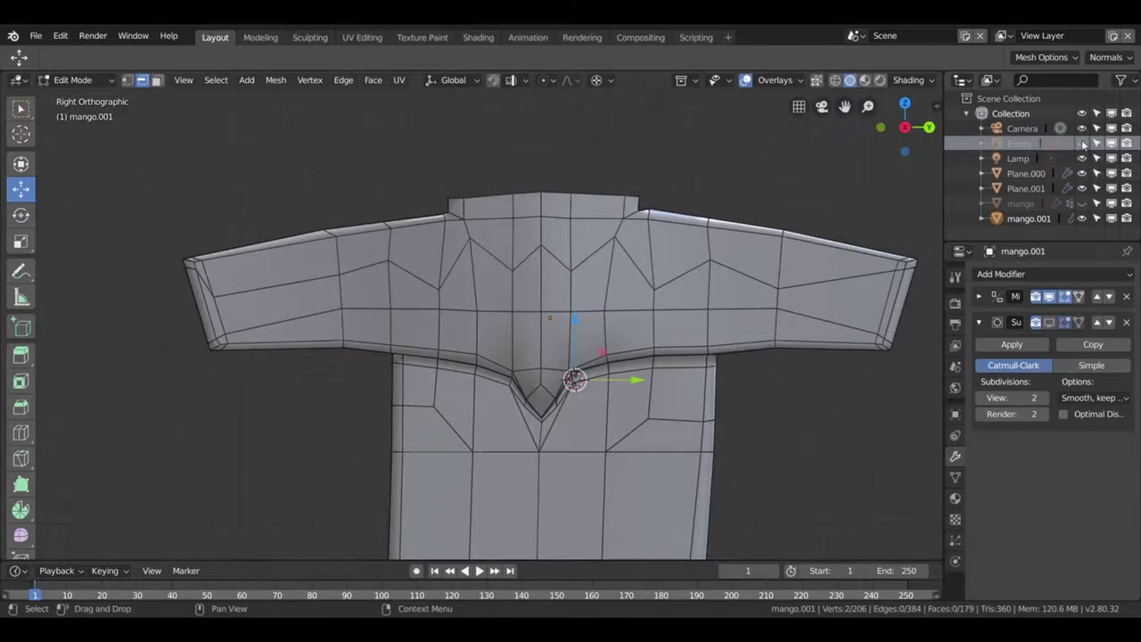
# - Unhide the reference image Empty and view the crossguard front-on in perspective
pyautogui.click(1082, 143)
pyautogui.moveTo(713, 232); pyautogui.dragTo(439, 187)
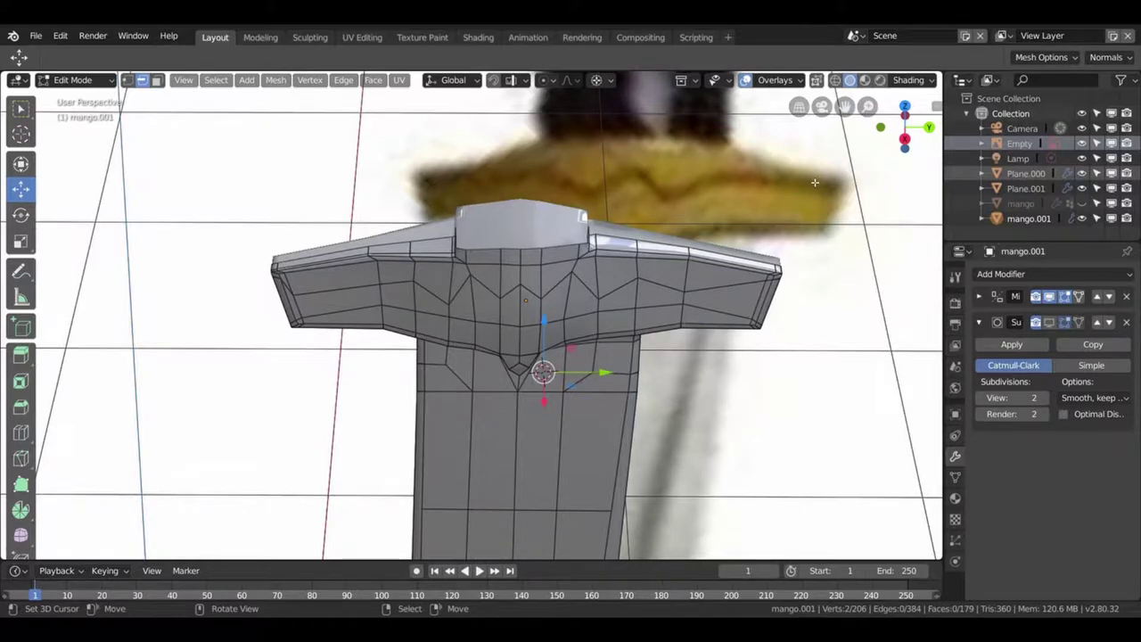
pyautogui.moveTo(815, 182); pyautogui.dragTo(1086, 308)
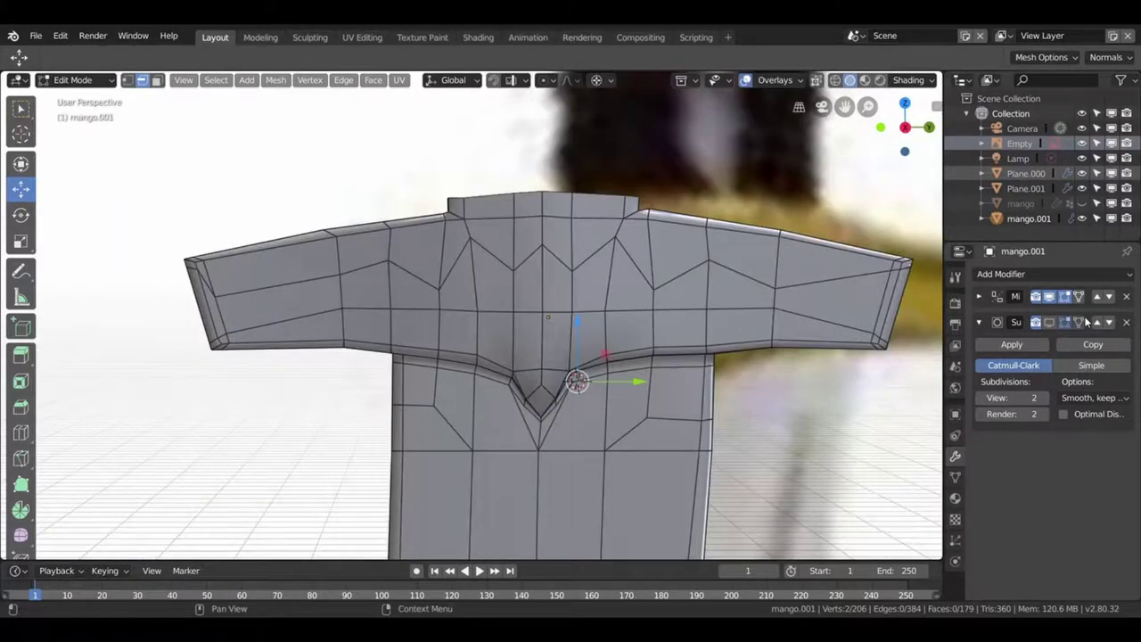
# - Turn on the Subdivision modifier's edit-mode display so the cage shows smoothing
pyautogui.click(1065, 323)
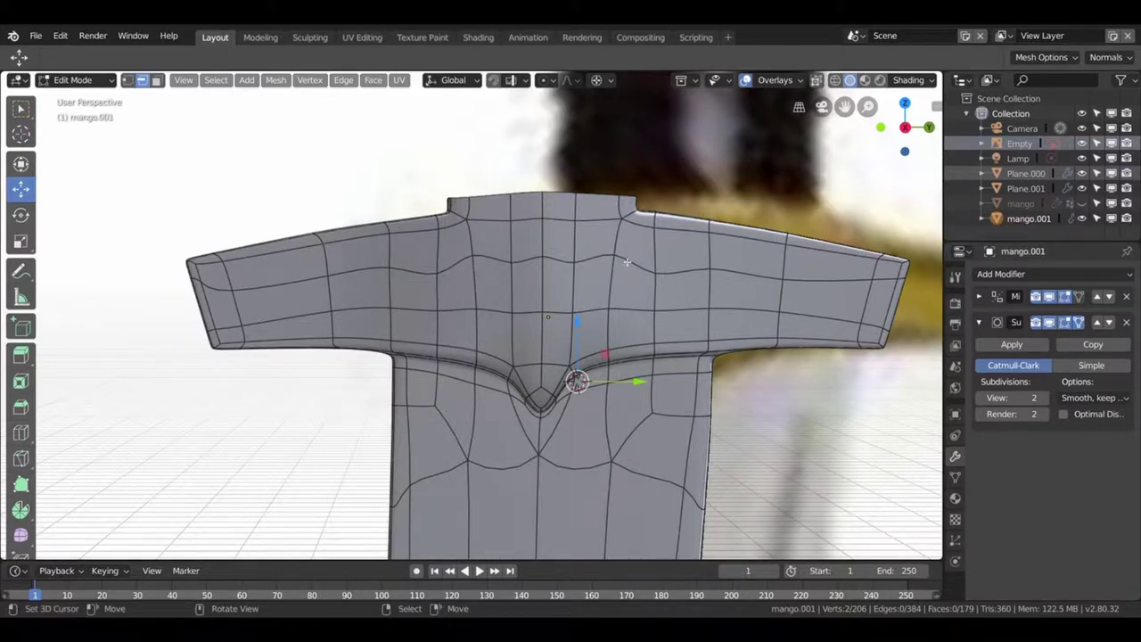
pyautogui.scroll(3)
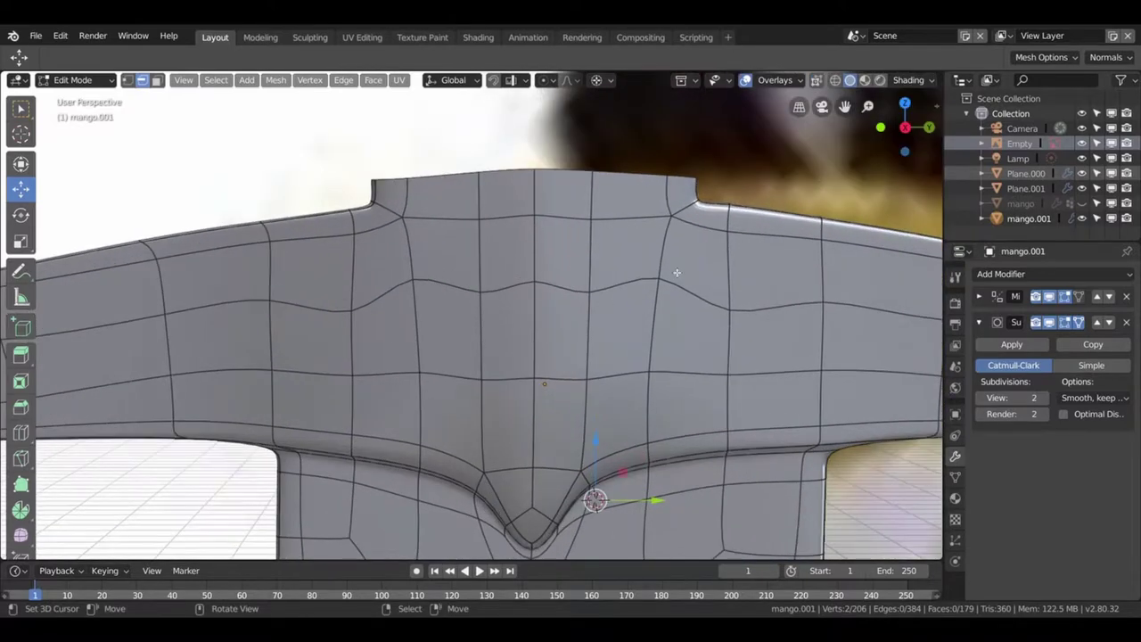
pyautogui.click(126, 79)
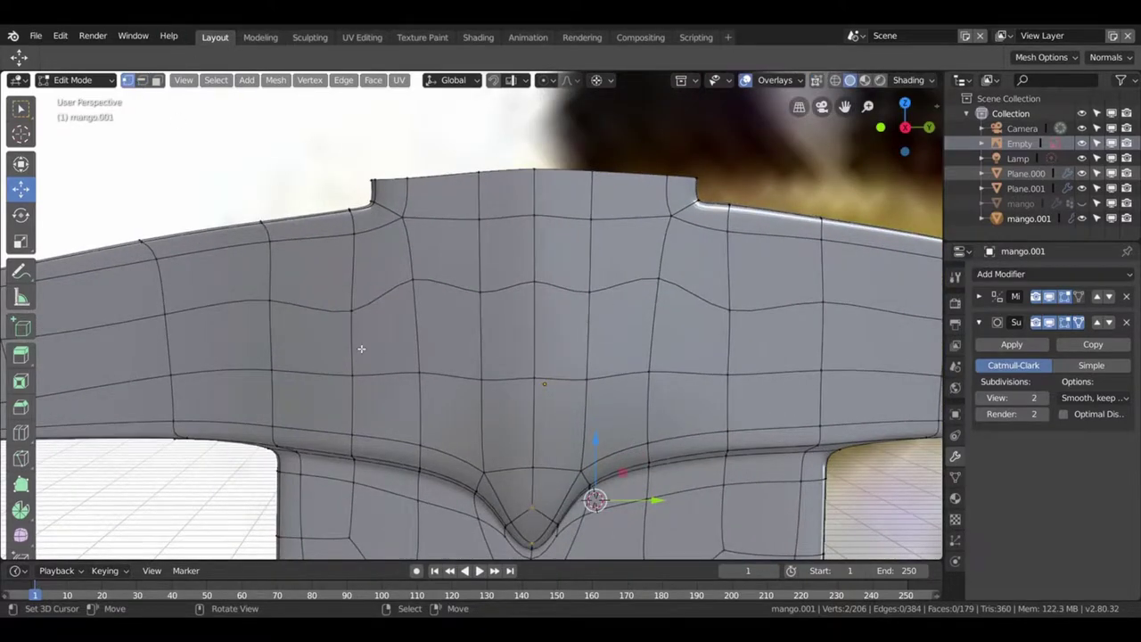
# - Vertex-slide two opposite vertices on the crossguard's upper band along their edges
pyautogui.click(676, 285)
pyautogui.click(432, 287)
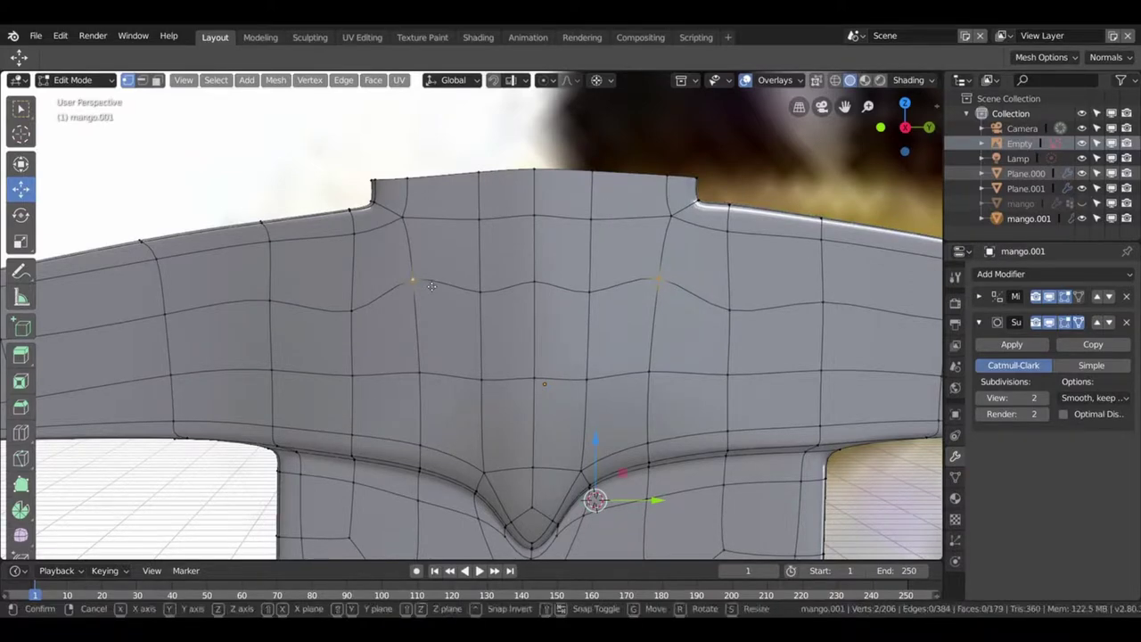
pyautogui.hotkey('shift', 'v')
pyautogui.click(426, 275)
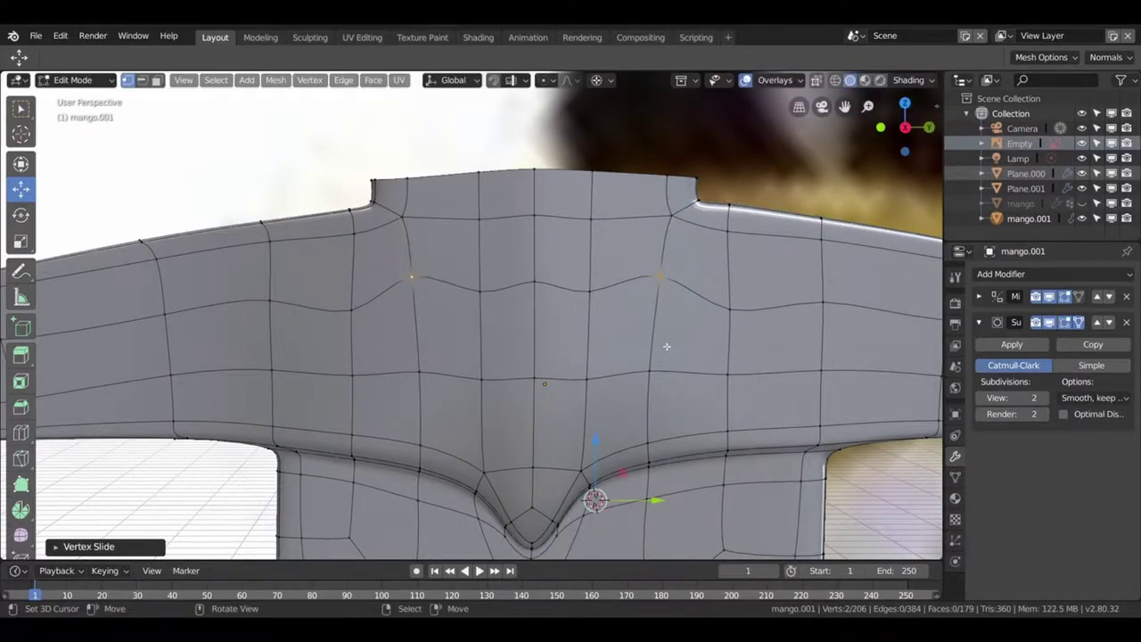
pyautogui.moveTo(696, 328); pyautogui.dragTo(656, 283)
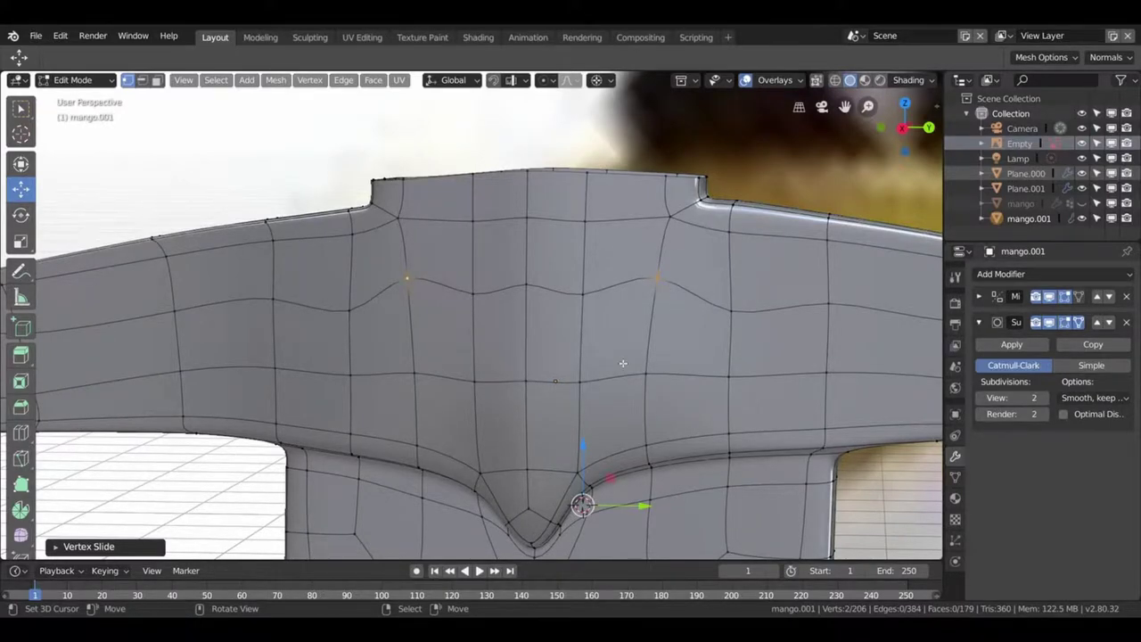
pyautogui.moveTo(622, 363); pyautogui.dragTo(601, 358)
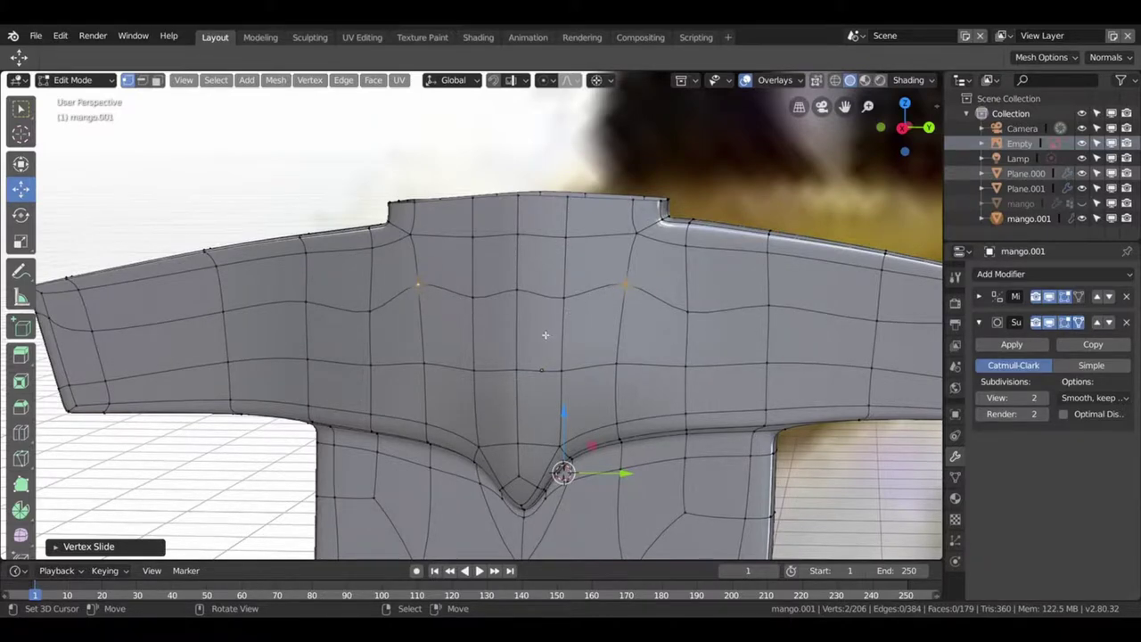
# - Add an edge loop across the crossguard band and slide it into place
pyautogui.hotkey('ctrl', 'r')
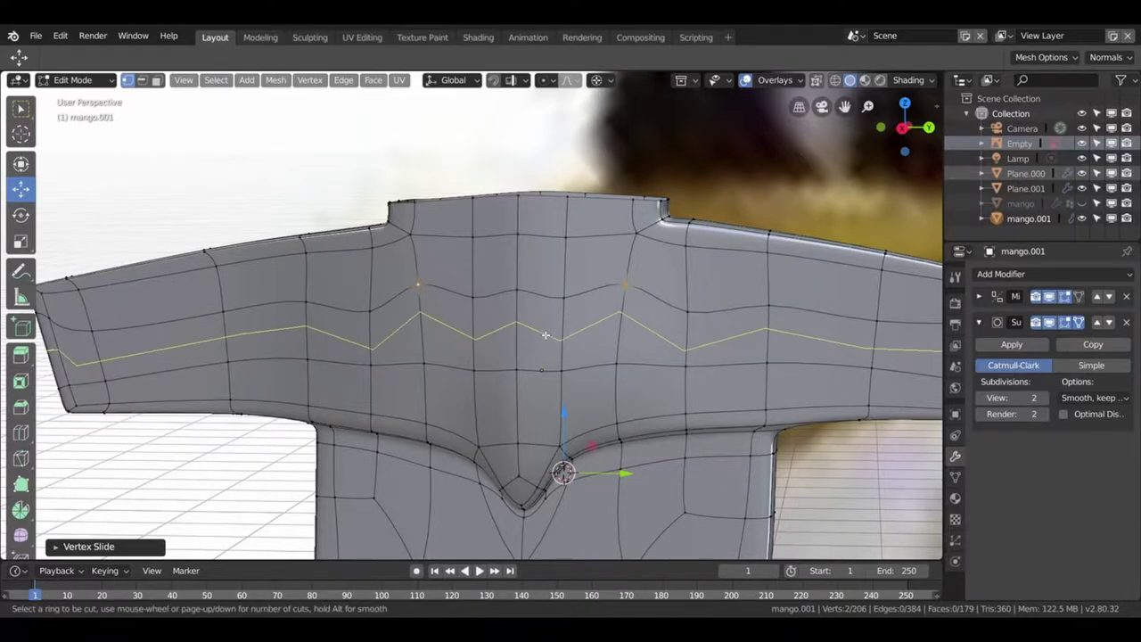
pyautogui.click(545, 335)
pyautogui.click(540, 313)
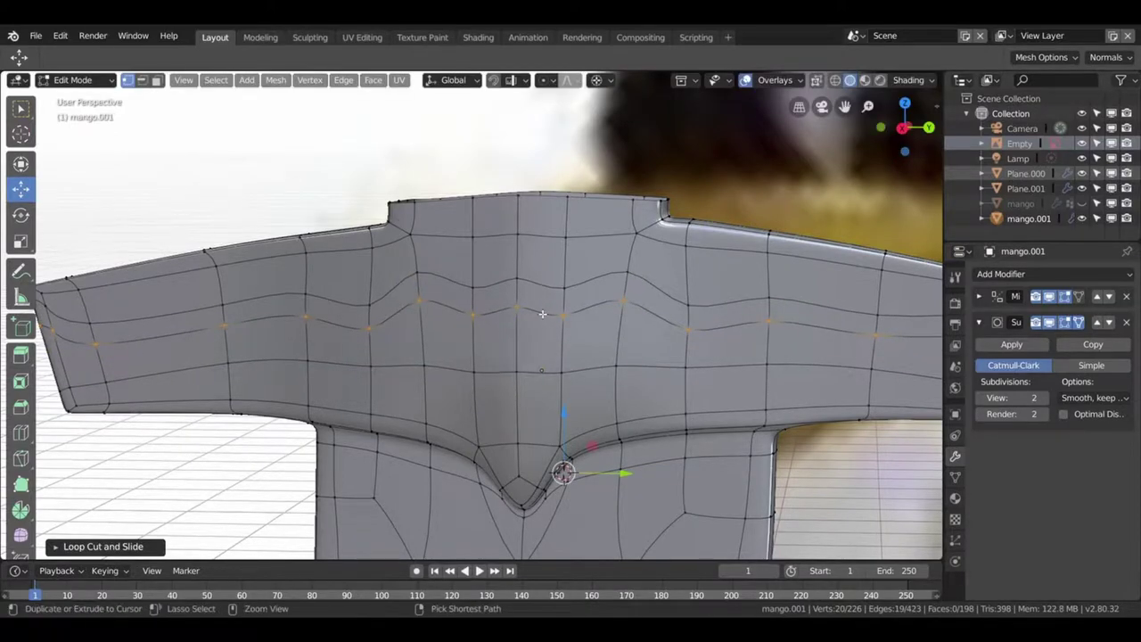
pyautogui.hotkey('ctrl', 'z')
pyautogui.press('a')
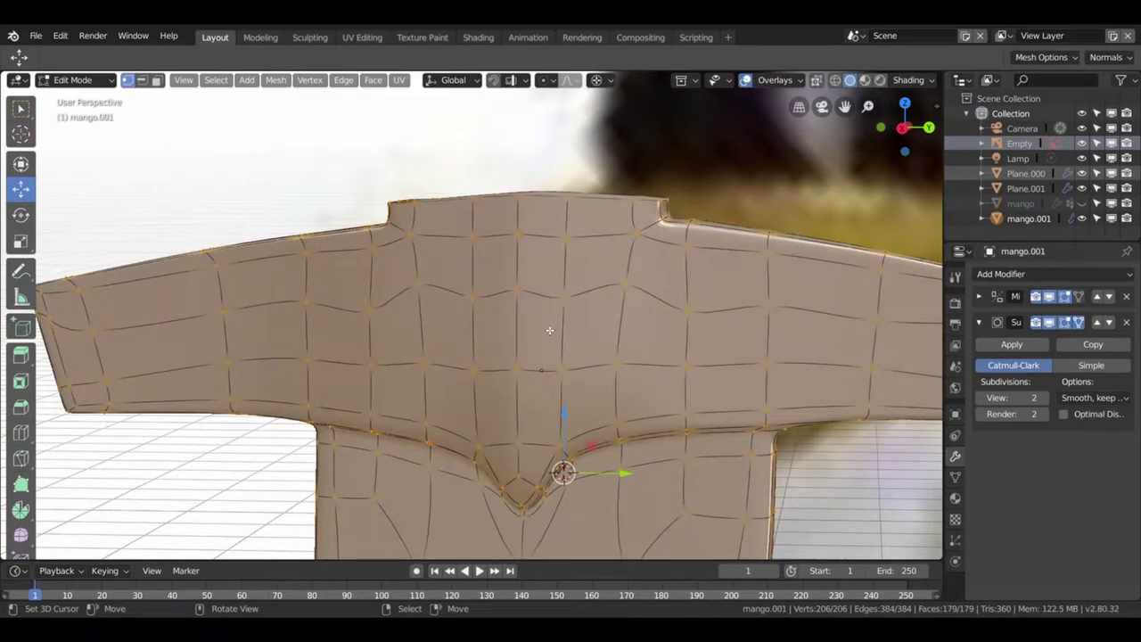
pyautogui.hotkey('alt', 'a')
pyautogui.hotkey('ctrl', 'r')
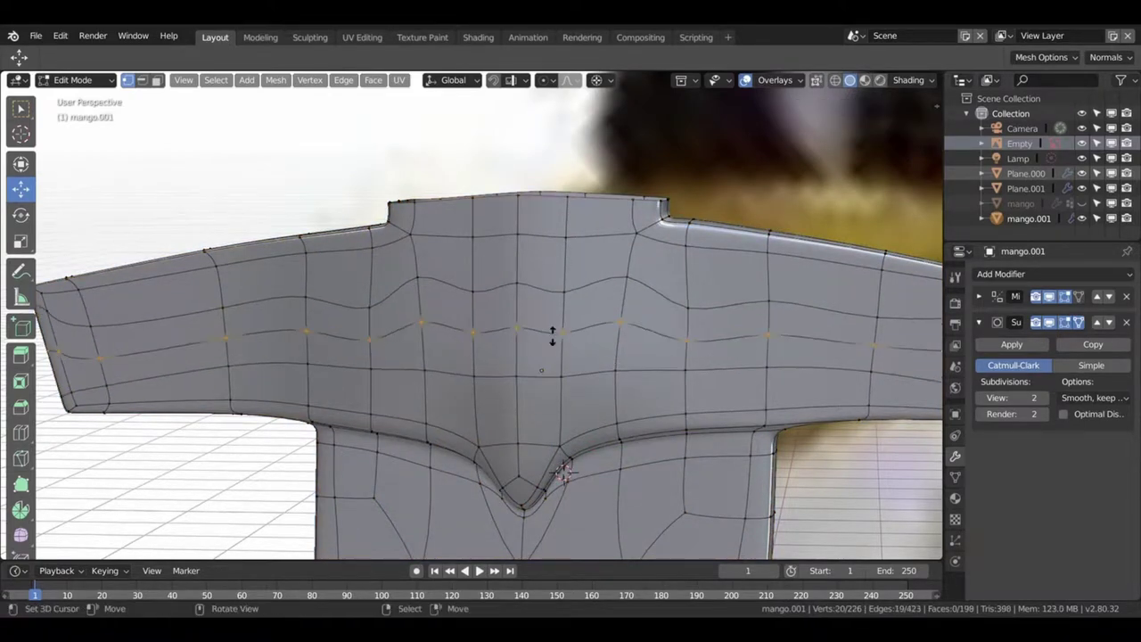
pyautogui.click(552, 331)
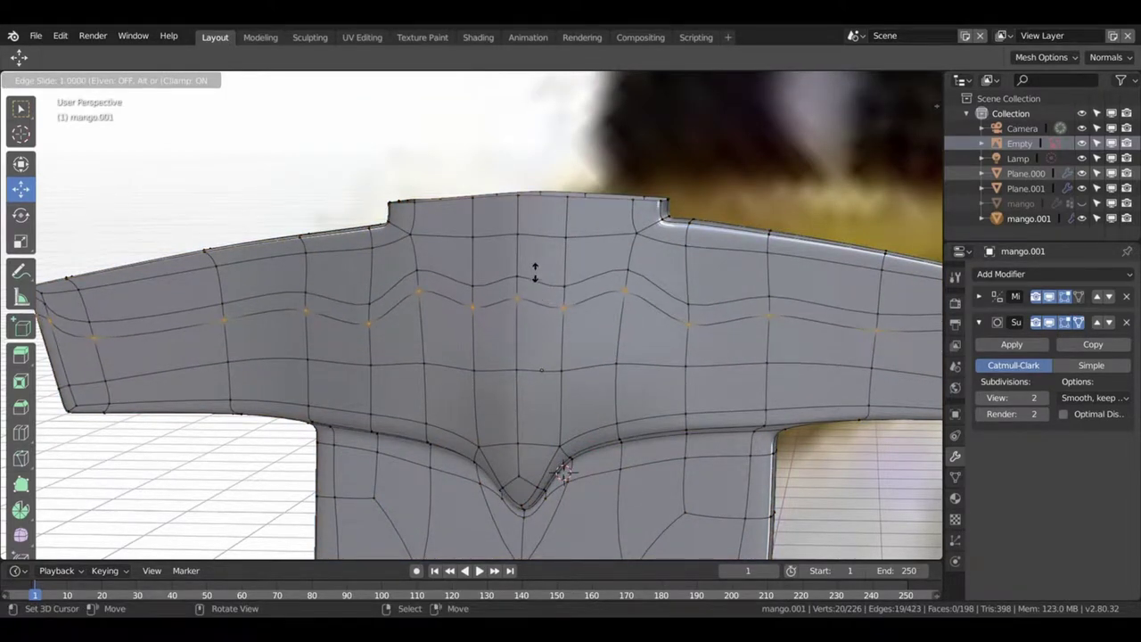
pyautogui.click(480, 264)
pyautogui.press('g')
pyautogui.press('g')
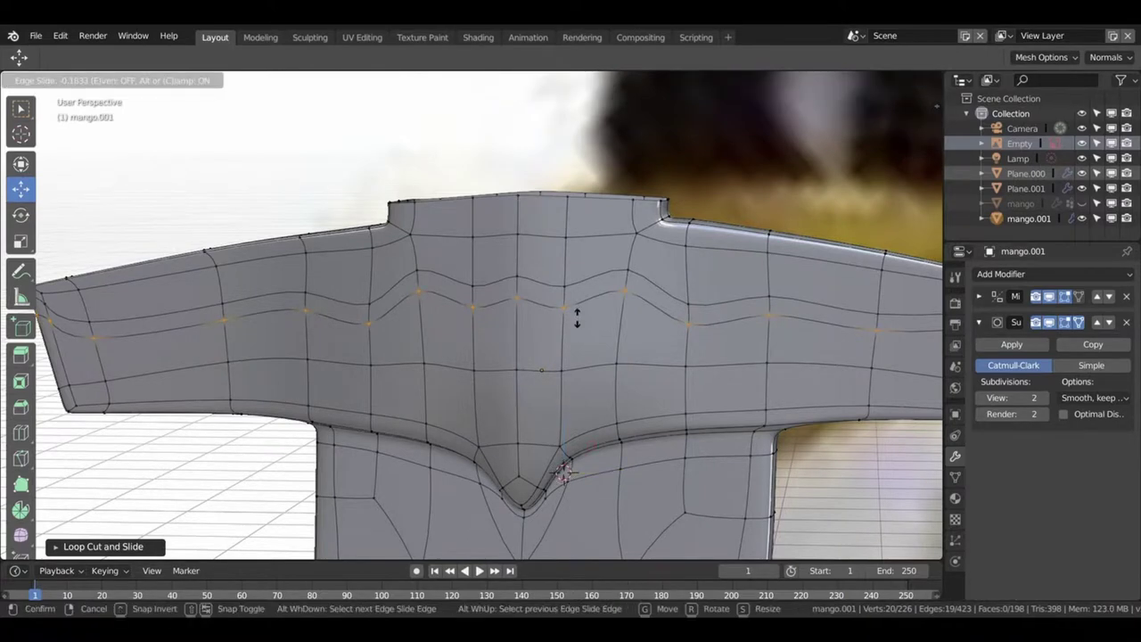
pyautogui.click(581, 317)
# - Add a vertical centre loop and pull the lower middle vertices into a pointed dip
pyautogui.hotkey('ctrl', 'r')
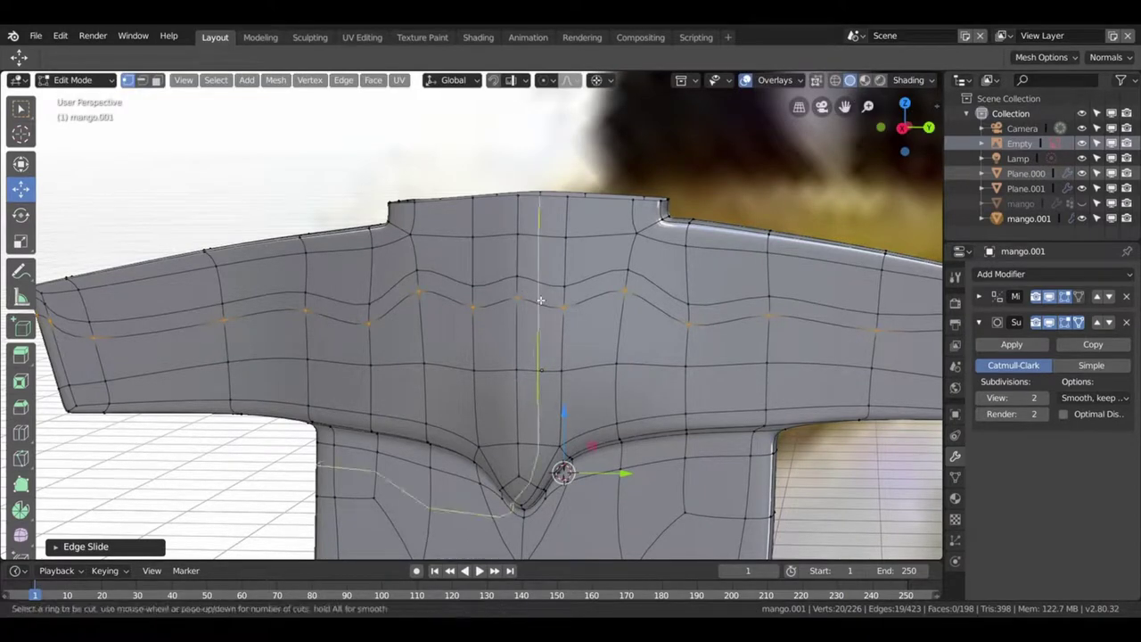
pyautogui.click(518, 287)
pyautogui.click(518, 287)
pyautogui.moveTo(522, 295); pyautogui.dragTo(629, 383)
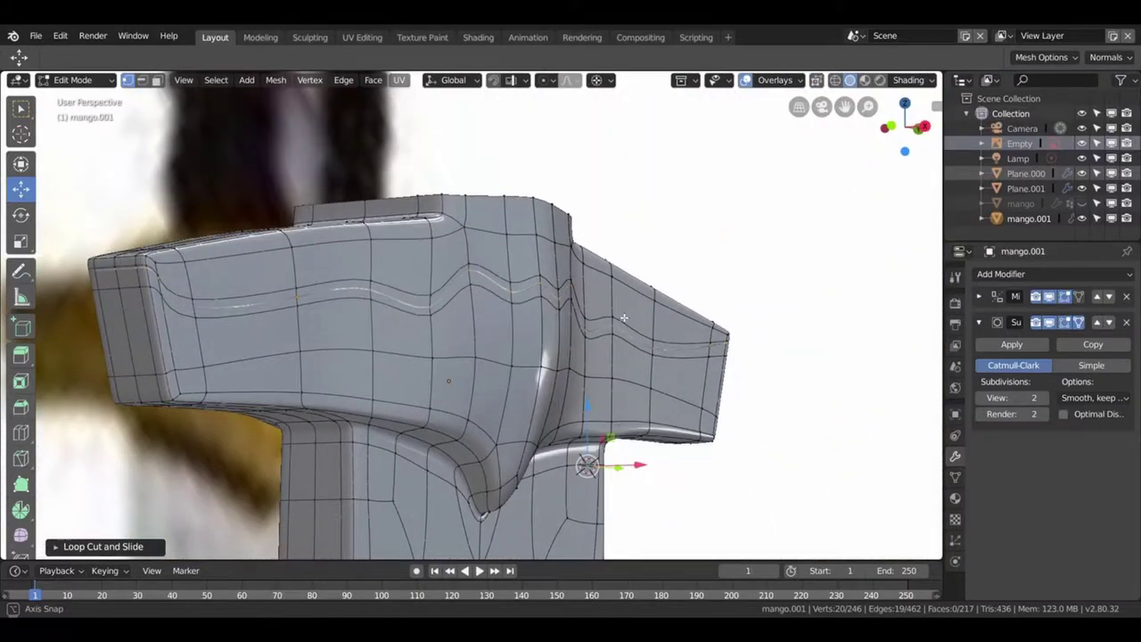
pyautogui.moveTo(643, 468); pyautogui.dragTo(640, 469)
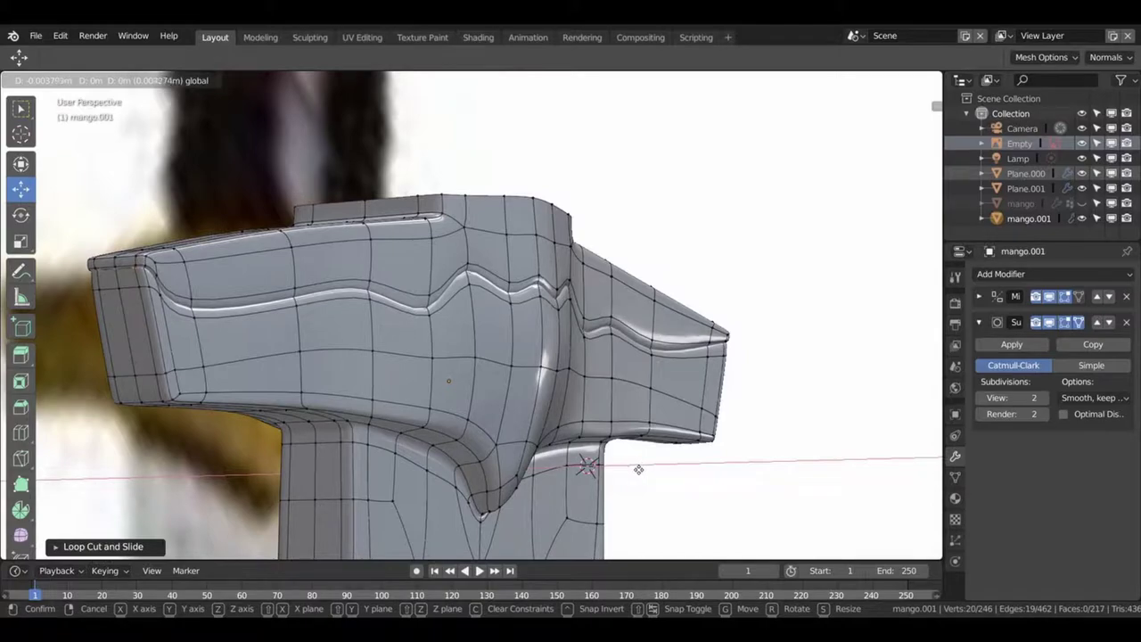
pyautogui.moveTo(640, 469); pyautogui.dragTo(637, 467)
pyautogui.moveTo(673, 364); pyautogui.dragTo(478, 350)
pyautogui.press('Tab')
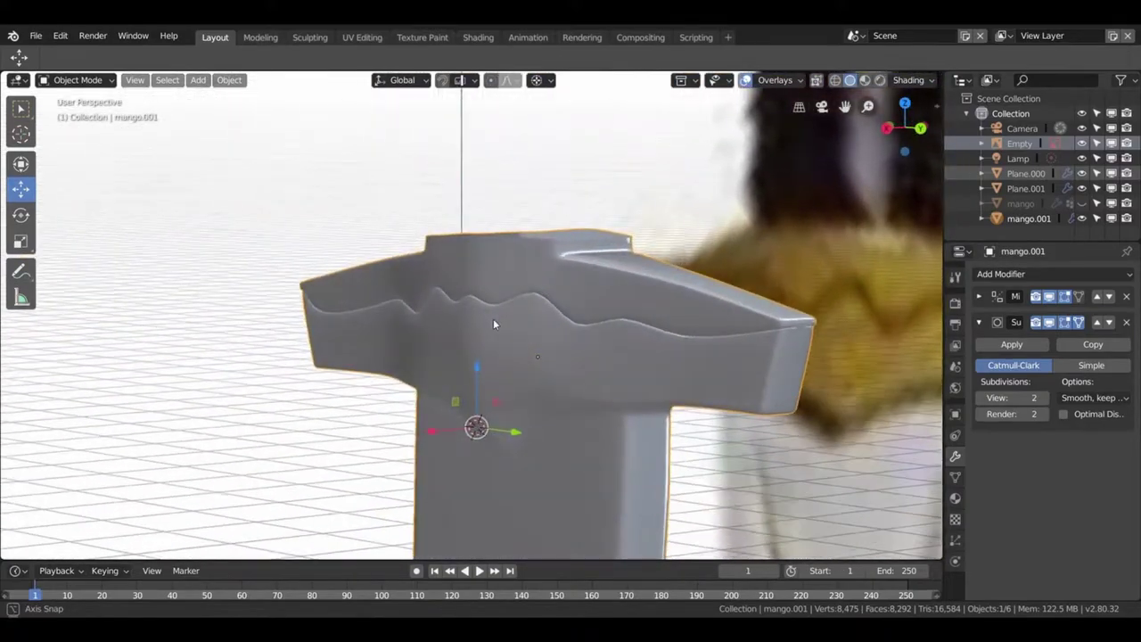
# - Unhide the mango sword in the Outliner, select it, and enter Edit Mode
pyautogui.press('Tab')
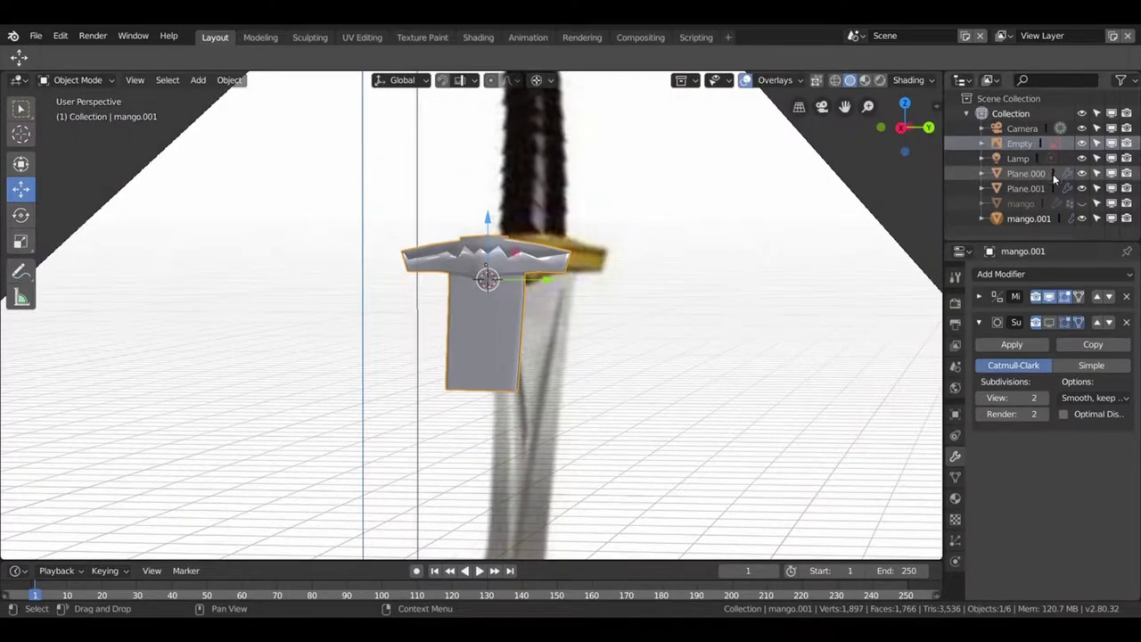
pyautogui.click(1081, 203)
pyautogui.moveTo(931, 284); pyautogui.dragTo(482, 420)
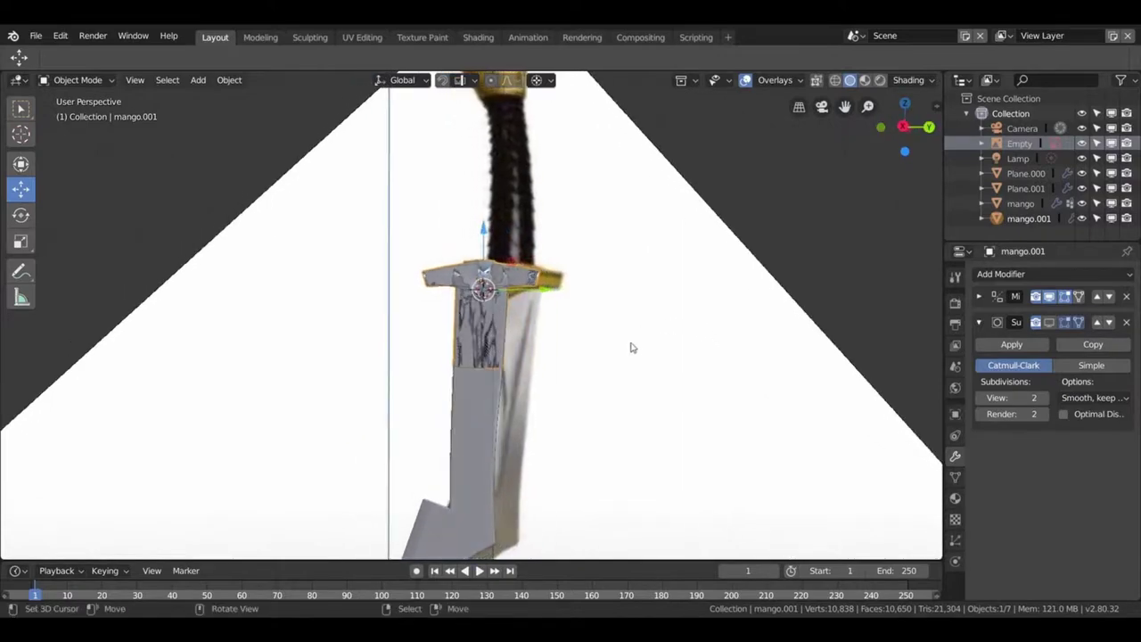
pyautogui.click(472, 419)
pyautogui.press('Tab')
pyautogui.moveTo(472, 424); pyautogui.dragTo(660, 435)
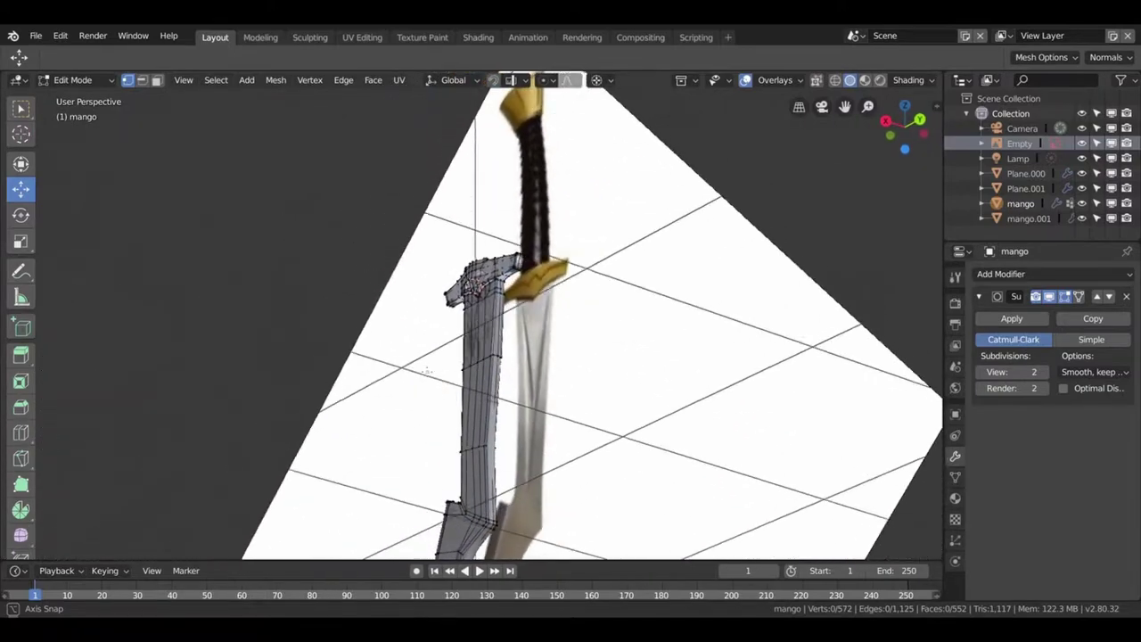
# - Delete mango's old hilt faces from the right orthographic view
pyautogui.press('KP_3')
pyautogui.press('a')
pyautogui.press('x')
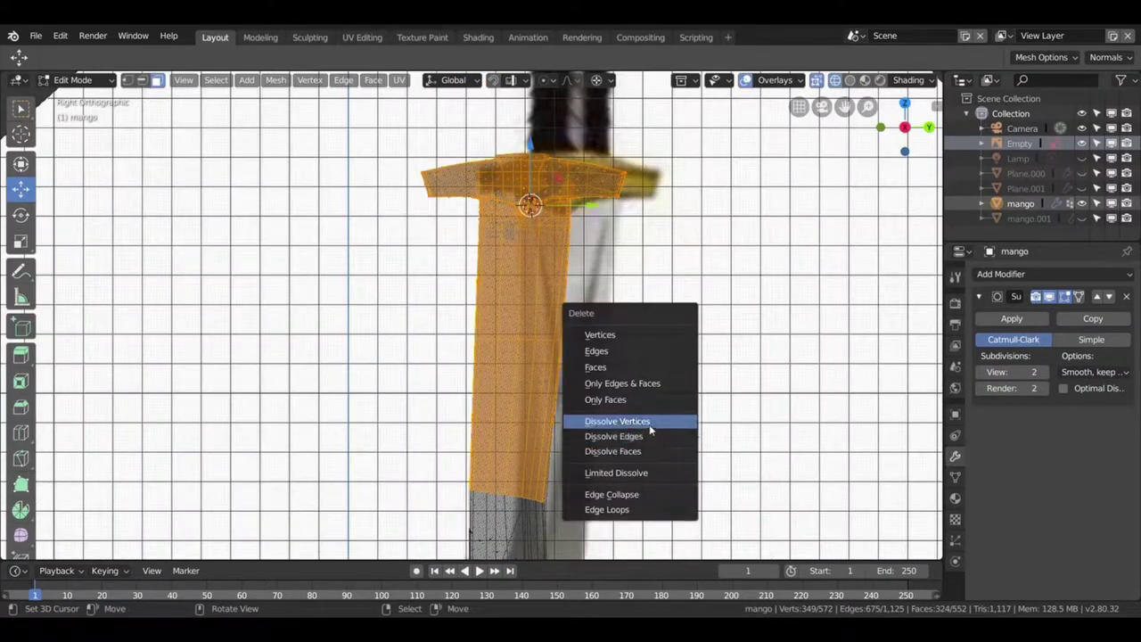
pyautogui.click(634, 367)
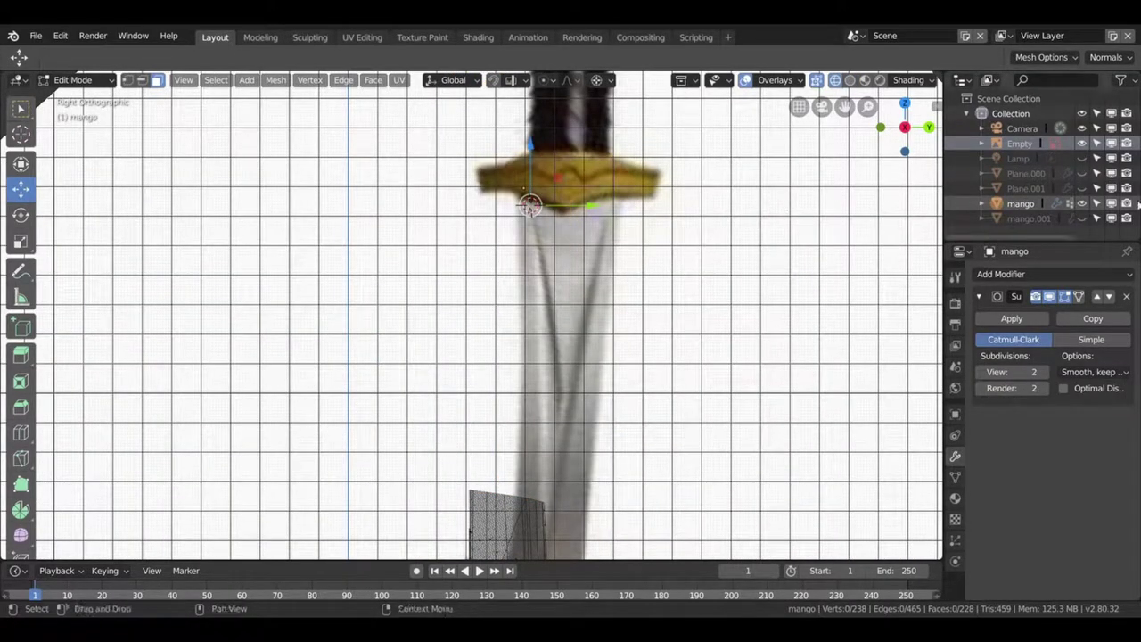
# - Unhide mango.001, join it into mango with Ctrl+J, and enter Edit Mode
pyautogui.click(1082, 219)
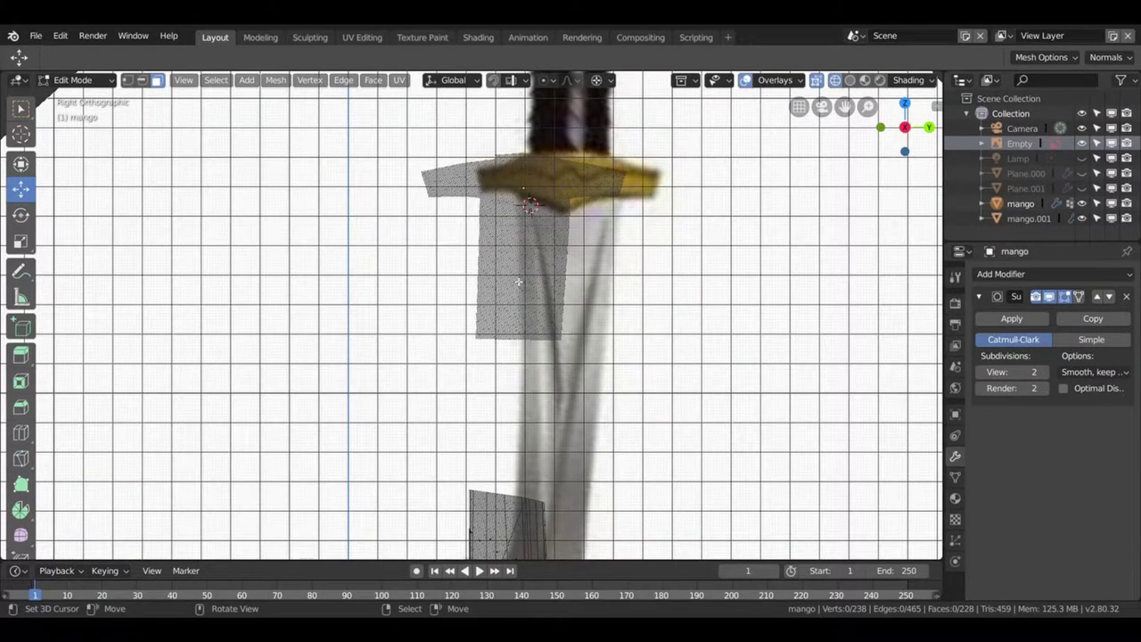
pyautogui.press('Tab')
pyautogui.click(523, 290)
pyautogui.click(522, 290)
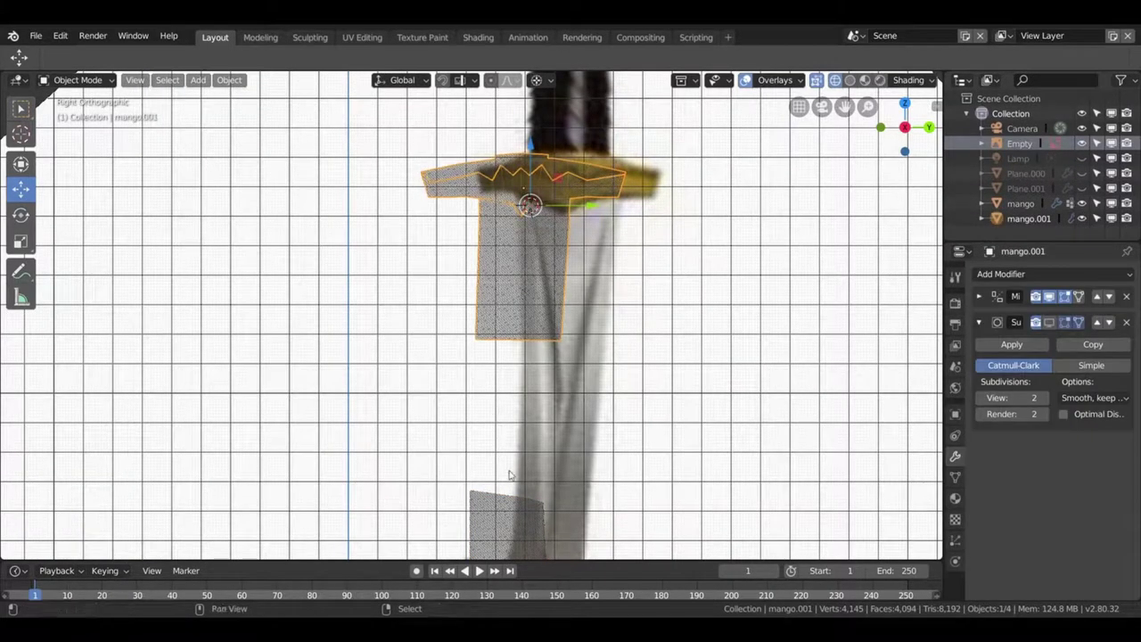
pyautogui.click(506, 505)
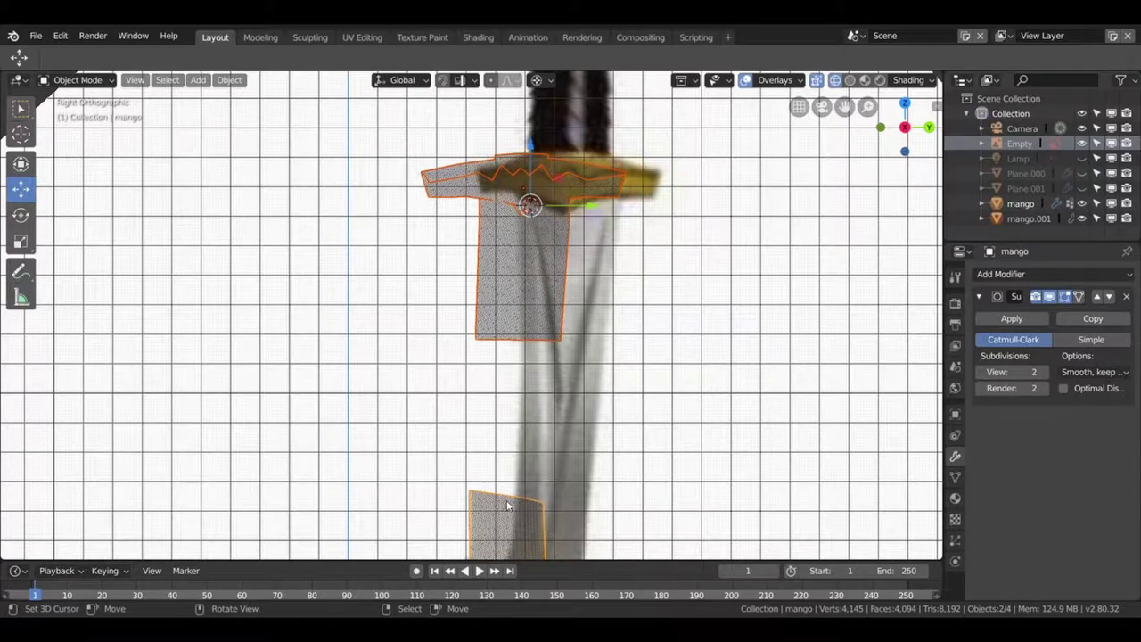
pyautogui.hotkey('ctrl', 'j')
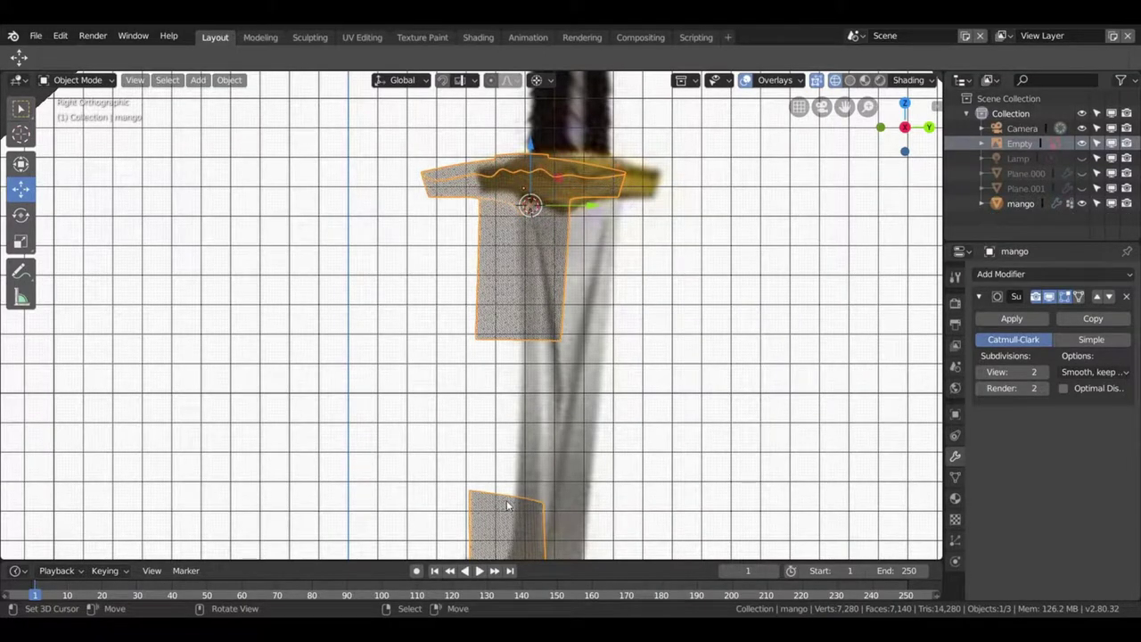
pyautogui.press('Tab')
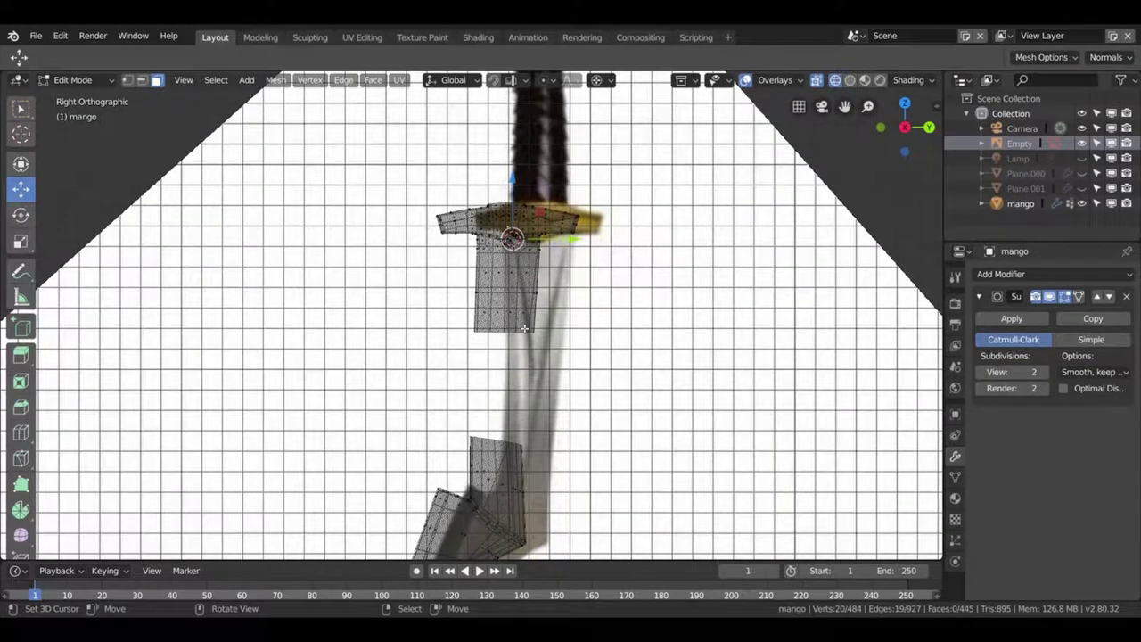
# - Switch the viewport to solid shading and hide the reference image Empty
pyautogui.press('x')
pyautogui.press('z')
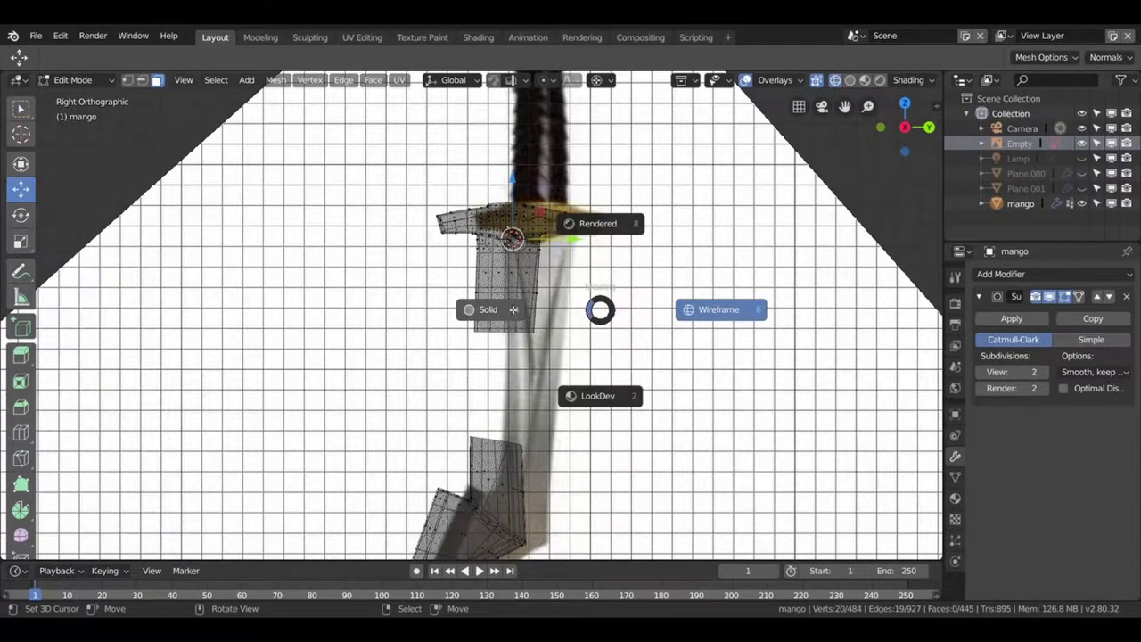
pyautogui.click(606, 312)
pyautogui.scroll(3)
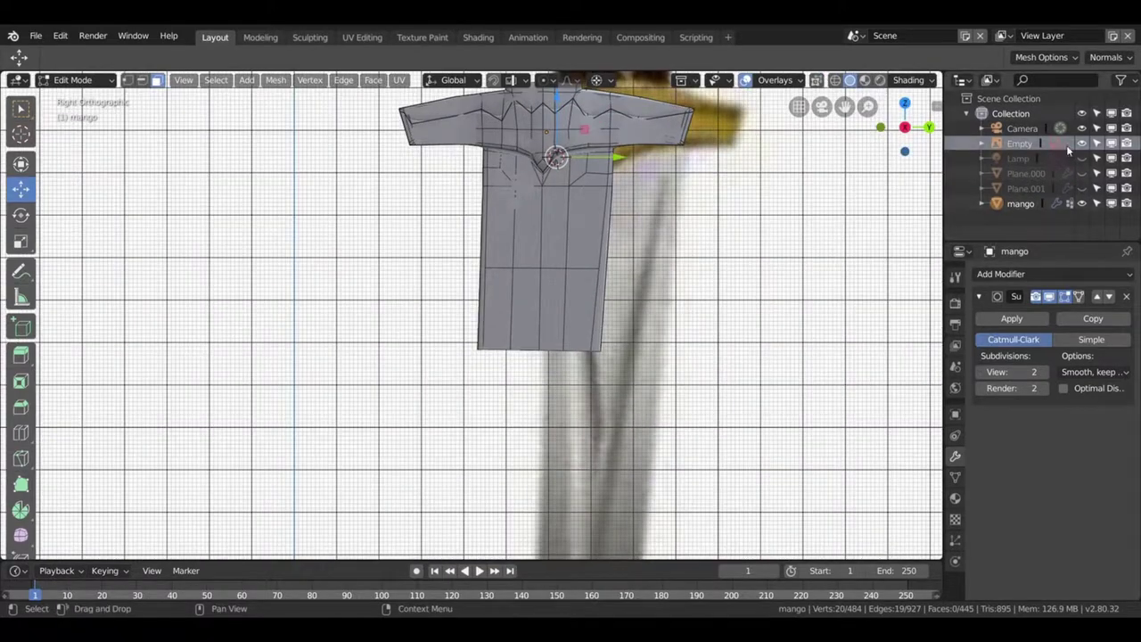
pyautogui.click(1081, 143)
# - Inspect the hilt, then undo the join so mango.001 is separate again
pyautogui.moveTo(417, 292); pyautogui.dragTo(579, 377)
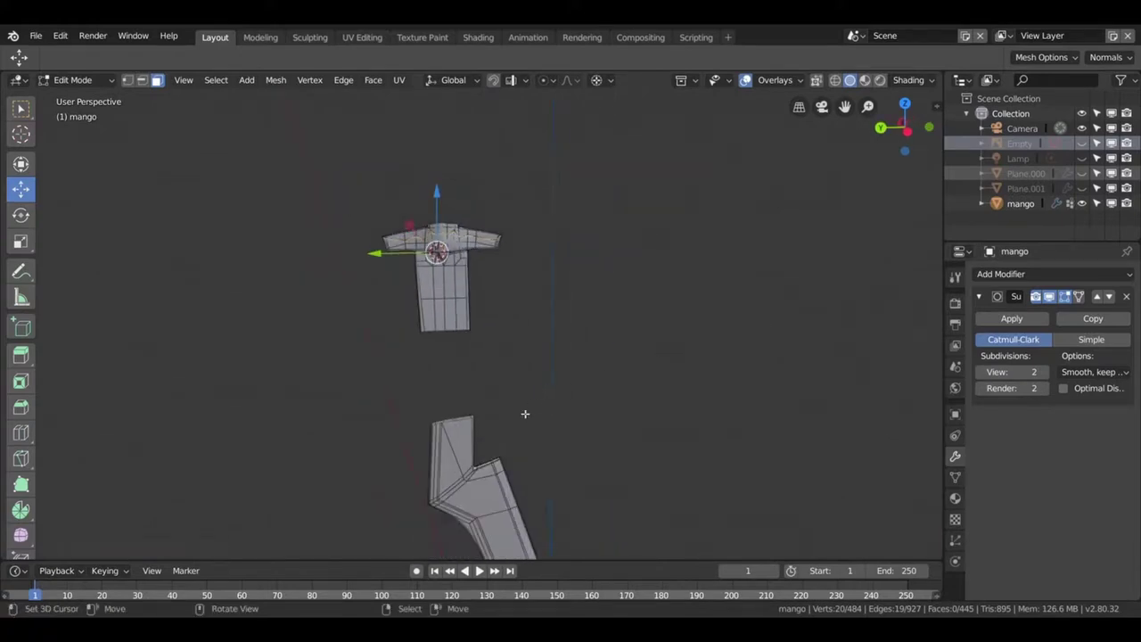
pyautogui.moveTo(464, 444); pyautogui.dragTo(721, 433)
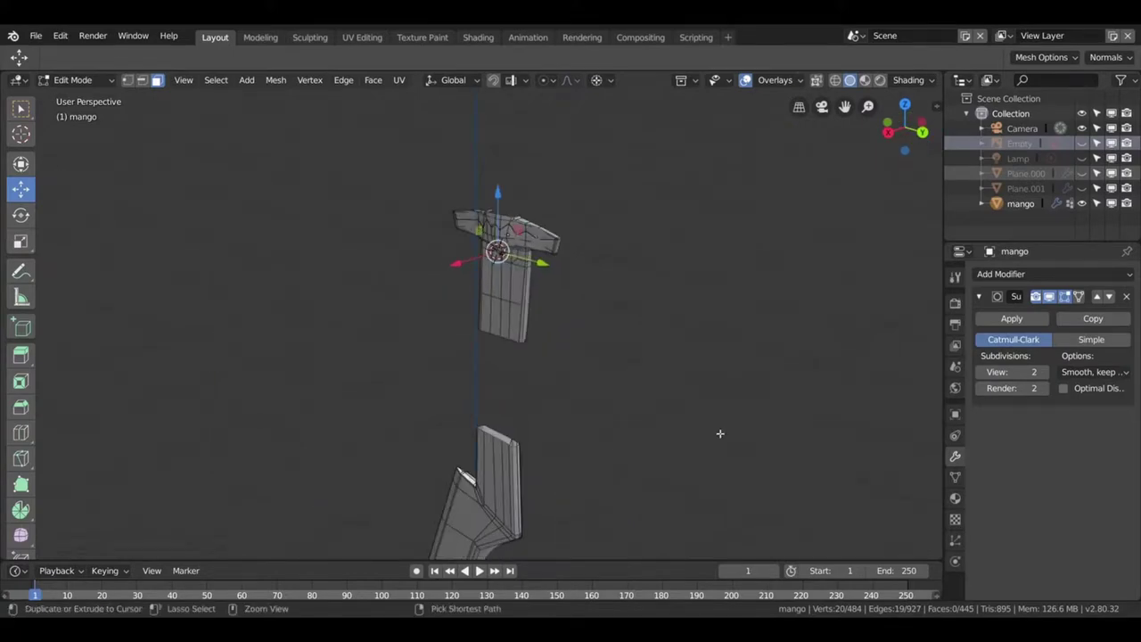
pyautogui.hotkey('ctrl', 'z')
pyautogui.moveTo(721, 434); pyautogui.dragTo(608, 294)
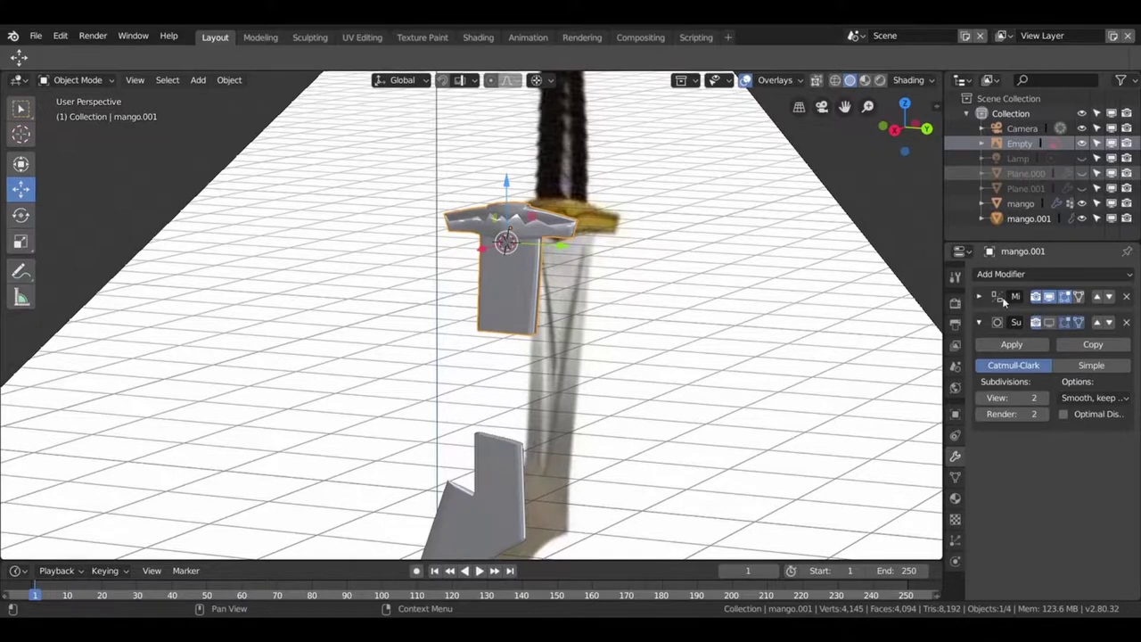
# - Apply mango.001's Mirror modifier and check the mirrored crossguard in Edit Mode
pyautogui.click(980, 297)
pyautogui.click(1012, 321)
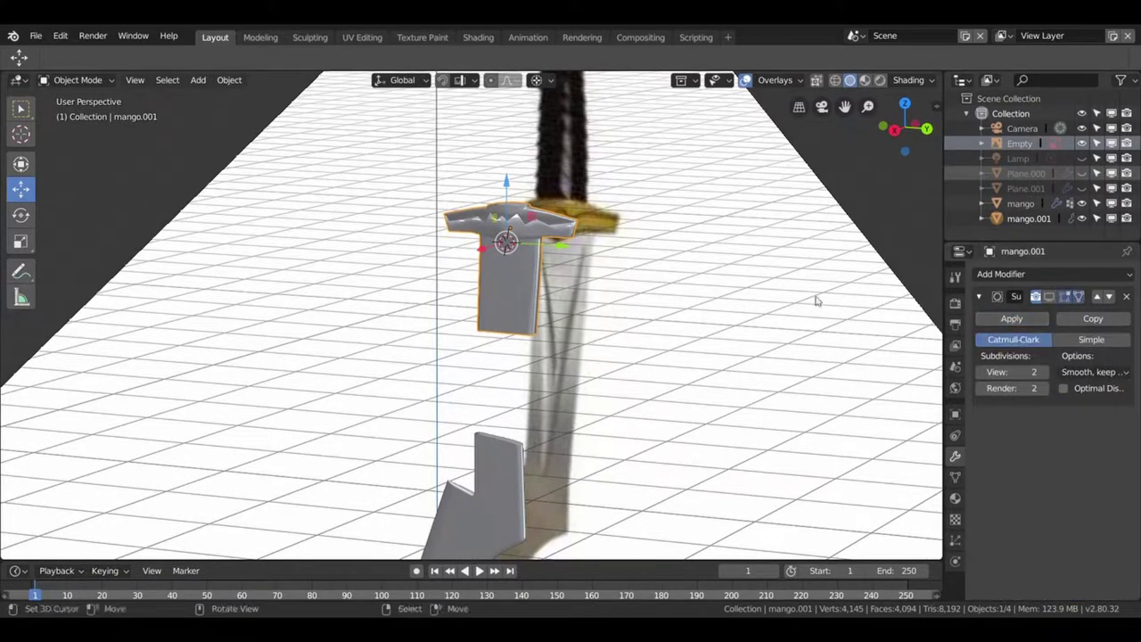
pyautogui.press('Tab')
pyautogui.moveTo(531, 265); pyautogui.dragTo(535, 267)
# - Join mango.001 into the mango blade and edit the combined mesh
pyautogui.press('Tab')
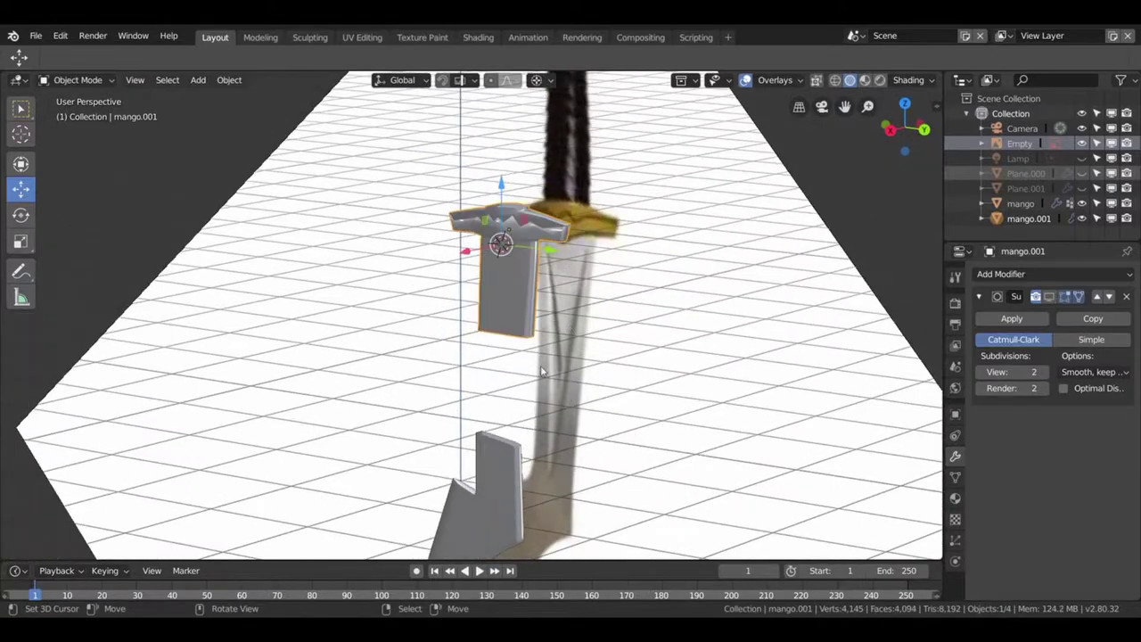
pyautogui.moveTo(428, 357); pyautogui.dragTo(389, 398)
pyautogui.moveTo(504, 399); pyautogui.dragTo(571, 400)
pyautogui.click(509, 473)
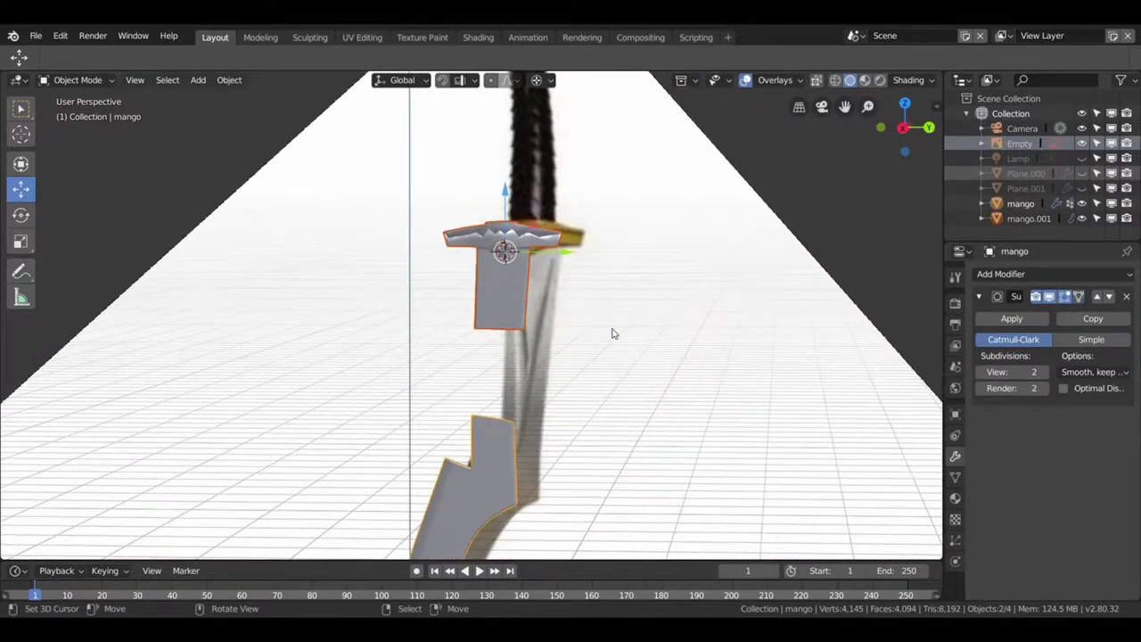
pyautogui.hotkey('ctrl', 'j')
pyautogui.press('Tab')
pyautogui.moveTo(614, 352); pyautogui.dragTo(653, 195)
pyautogui.moveTo(625, 133); pyautogui.dragTo(499, 223)
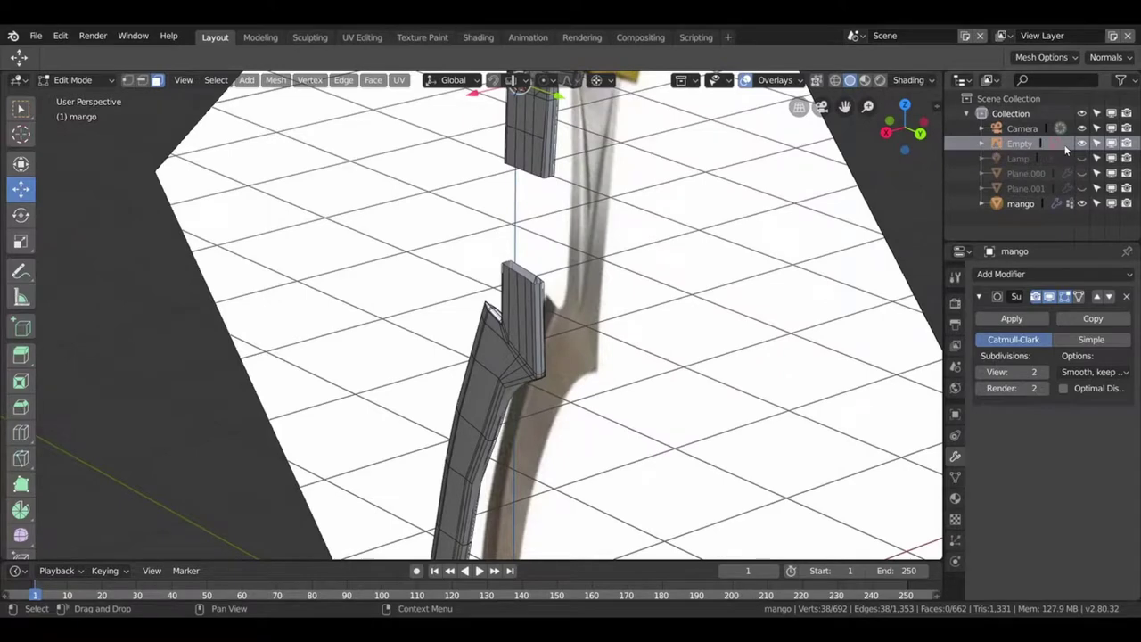
# - Hide the sword reference image and orbit to face the gap between pieces
pyautogui.click(1081, 144)
pyautogui.moveTo(642, 268); pyautogui.dragTo(700, 288)
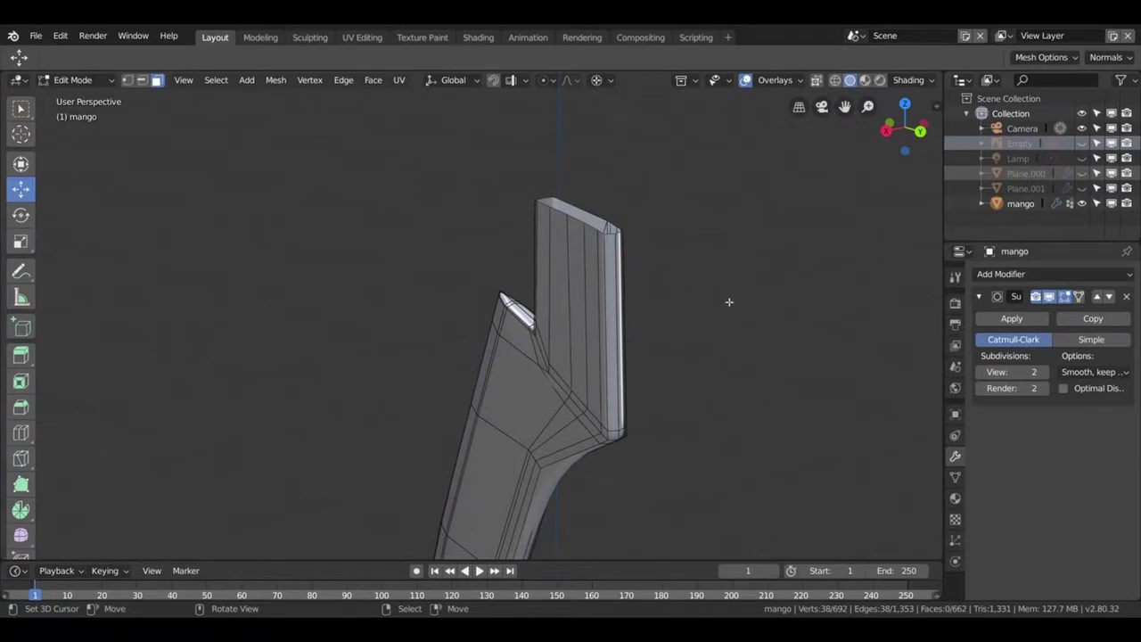
pyautogui.moveTo(728, 294); pyautogui.dragTo(560, 424)
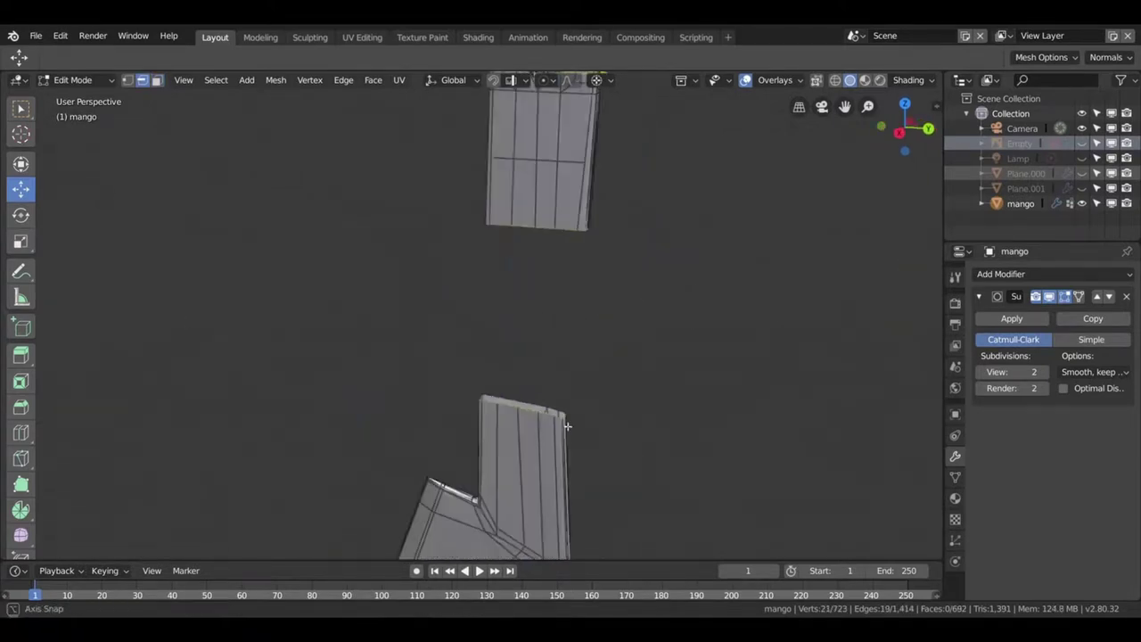
pyautogui.moveTo(560, 425); pyautogui.dragTo(550, 403)
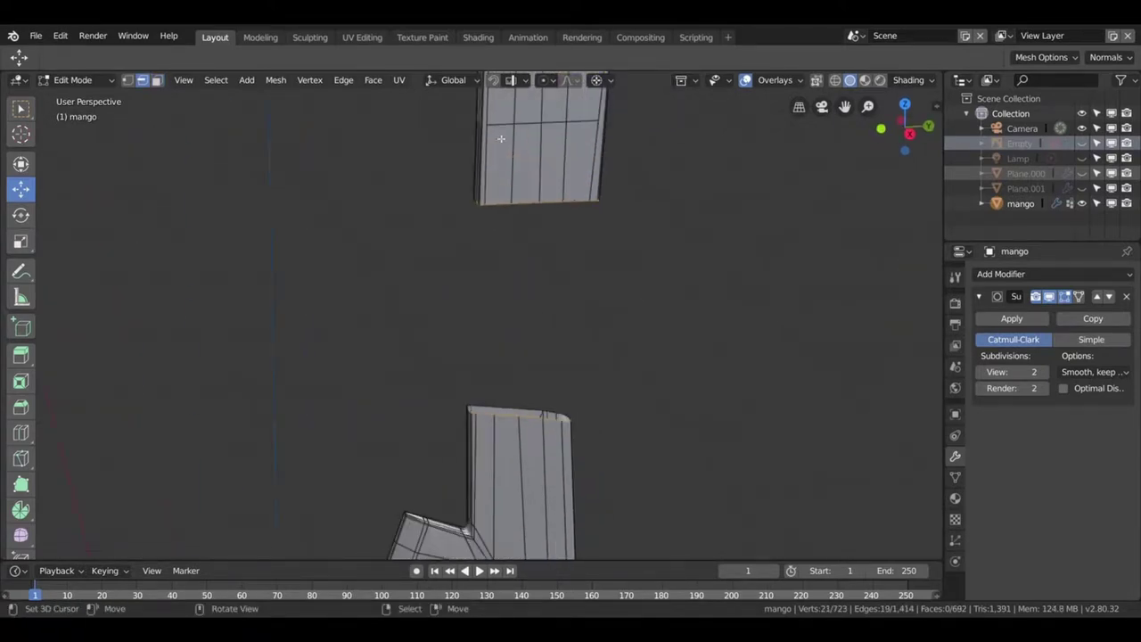
# - Select the gap's border vertices and fill faces bridging hilt and blade
pyautogui.click(128, 81)
pyautogui.click(496, 207)
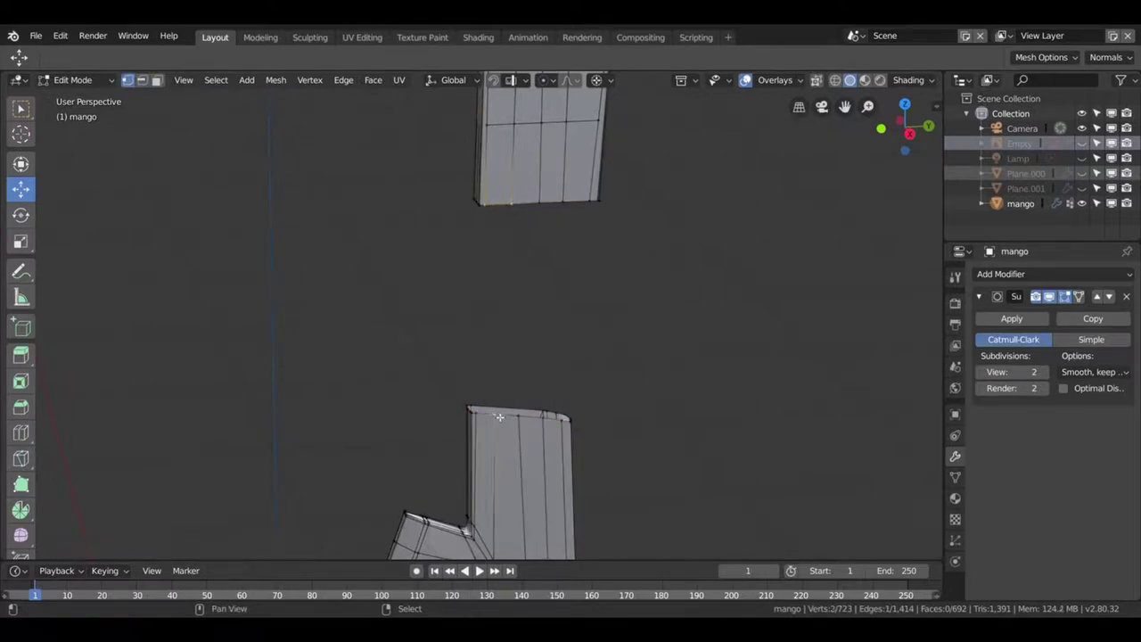
pyautogui.press('f')
pyautogui.press('2')
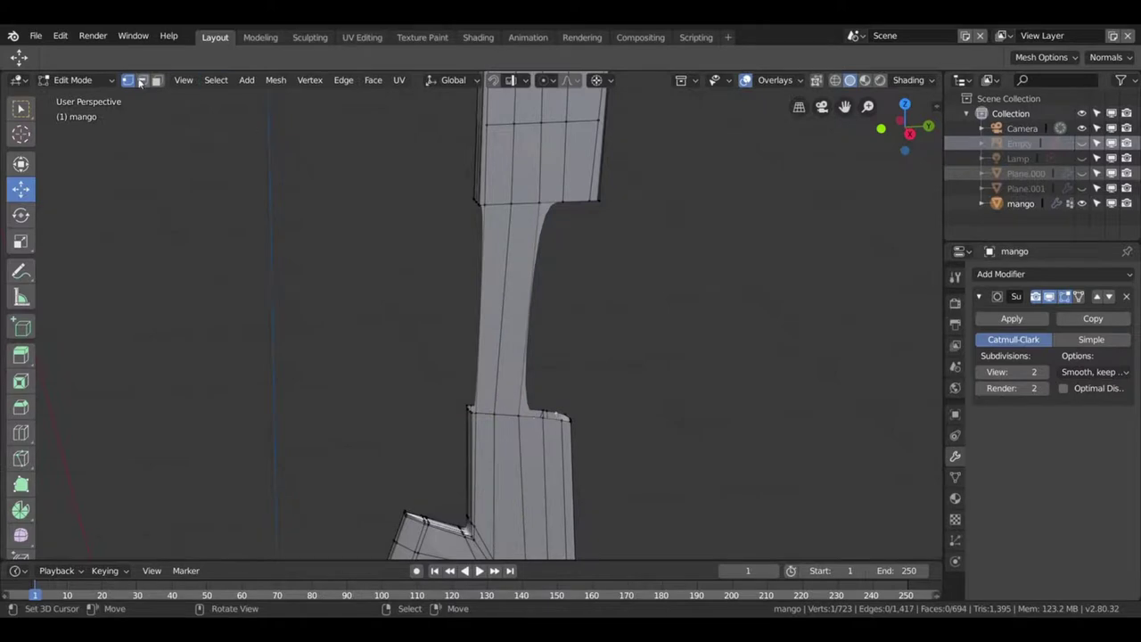
pyautogui.press('f')
pyautogui.moveTo(539, 428); pyautogui.dragTo(647, 247)
# - Fill new faces across the side and left gaps of the bridge
pyautogui.click(630, 185)
pyautogui.press('f')
pyautogui.press('f')
pyautogui.moveTo(630, 185); pyautogui.dragTo(553, 433)
pyautogui.press('f')
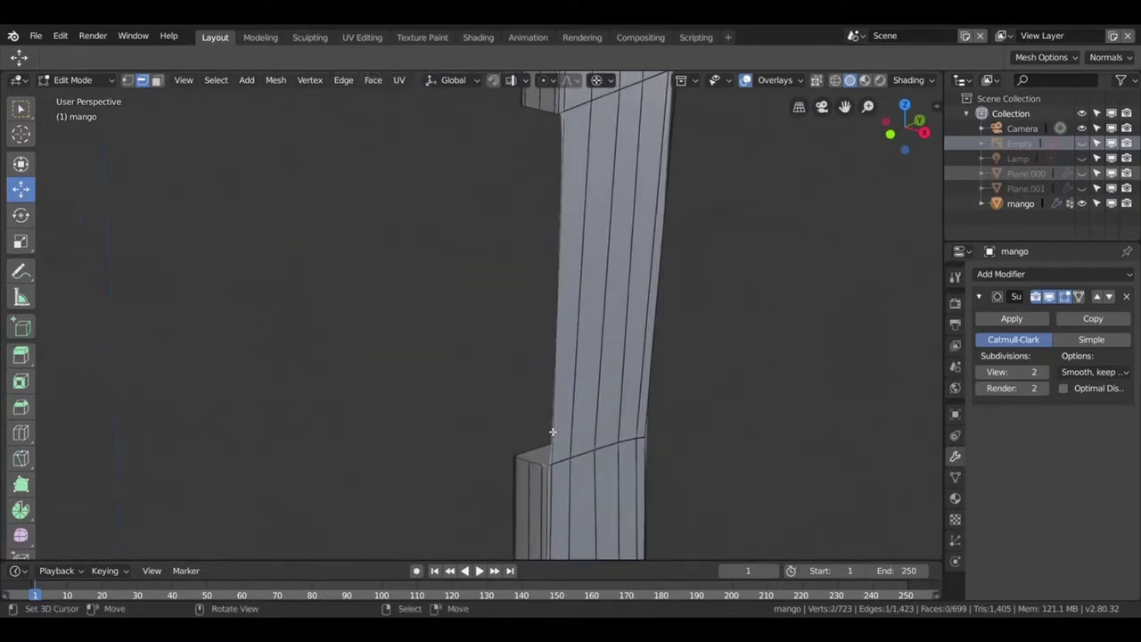
pyautogui.click(557, 178)
pyautogui.moveTo(553, 207); pyautogui.dragTo(497, 458)
pyautogui.press('f')
# - Add a centred edge loop and fill the remaining holes with faces
pyautogui.press('f')
pyautogui.hotkey('ctrl', 'r')
pyautogui.click(626, 306)
pyautogui.rightClick(626, 305)
pyautogui.click(589, 464)
pyautogui.click(577, 462)
pyautogui.press('f')
pyautogui.click(573, 114)
pyautogui.click(636, 369)
pyautogui.press('f')
# - Knife a vertical cut through the bridging face beside the diagonal edge
pyautogui.click(474, 446)
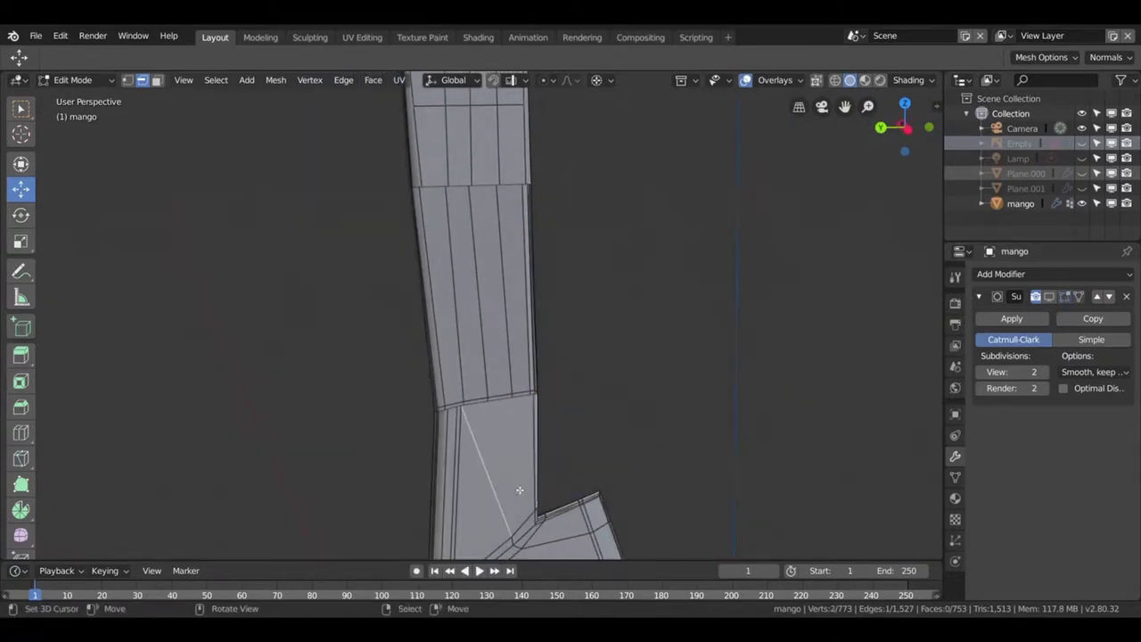
pyautogui.press('k')
pyautogui.click(511, 537)
pyautogui.click(517, 398)
pyautogui.press('Return')
pyautogui.scroll(-3)
pyautogui.scroll(3)
# - Dissolve the diagonal cut edge and undo the stray knife-cut loop
pyautogui.press('k')
pyautogui.click(513, 464)
pyautogui.press('Return')
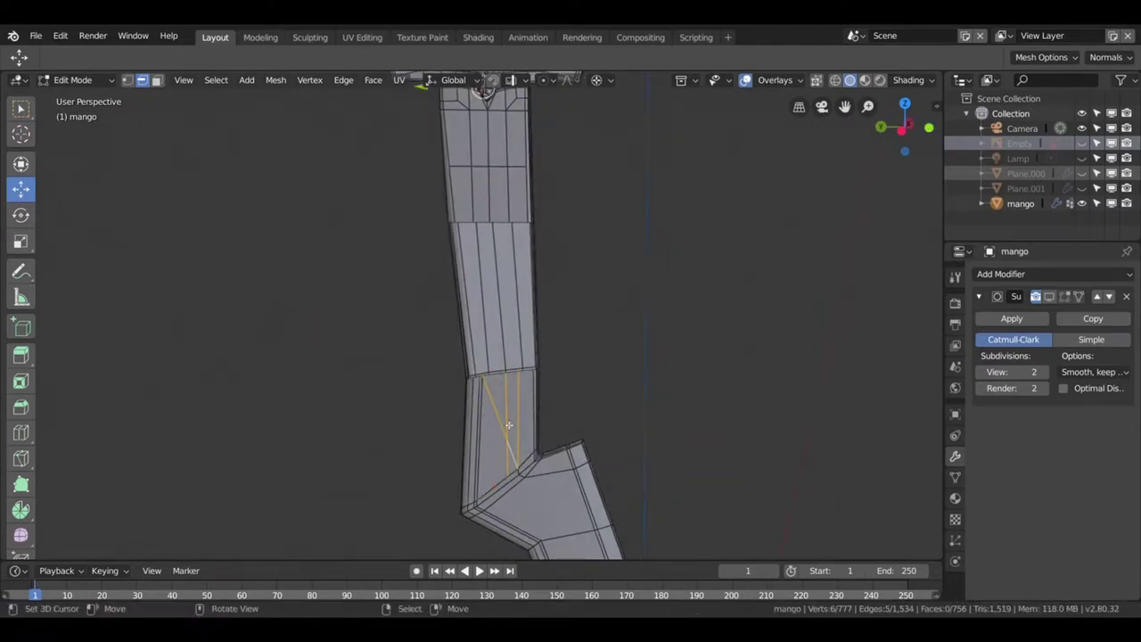
pyautogui.press('x')
pyautogui.click(472, 449)
pyautogui.moveTo(471, 448); pyautogui.dragTo(493, 510)
pyautogui.press('k')
pyautogui.click(504, 392)
pyautogui.press('Return')
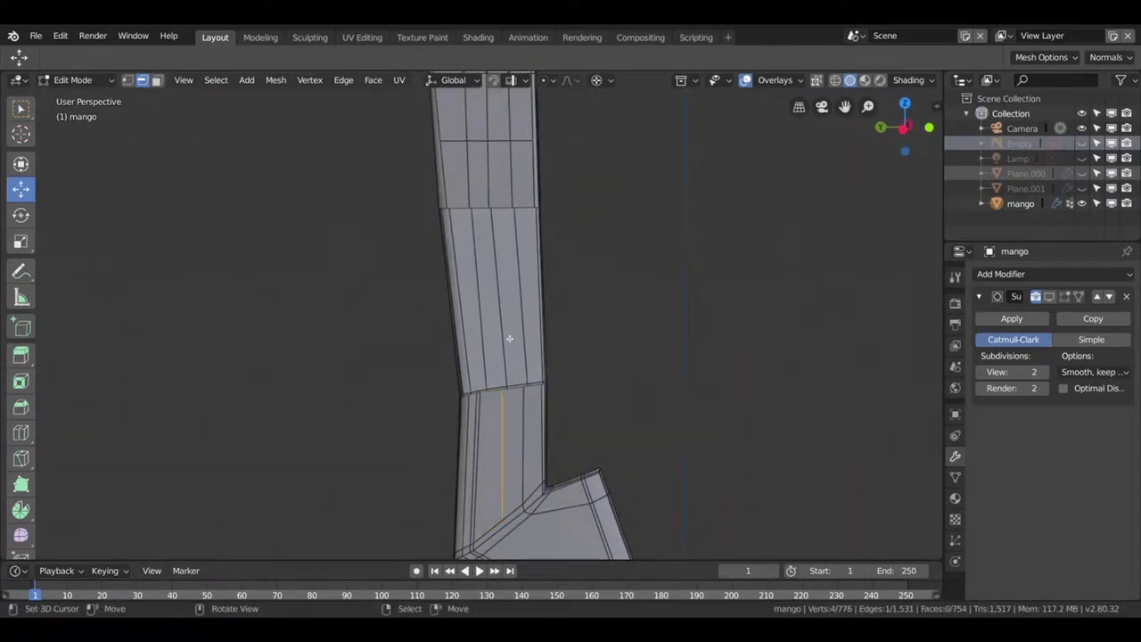
pyautogui.moveTo(488, 202); pyautogui.dragTo(526, 343)
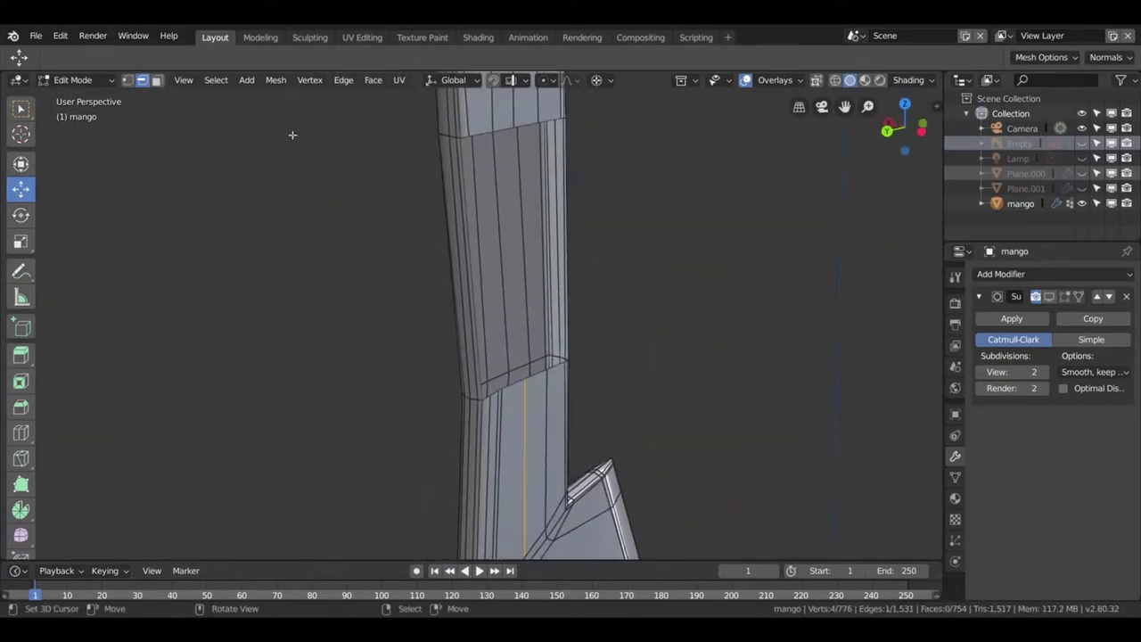
pyautogui.hotkey('ctrl', 'z')
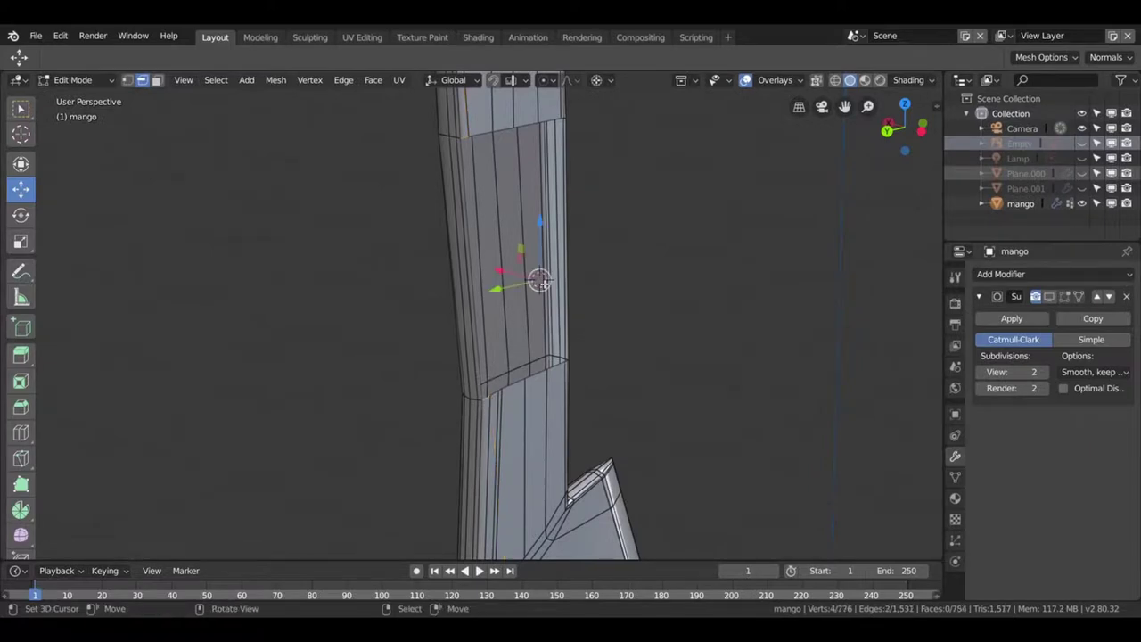
# - Join two vertices on the handle section's upper face with a new edge using J
pyautogui.moveTo(492, 402); pyautogui.dragTo(536, 392)
pyautogui.click(128, 80)
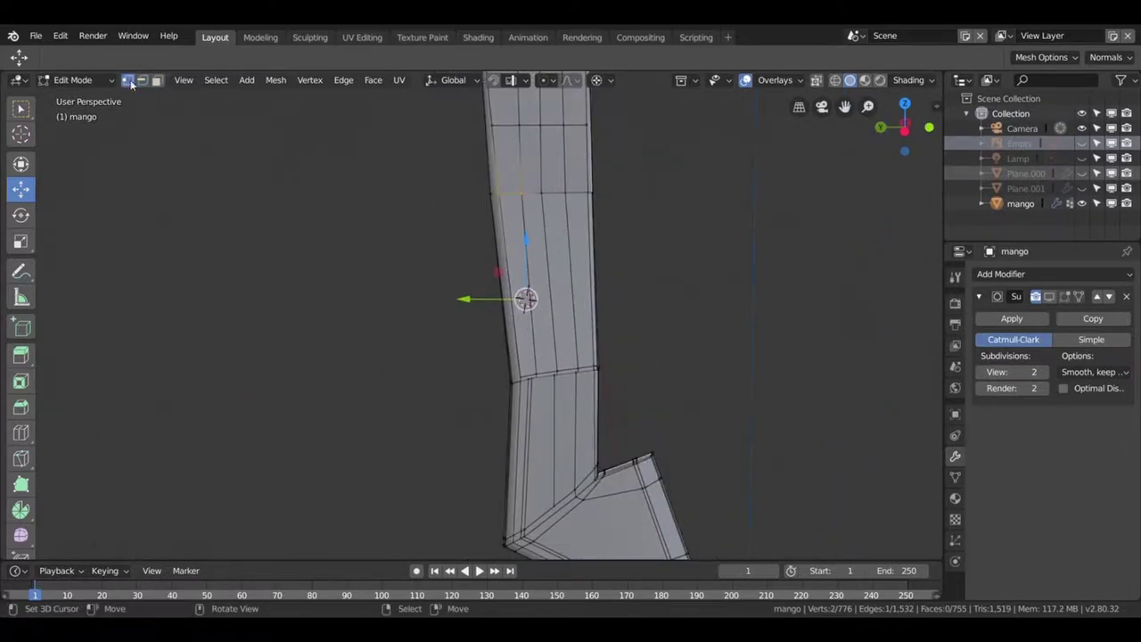
pyautogui.press('g')
pyautogui.press('g')
pyautogui.click(535, 384)
pyautogui.click(533, 380)
pyautogui.press('g')
pyautogui.press('g')
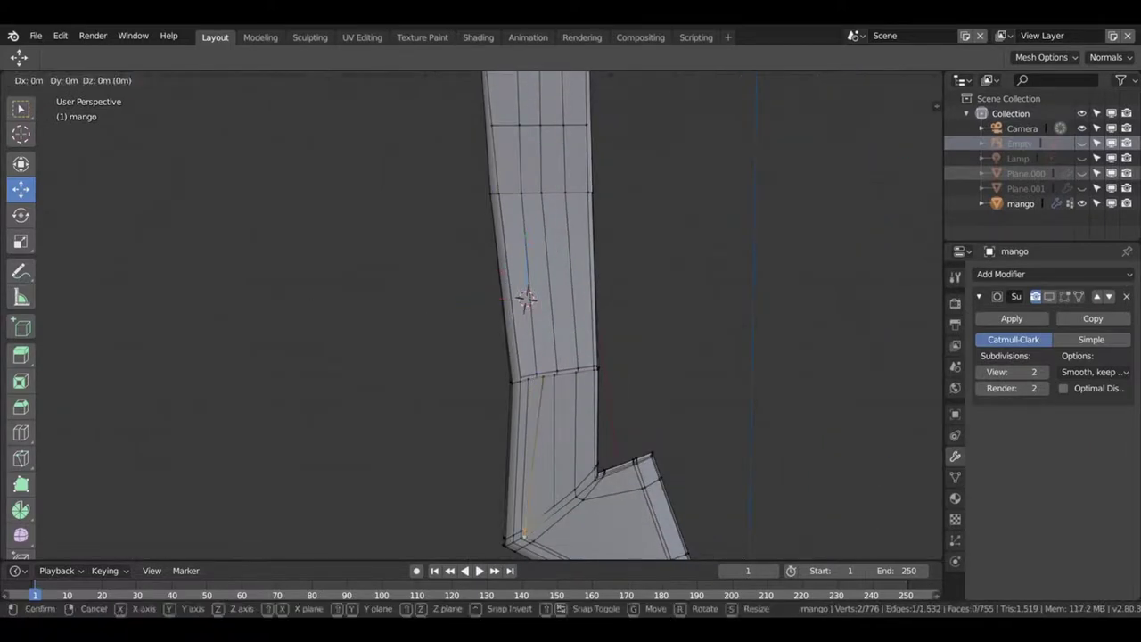
pyautogui.click(540, 391)
pyautogui.scroll(3)
pyautogui.moveTo(541, 393); pyautogui.dragTo(526, 381)
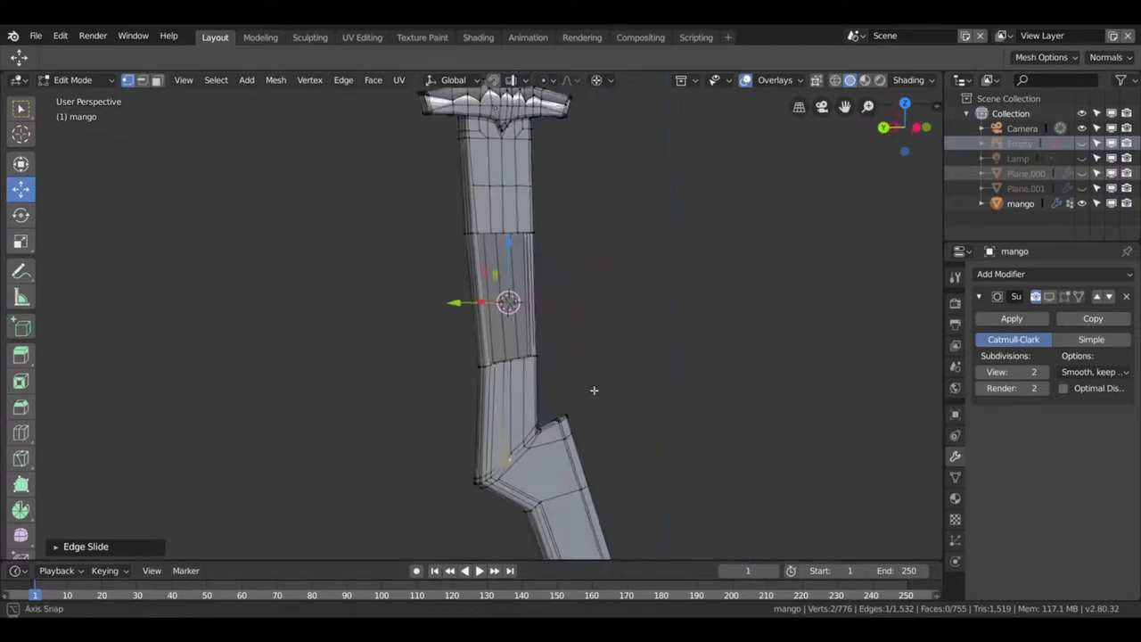
pyautogui.press('j')
# - Dissolve the two stray vertical edges on the leg
pyautogui.scroll(3)
pyautogui.press('2')
pyautogui.moveTo(570, 189); pyautogui.dragTo(568, 400)
pyautogui.moveTo(580, 468); pyautogui.dragTo(499, 429)
pyautogui.click(498, 430)
pyautogui.click(499, 294)
pyautogui.press('x')
pyautogui.click(493, 224)
# - Delete the extra edge below the loop
pyautogui.click(501, 165)
pyautogui.click(491, 395)
pyautogui.scroll(3)
pyautogui.scroll(3)
pyautogui.scroll(3)
pyautogui.press('x')
pyautogui.click(547, 339)
# - Fill the long slot in the handle with a narrow face, leaving 774 vertices
pyautogui.scroll(-3)
pyautogui.moveTo(527, 200); pyautogui.dragTo(527, 312)
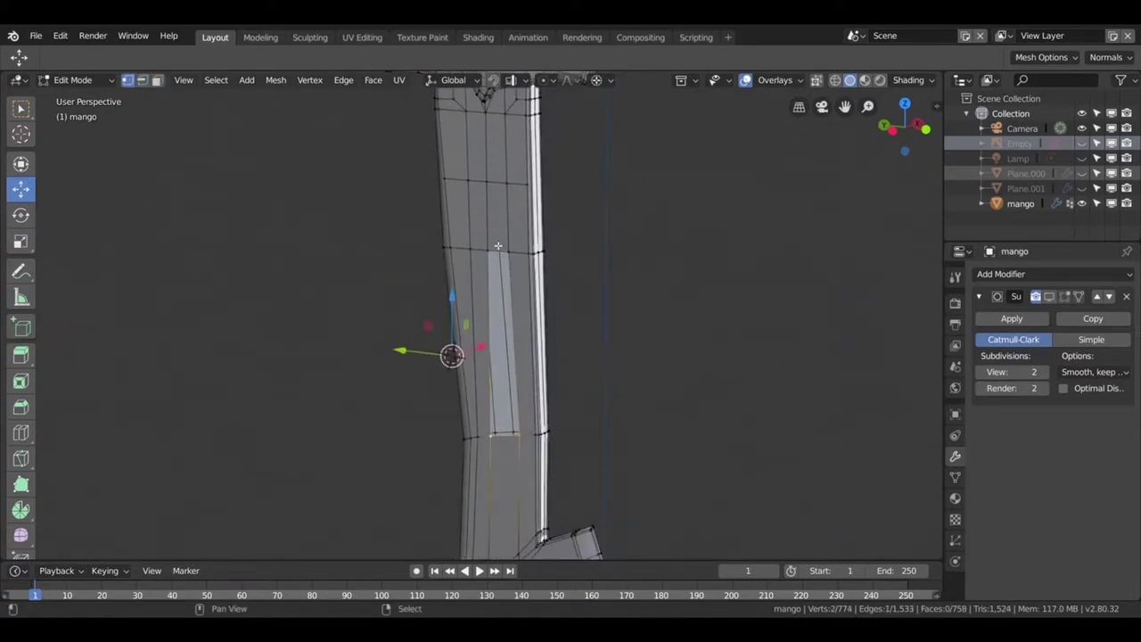
pyautogui.press('f')
pyautogui.scroll(-3)
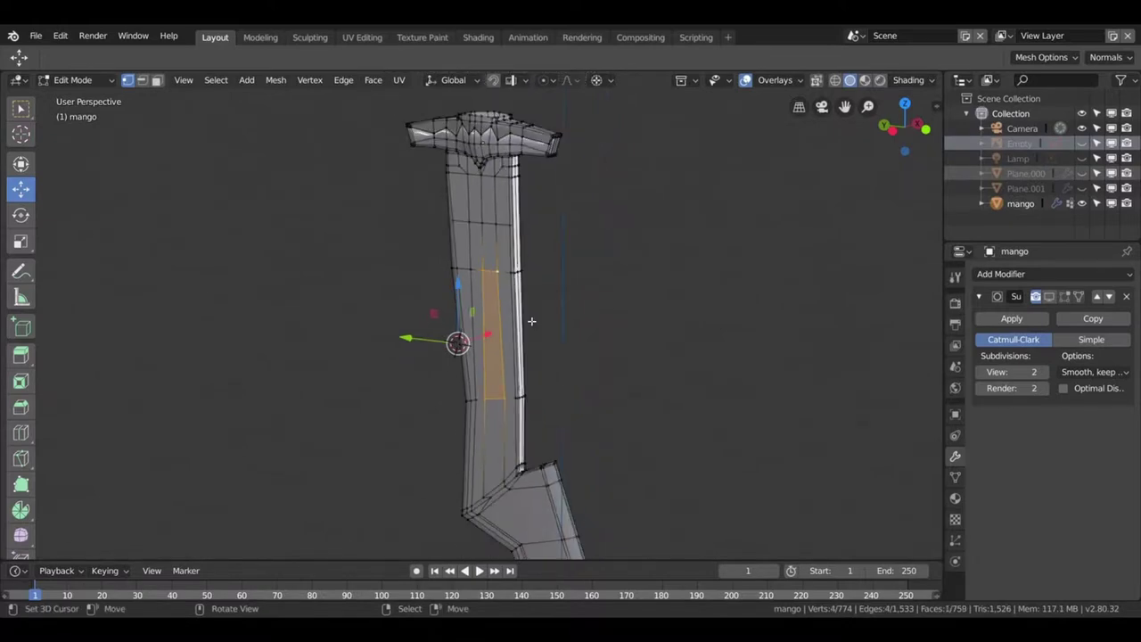
pyautogui.moveTo(548, 319); pyautogui.dragTo(594, 286)
pyautogui.scroll(3)
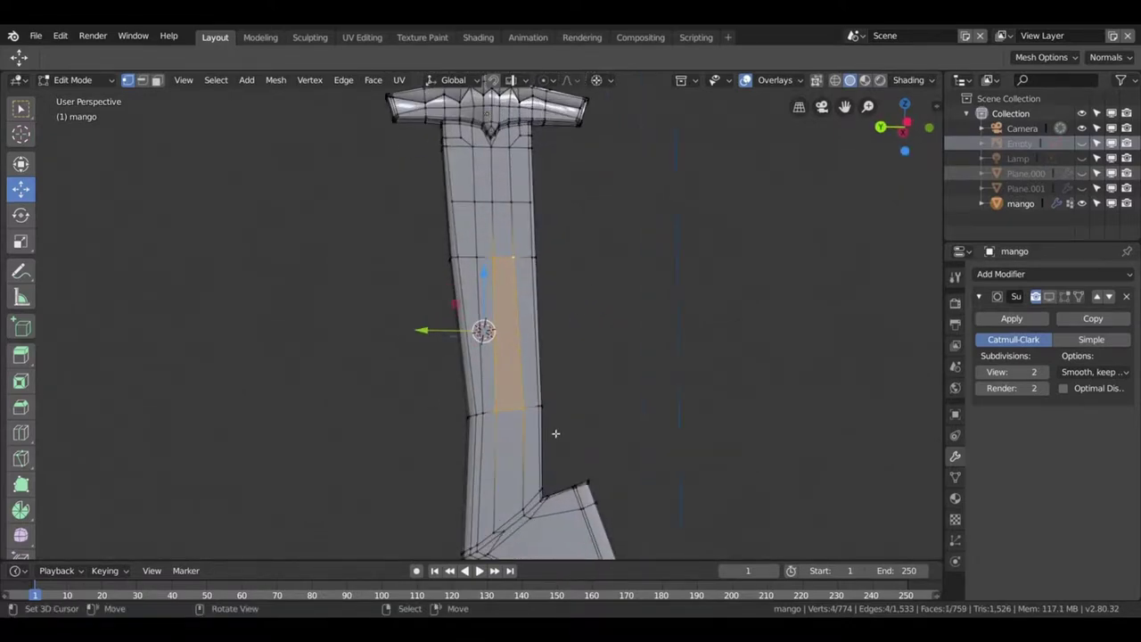
pyautogui.scroll(3)
pyautogui.moveTo(580, 426); pyautogui.dragTo(574, 432)
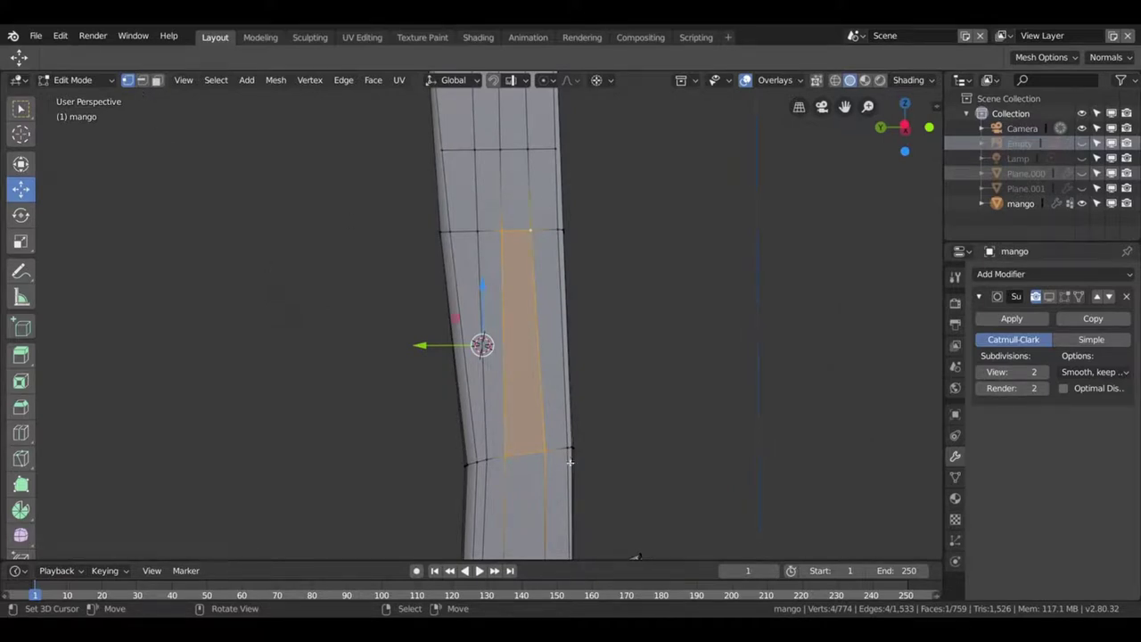
# - Vertex-slide three vertices on the patch's lower and upper edges
pyautogui.click(515, 460)
pyautogui.press('g')
pyautogui.press('g')
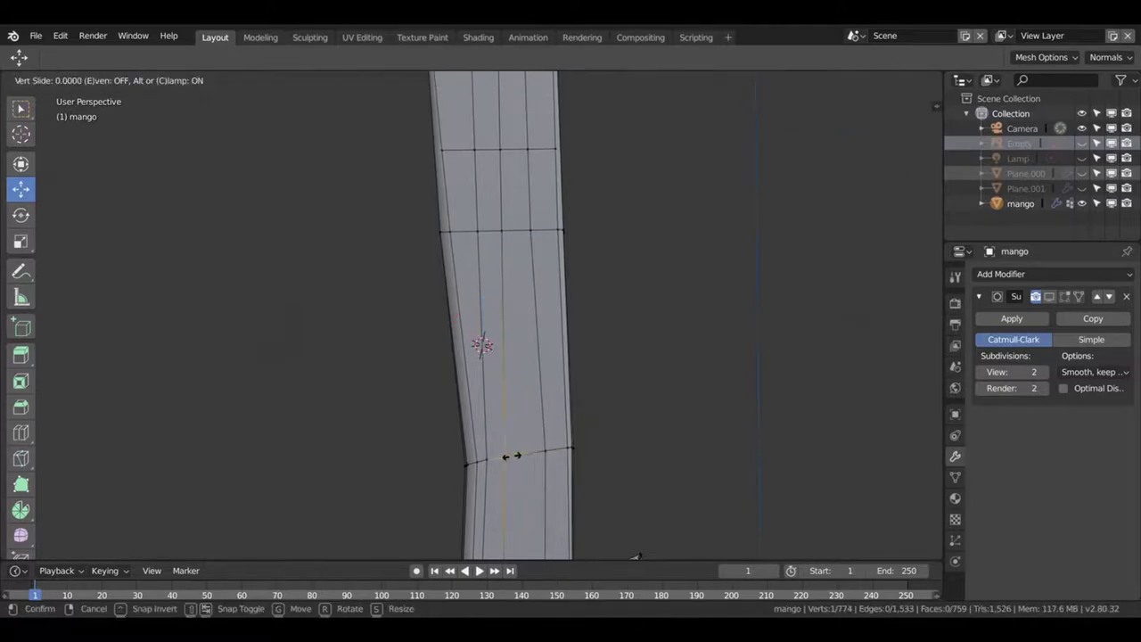
pyautogui.click(528, 457)
pyautogui.click(503, 231)
pyautogui.press('g')
pyautogui.press('g')
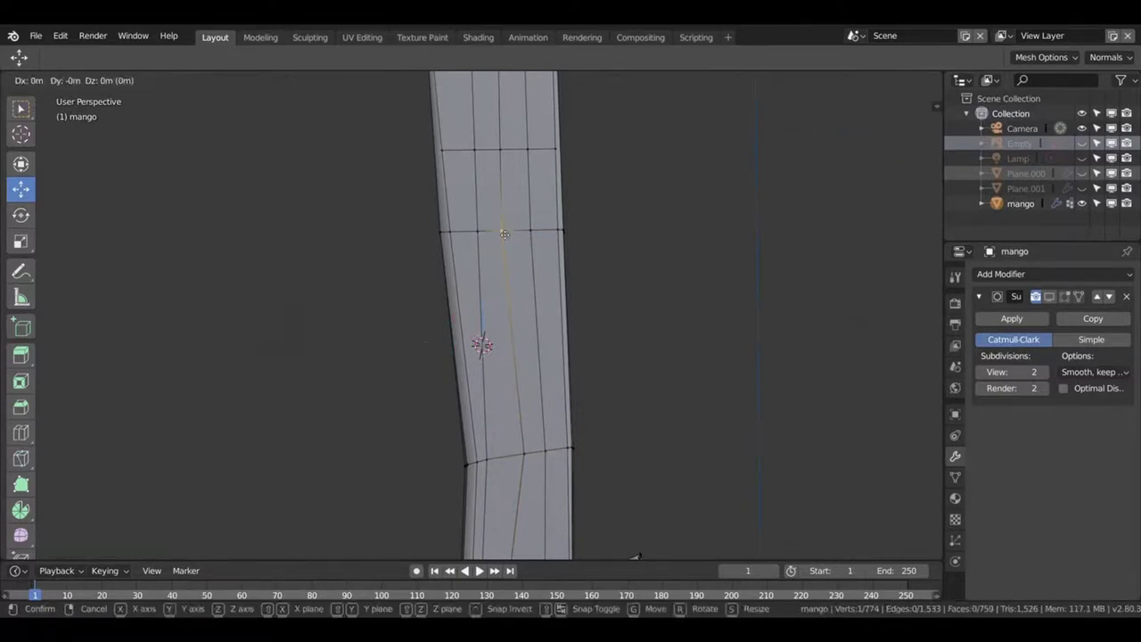
pyautogui.click(505, 228)
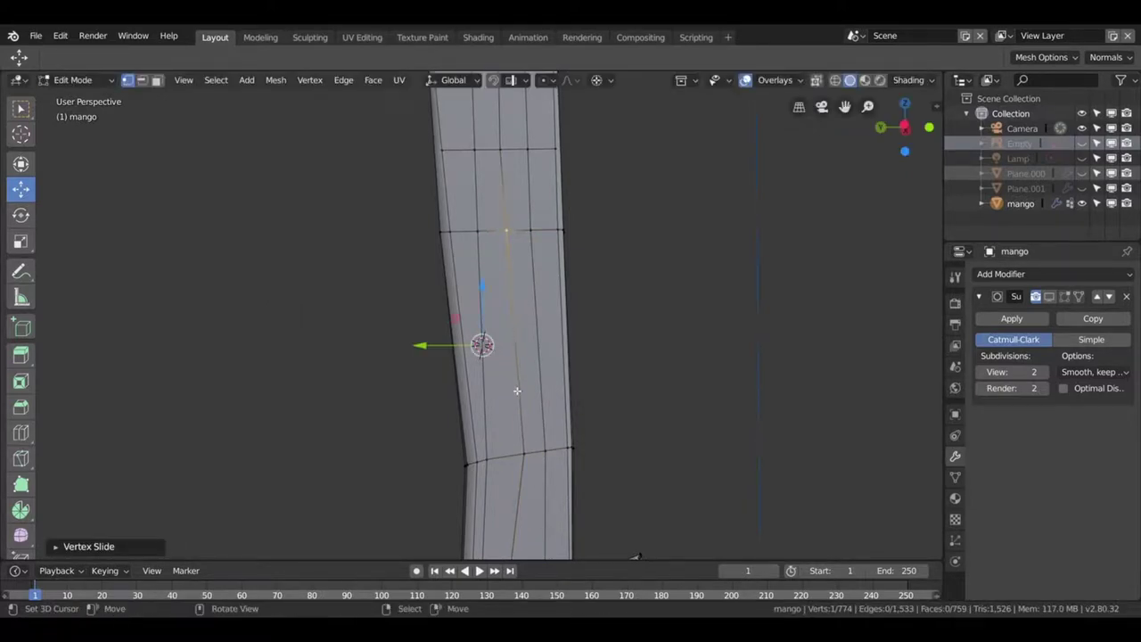
pyautogui.click(524, 455)
pyautogui.press('g')
pyautogui.press('g')
pyautogui.click(518, 453)
# - Slide the next lower vertex and the right-side vertex along their edges, readjusting them
pyautogui.click(493, 461)
pyautogui.press('g')
pyautogui.press('g')
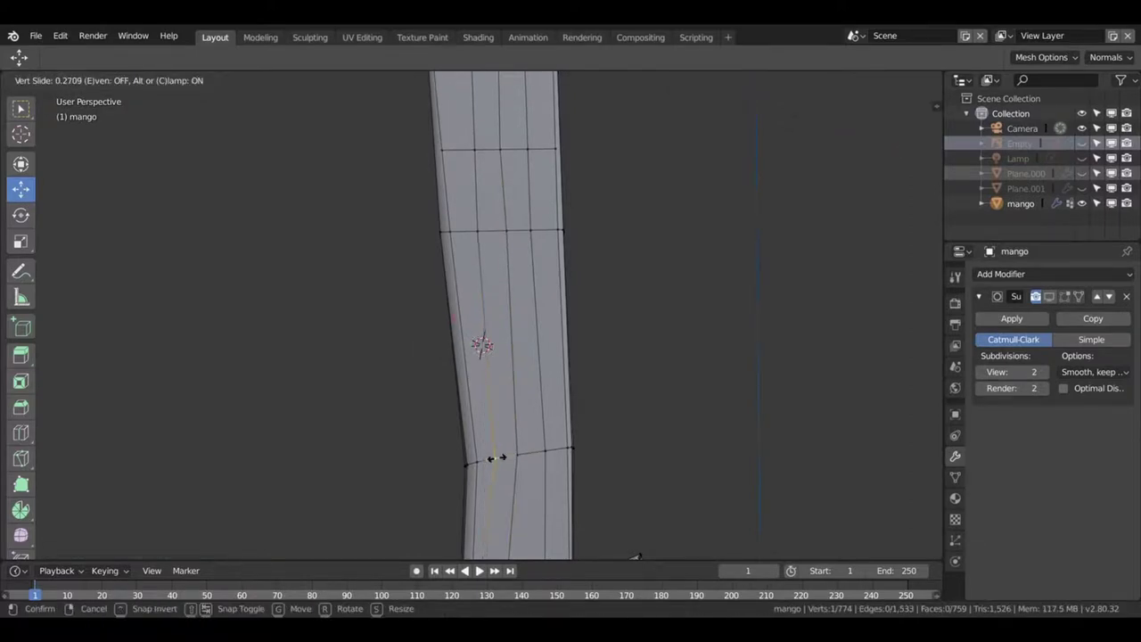
pyautogui.click(497, 458)
pyautogui.click(545, 453)
pyautogui.press('g')
pyautogui.press('g')
pyautogui.click(548, 454)
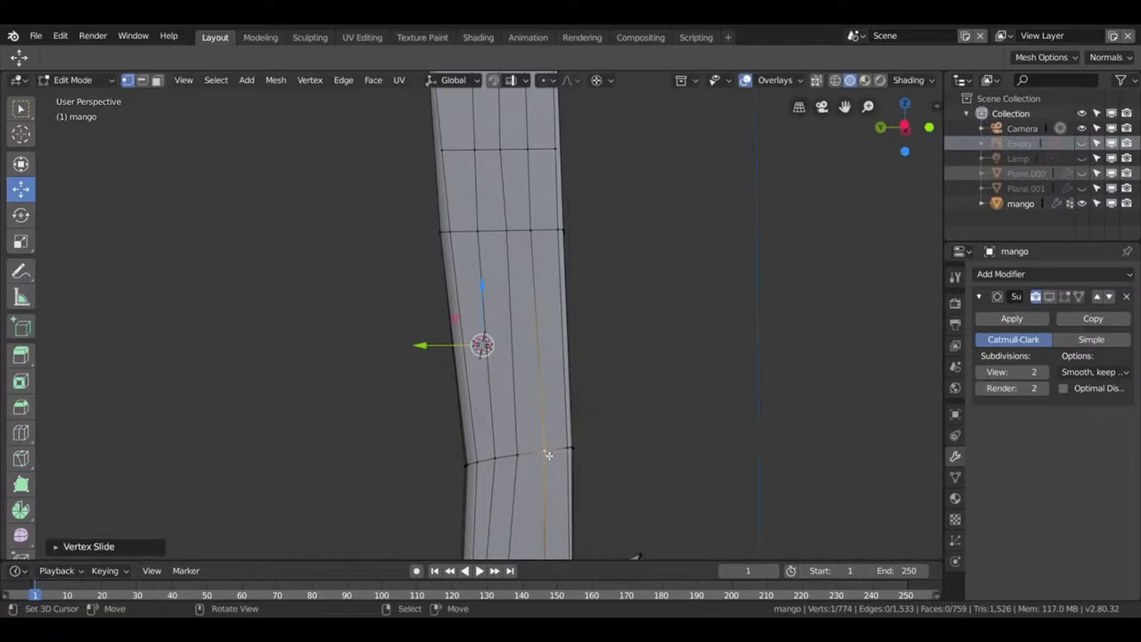
pyautogui.press('g')
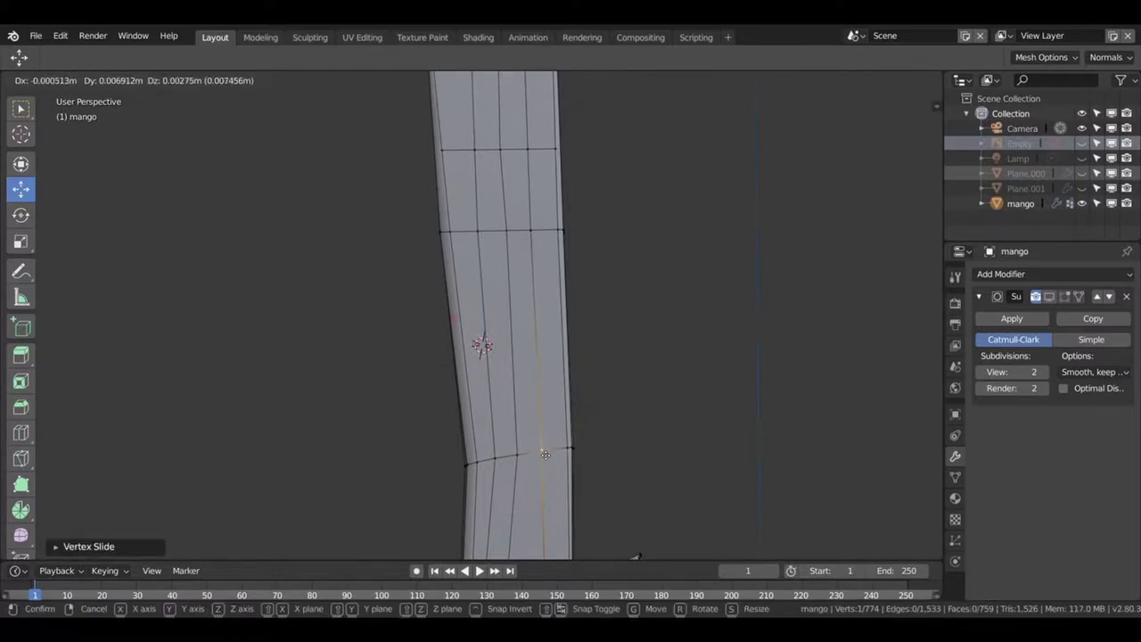
pyautogui.click(545, 455)
pyautogui.press('g')
pyautogui.press('g')
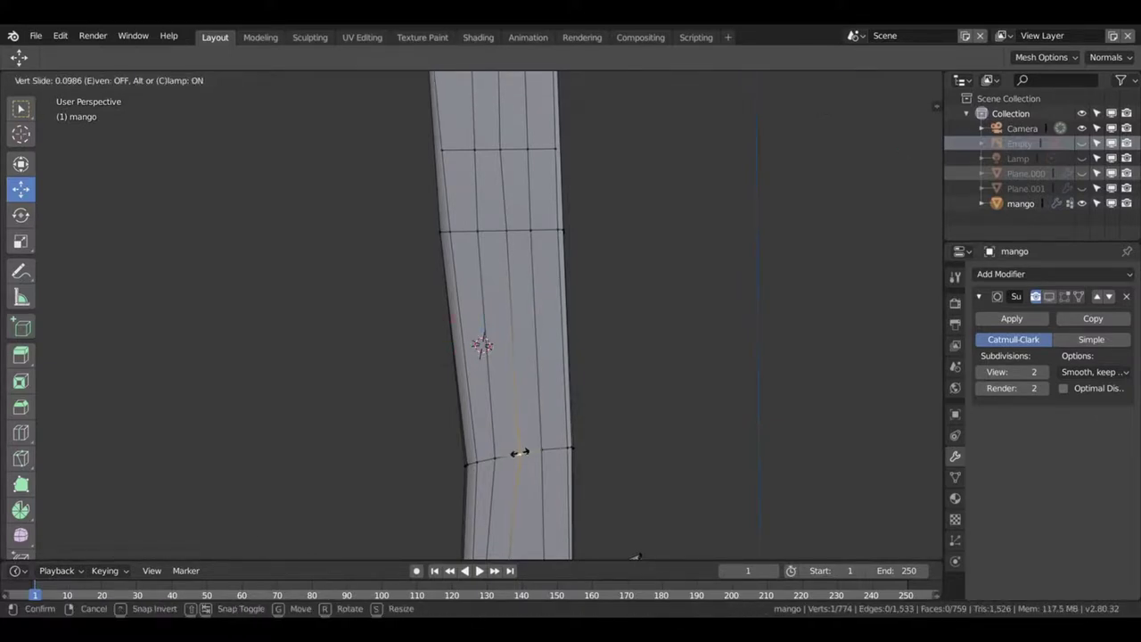
pyautogui.click(519, 453)
pyautogui.click(495, 459)
pyautogui.press('g')
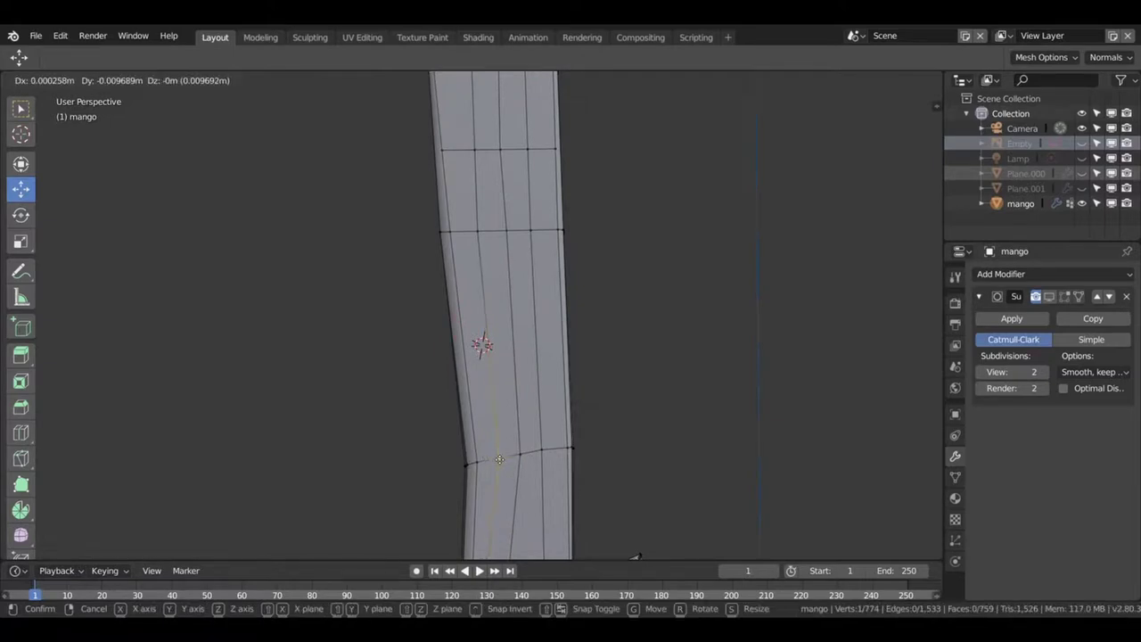
pyautogui.click(499, 460)
# - Slide another vertex on the leg along its edge
pyautogui.scroll(-3)
pyautogui.moveTo(528, 453); pyautogui.dragTo(508, 410)
pyautogui.click(472, 259)
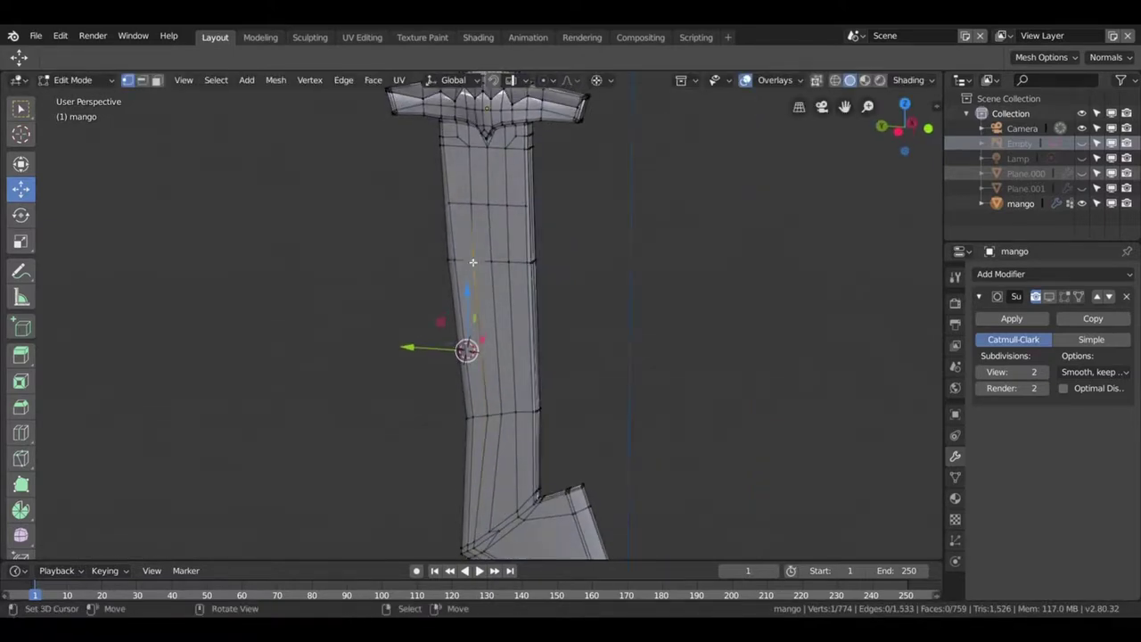
pyautogui.press('g')
pyautogui.press('g')
pyautogui.click(474, 258)
pyautogui.moveTo(523, 301); pyautogui.dragTo(535, 306)
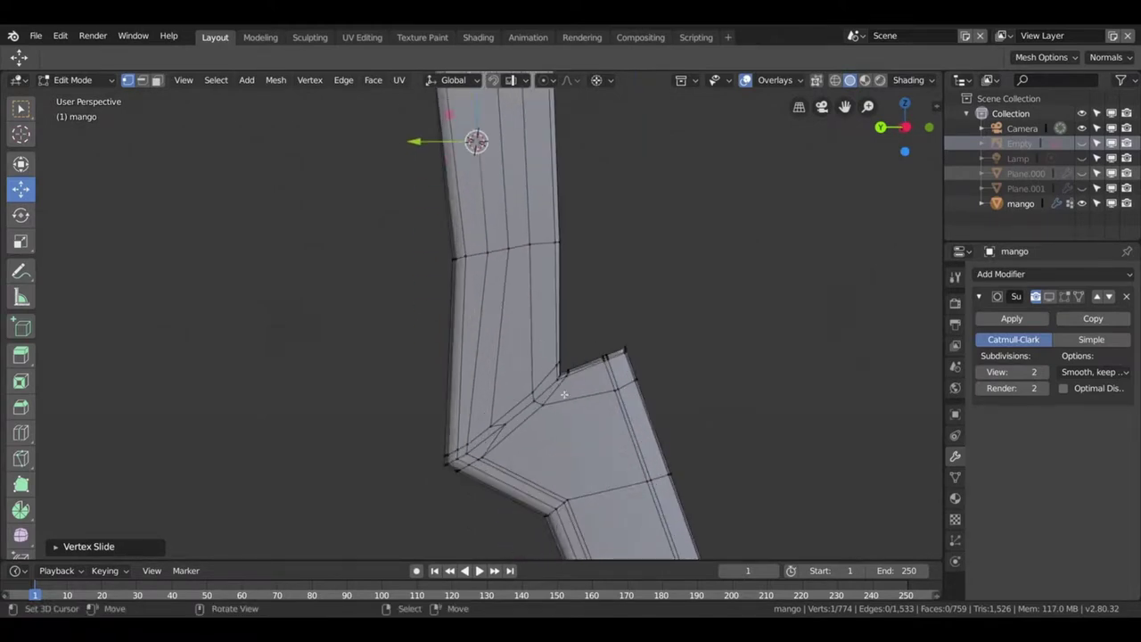
pyautogui.scroll(3)
pyautogui.moveTo(560, 357); pyautogui.dragTo(560, 383)
# - Slide the vertices near the lower bend along their edges with Shift+V
pyautogui.click(502, 416)
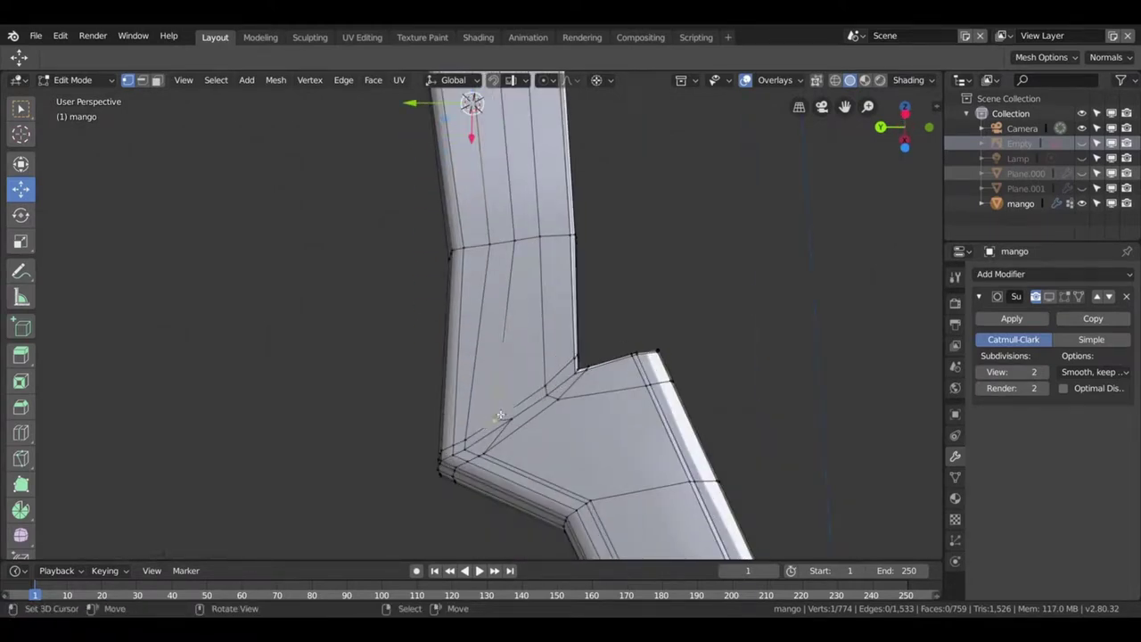
pyautogui.hotkey('shift', 'v')
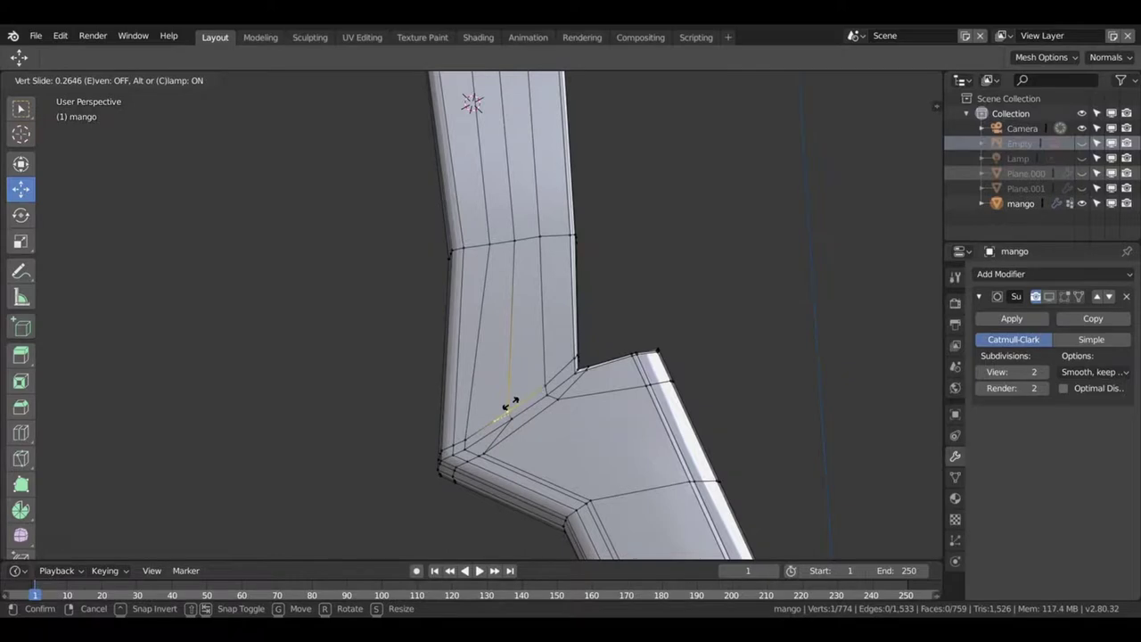
pyautogui.click(510, 405)
pyautogui.click(517, 420)
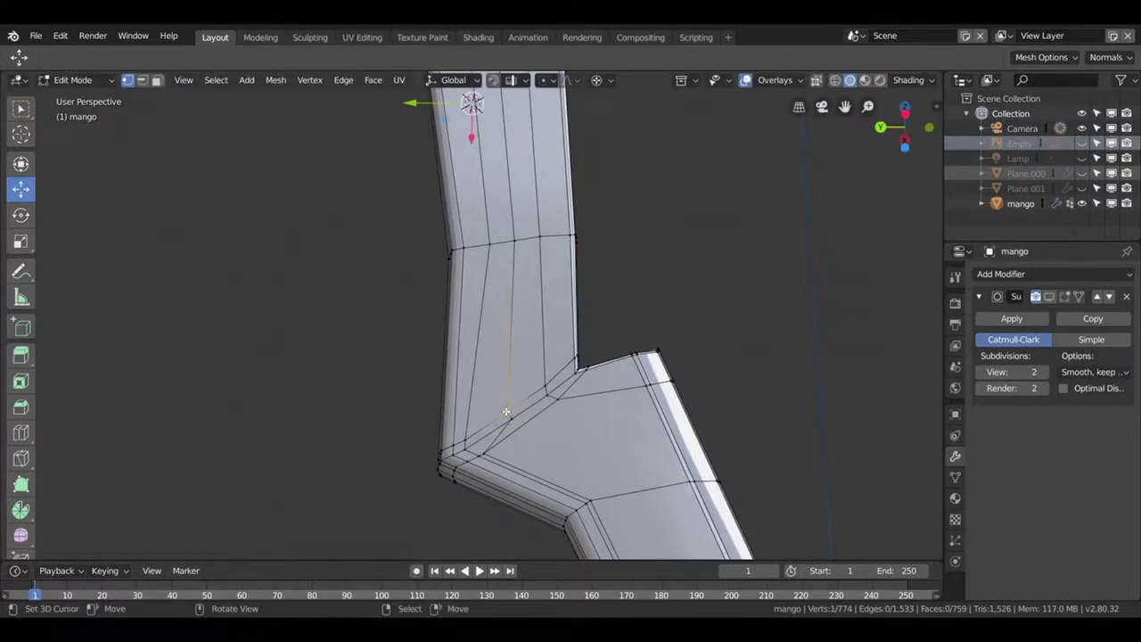
pyautogui.hotkey('shift', 'v')
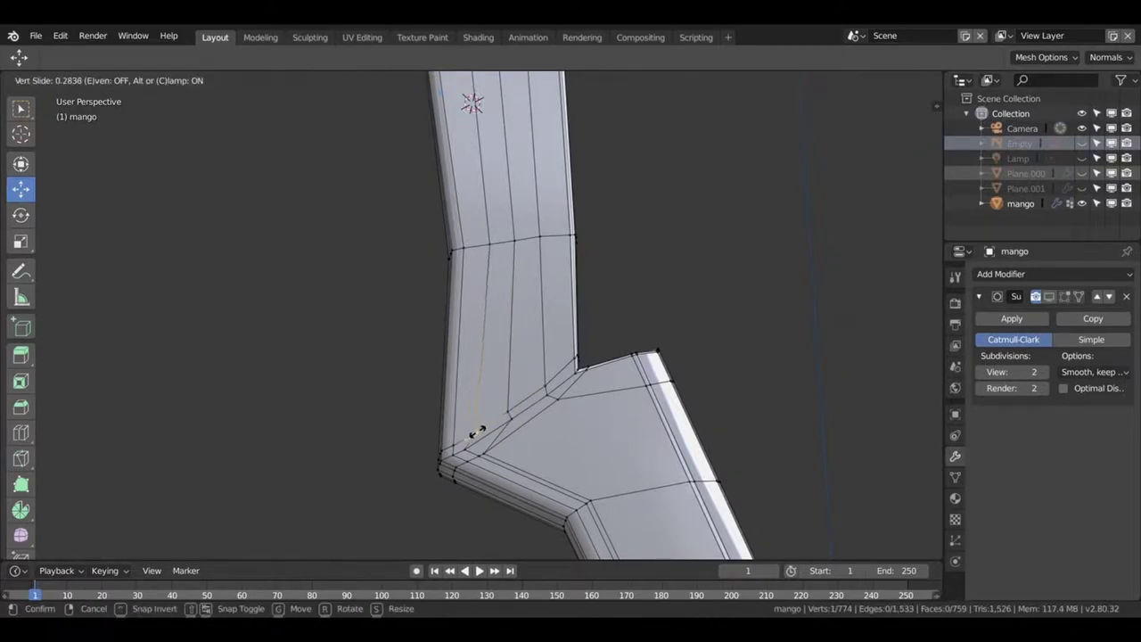
pyautogui.click(479, 433)
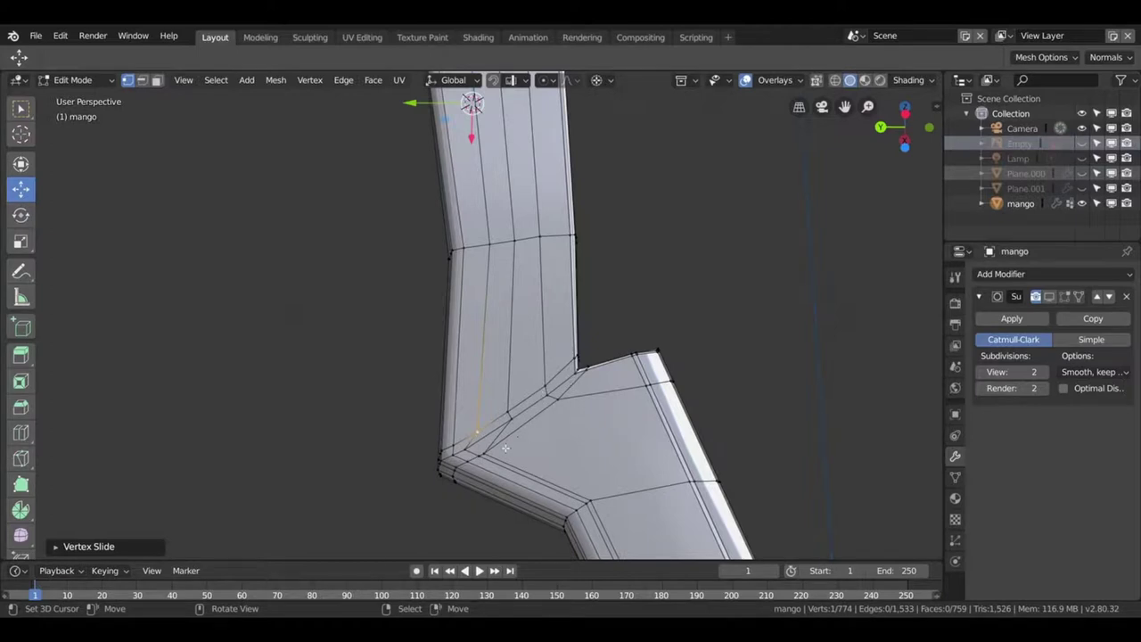
pyautogui.hotkey('shift', 'v')
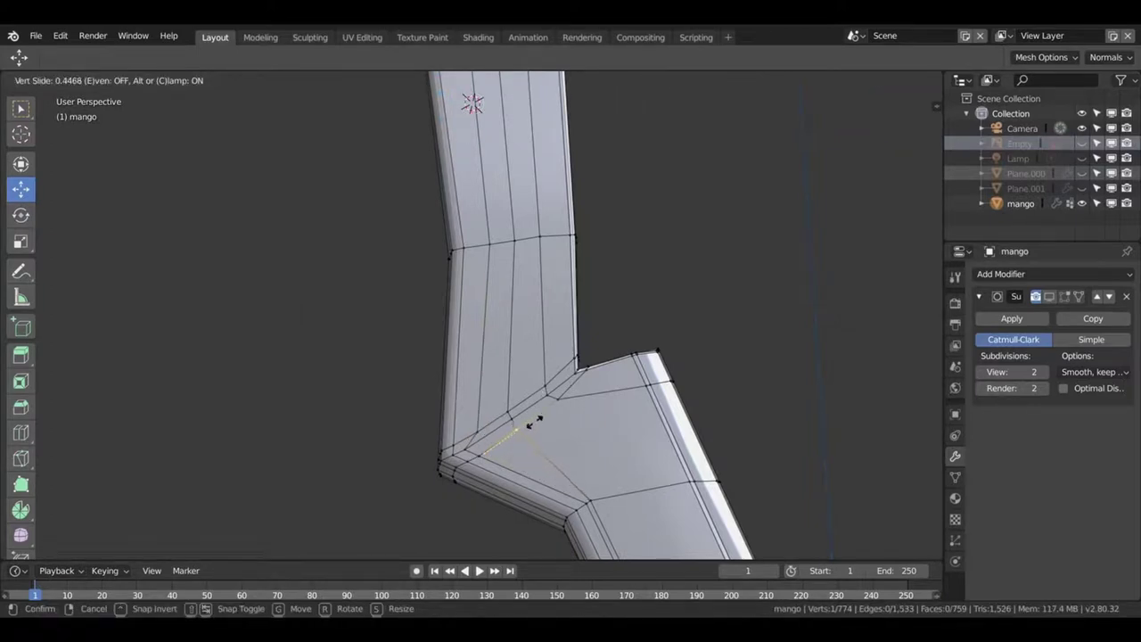
pyautogui.click(533, 423)
pyautogui.hotkey('shift', 'v')
# - Confirm the final slide and dissolve the leftover edge at the bend
pyautogui.click(560, 413)
pyautogui.press('2')
pyautogui.press('x')
pyautogui.click(535, 359)
pyautogui.scroll(3)
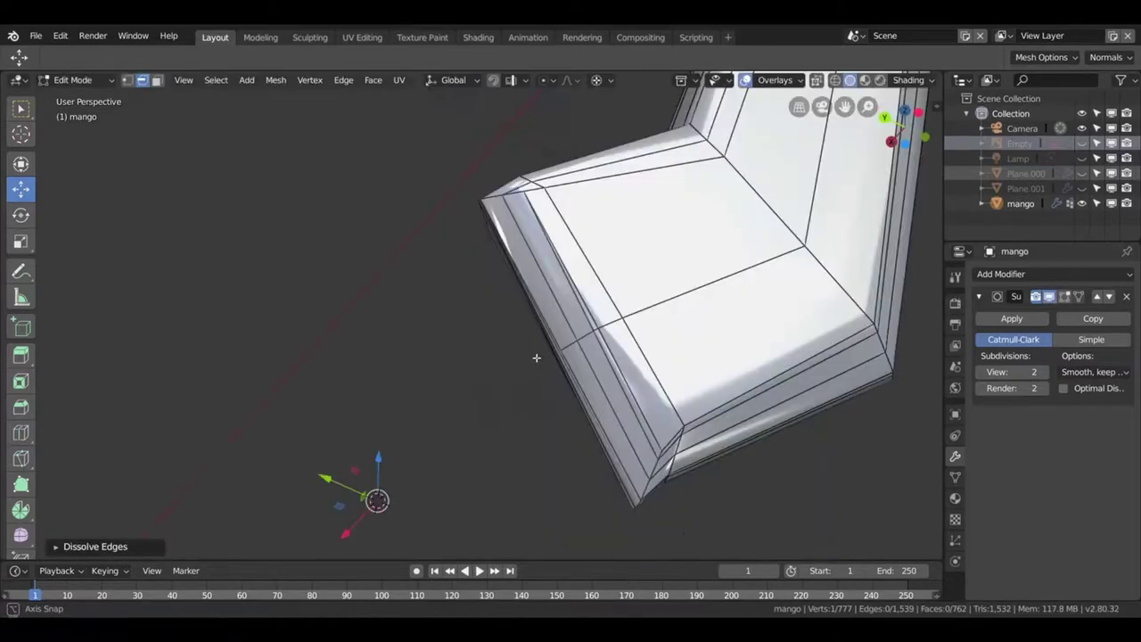
pyautogui.moveTo(535, 359); pyautogui.dragTo(533, 386)
pyautogui.scroll(-3)
pyautogui.scroll(-3)
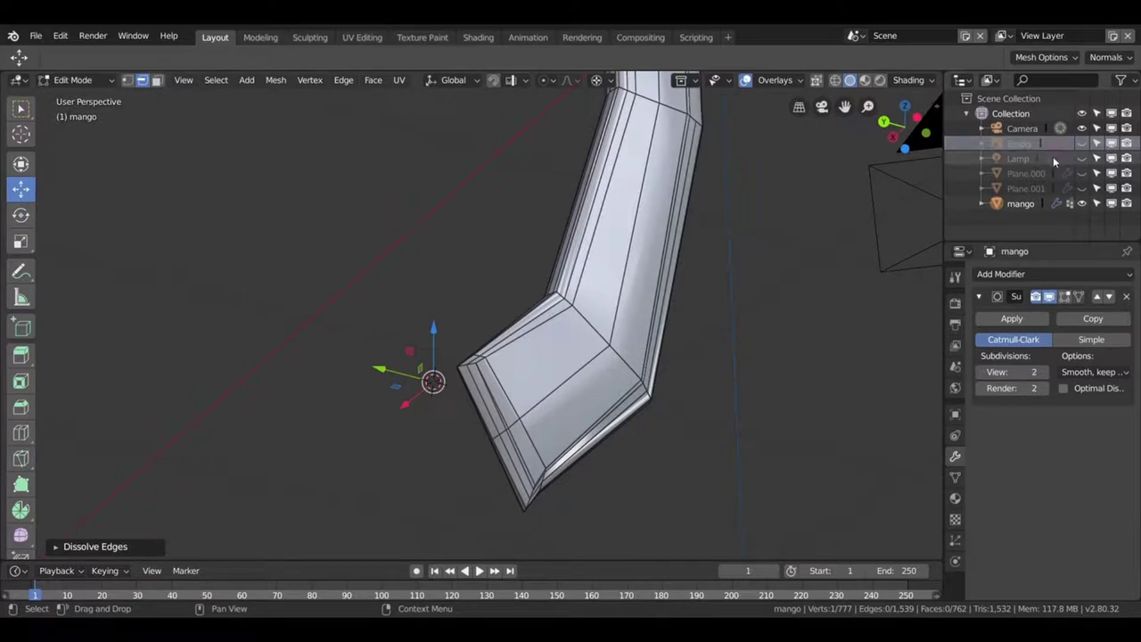
# - Toggle the reference image on and off, then reframe the view on the leg
pyautogui.click(1082, 143)
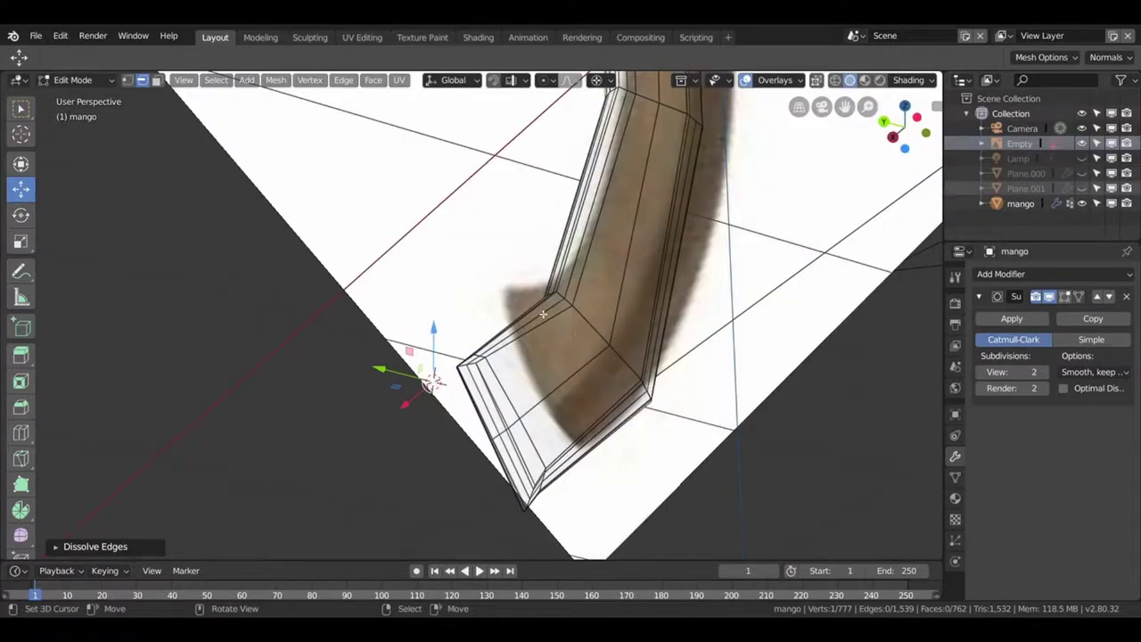
pyautogui.click(1081, 143)
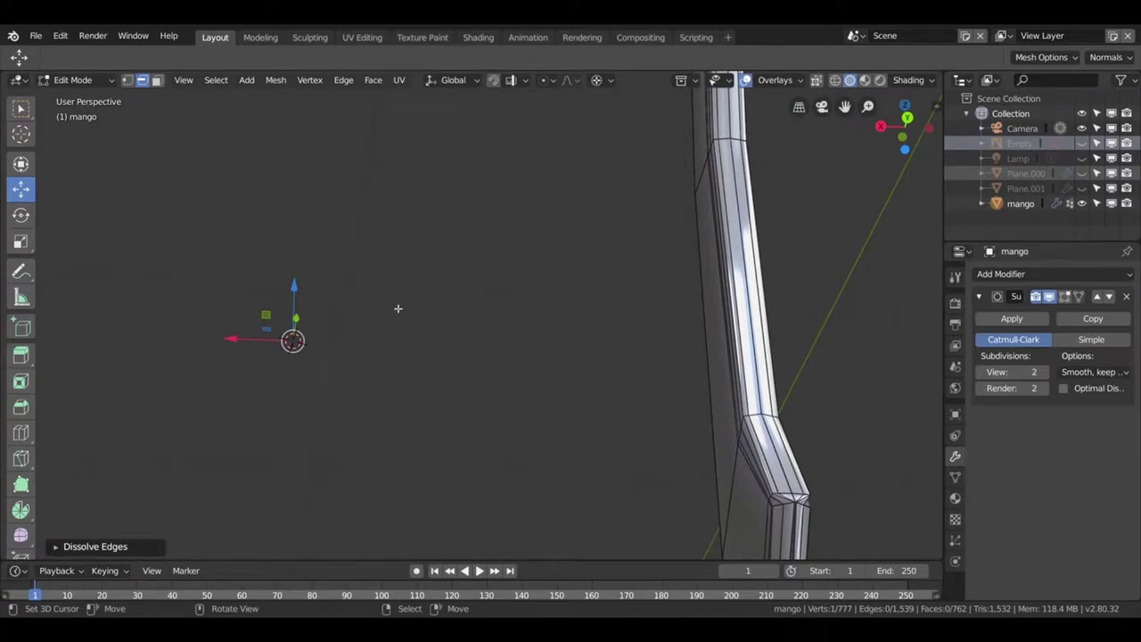
pyautogui.moveTo(729, 415); pyautogui.dragTo(550, 258)
pyautogui.moveTo(552, 343); pyautogui.dragTo(624, 400)
pyautogui.moveTo(525, 378); pyautogui.dragTo(469, 448)
pyautogui.scroll(-3)
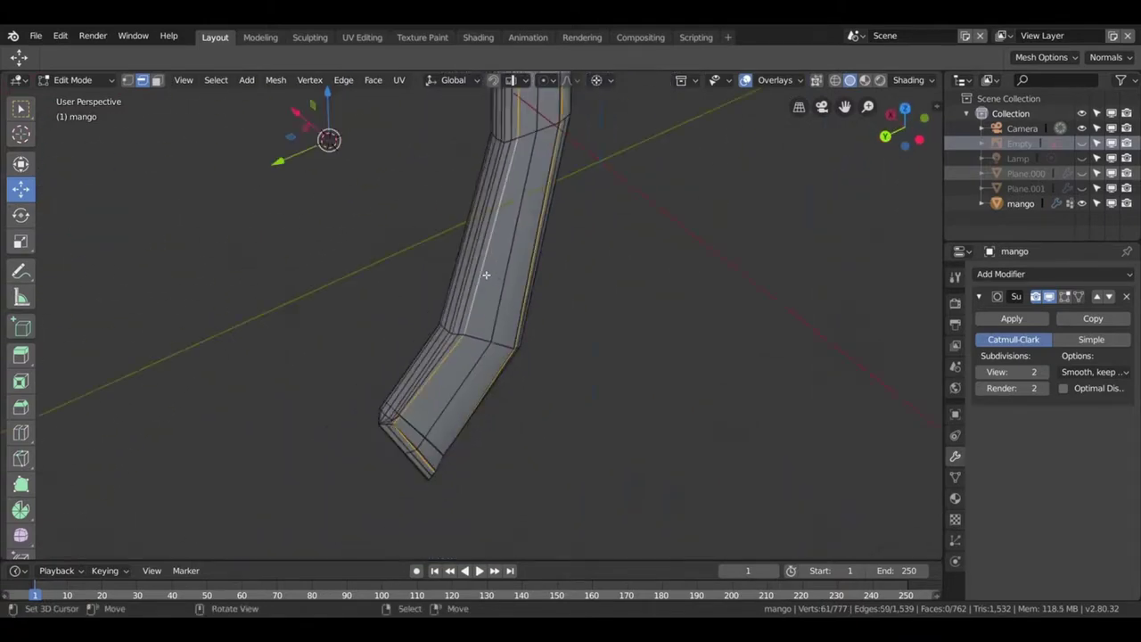
# - Select the short edge at the bend's inner corner for dissolving
pyautogui.click(486, 273)
pyautogui.scroll(3)
pyautogui.scroll(-3)
pyautogui.scroll(-3)
pyautogui.moveTo(497, 400); pyautogui.dragTo(556, 298)
pyautogui.scroll(3)
pyautogui.moveTo(621, 316); pyautogui.dragTo(703, 134)
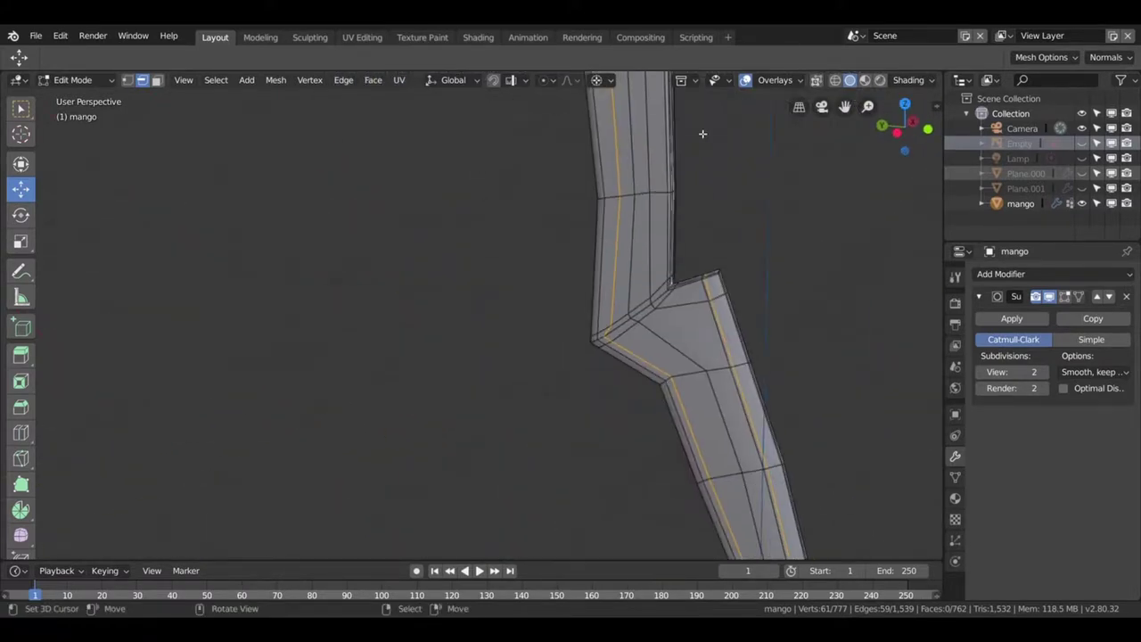
pyautogui.scroll(3)
pyautogui.scroll(3)
pyautogui.press('x')
pyautogui.click(556, 364)
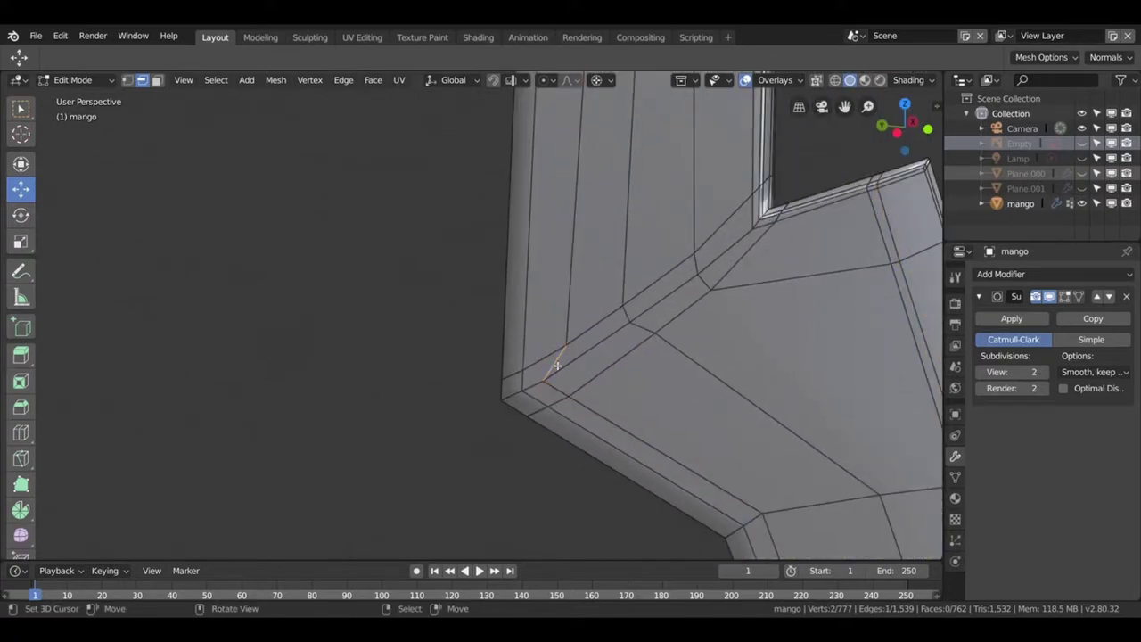
# - Knife-cut across the inner corner and slide the corner vertex along its edge
pyautogui.press('k')
pyautogui.click(567, 339)
pyautogui.press('Return')
pyautogui.scroll(-3)
pyautogui.moveTo(586, 318); pyautogui.dragTo(743, 276)
pyautogui.click(731, 243)
pyautogui.hotkey('shift', 'v')
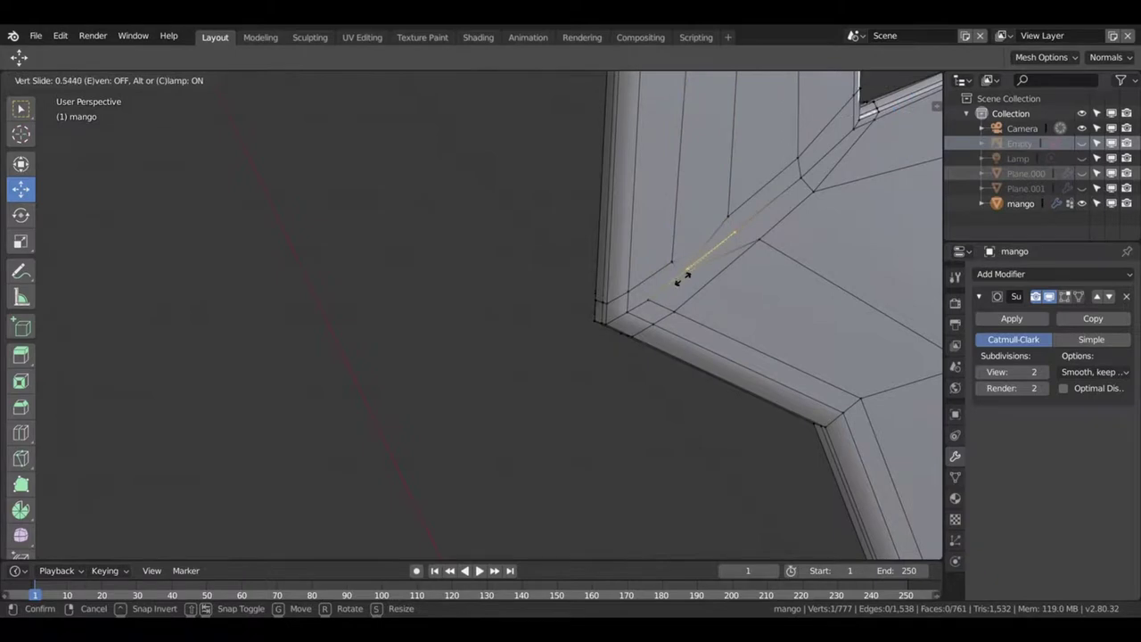
pyautogui.click(664, 285)
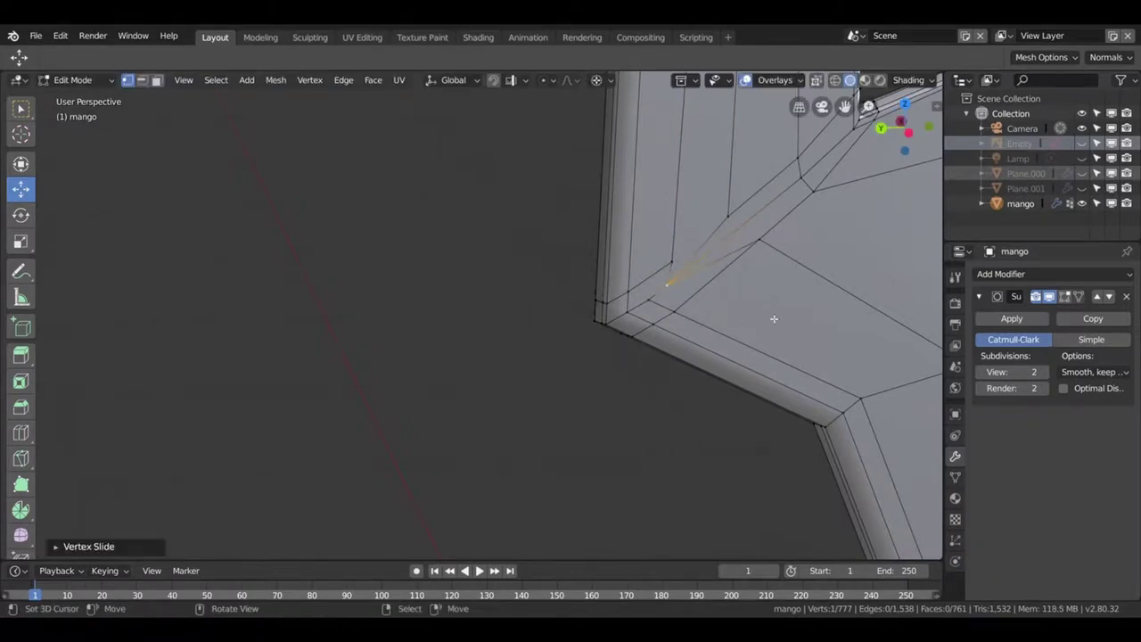
pyautogui.moveTo(774, 318); pyautogui.dragTo(722, 288)
pyautogui.hotkey('alt', 'm')
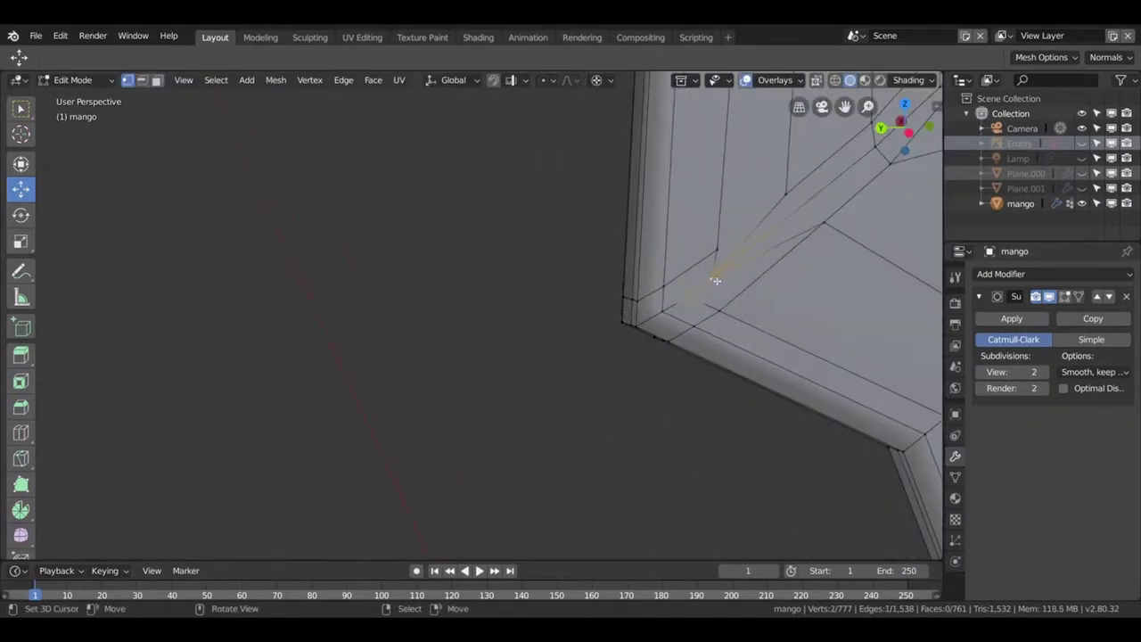
pyautogui.hotkey('ctrl', 'z')
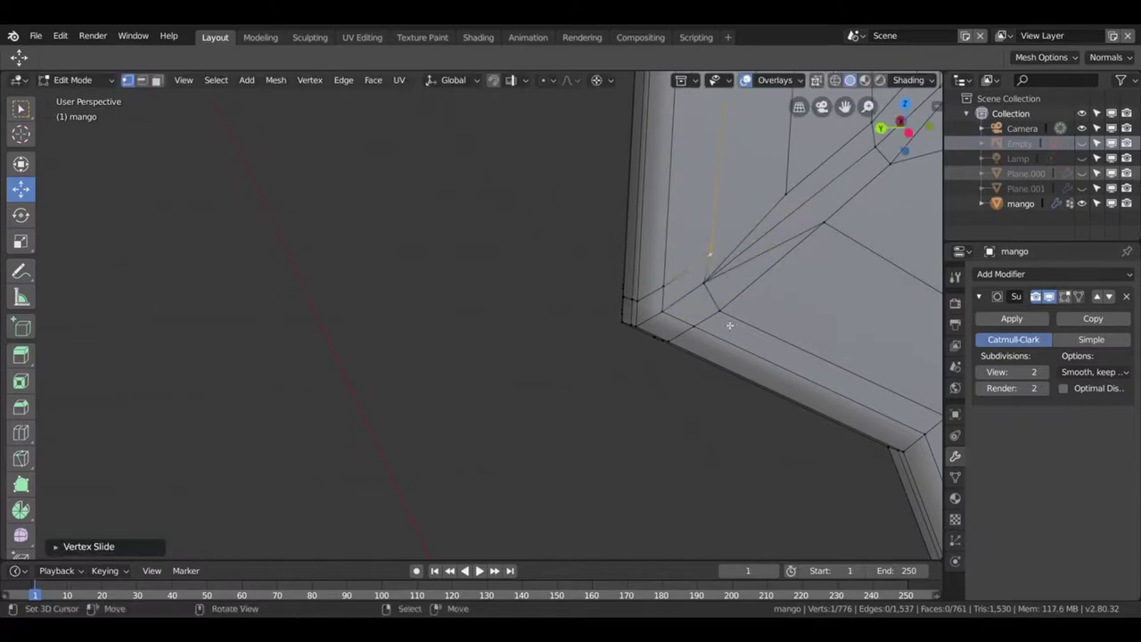
# - Make another knife cut and dissolve the new edges
pyautogui.moveTo(721, 288); pyautogui.dragTo(506, 397)
pyautogui.press('k')
pyautogui.press('Return')
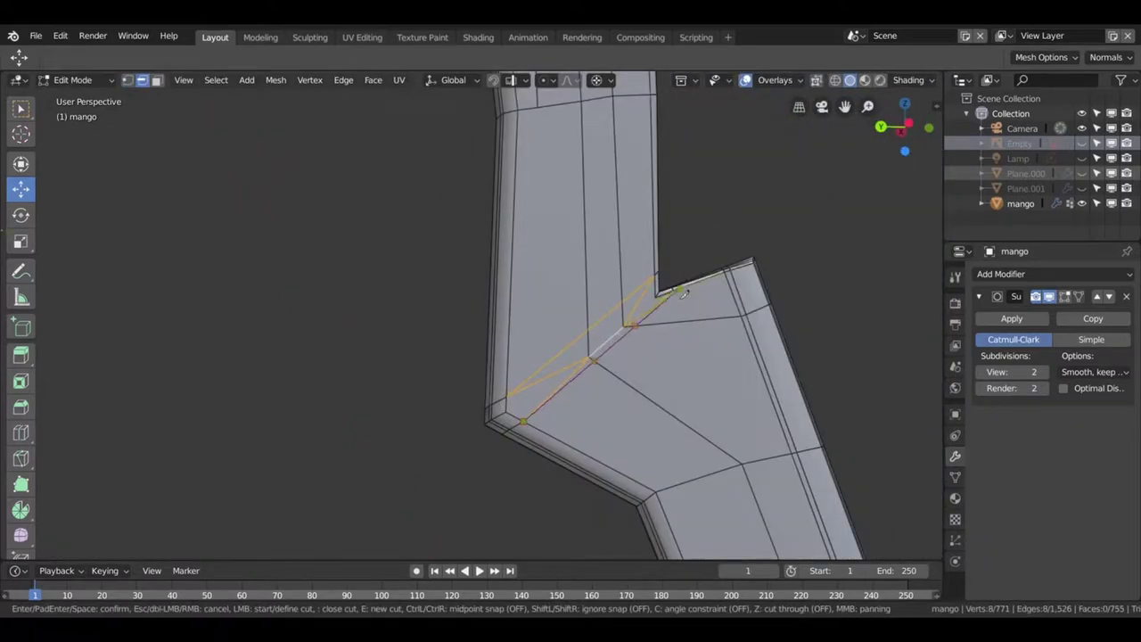
pyautogui.press('x')
pyautogui.click(562, 373)
# - Add two knife-cut edges from the lower vertices
pyautogui.press('k')
pyautogui.click(526, 426)
pyautogui.press('Return')
pyautogui.moveTo(593, 341); pyautogui.dragTo(620, 315)
pyautogui.press('k')
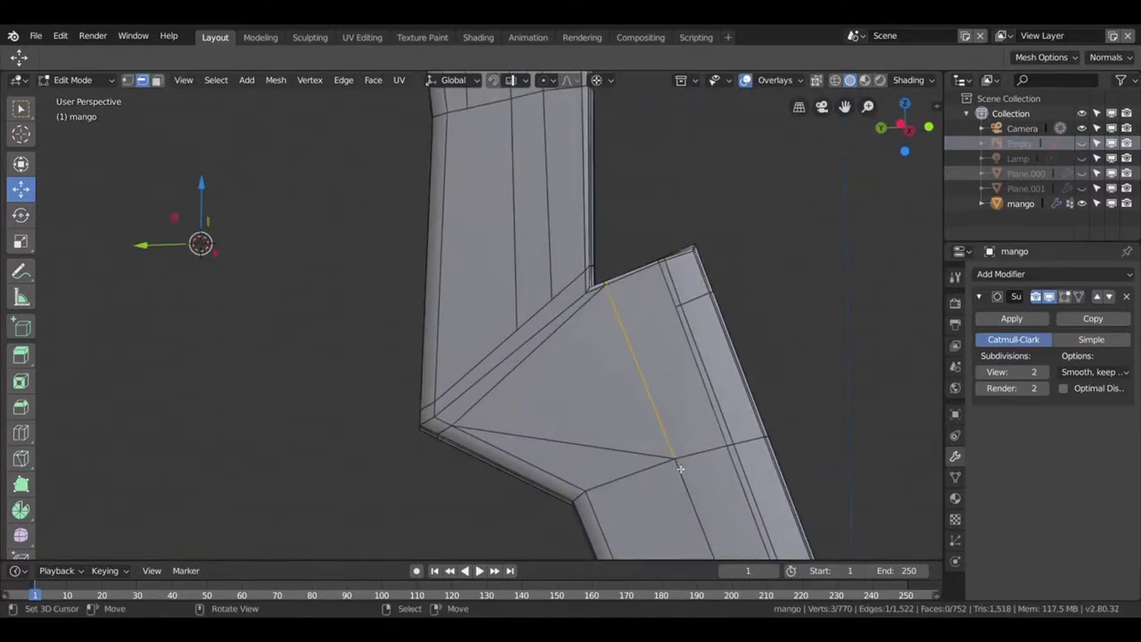
pyautogui.click(677, 465)
pyautogui.press('Return')
pyautogui.moveTo(678, 465); pyautogui.dragTo(746, 299)
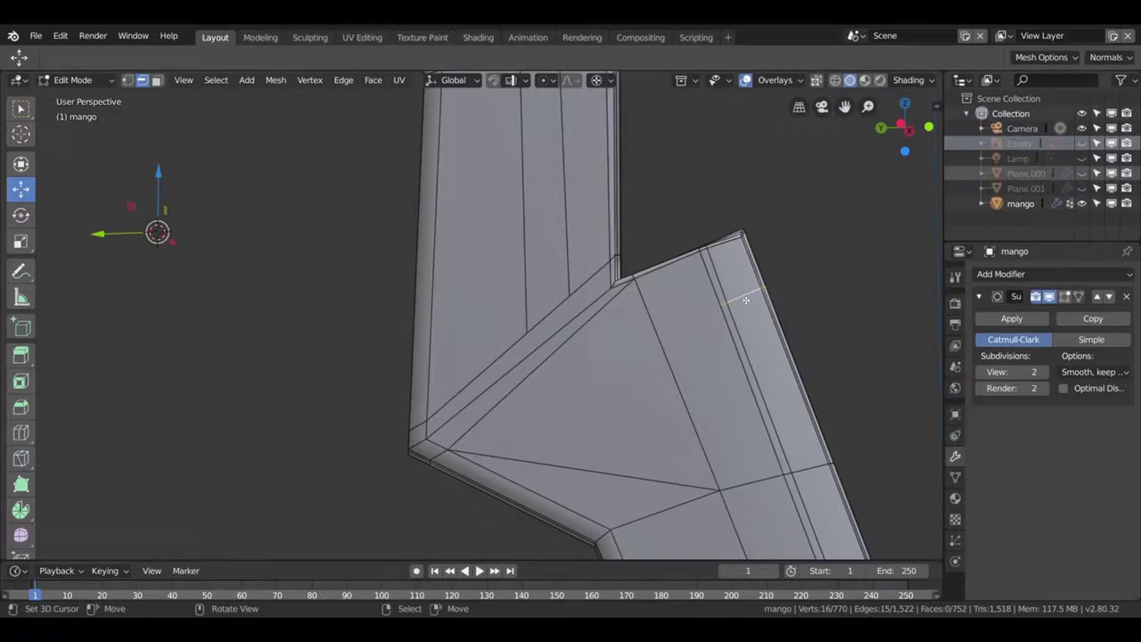
# - Dissolve the leftover edge beside the cut
pyautogui.press('x')
pyautogui.click(595, 309)
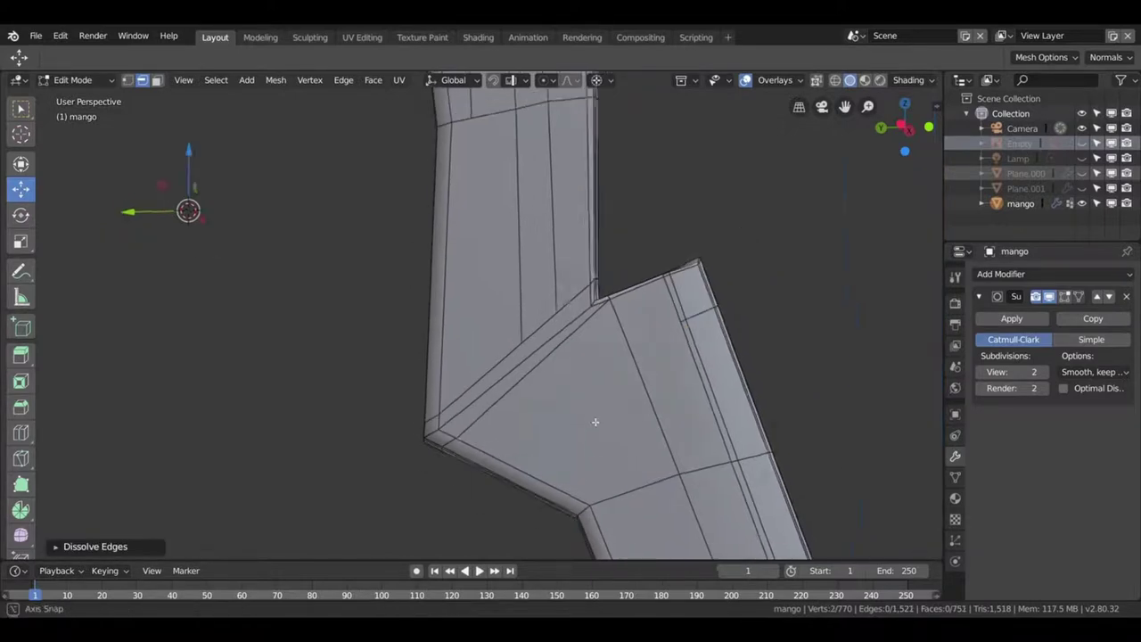
pyautogui.scroll(-3)
pyautogui.scroll(3)
pyautogui.scroll(-3)
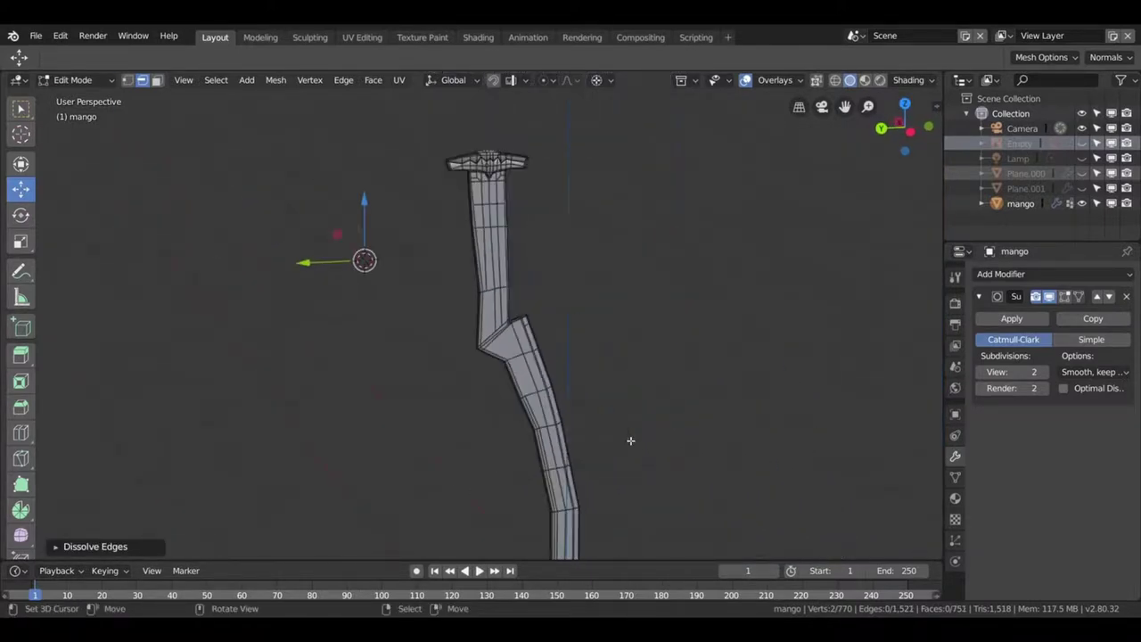
pyautogui.scroll(3)
pyautogui.scroll(-3)
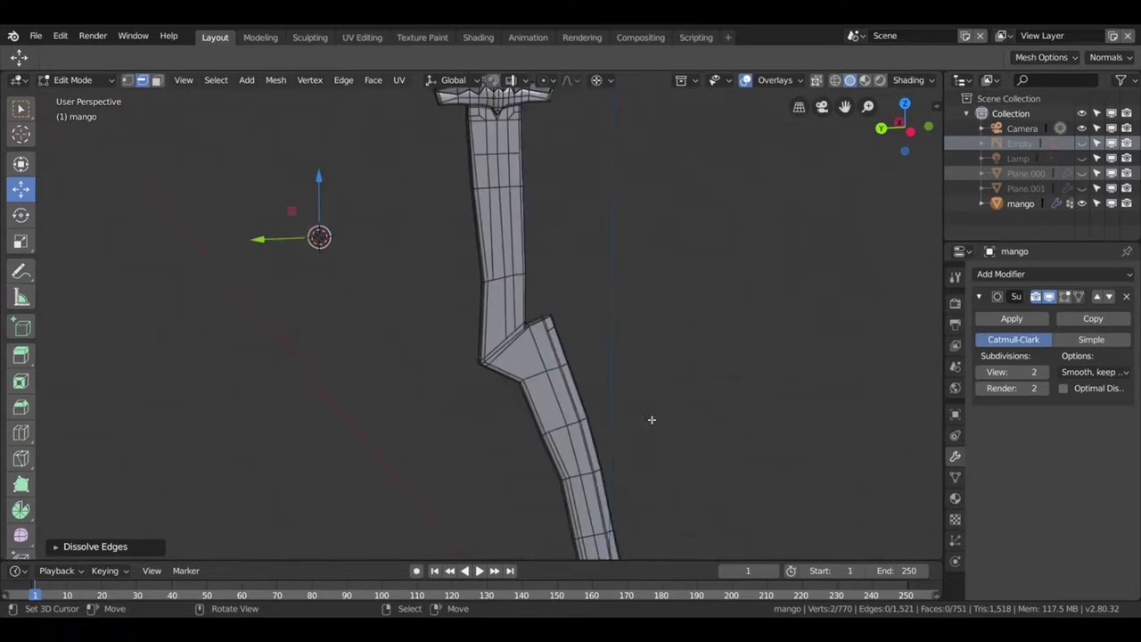
pyautogui.scroll(3)
# - Knife-cut from the inner corner vertex to the left side and pick the corner vertex
pyautogui.press('k')
pyautogui.click(527, 225)
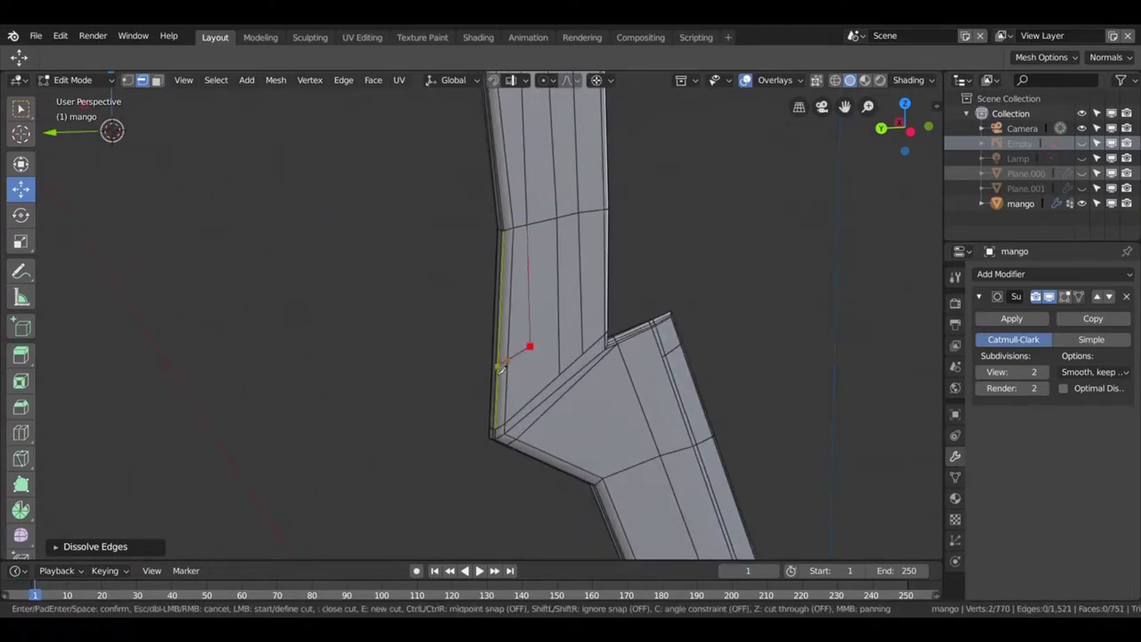
pyautogui.click(500, 368)
pyautogui.press('Return')
pyautogui.click(519, 373)
pyautogui.scroll(3)
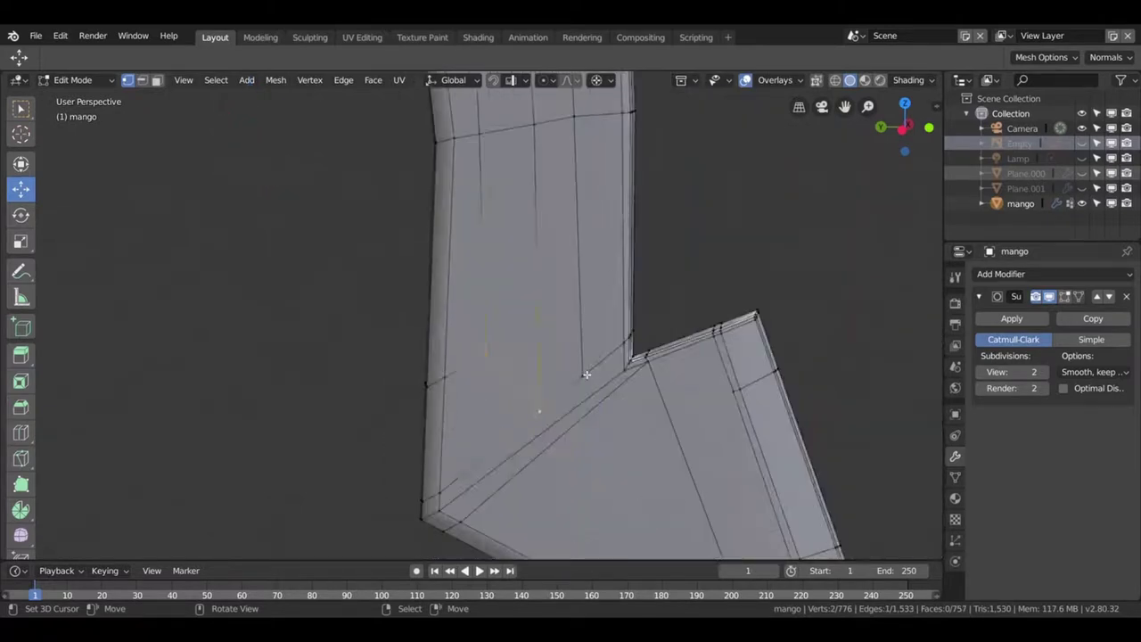
pyautogui.scroll(-3)
pyautogui.scroll(-3)
pyautogui.moveTo(562, 241); pyautogui.dragTo(548, 316)
# - Dissolve the extra edges at the bend junction and slide a junction vertex into place
pyautogui.press('2')
pyautogui.hotkey('ctrl', 'x')
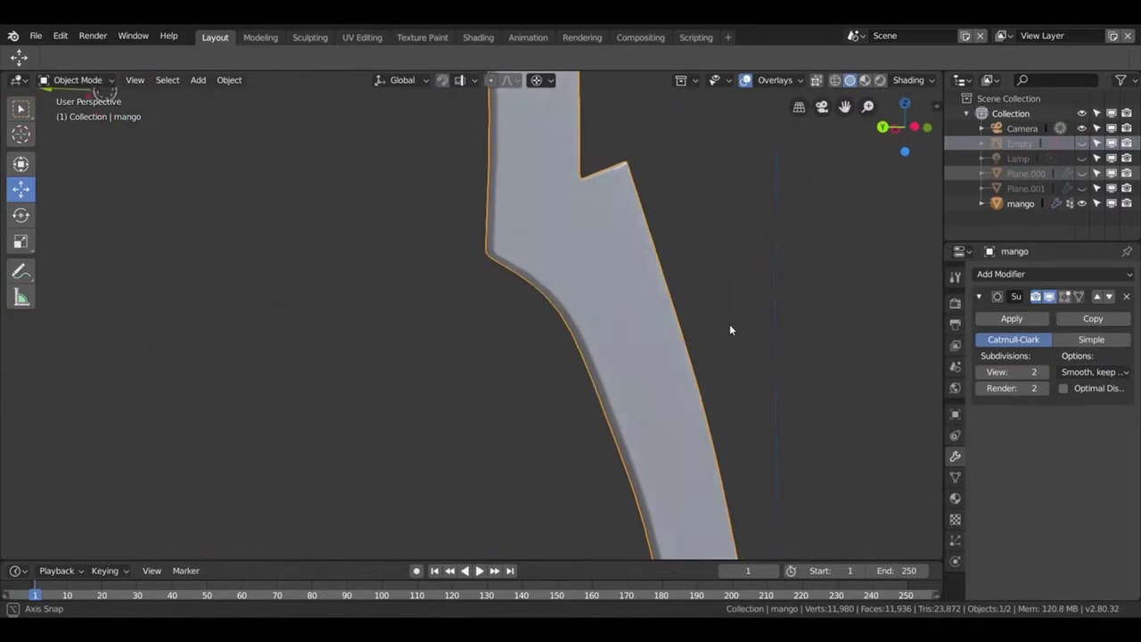
pyautogui.press('Tab')
pyautogui.scroll(3)
pyautogui.scroll(3)
pyautogui.press('g')
pyautogui.press('g')
pyautogui.click(600, 280)
# - Check the smoothed shape in Object Mode, then slide the corner vertex along its edge
pyautogui.press('Tab')
pyautogui.scroll(-3)
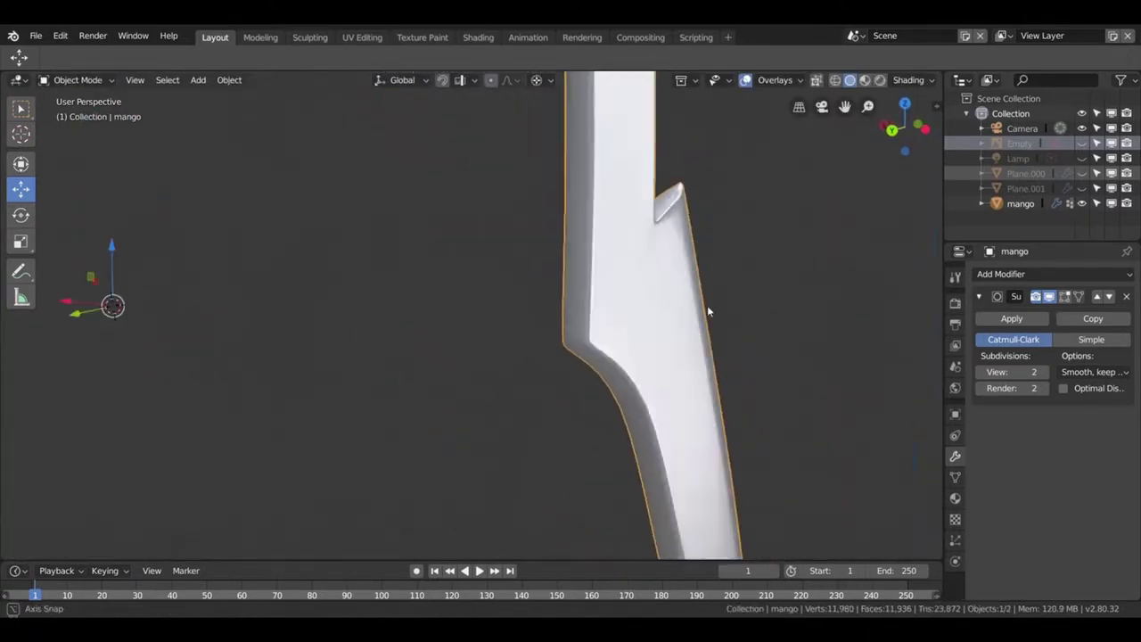
pyautogui.press('Tab')
pyautogui.scroll(3)
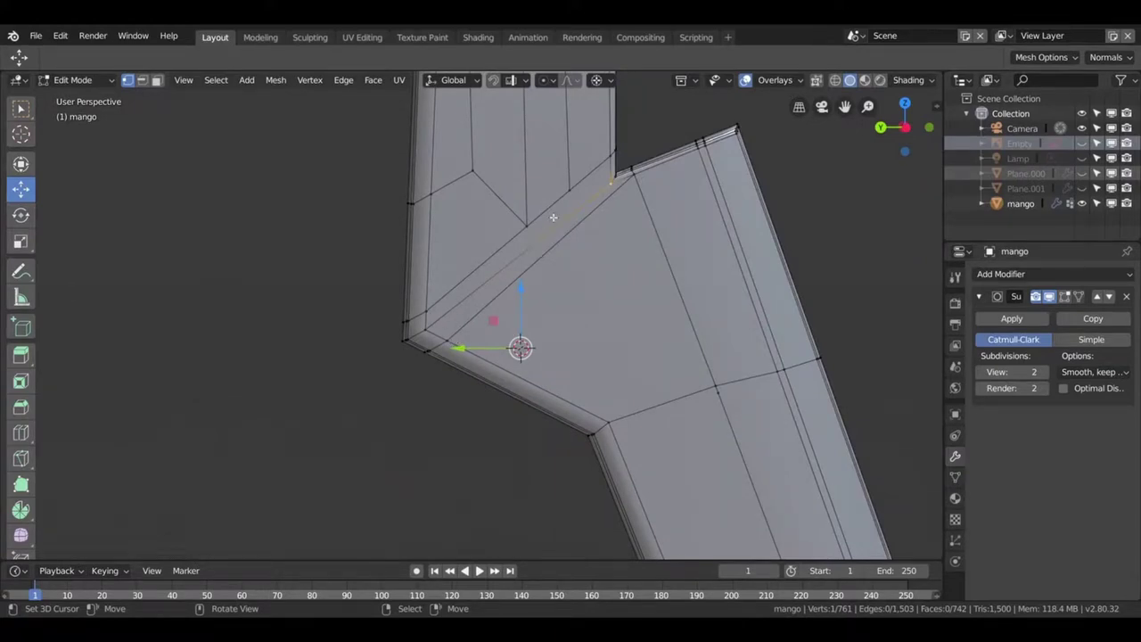
pyautogui.press('g')
pyautogui.press('g')
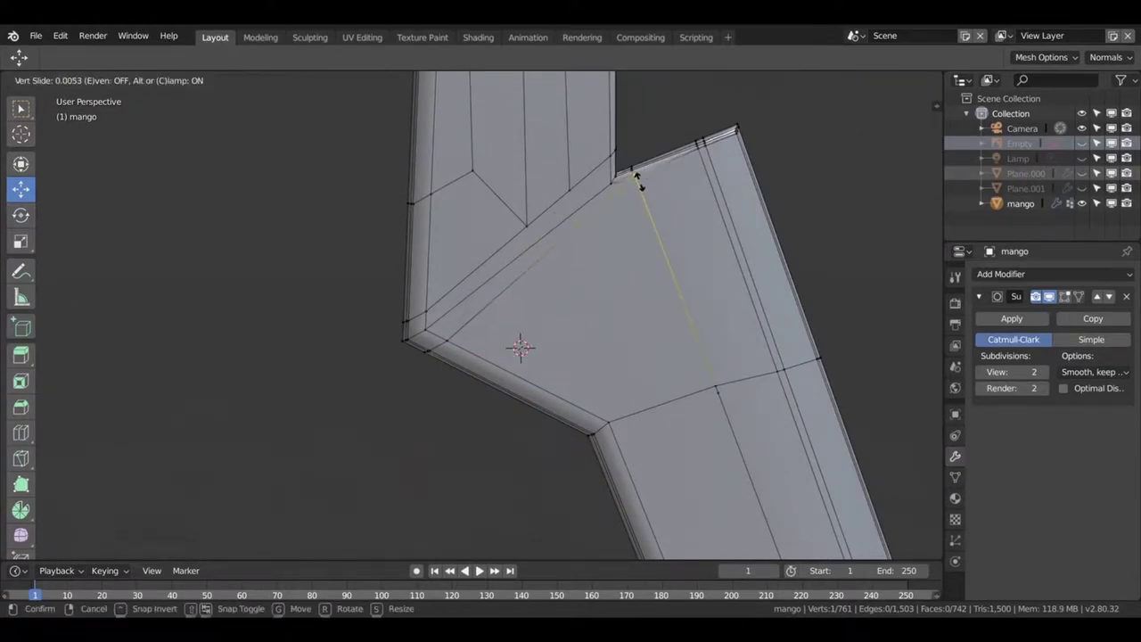
pyautogui.click(650, 229)
# - Dissolve the selected edge and add a new edge loop across the angled section
pyautogui.press('x')
pyautogui.click(542, 253)
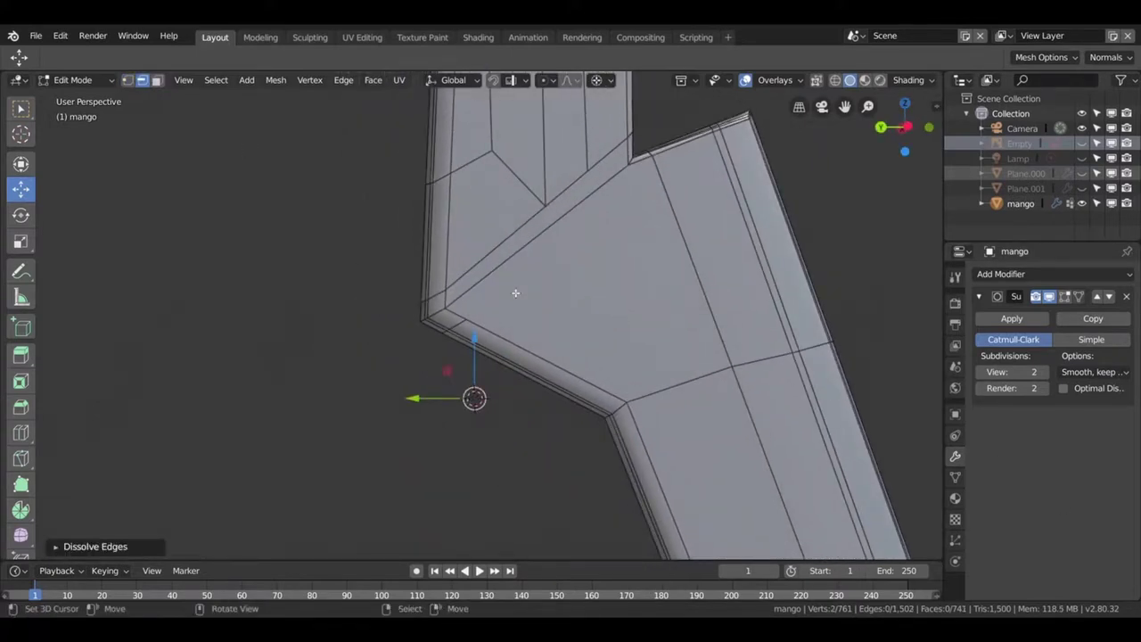
pyautogui.hotkey('ctrl', 'r')
pyautogui.click(743, 280)
pyautogui.click(743, 280)
# - Orbit around the smoothed crossguard, then enter Edit Mode and select the whole sword mesh
pyautogui.moveTo(723, 268); pyautogui.dragTo(700, 304)
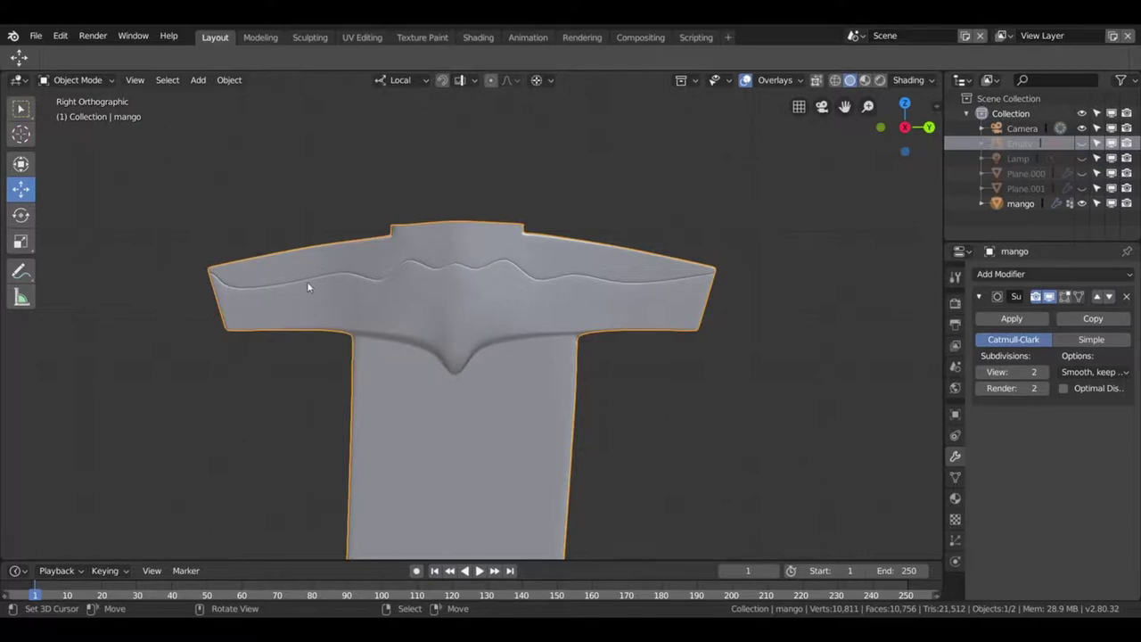
pyautogui.moveTo(634, 383); pyautogui.dragTo(429, 352)
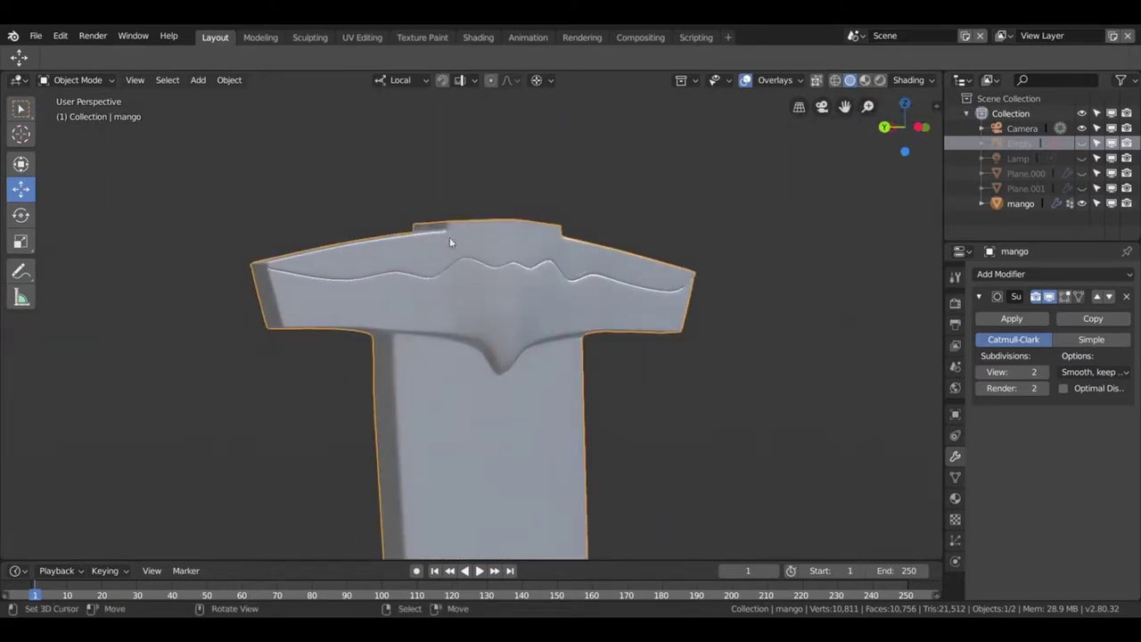
pyautogui.moveTo(405, 415); pyautogui.dragTo(525, 400)
pyautogui.press('Tab')
pyautogui.press('a')
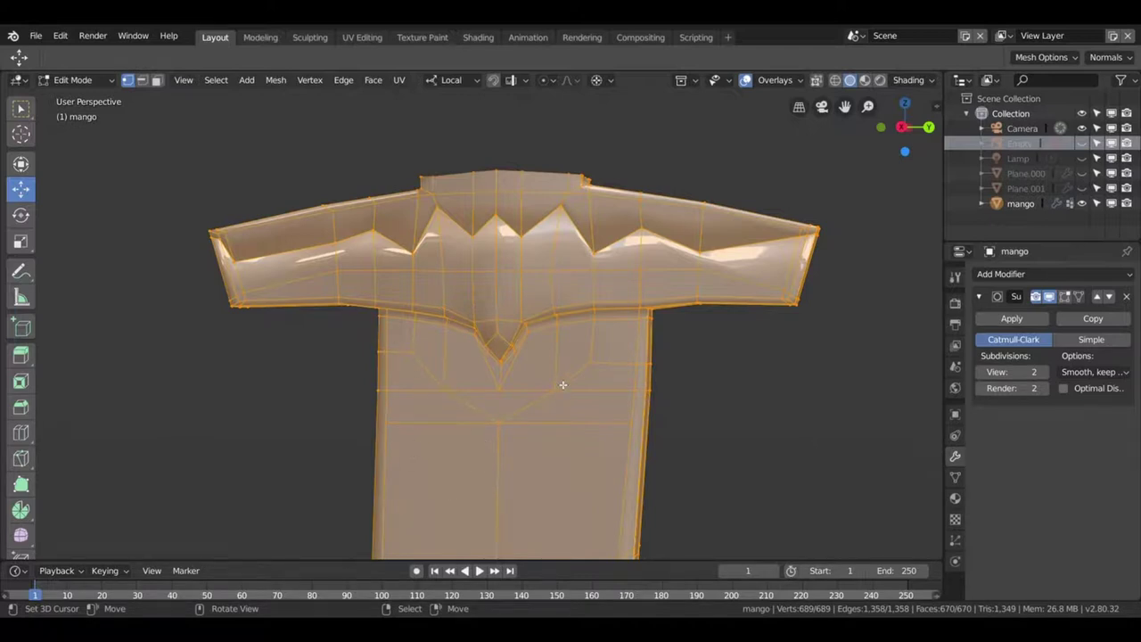
pyautogui.scroll(-3)
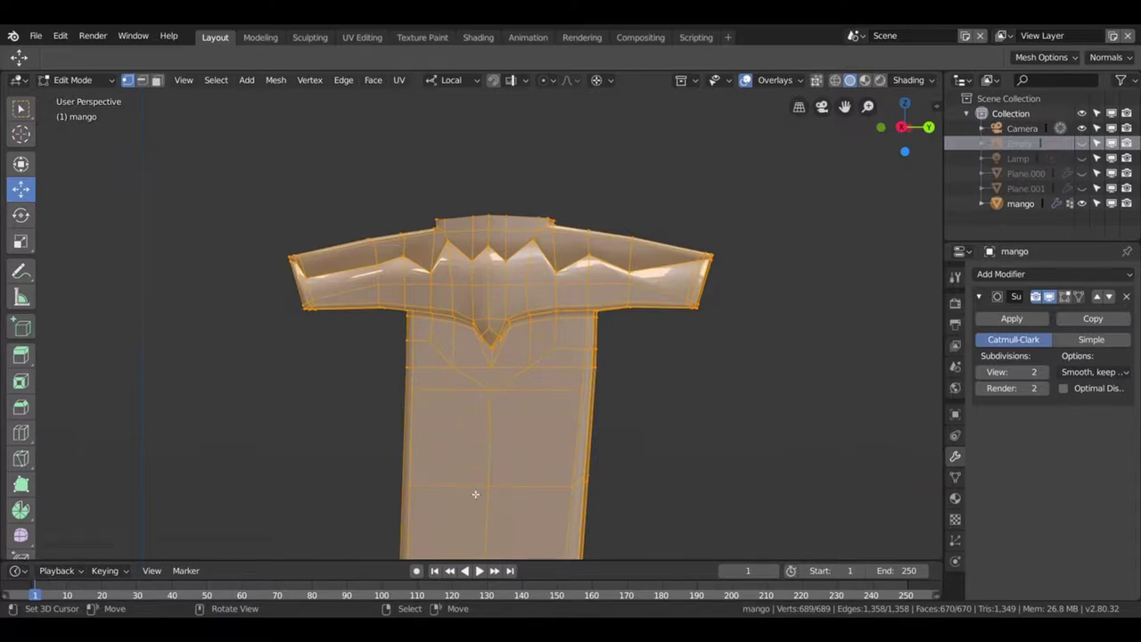
pyautogui.moveTo(488, 450); pyautogui.dragTo(540, 246)
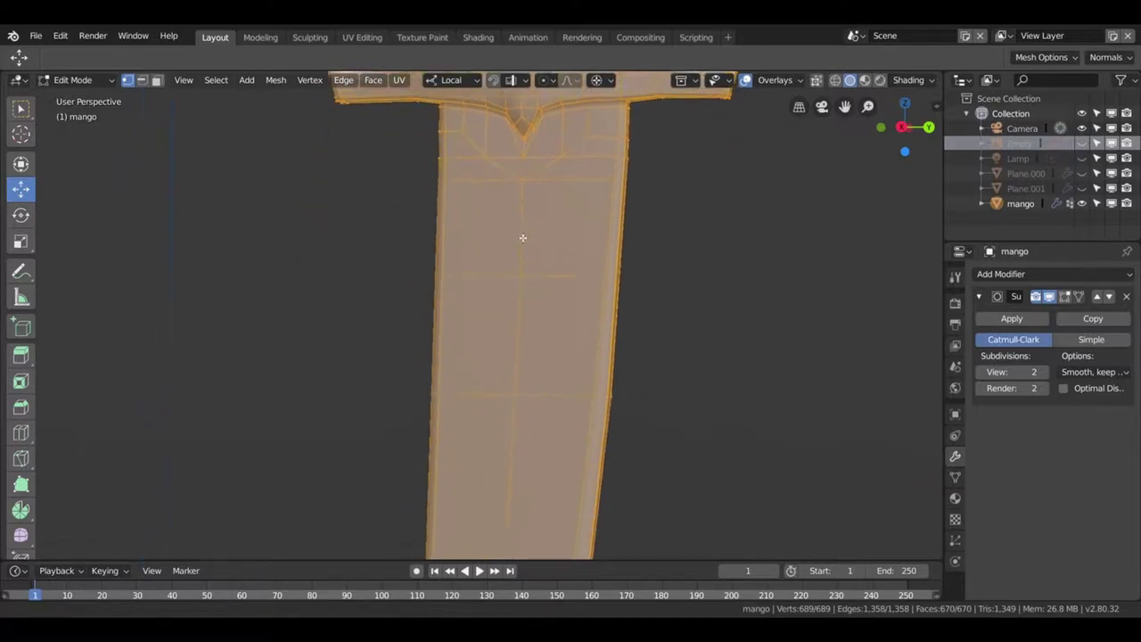
pyautogui.moveTo(540, 246); pyautogui.dragTo(586, 197)
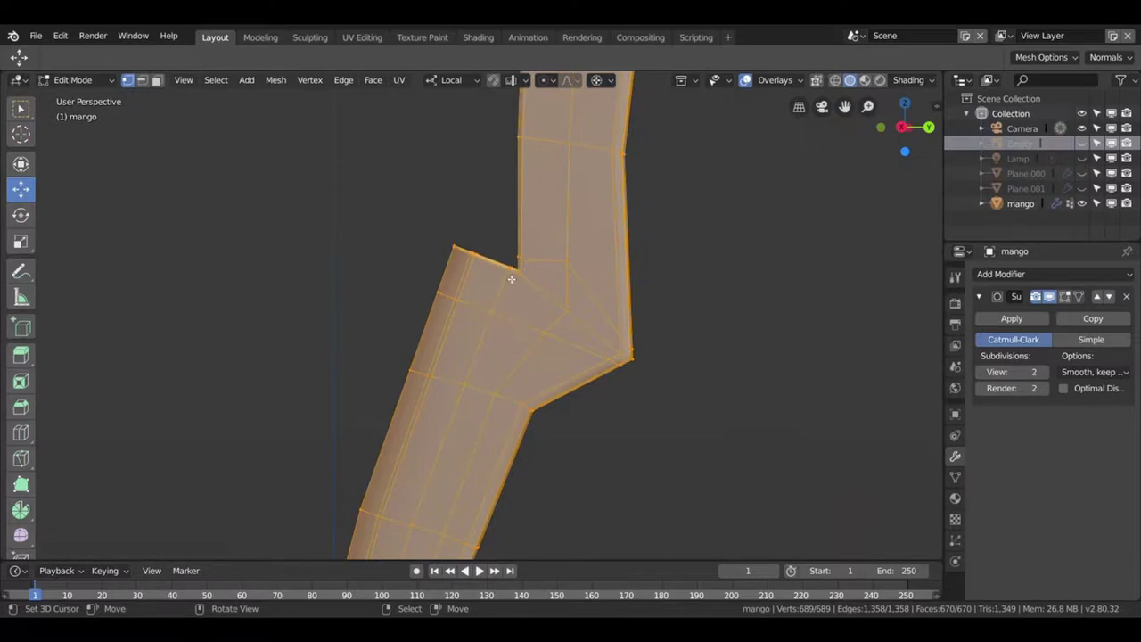
pyautogui.moveTo(551, 359); pyautogui.dragTo(530, 365)
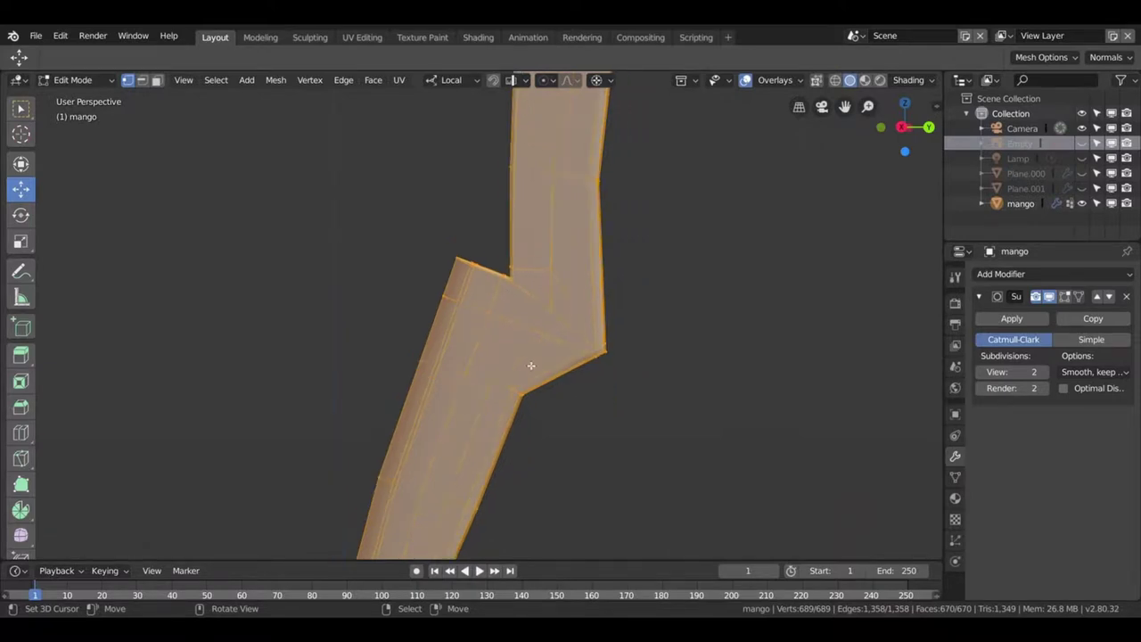
pyautogui.moveTo(514, 409); pyautogui.dragTo(525, 469)
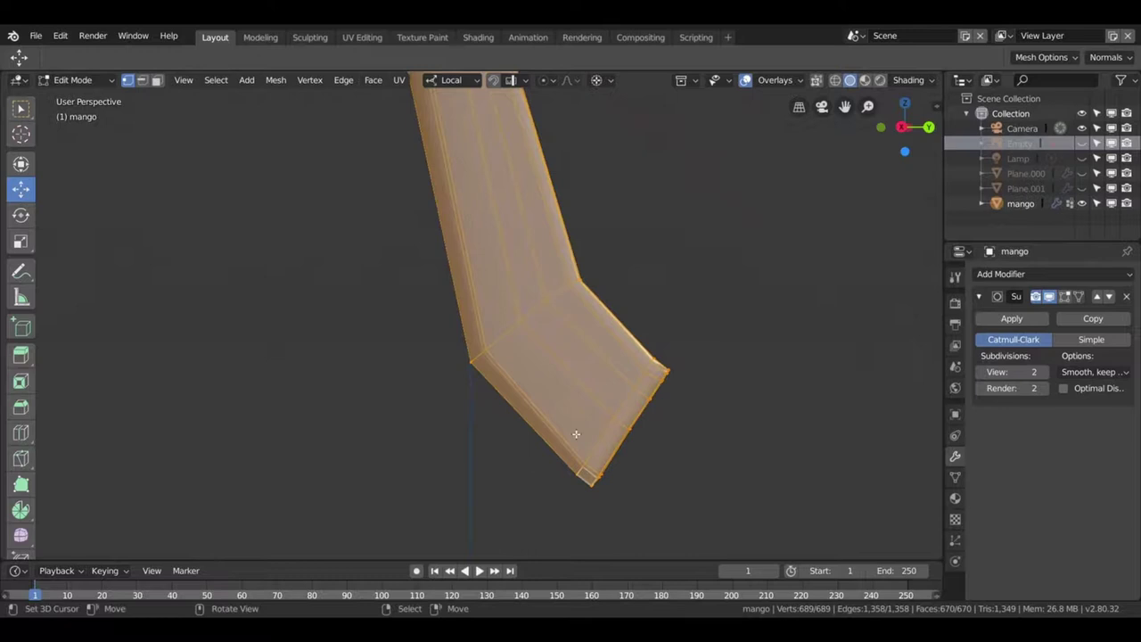
pyautogui.moveTo(680, 400); pyautogui.dragTo(619, 344)
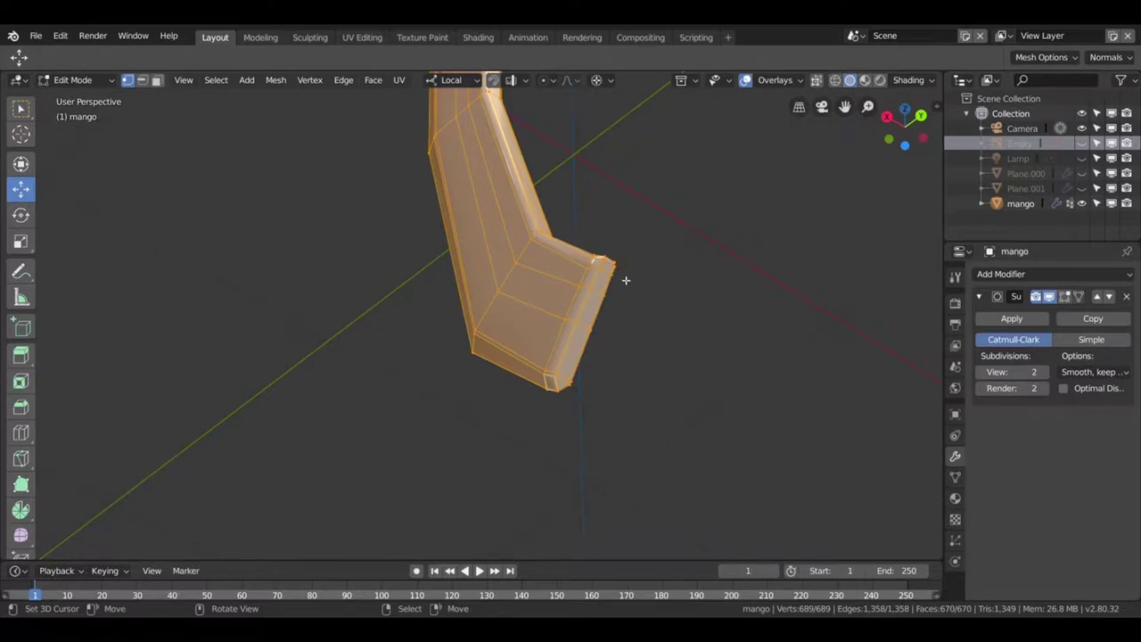
pyautogui.moveTo(535, 351); pyautogui.dragTo(562, 420)
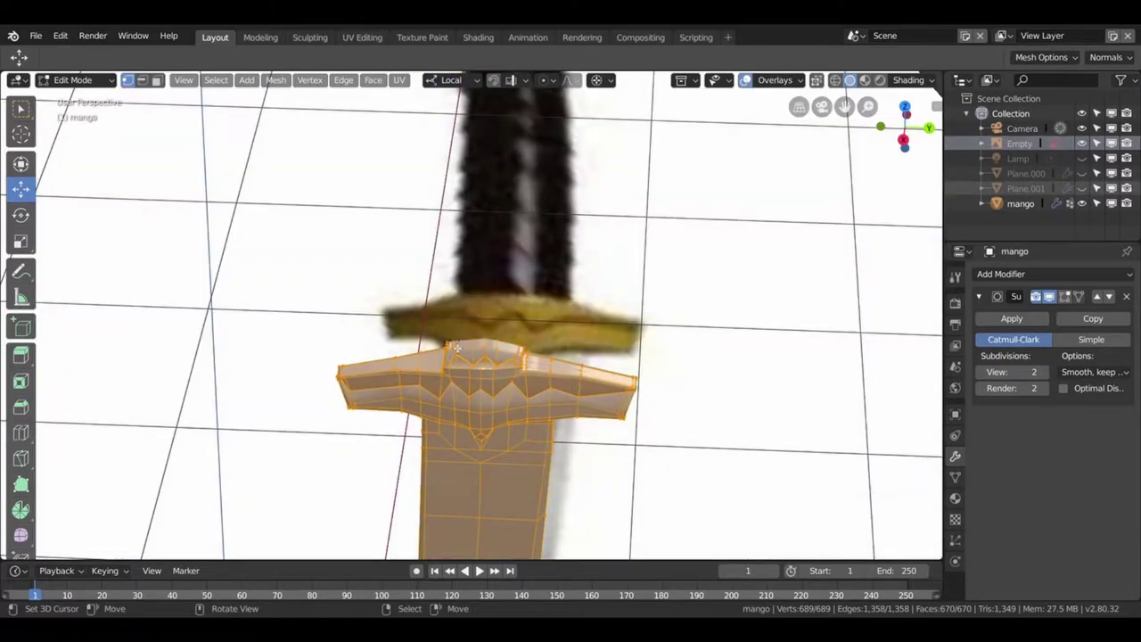
# - Merge duplicate vertices across the hilt mesh by distance
pyautogui.moveTo(567, 377); pyautogui.dragTo(521, 366)
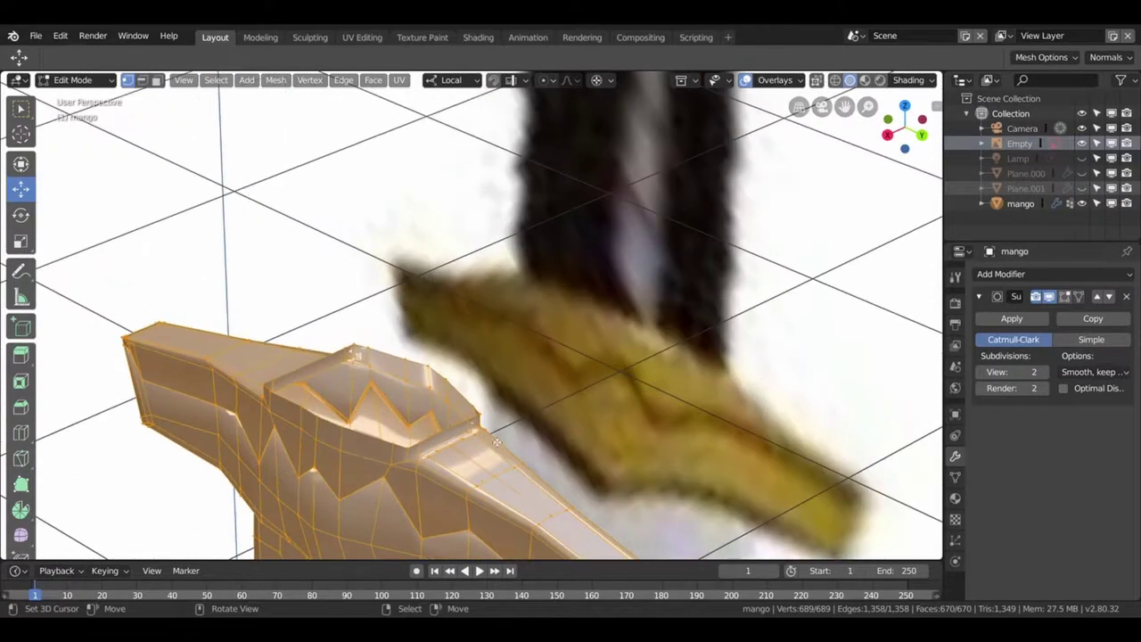
pyautogui.scroll(3)
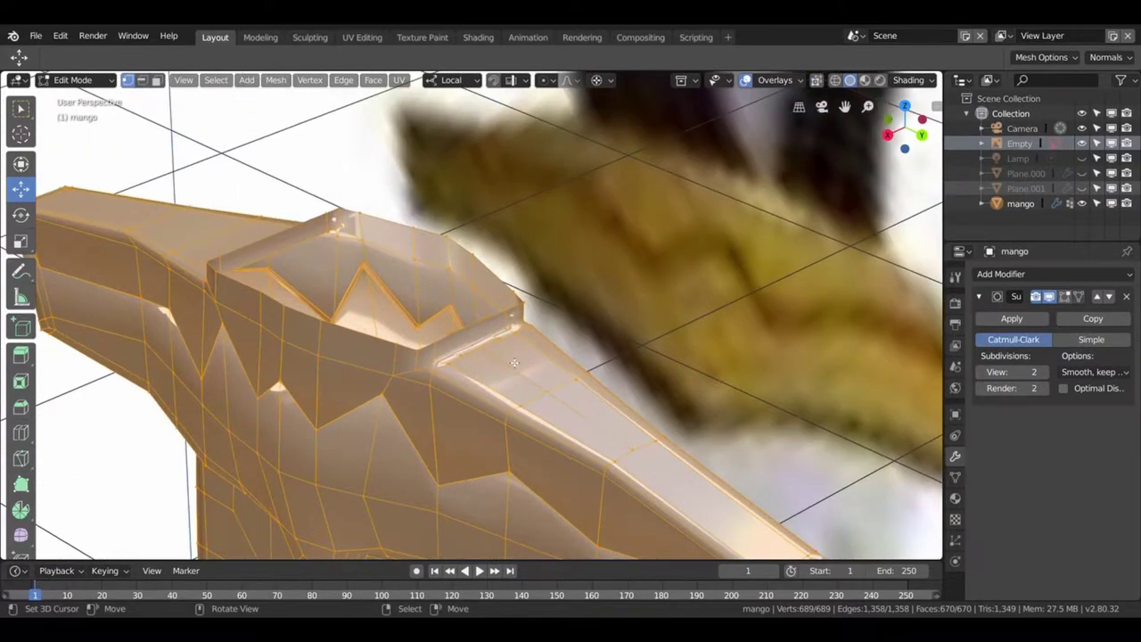
pyautogui.moveTo(514, 362); pyautogui.dragTo(536, 374)
pyautogui.hotkey('alt', 'm')
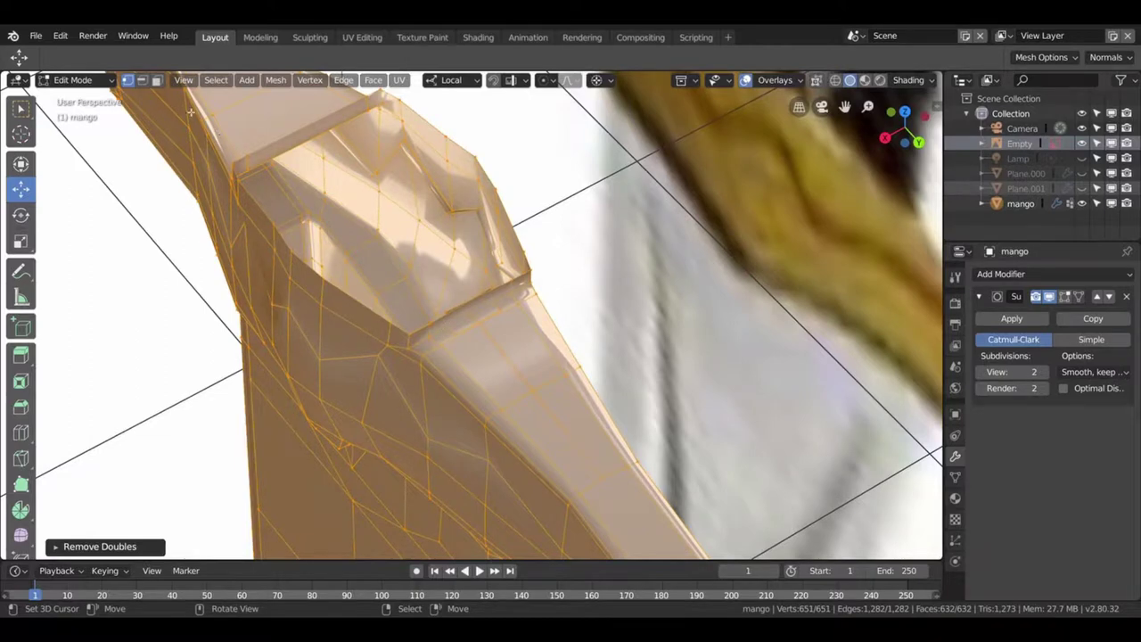
# - Delete a stray face on the guard, redoing it after an undo
pyautogui.click(157, 80)
pyautogui.click(487, 322)
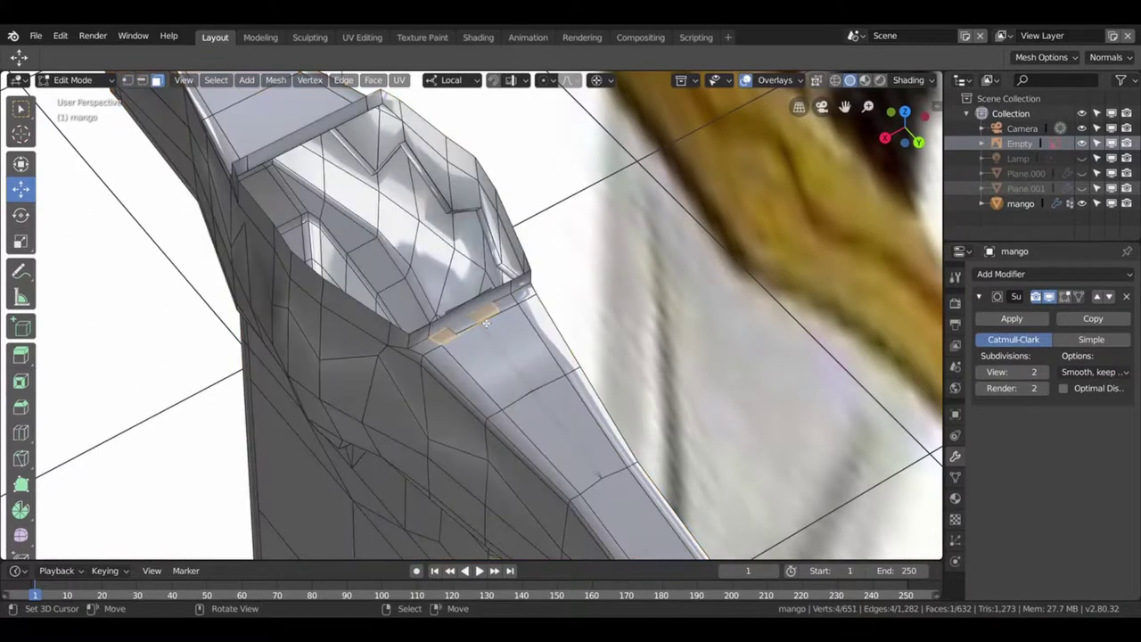
pyautogui.press('x')
pyautogui.click(475, 324)
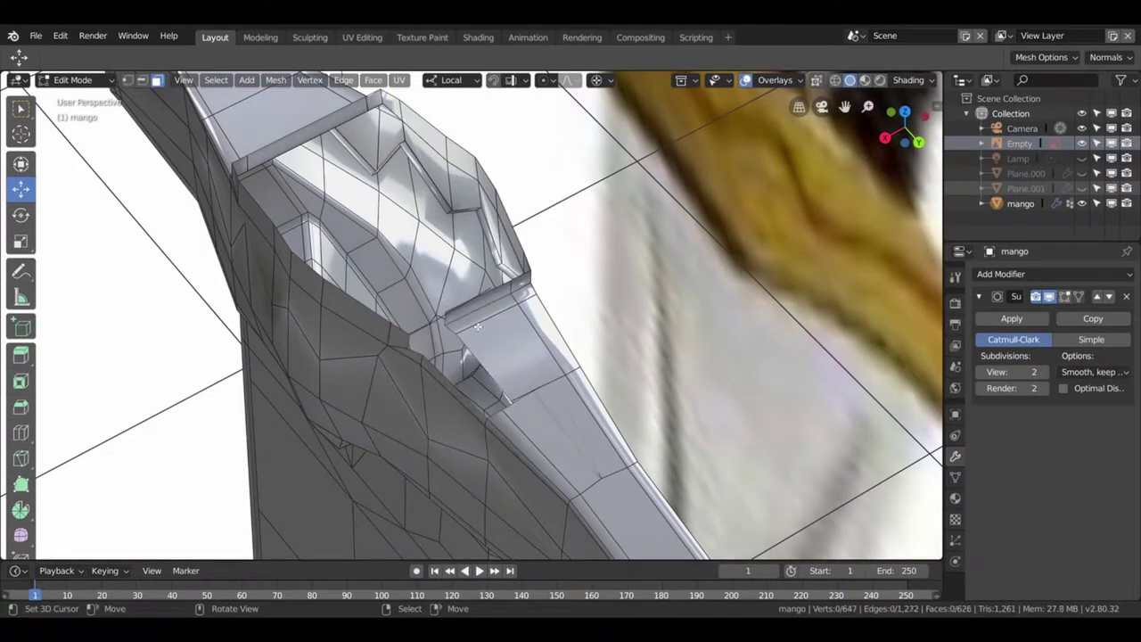
pyautogui.hotkey('ctrl', 'z')
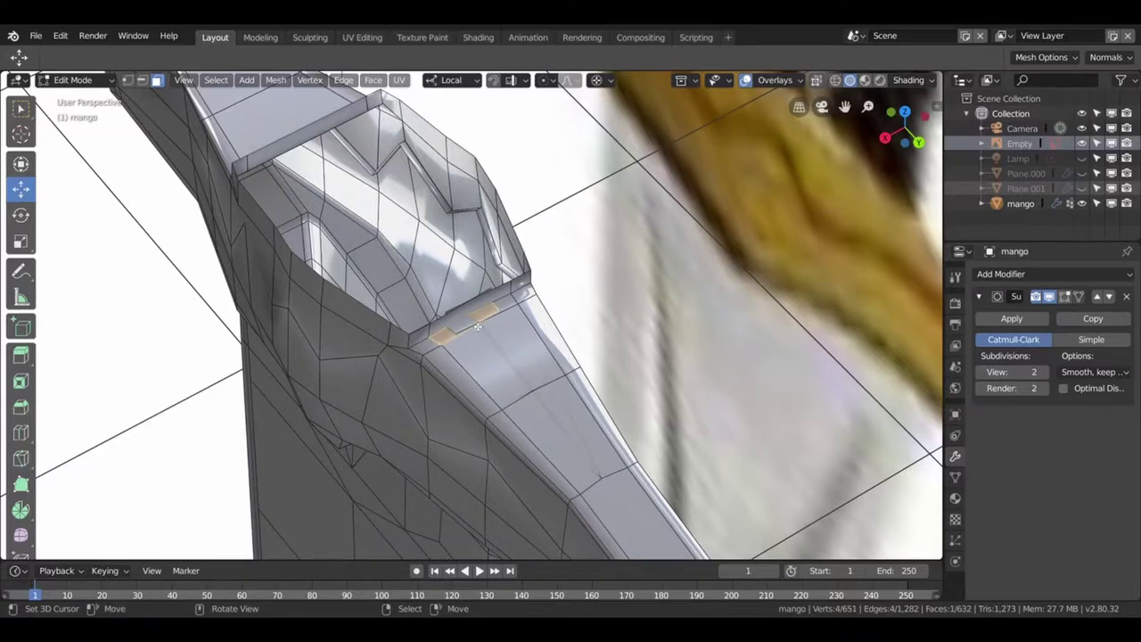
pyautogui.press('x')
pyautogui.click(454, 348)
# - Delete the larger stray face below and the remaining selected geometry
pyautogui.click(510, 347)
pyautogui.press('x')
pyautogui.press('Escape')
pyautogui.press('x')
pyautogui.click(486, 352)
pyautogui.press('x')
pyautogui.click(489, 312)
# - Delete a face at the guard junction and dissolve the selected vertices
pyautogui.moveTo(535, 417); pyautogui.dragTo(547, 392)
pyautogui.click(546, 389)
pyautogui.press('x')
pyautogui.click(544, 389)
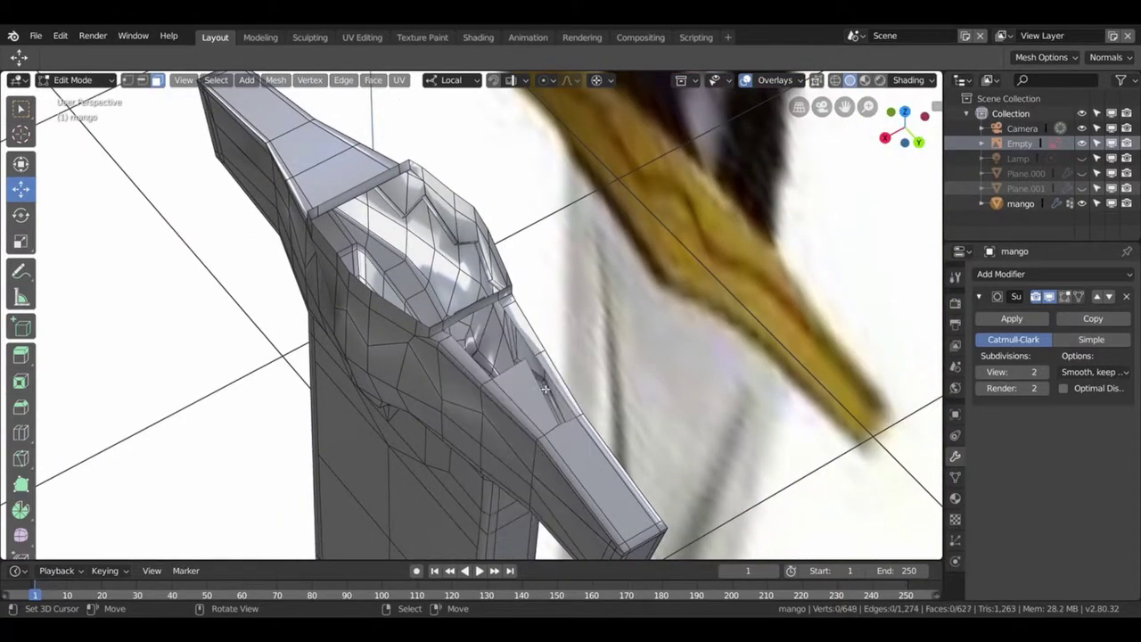
pyautogui.scroll(3)
pyautogui.scroll(3)
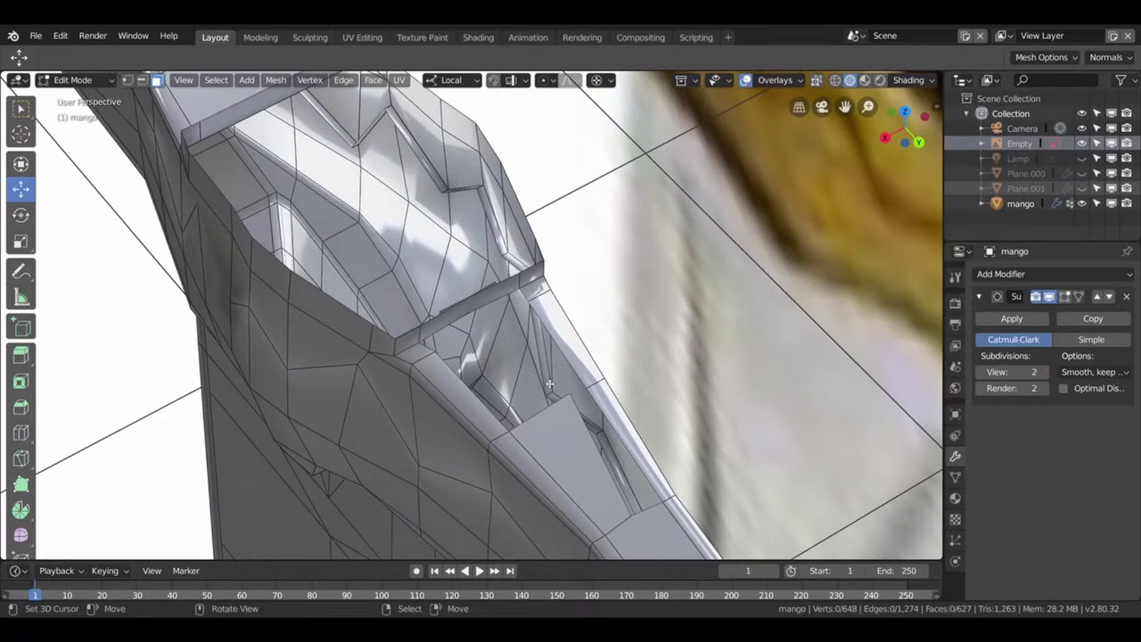
pyautogui.moveTo(550, 384); pyautogui.dragTo(605, 476)
pyautogui.press('1')
pyautogui.press('x')
pyautogui.click(575, 517)
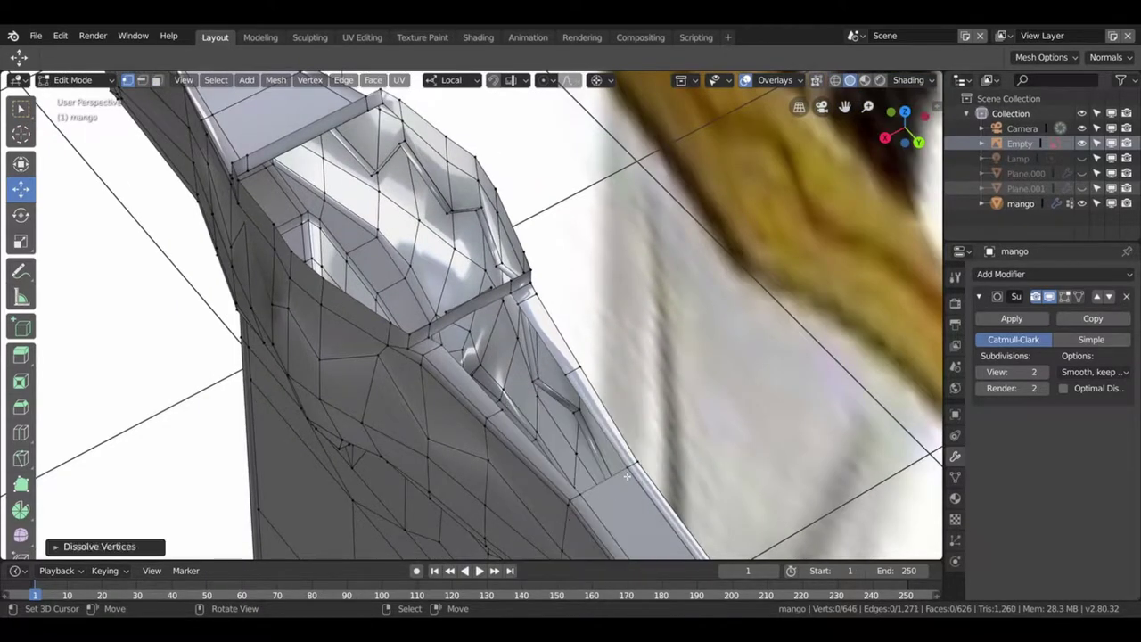
# - Fill the gap with a new face between its four corner vertices
pyautogui.scroll(3)
pyautogui.moveTo(615, 446); pyautogui.dragTo(579, 363)
pyautogui.click(157, 80)
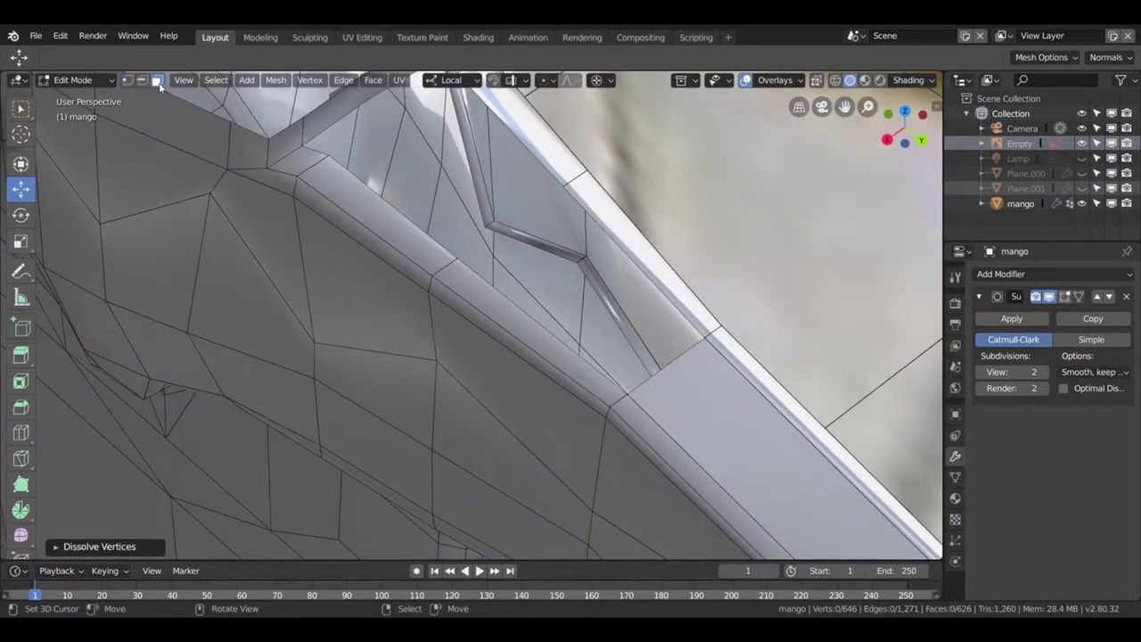
pyautogui.click(128, 80)
pyautogui.click(464, 264)
pyautogui.click(711, 342)
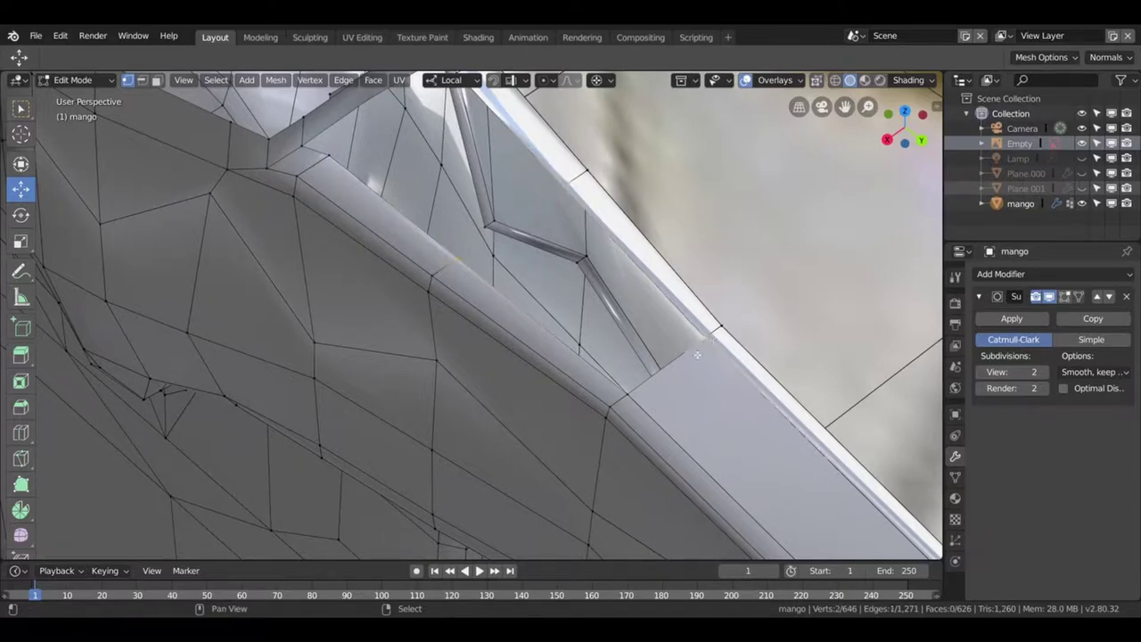
pyautogui.click(635, 398)
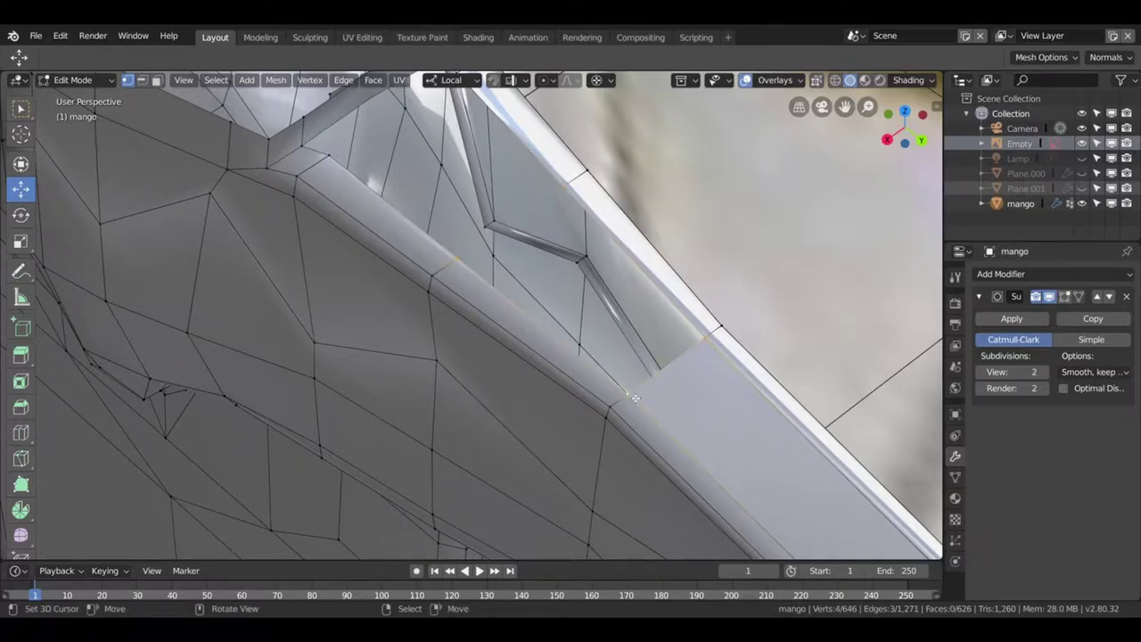
pyautogui.press('f')
pyautogui.moveTo(582, 257); pyautogui.dragTo(596, 323)
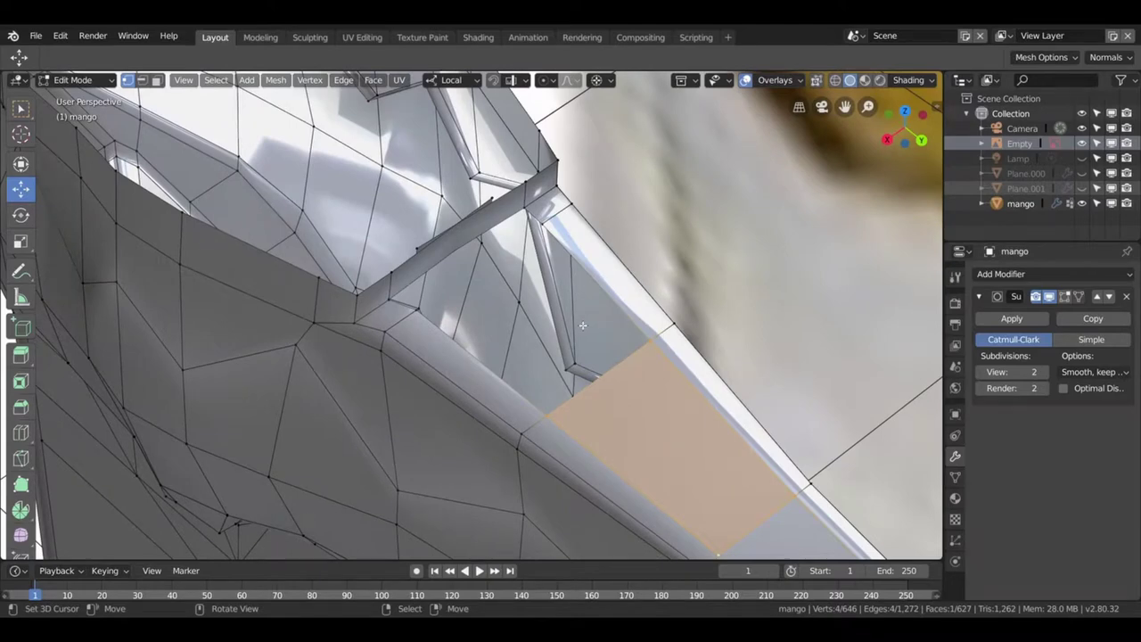
# - Dissolve the thin strip faces at the top of the guard
pyautogui.click(144, 82)
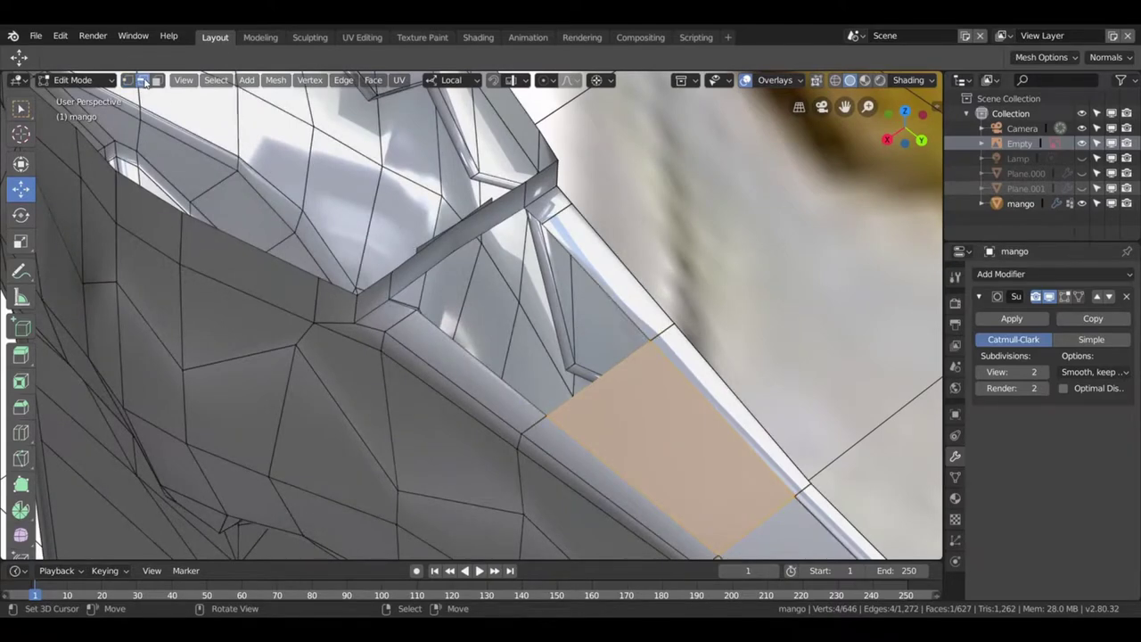
pyautogui.click(157, 81)
pyautogui.click(488, 224)
pyautogui.click(488, 224)
pyautogui.press('x')
pyautogui.click(488, 222)
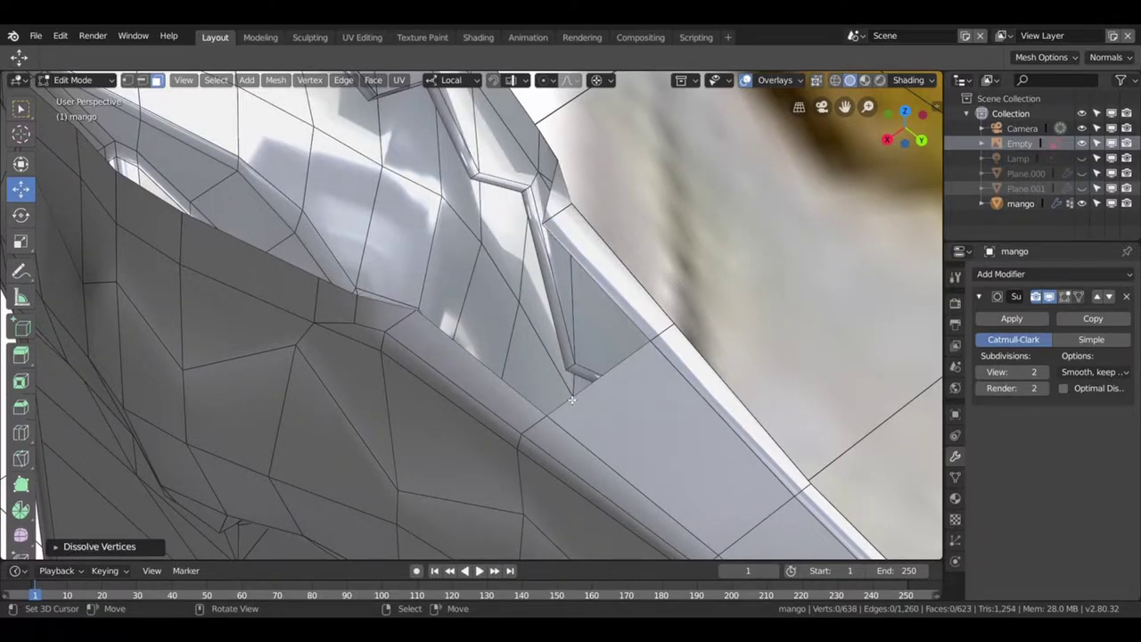
# - Remove the two strip faces along the edge together with their edges
pyautogui.click(530, 407)
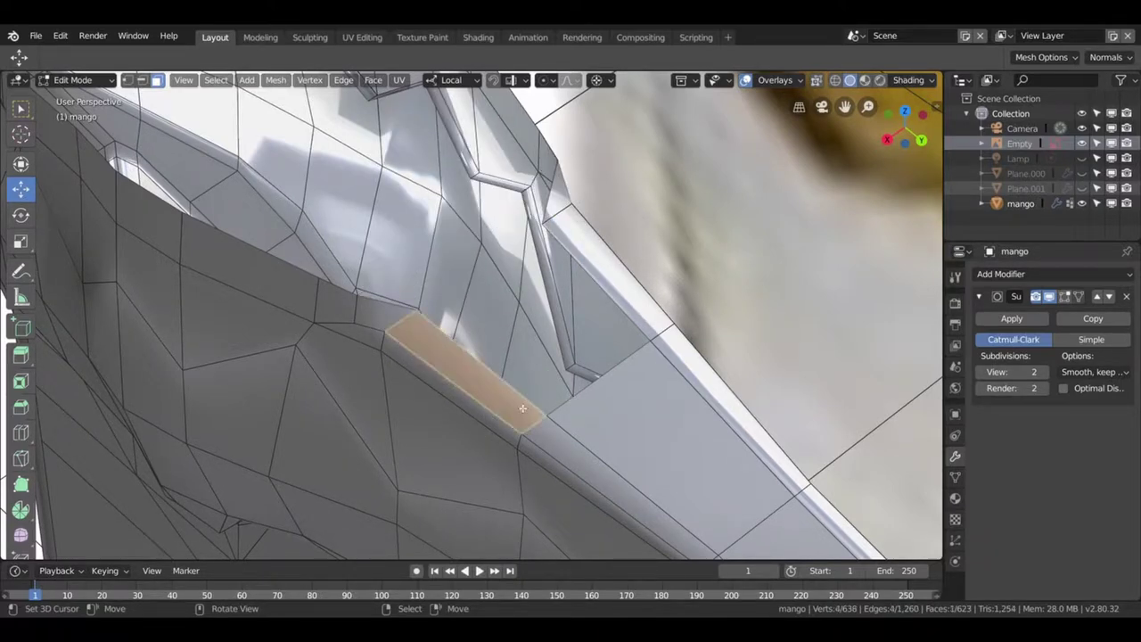
pyautogui.click(619, 301)
pyautogui.press('x')
pyautogui.click(619, 299)
pyautogui.hotkey('ctrl', 'z')
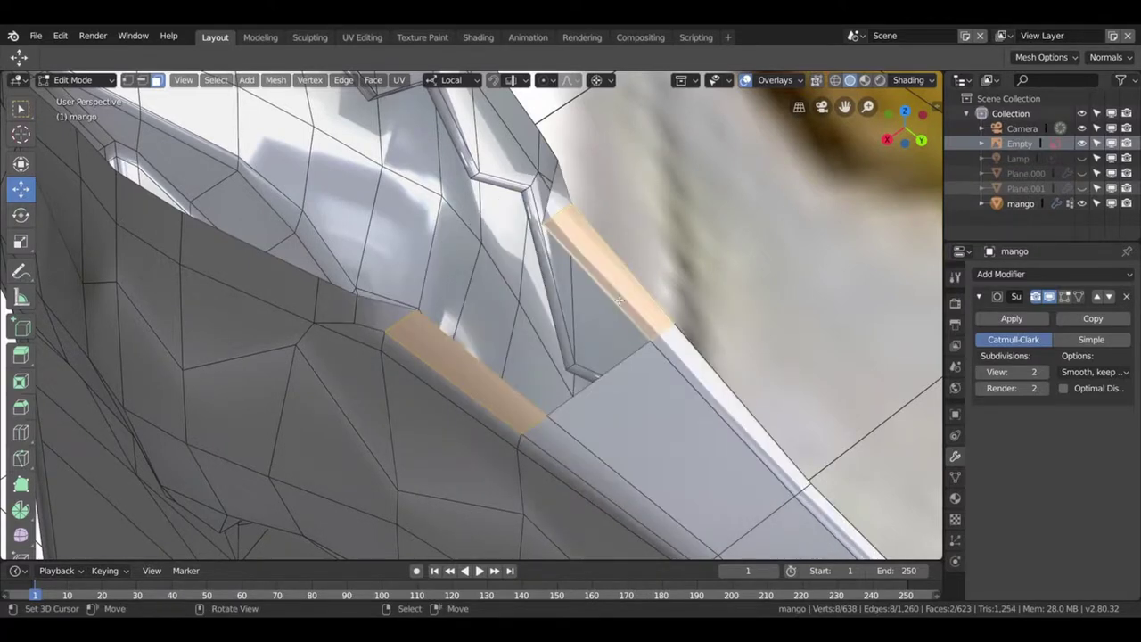
pyautogui.press('x')
pyautogui.click(569, 253)
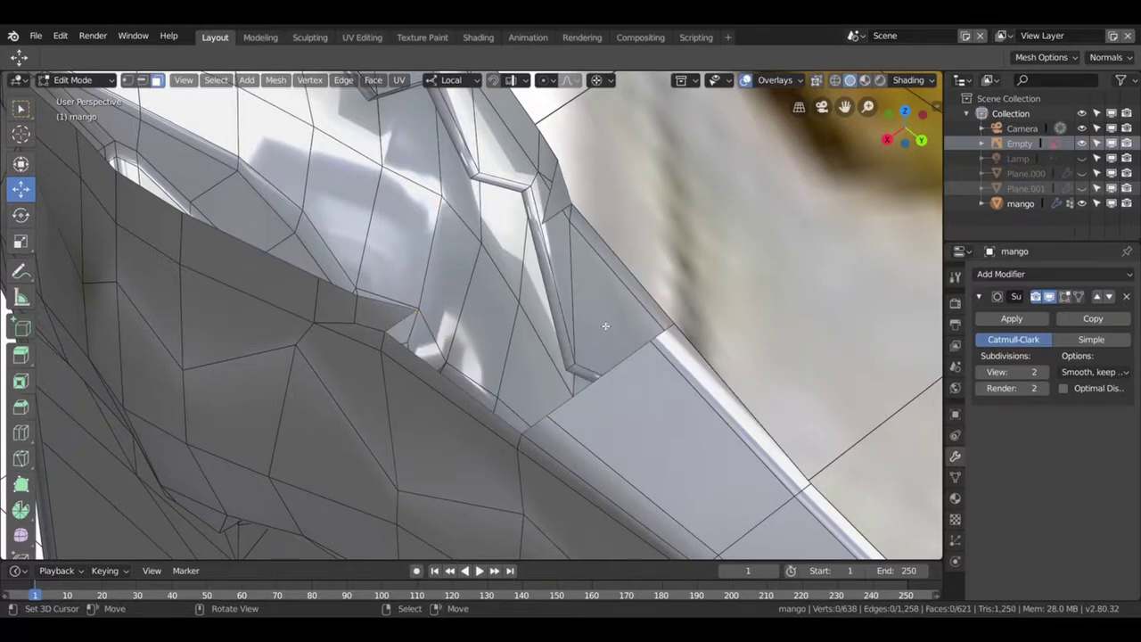
# - Delete the two small faces on the top strip, opening a hole
pyautogui.click(567, 209)
pyautogui.click(399, 315)
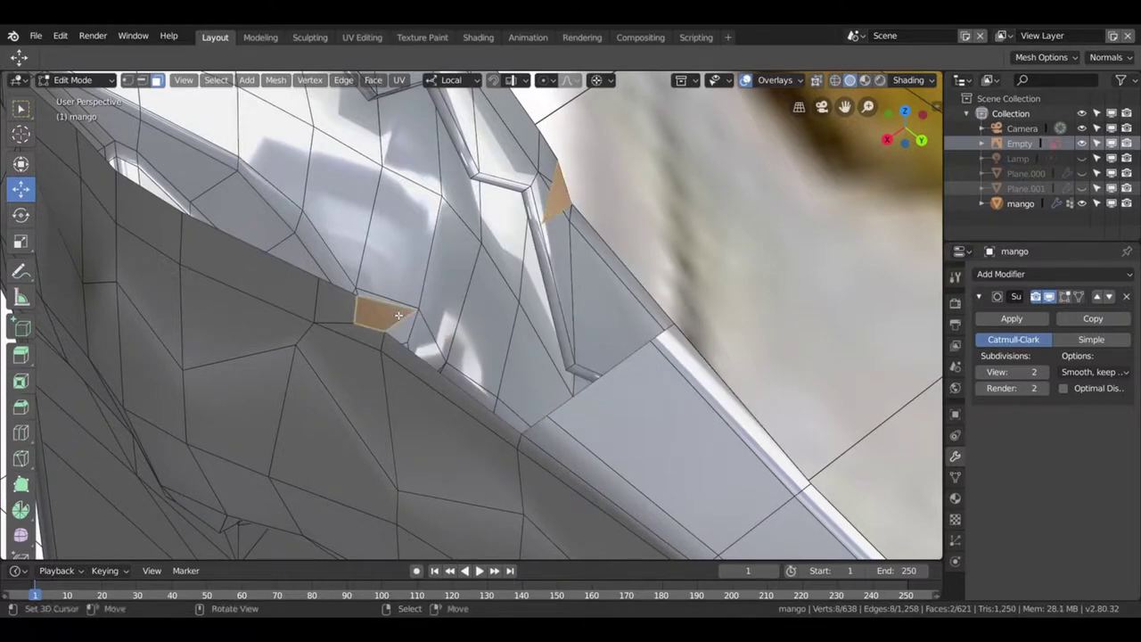
pyautogui.press('x')
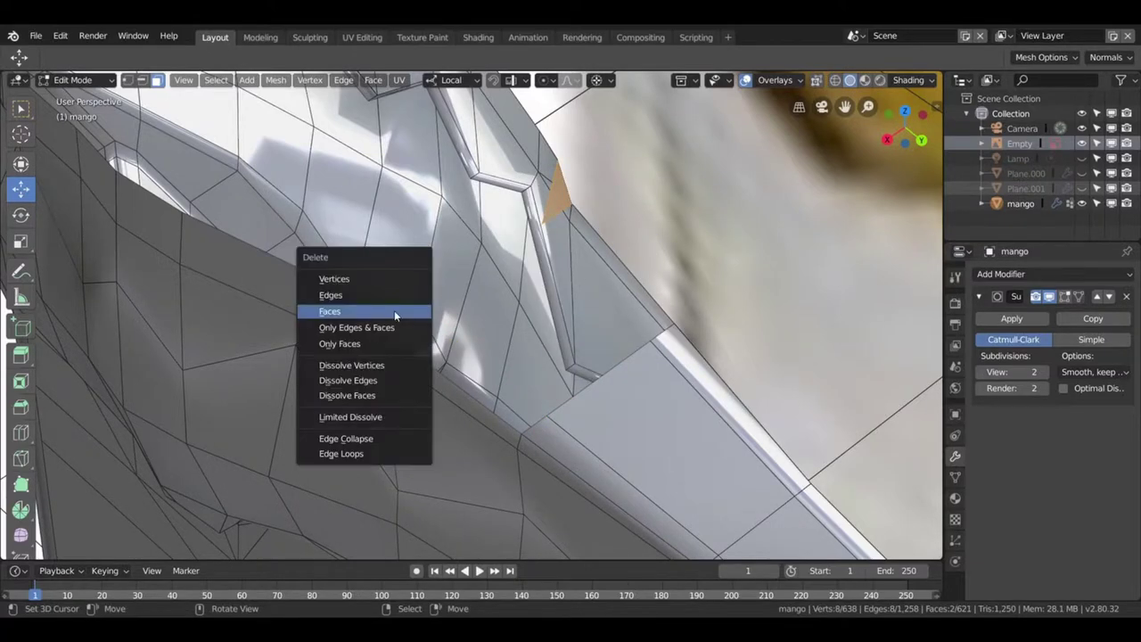
pyautogui.click(394, 310)
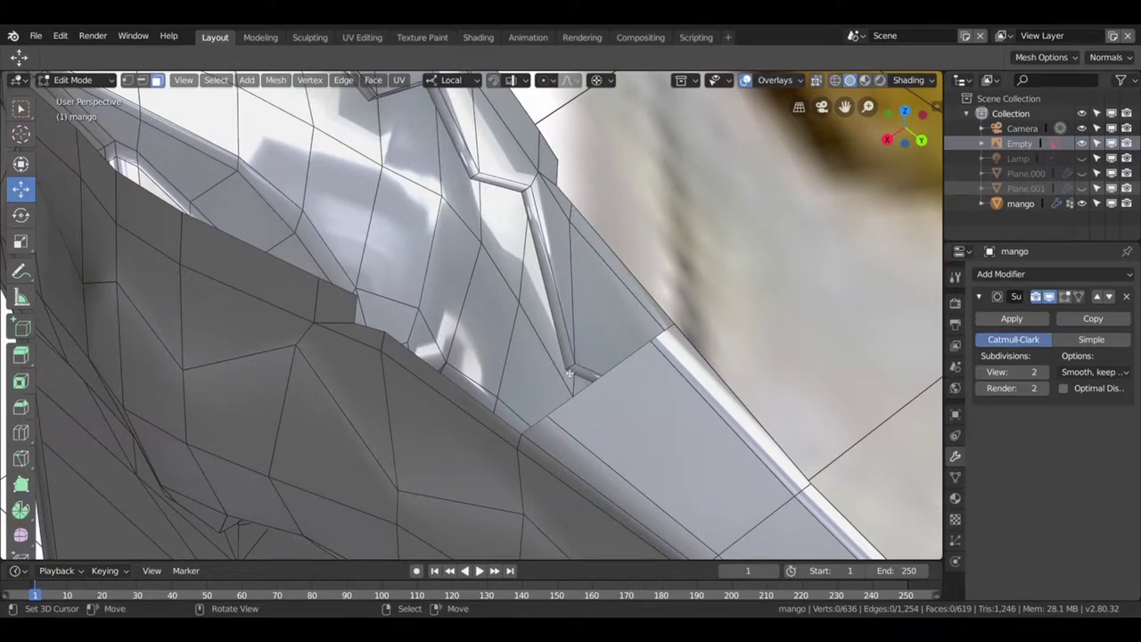
pyautogui.moveTo(569, 374); pyautogui.dragTo(565, 354)
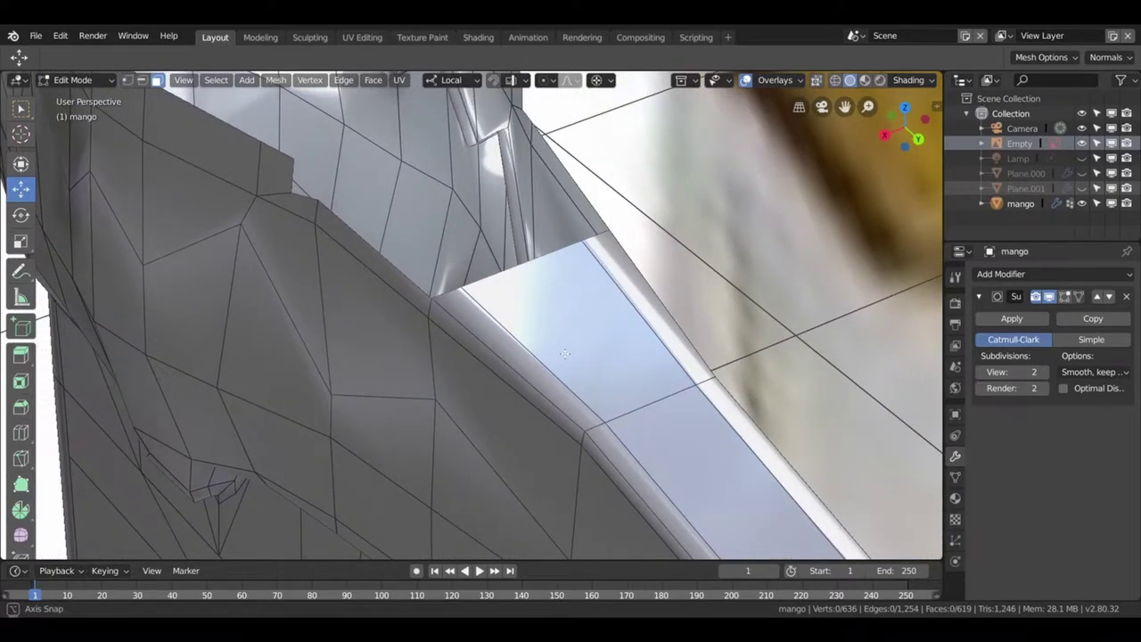
# - Select the hole's boundary loop and vertices along the top edge, viewed from the right side
pyautogui.press('2')
pyautogui.click(446, 300)
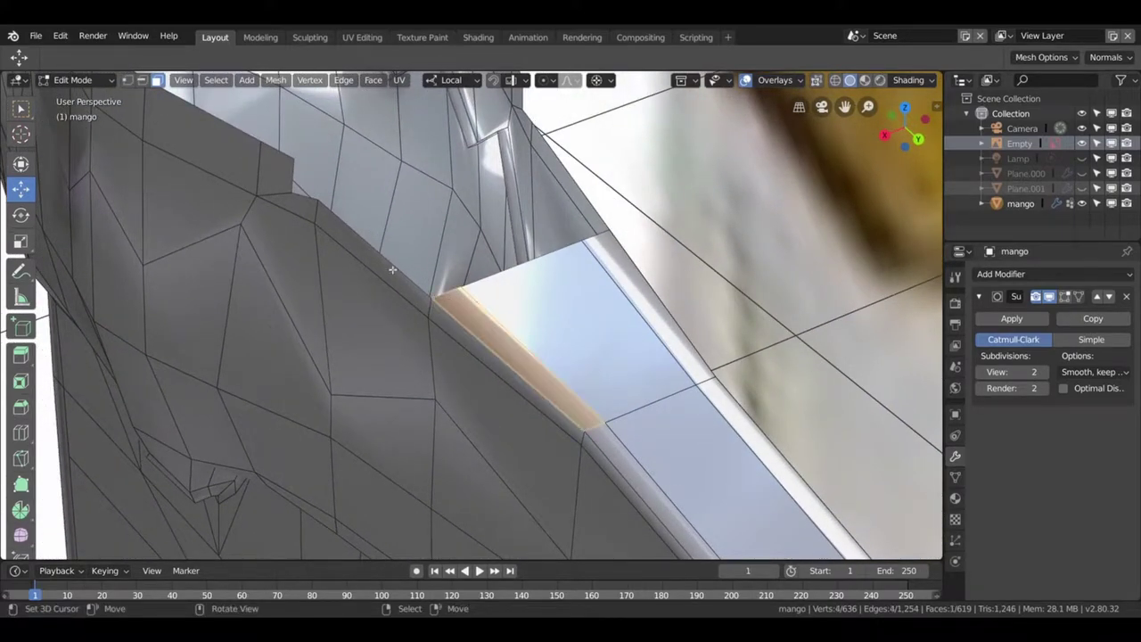
pyautogui.click(535, 260)
pyautogui.click(586, 256)
pyautogui.click(608, 239)
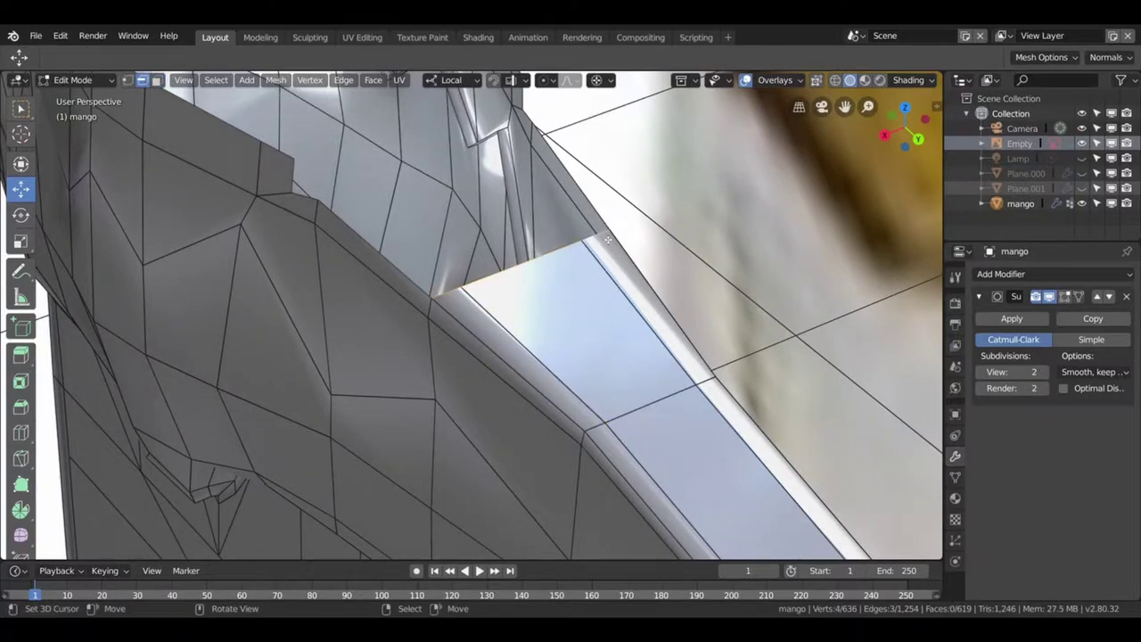
pyautogui.press('KP_3')
pyautogui.scroll(-3)
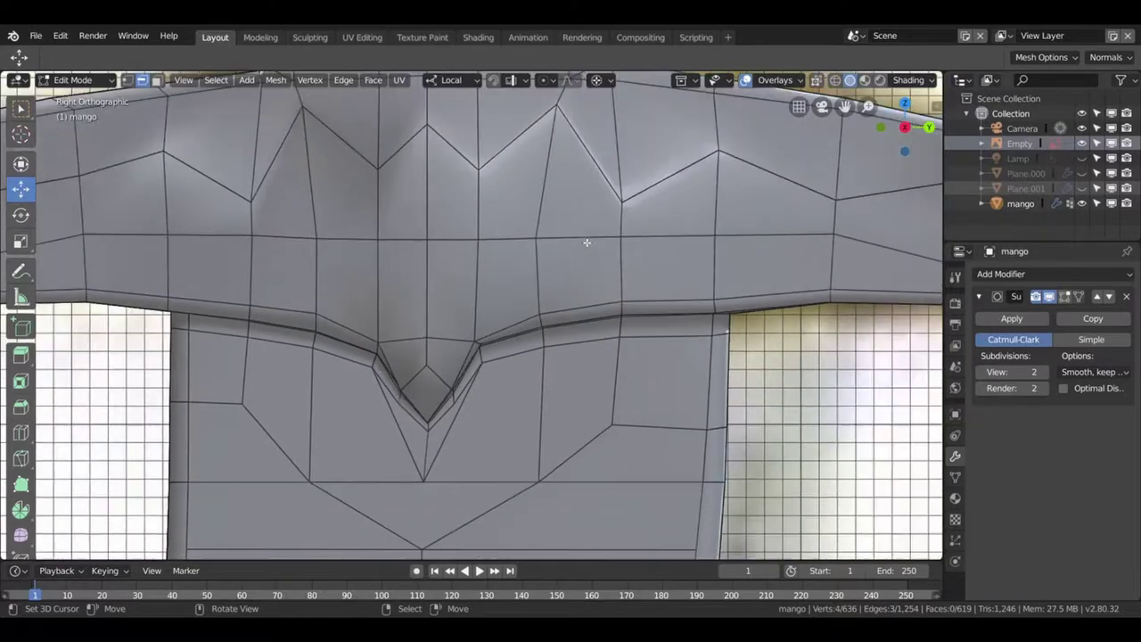
# - Extrude the selected top edges upward into a thin fin above the crossguard
pyautogui.scroll(-3)
pyautogui.moveTo(591, 237); pyautogui.dragTo(464, 400)
pyautogui.scroll(3)
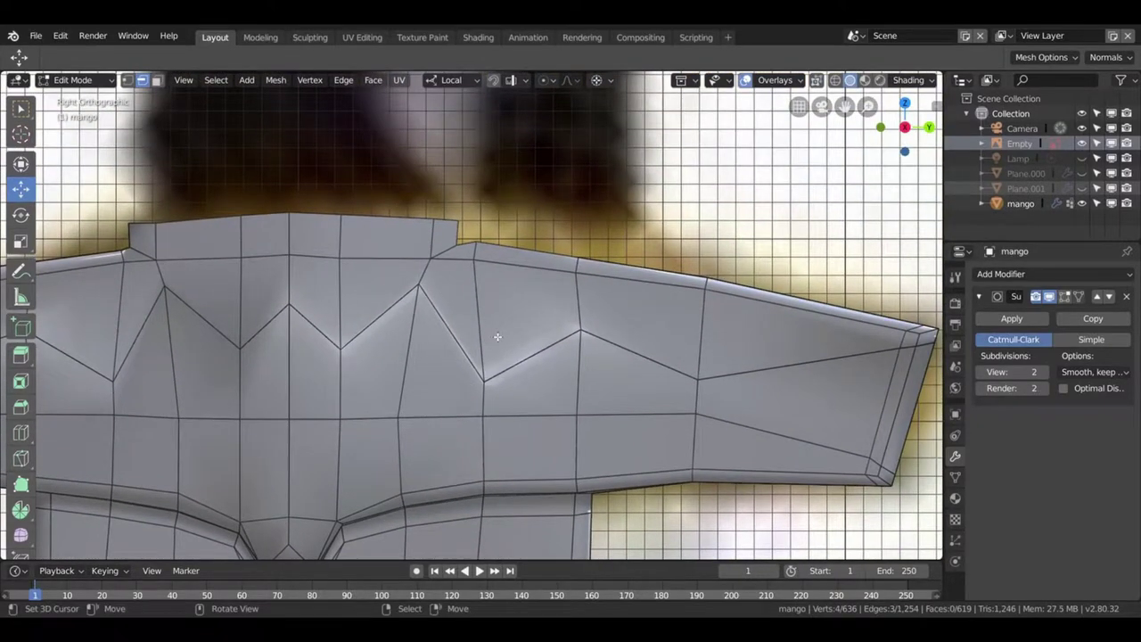
pyautogui.press('e')
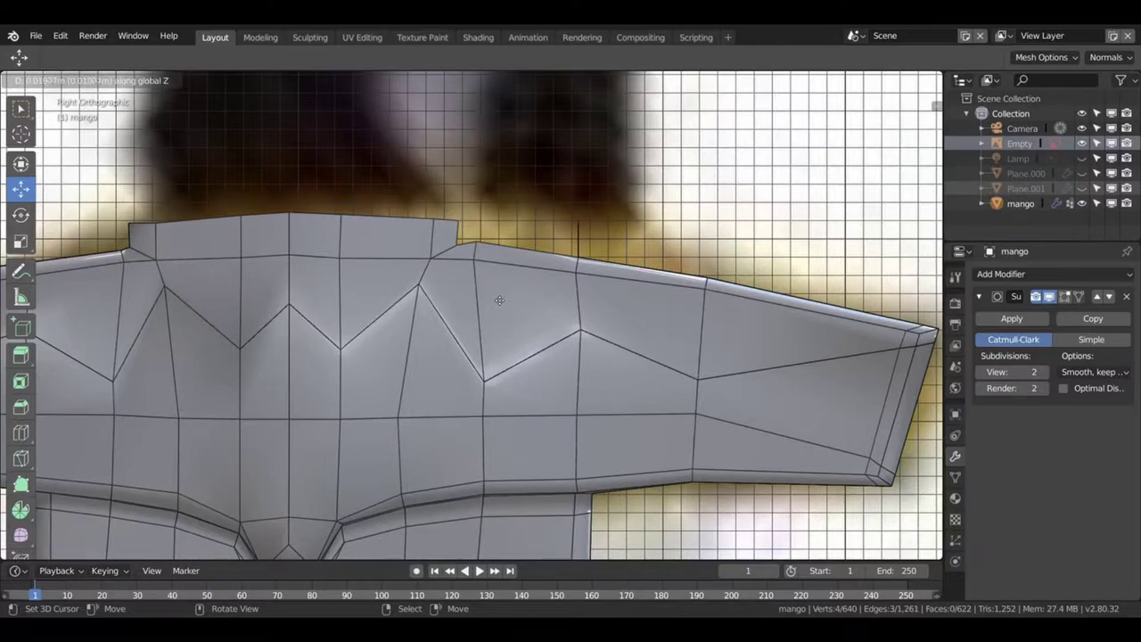
pyautogui.click(499, 301)
pyautogui.moveTo(500, 301); pyautogui.dragTo(482, 312)
pyautogui.scroll(3)
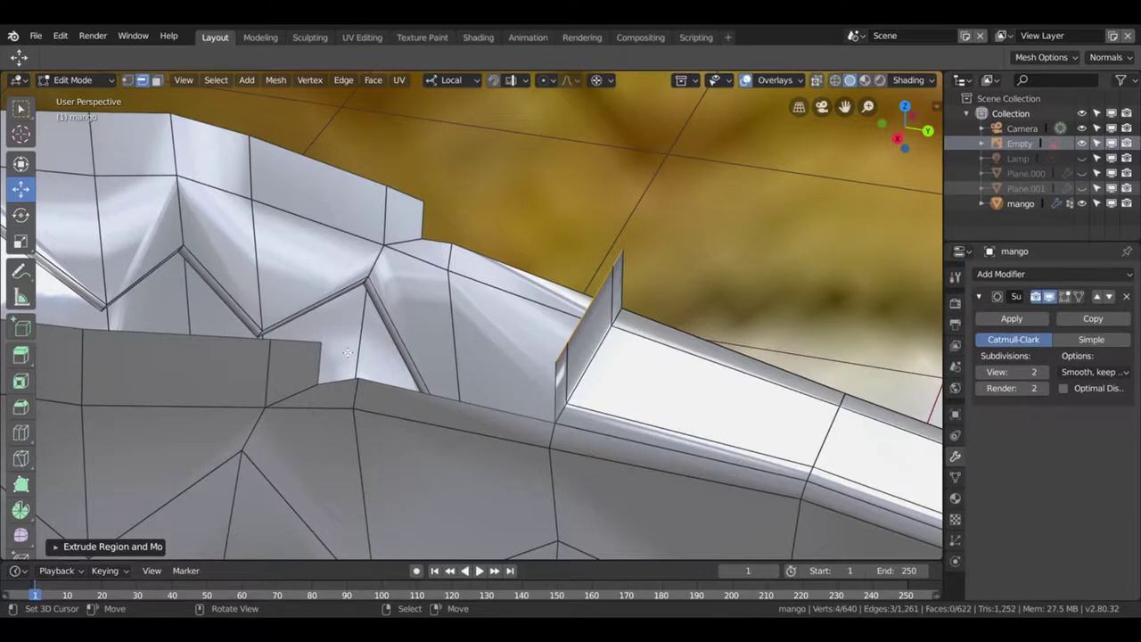
# - Select two lower guard edges and extrude them straight up along Z
pyautogui.click(500, 265)
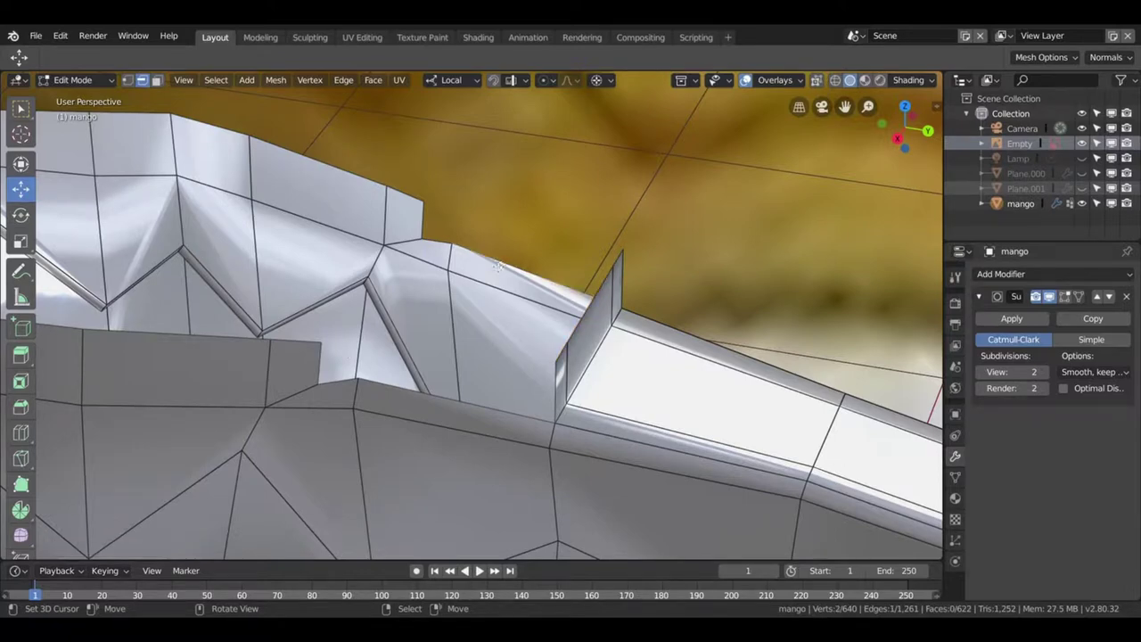
pyautogui.click(434, 405)
pyautogui.press('KP_3')
pyautogui.press('e')
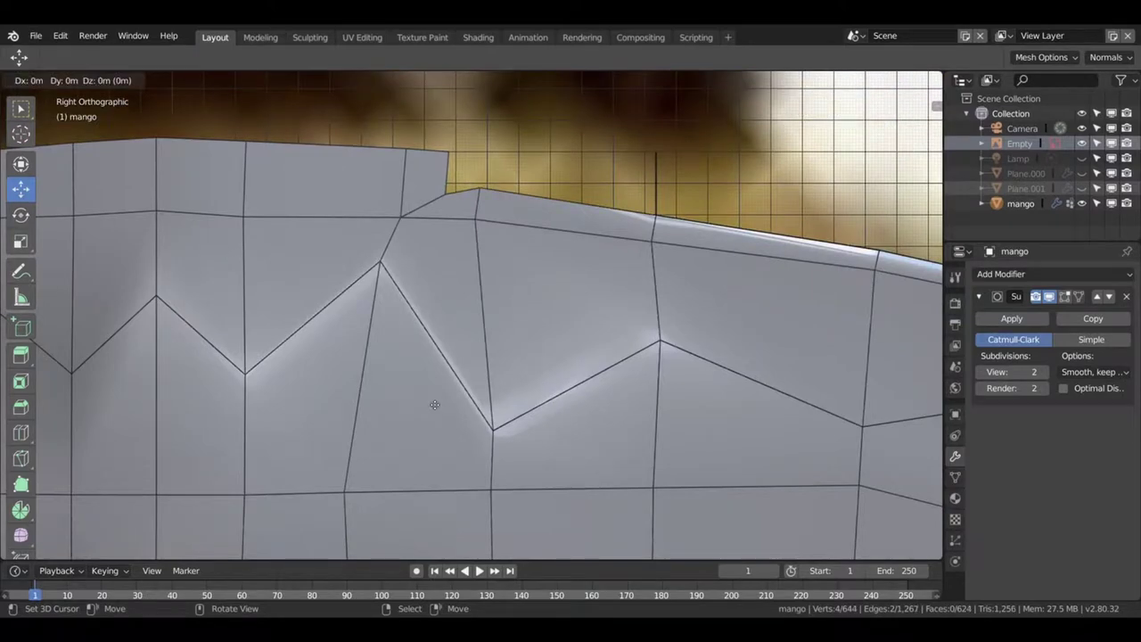
pyautogui.press('z')
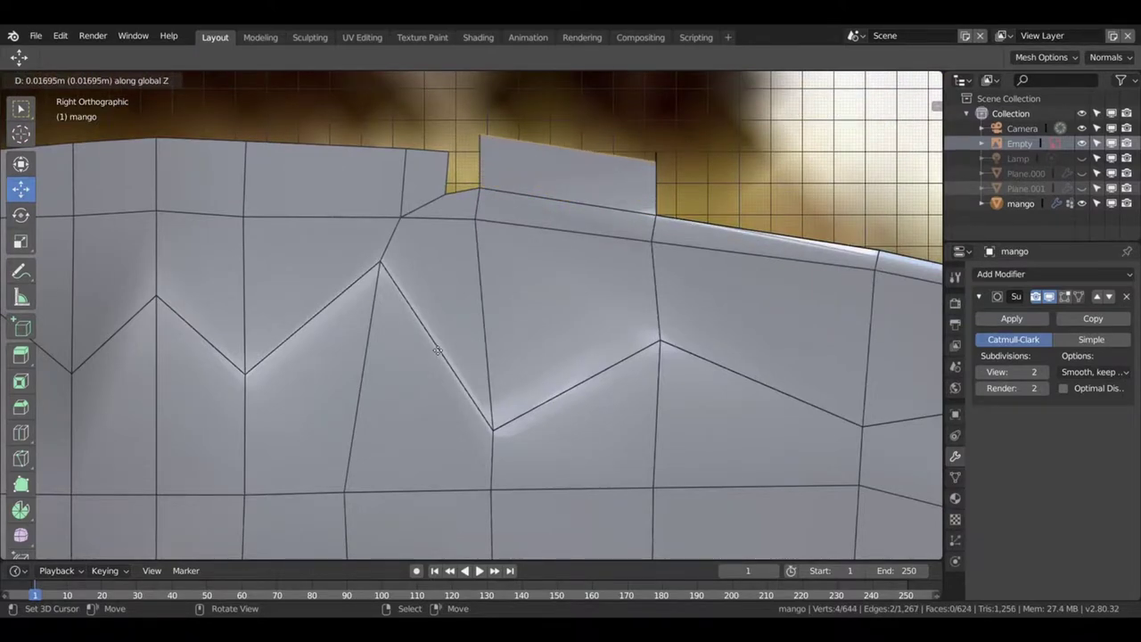
pyautogui.press('Return')
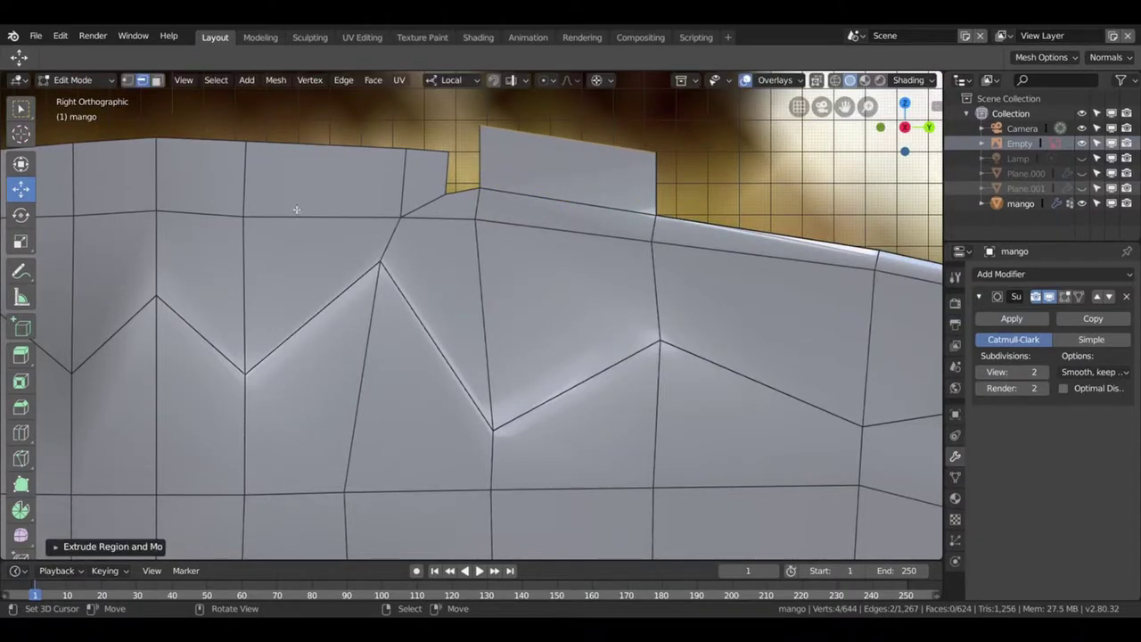
# - Undo the extra extrusion and select the raised panel's two top corner vertices
pyautogui.moveTo(564, 207); pyautogui.dragTo(571, 207)
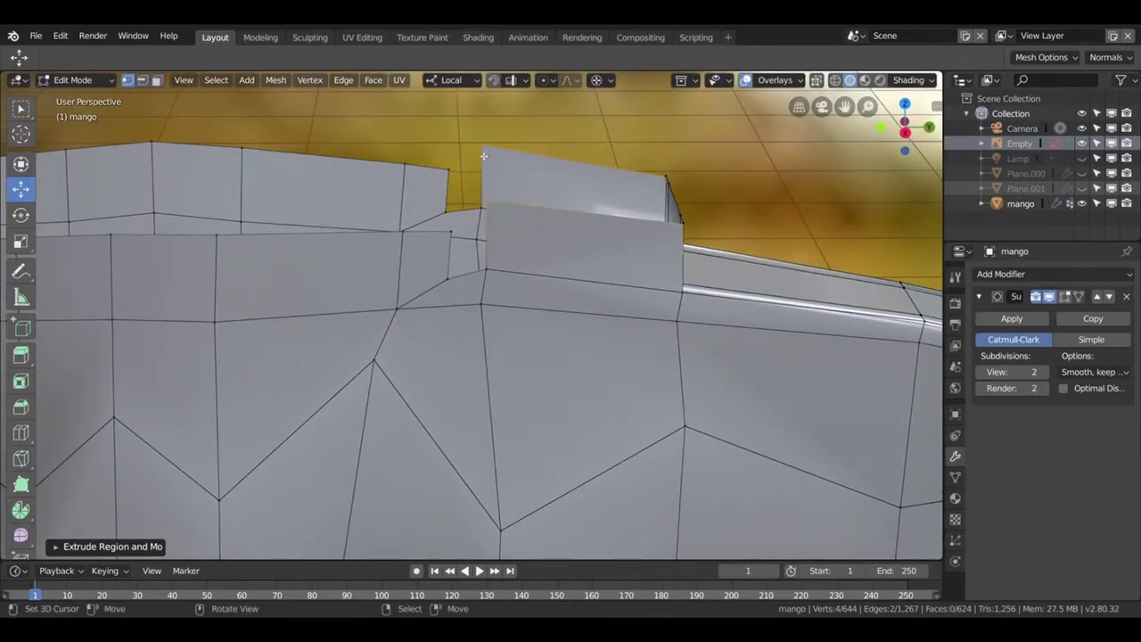
pyautogui.hotkey('ctrl', 'z')
pyautogui.press('KP_3')
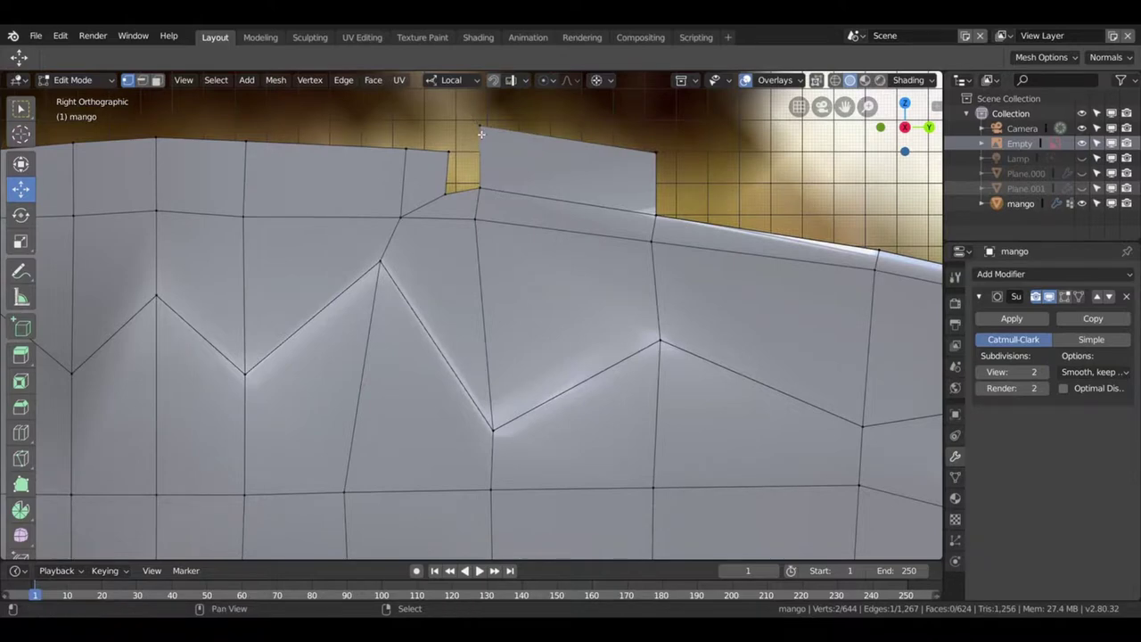
pyautogui.moveTo(517, 153); pyautogui.dragTo(518, 177)
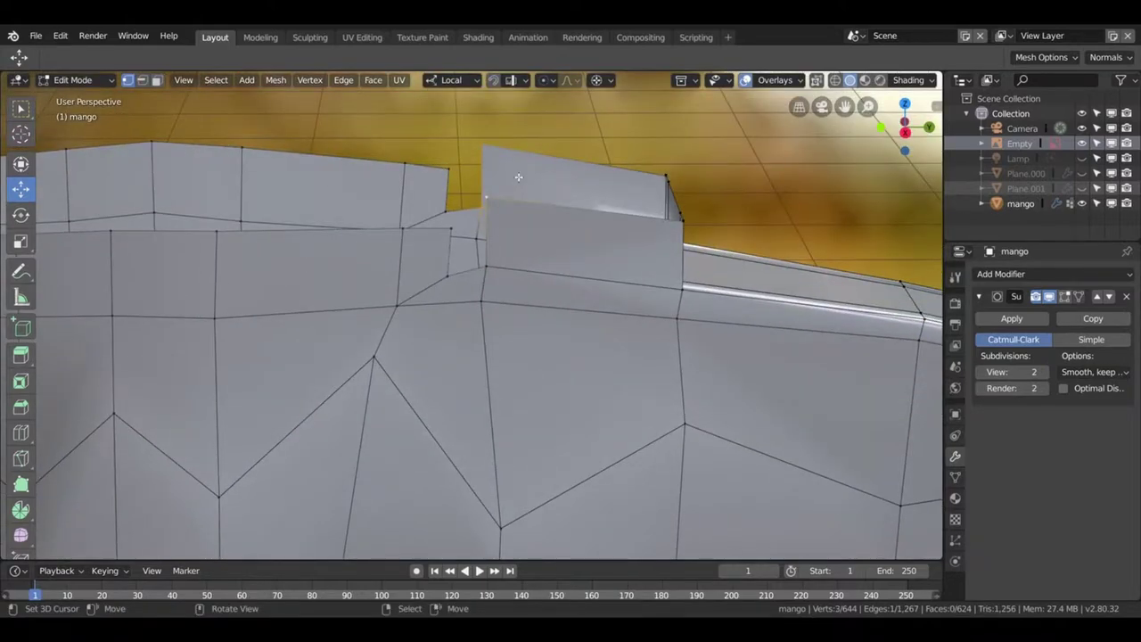
pyautogui.click(514, 214)
pyautogui.click(497, 163)
pyautogui.press('KP_3')
# - Move the raised panel's top edge slightly lower
pyautogui.moveTo(540, 116); pyautogui.dragTo(560, 246)
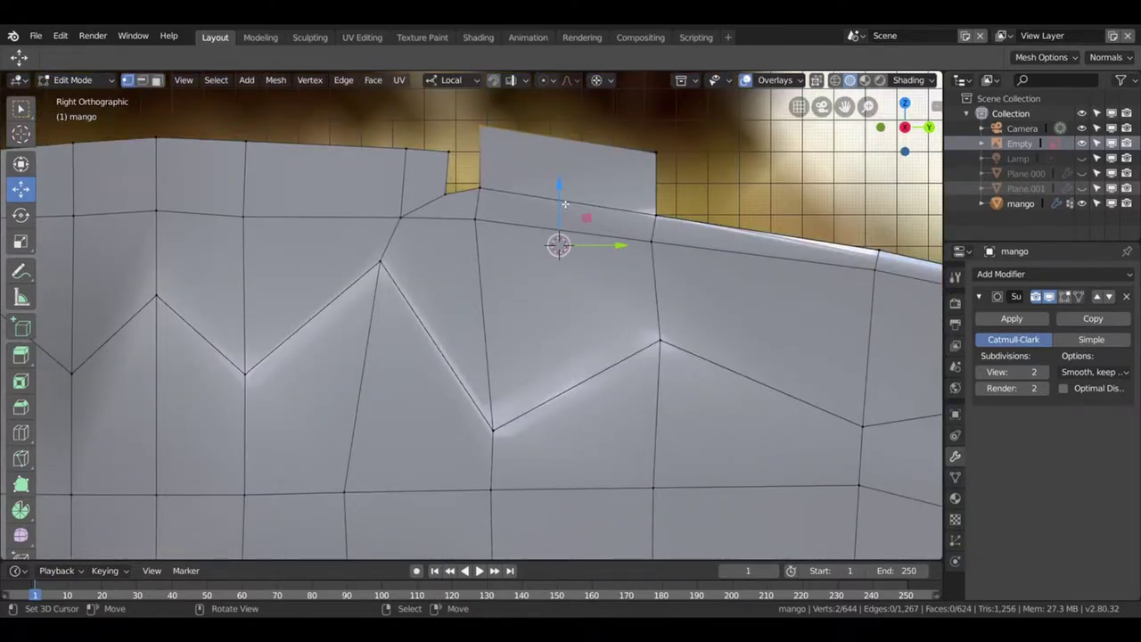
pyautogui.press('g')
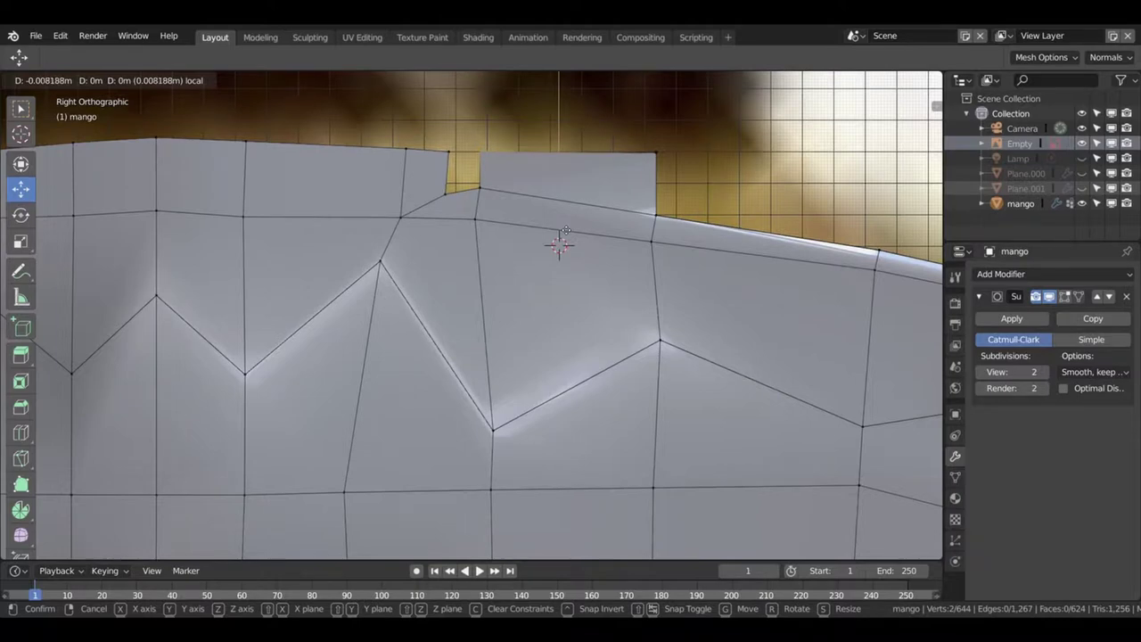
pyautogui.click(565, 231)
pyautogui.moveTo(476, 250); pyautogui.dragTo(430, 118)
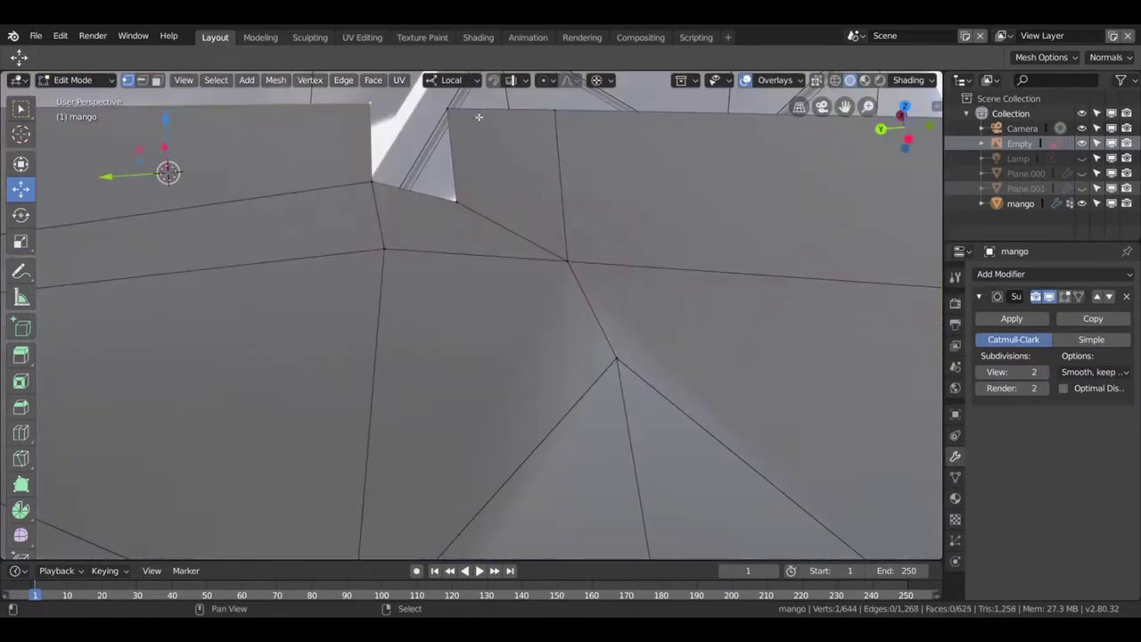
# - Select a face near the crossguard top and inspect the merged corner
pyautogui.click(379, 191)
pyautogui.moveTo(382, 224); pyautogui.dragTo(561, 284)
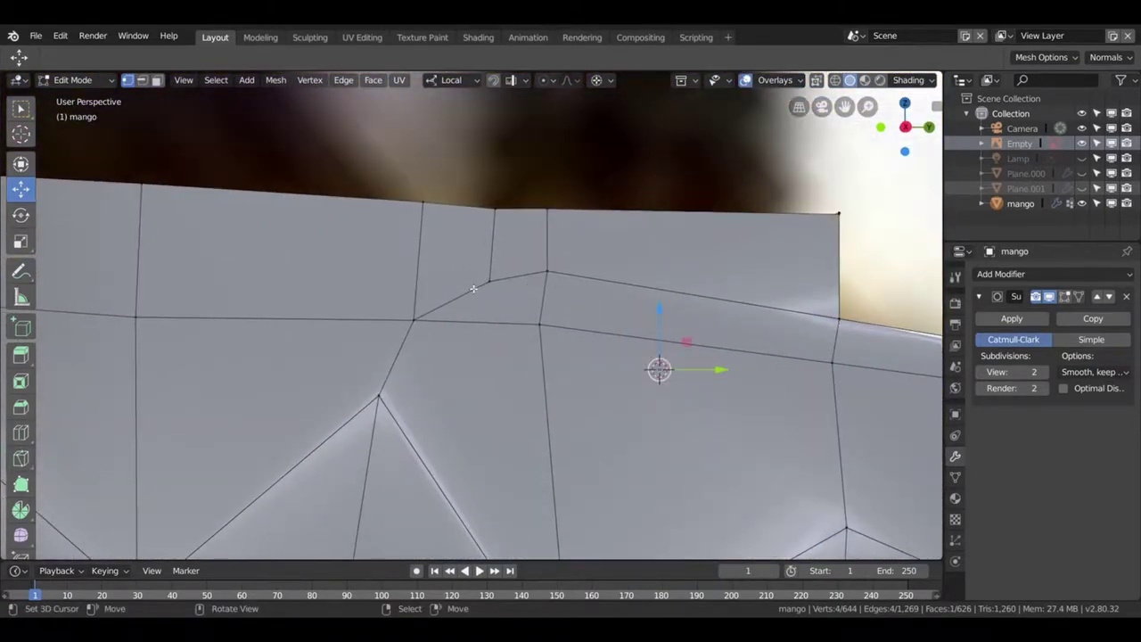
pyautogui.scroll(-3)
pyautogui.scroll(-3)
pyautogui.scroll(-3)
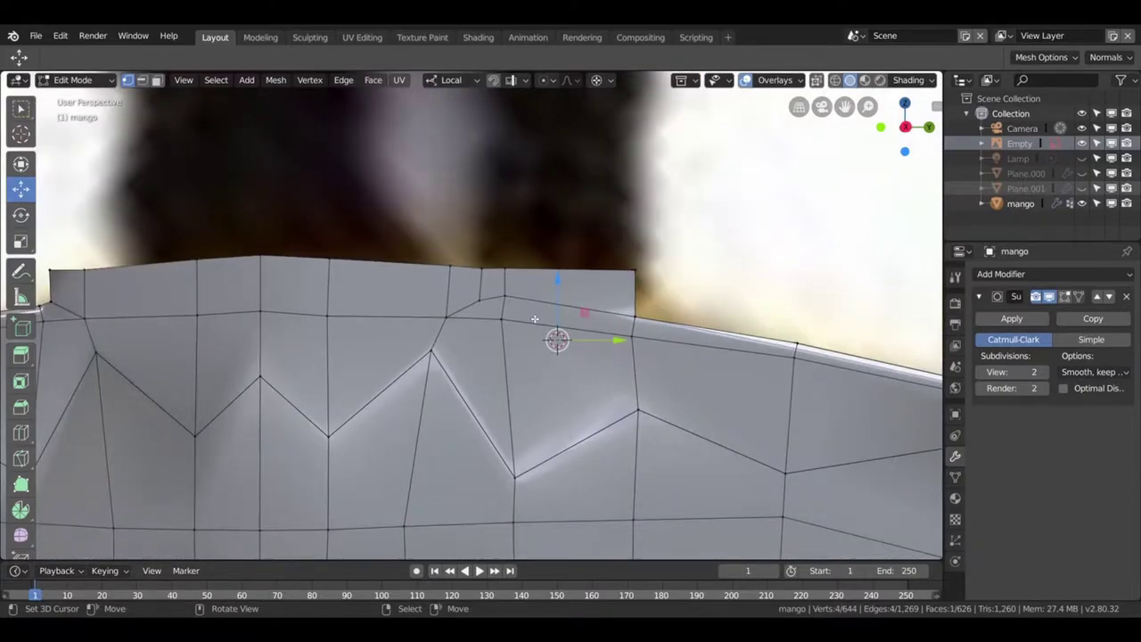
pyautogui.moveTo(535, 319); pyautogui.dragTo(359, 344)
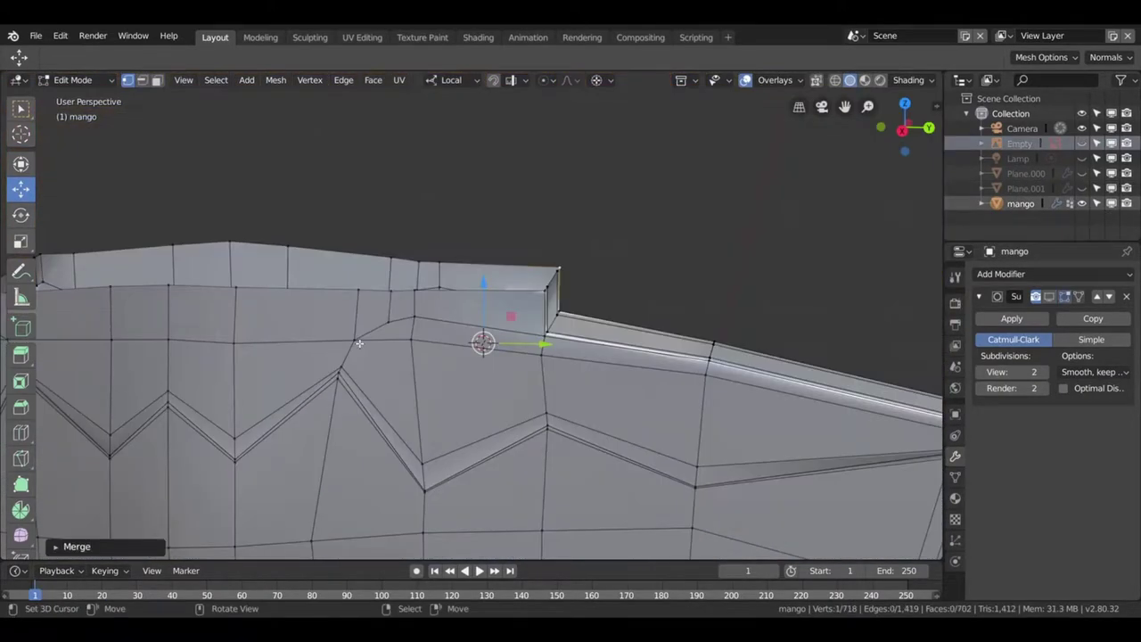
# - Dissolve two redundant rim edges, replacing an undone vertex dissolve with Dissolve Edges
pyautogui.click(141, 81)
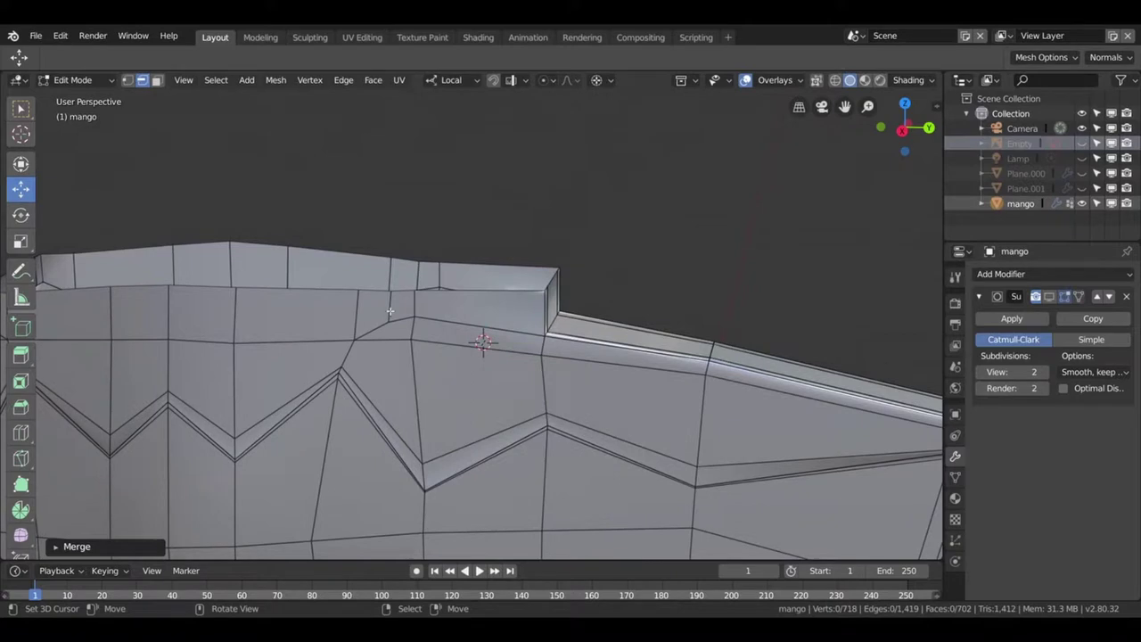
pyautogui.click(419, 319)
pyautogui.click(400, 314)
pyautogui.press('x')
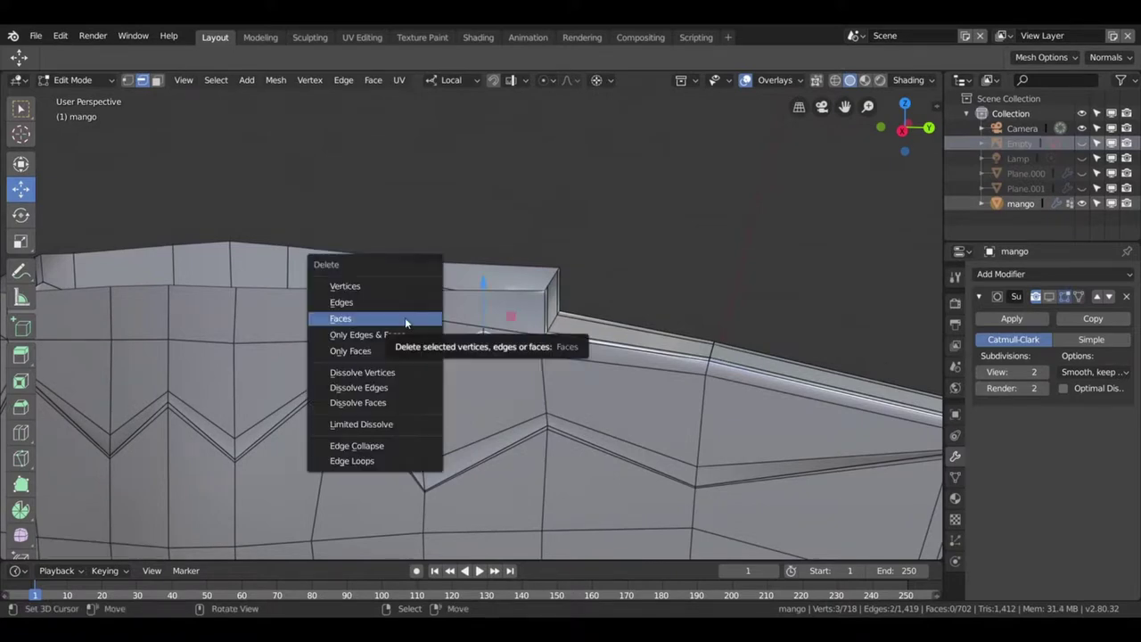
pyautogui.click(395, 373)
pyautogui.hotkey('ctrl', 'z')
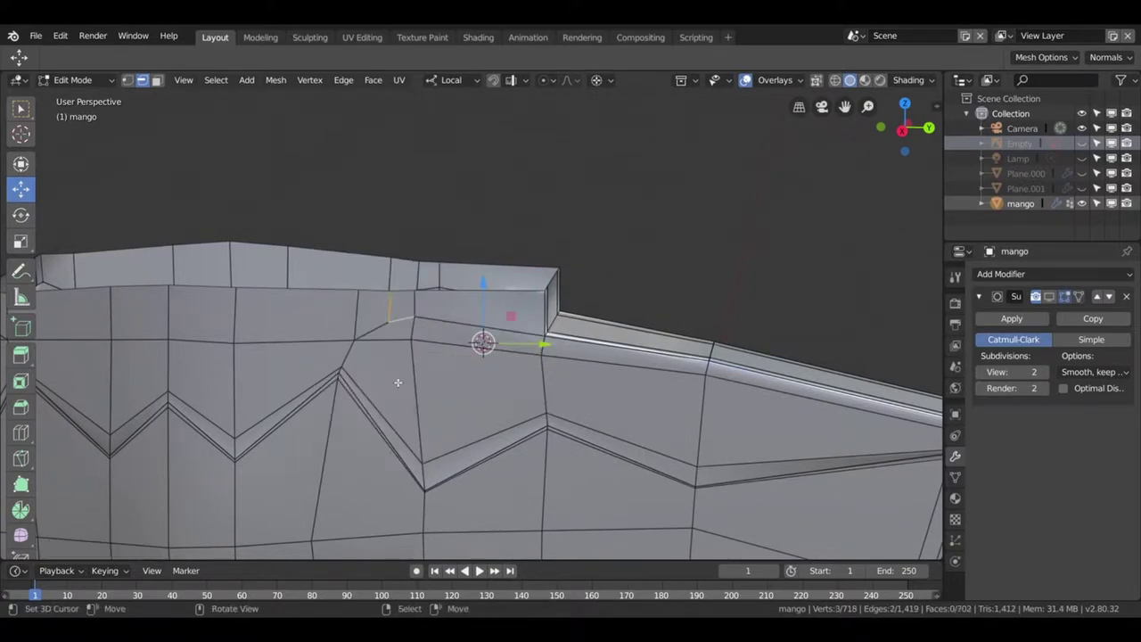
pyautogui.press('x')
pyautogui.click(392, 396)
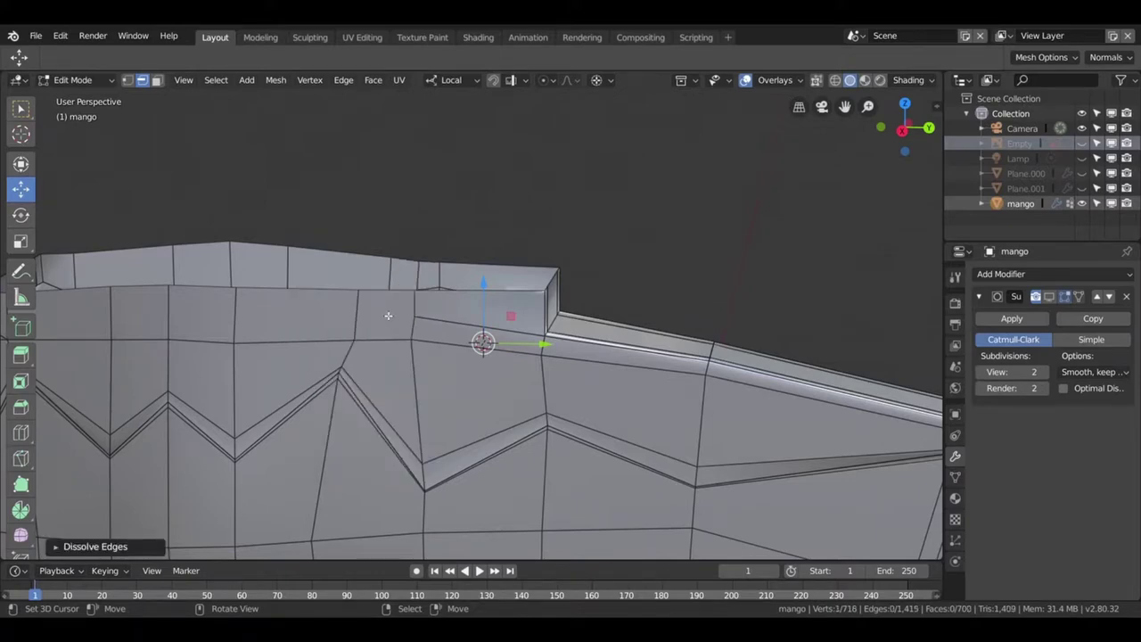
# - Dissolve another redundant rim edge on the other side of the crossguard
pyautogui.moveTo(399, 318); pyautogui.dragTo(516, 283)
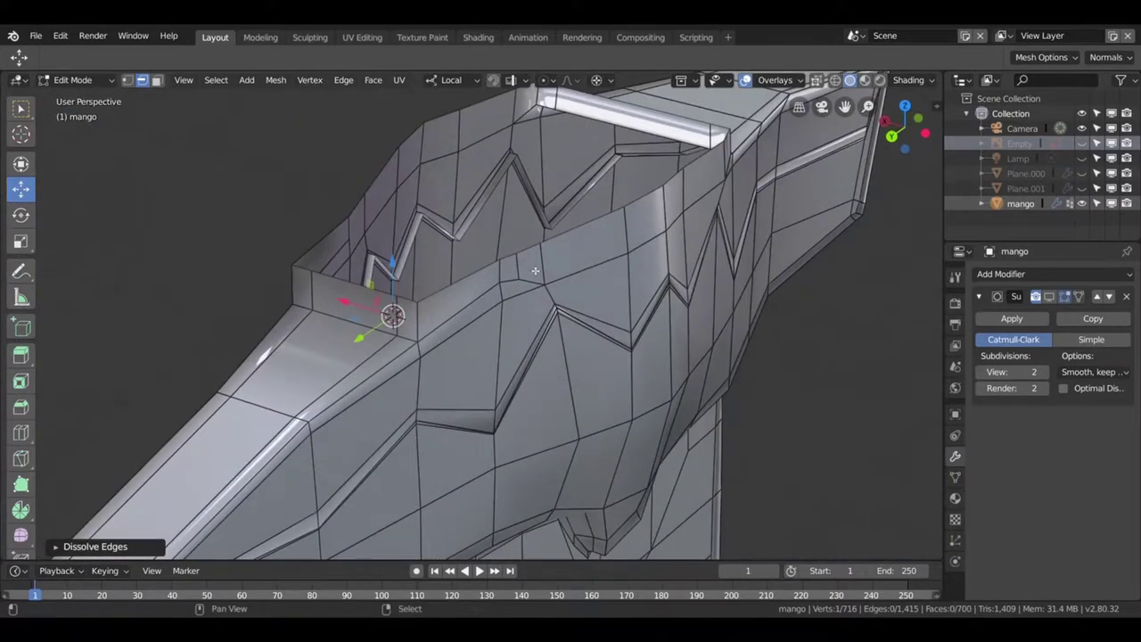
pyautogui.click(524, 280)
pyautogui.press('x')
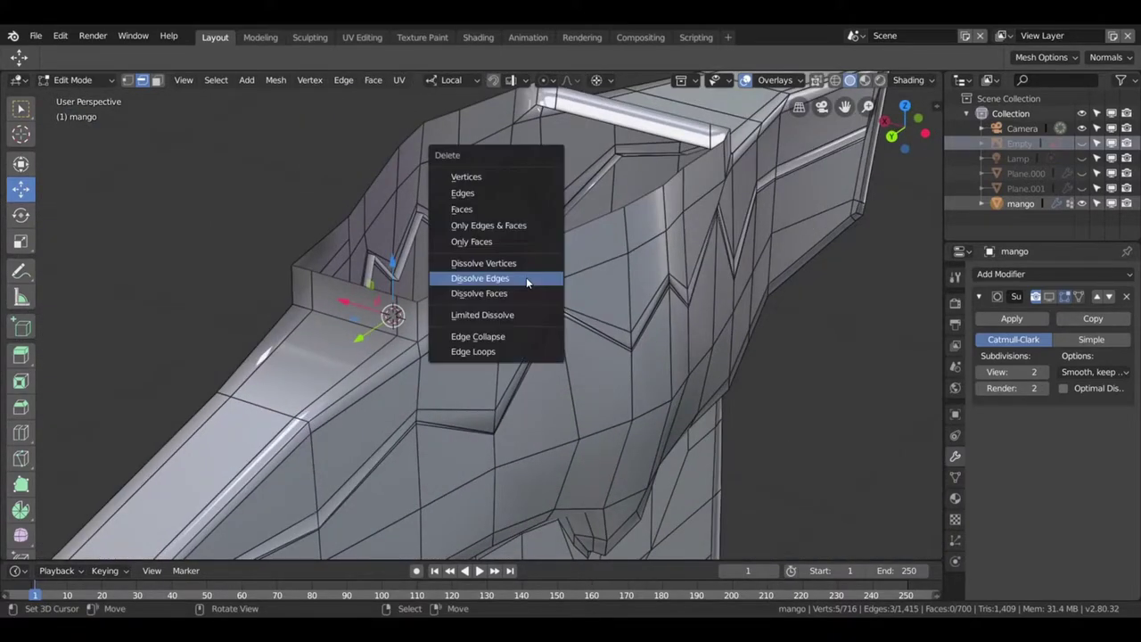
pyautogui.click(418, 307)
pyautogui.click(128, 79)
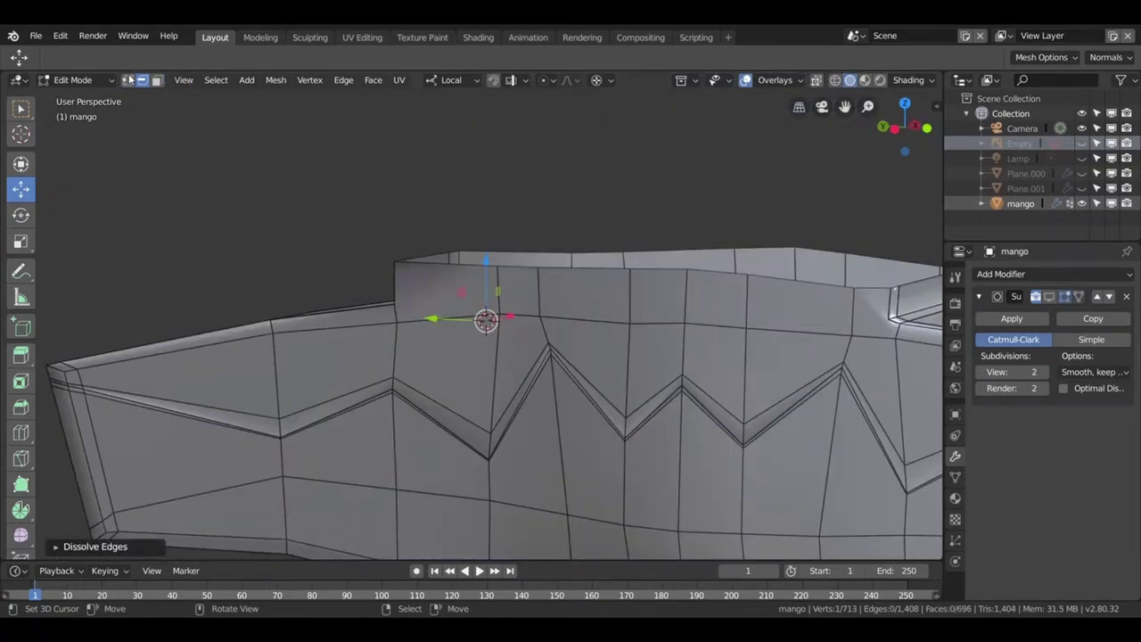
# - Connect the rim's two end vertices with a new edge path and dissolve the old rim edges
pyautogui.click(403, 317)
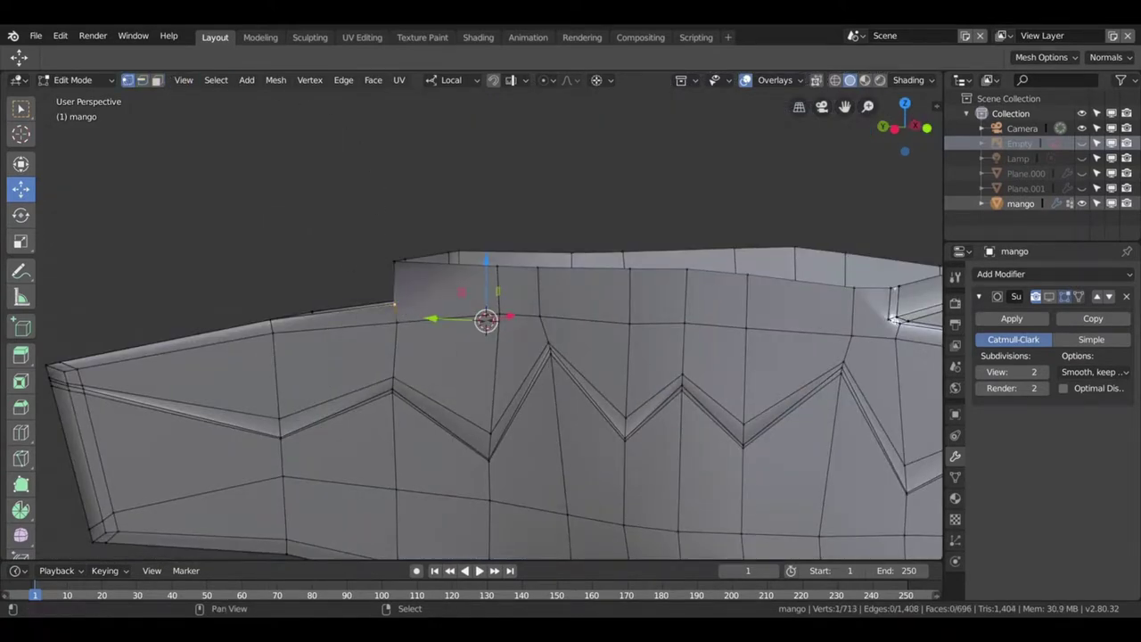
pyautogui.click(891, 318)
pyautogui.press('j')
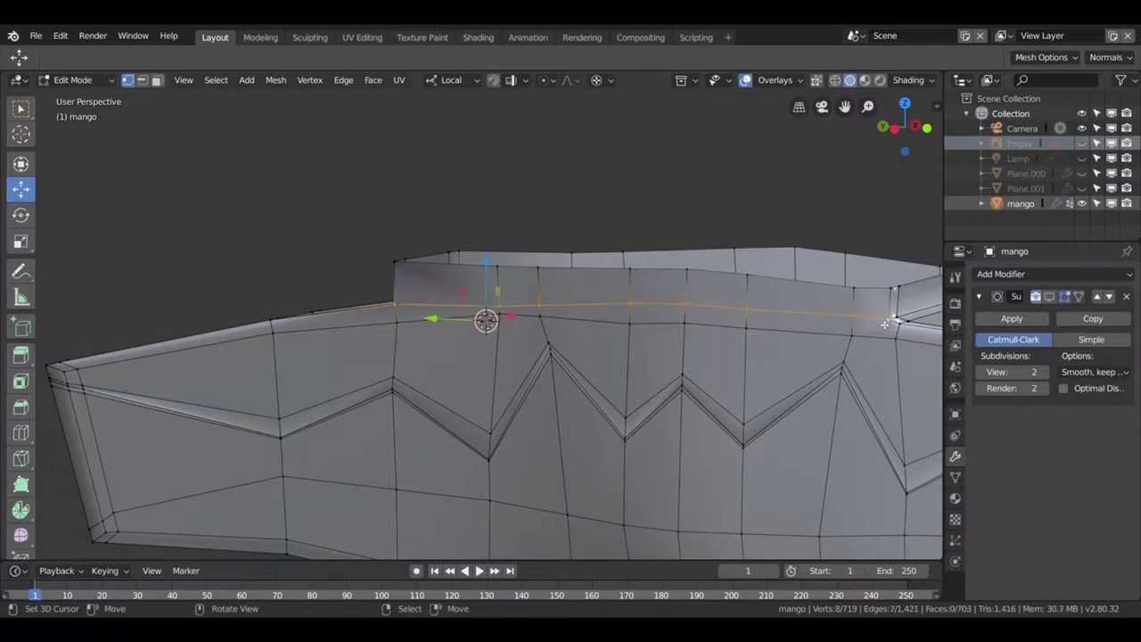
pyautogui.moveTo(723, 324); pyautogui.dragTo(505, 333)
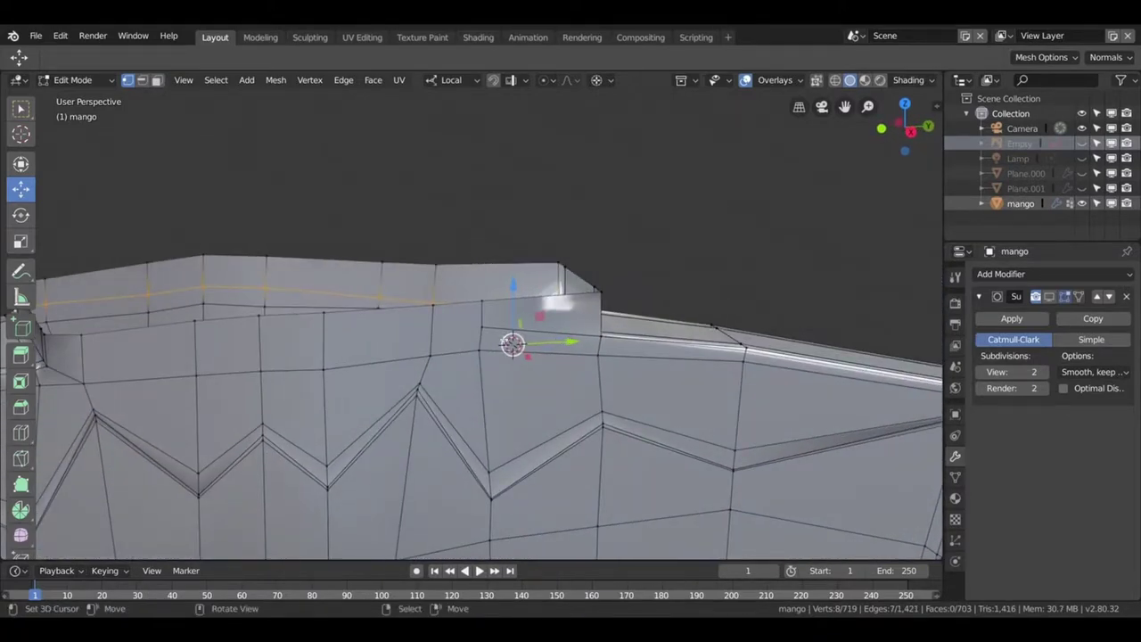
pyautogui.click(141, 79)
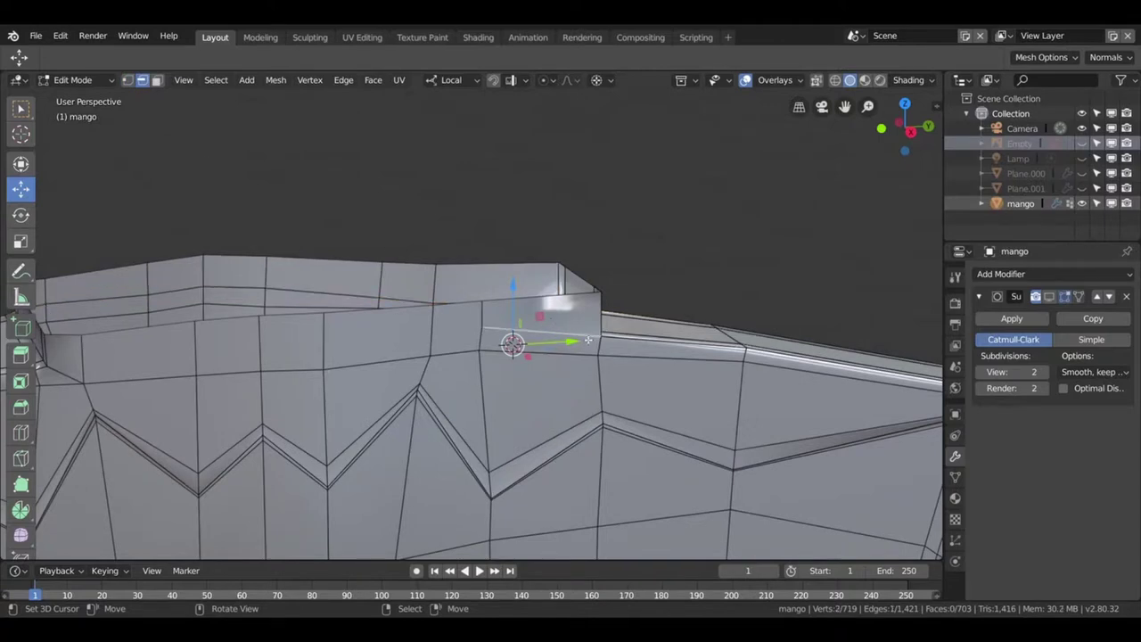
pyautogui.press('x')
pyautogui.click(588, 340)
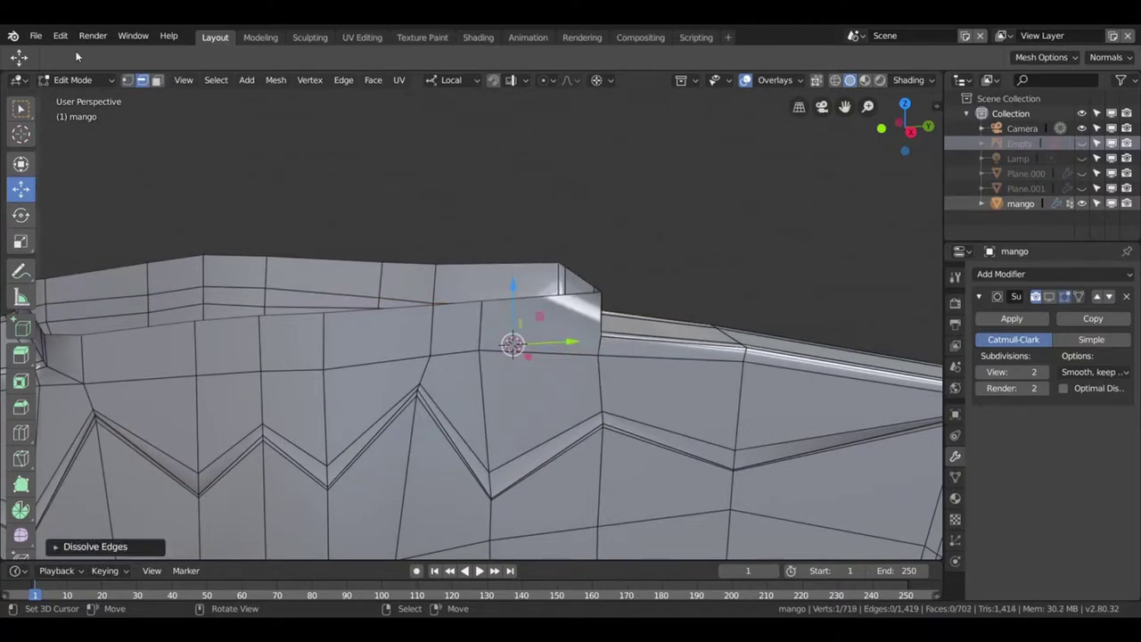
# - Join a second vertex pair along the rim and dissolve the redundant edges beneath it
pyautogui.press('1')
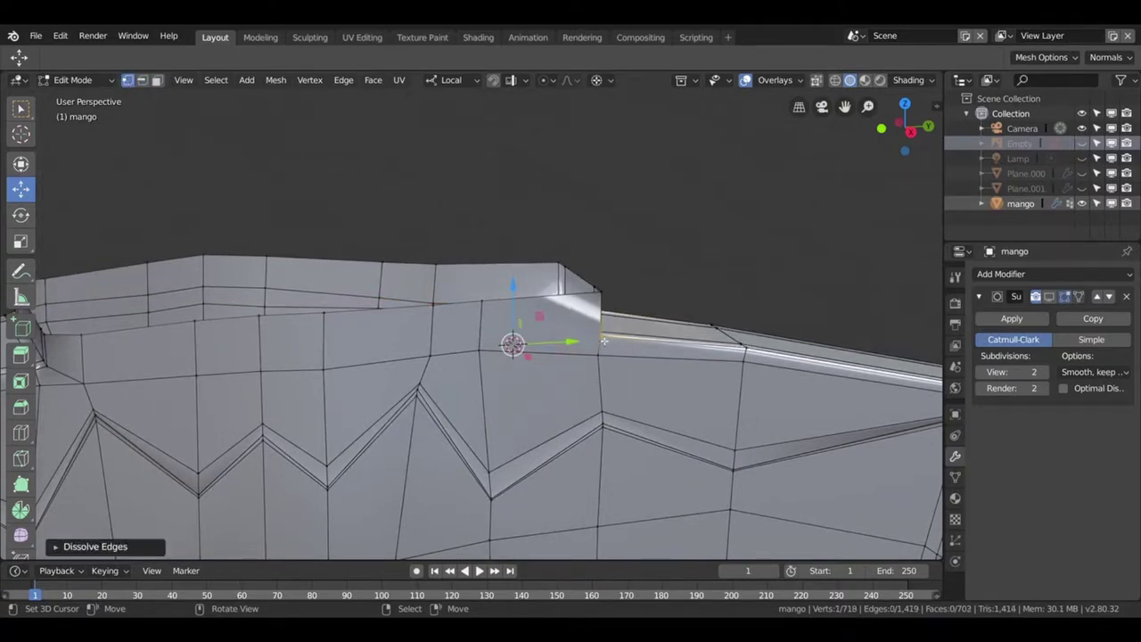
pyautogui.click(57, 370)
pyautogui.press('j')
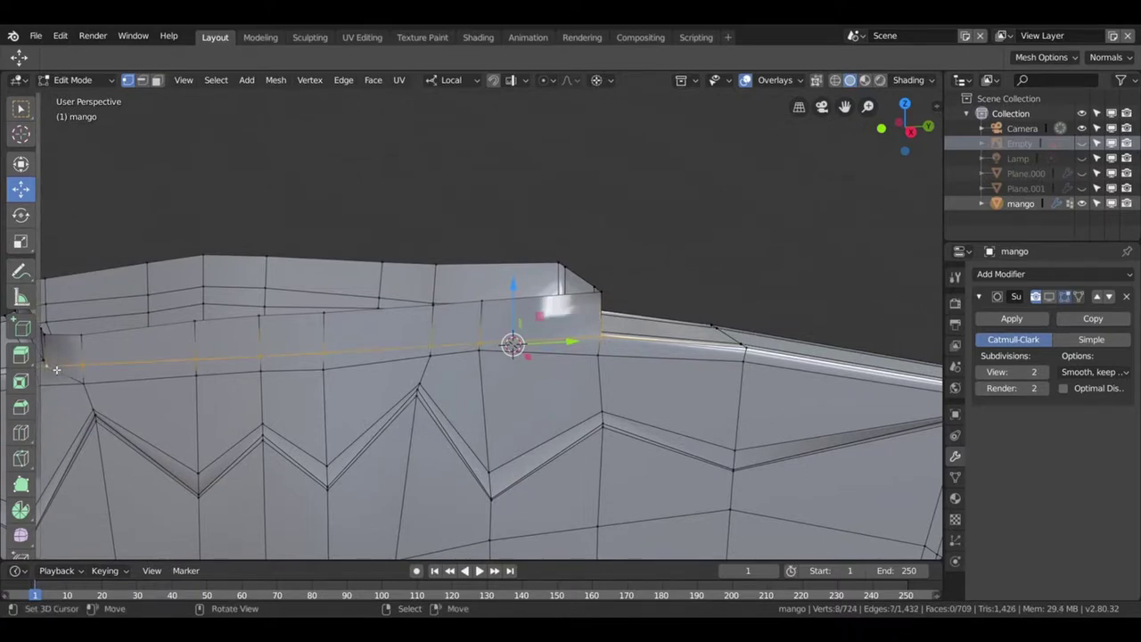
pyautogui.click(148, 80)
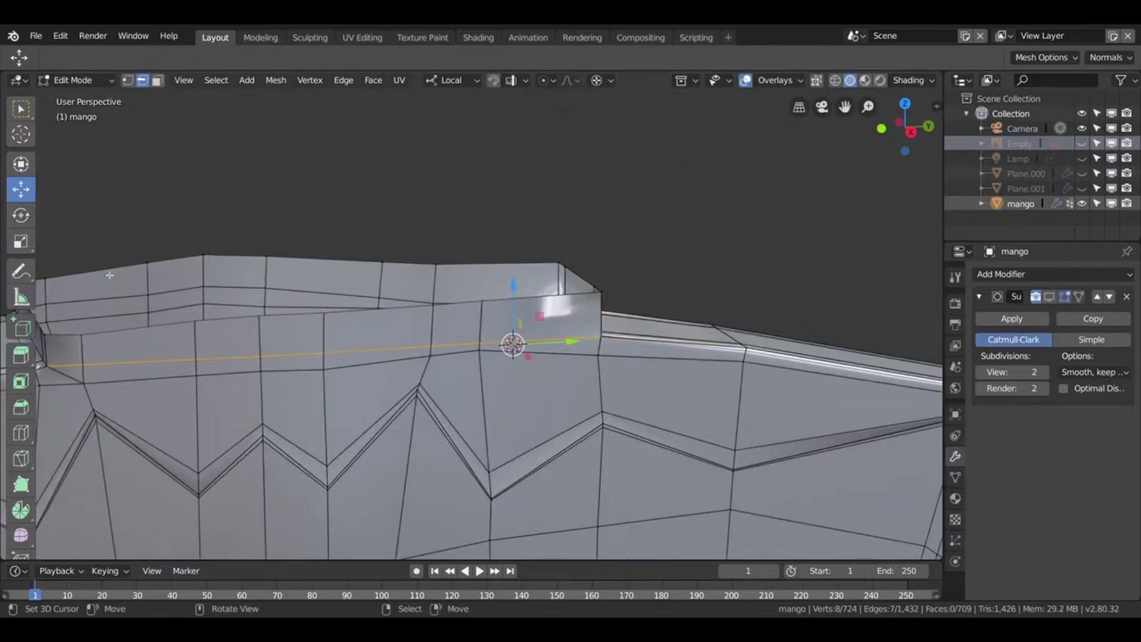
pyautogui.press('x')
pyautogui.click(73, 381)
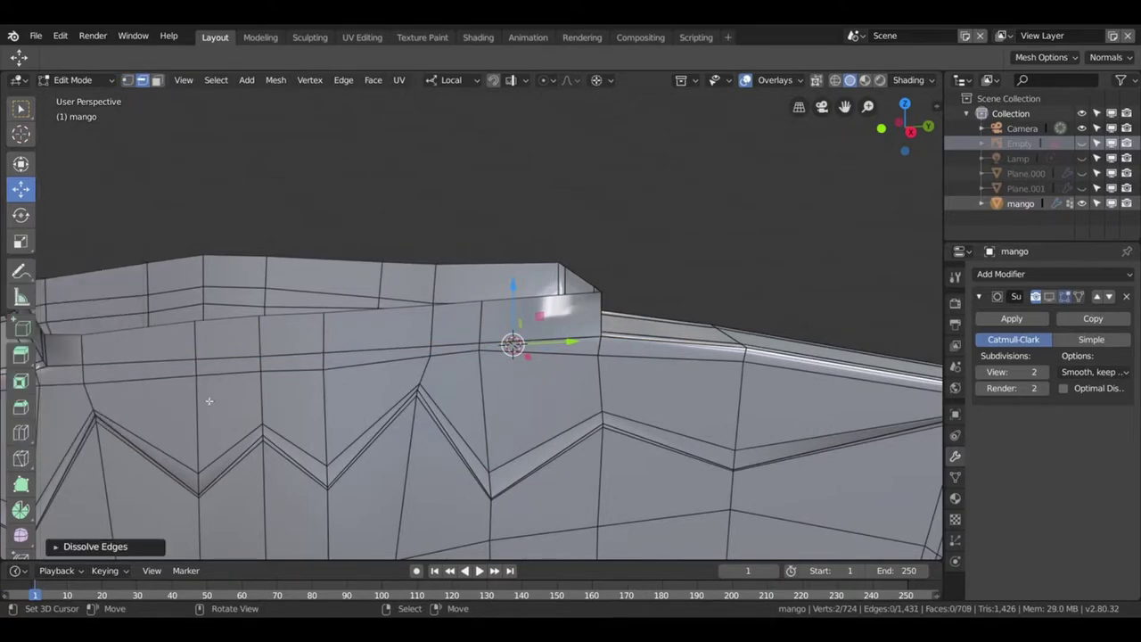
pyautogui.scroll(-3)
pyautogui.moveTo(191, 395); pyautogui.dragTo(350, 370)
# - Snap the 3D cursor to the vertex at the rim's corner
pyautogui.scroll(3)
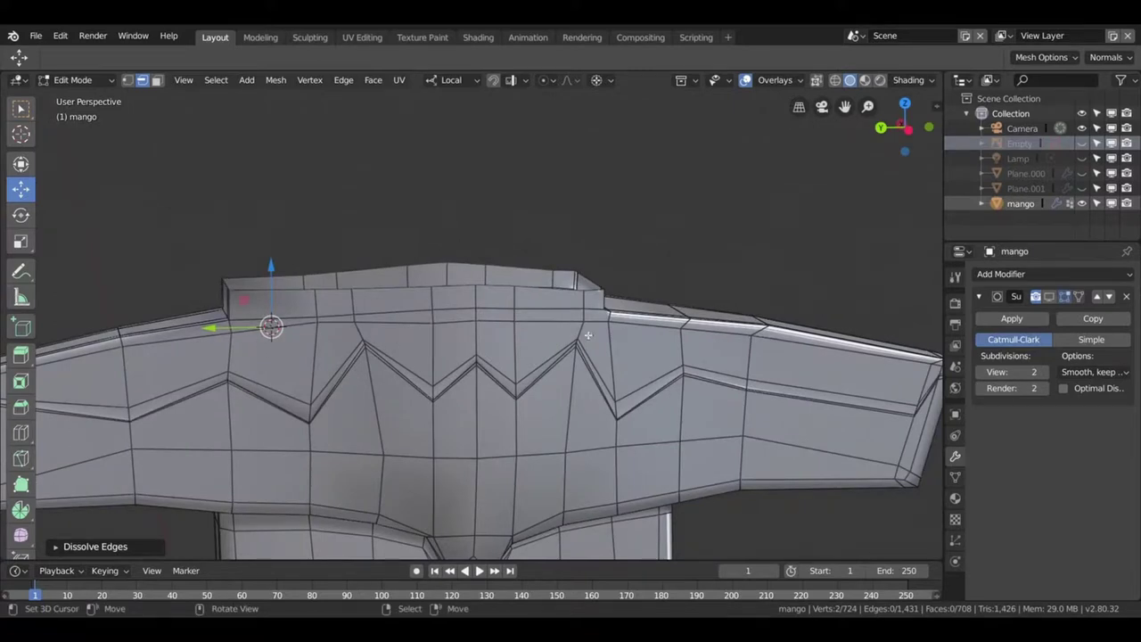
pyautogui.click(127, 80)
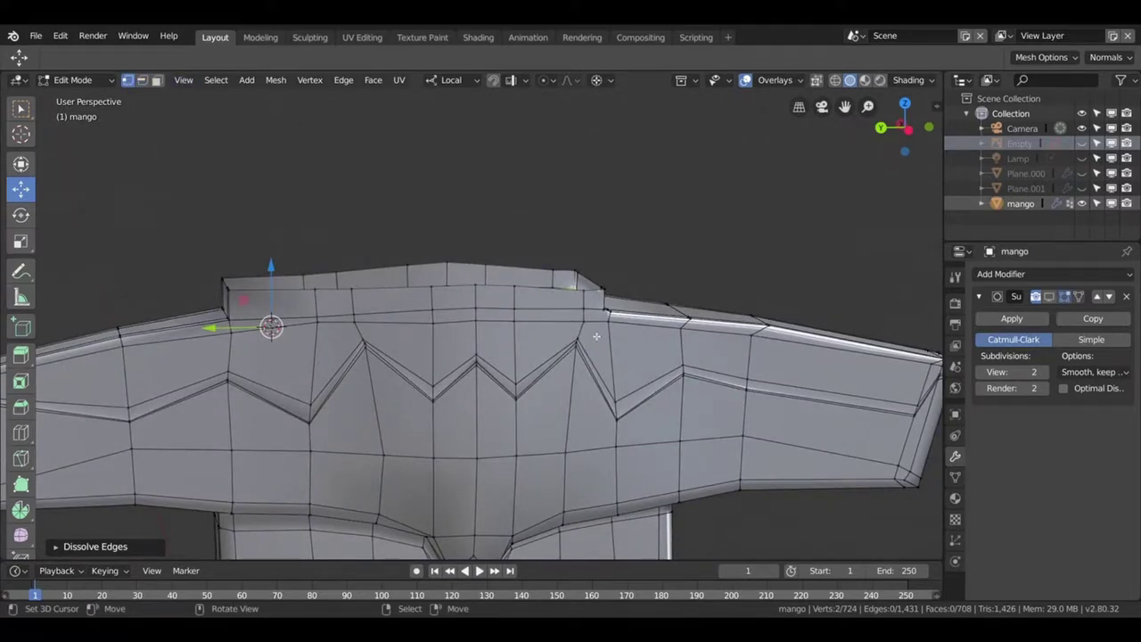
pyautogui.click(591, 324)
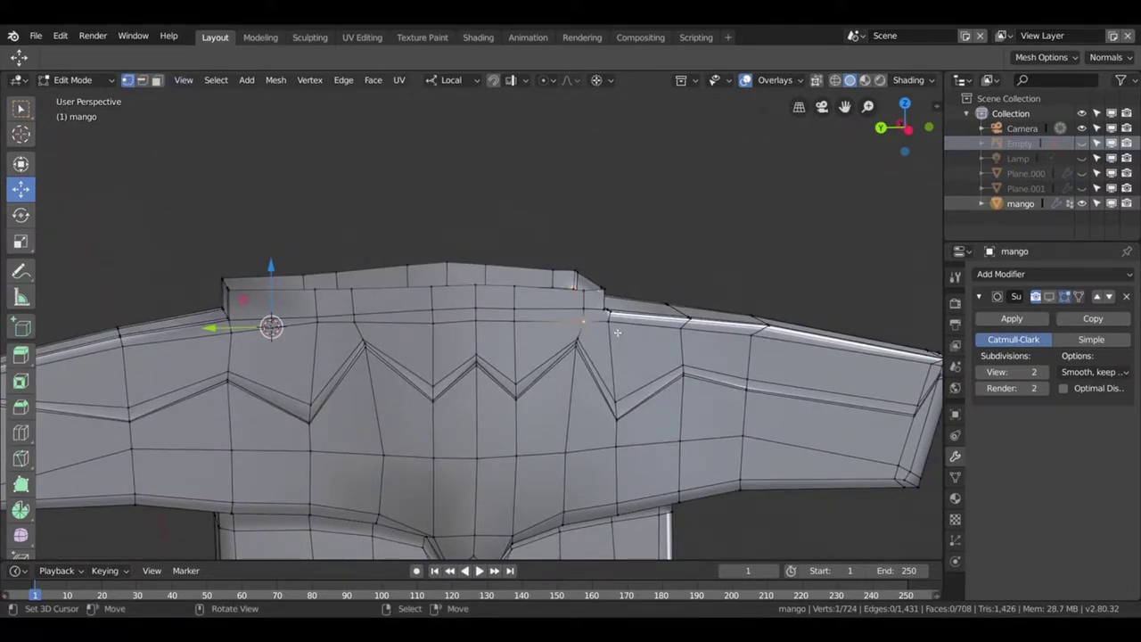
pyautogui.click(612, 328)
pyautogui.hotkey('shift', 's')
pyautogui.click(609, 428)
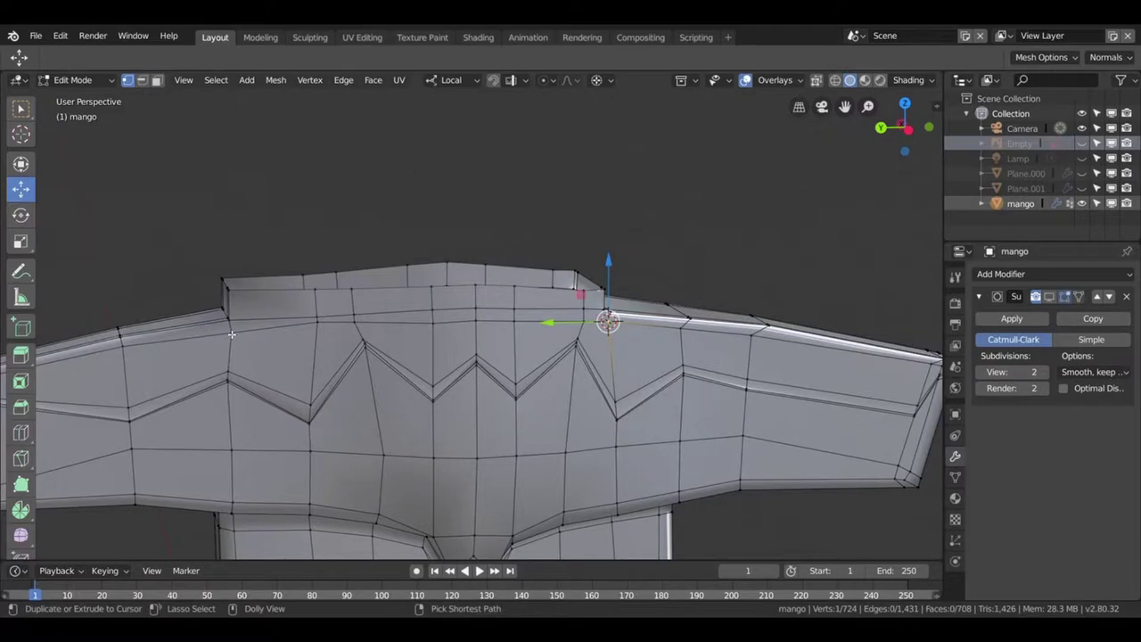
# - Select the upper edge loop as a shortest path and scale it to zero on Z
pyautogui.click(231, 335)
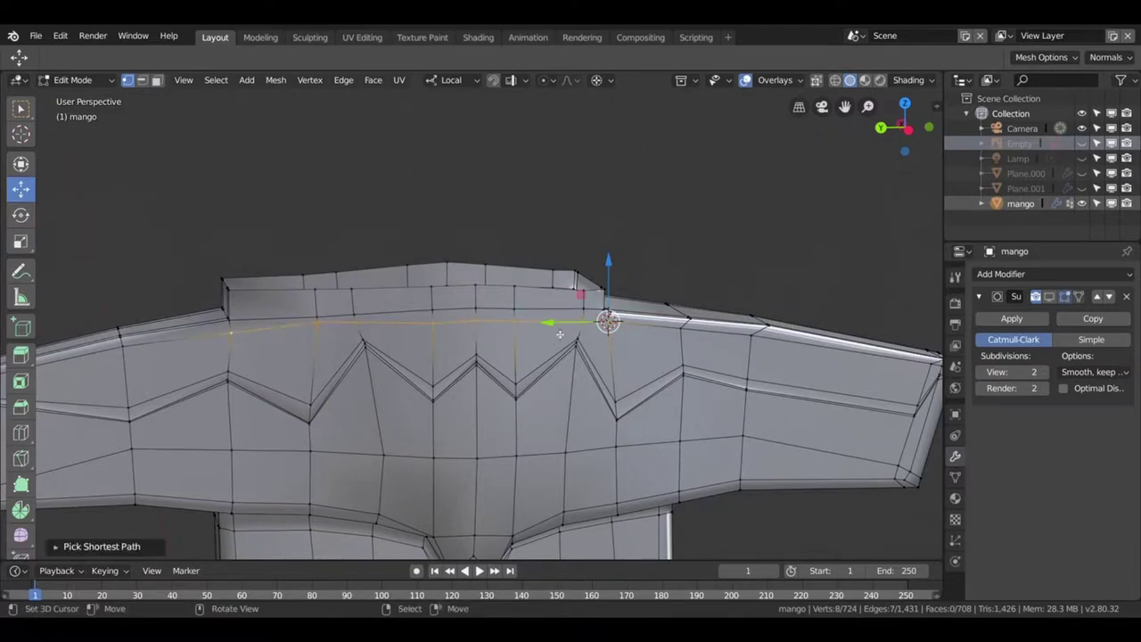
pyautogui.press('s')
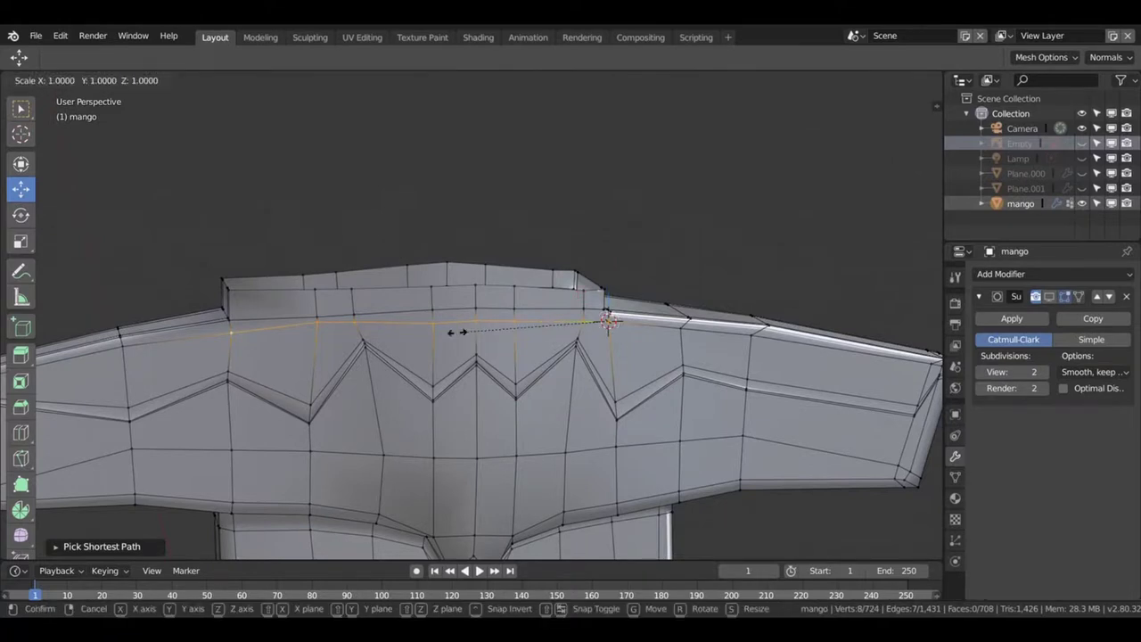
pyautogui.press('z')
pyautogui.press('0')
pyautogui.press('Return')
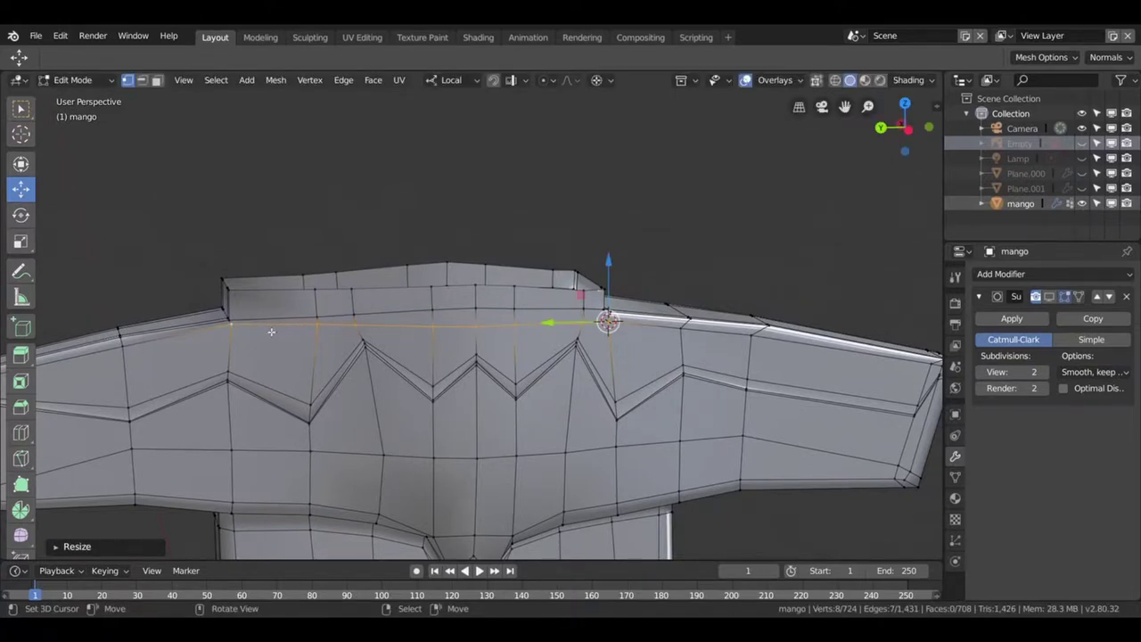
pyautogui.moveTo(269, 331); pyautogui.dragTo(675, 357)
# - Snap the cursor to a vertex and flatten the crossguard's upper edge path with S Z 0
pyautogui.hotkey('shift', 's')
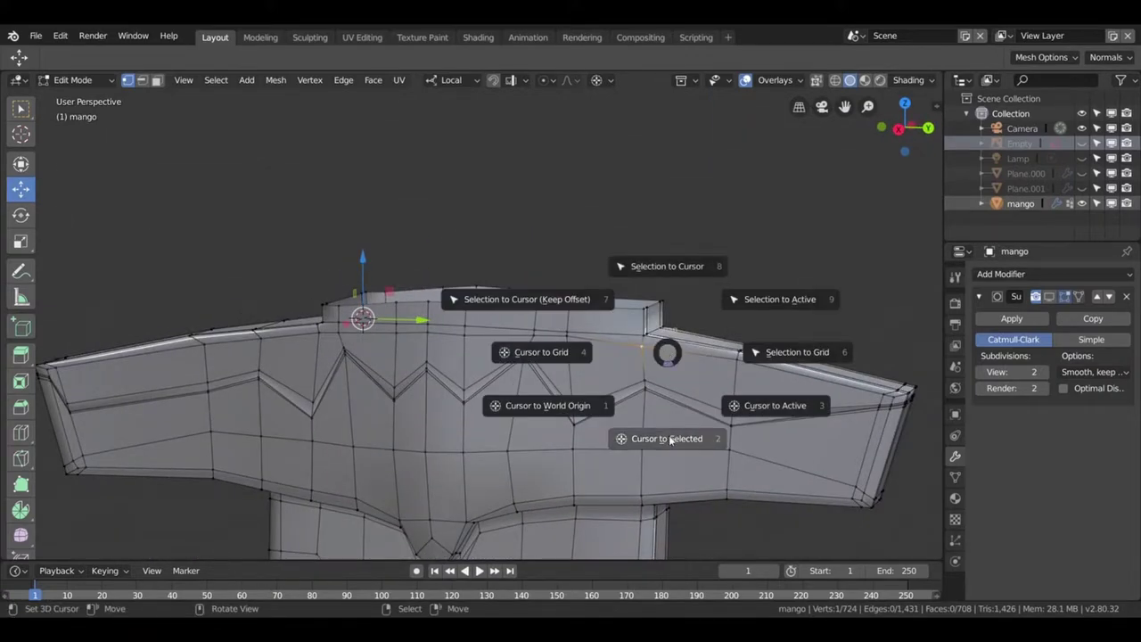
pyautogui.click(671, 441)
pyautogui.click(319, 334)
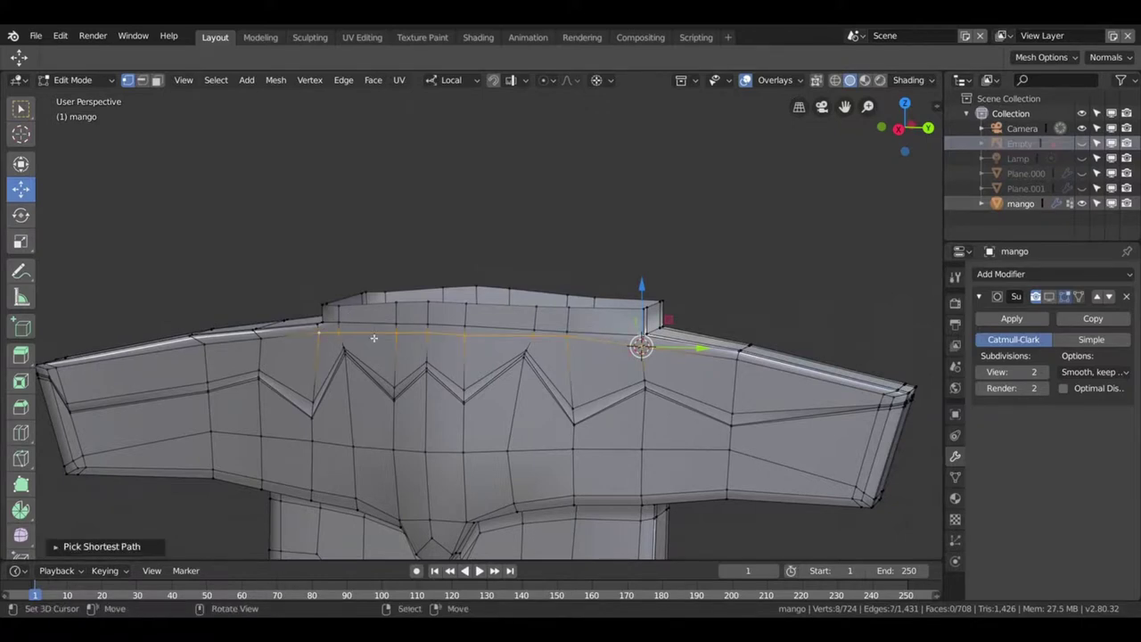
pyautogui.press('s')
pyautogui.write('z')
pyautogui.write('0')
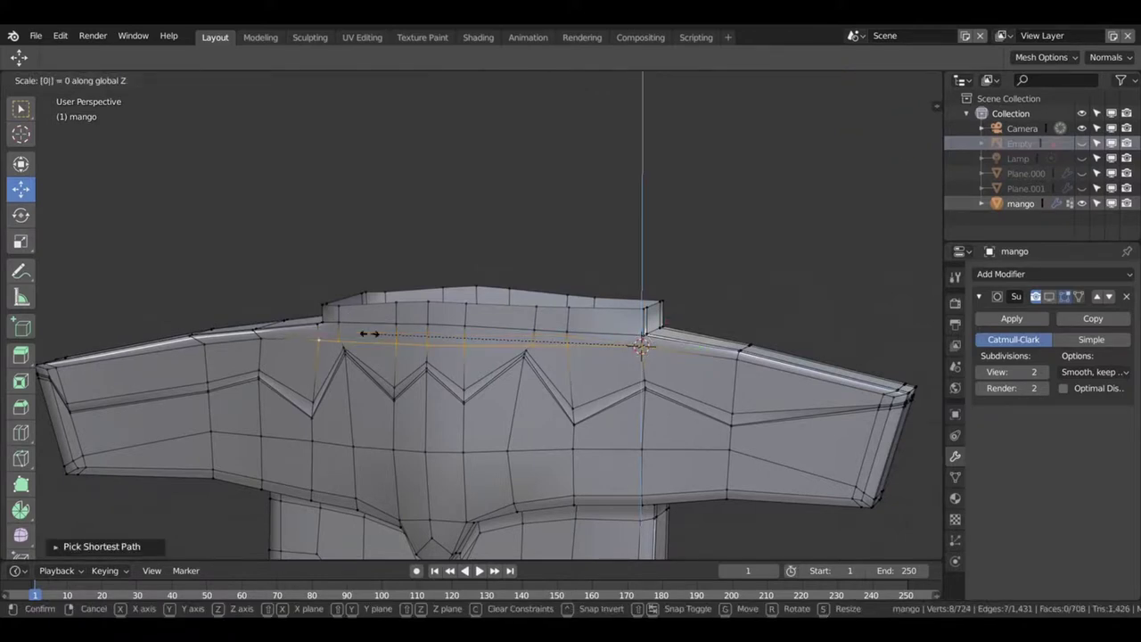
pyautogui.press('Return')
# - Snap the cursor to the top band and flatten its outline loop to zero Z scale
pyautogui.click(374, 338)
pyautogui.moveTo(374, 338); pyautogui.dragTo(487, 396)
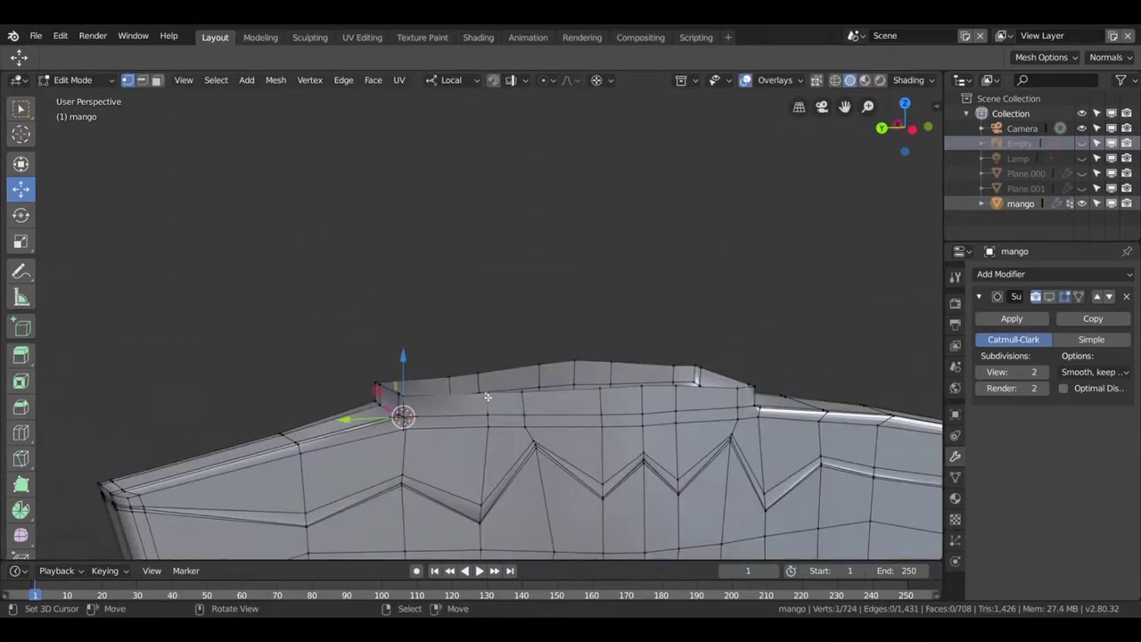
pyautogui.hotkey('shift', 's')
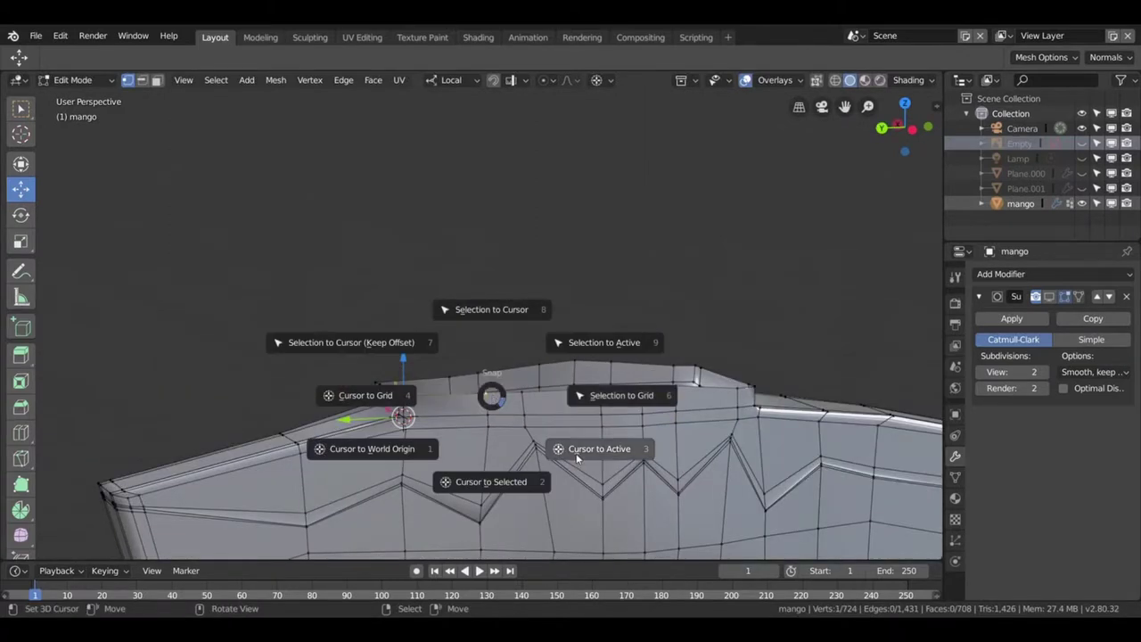
pyautogui.click(476, 480)
pyautogui.click(533, 395)
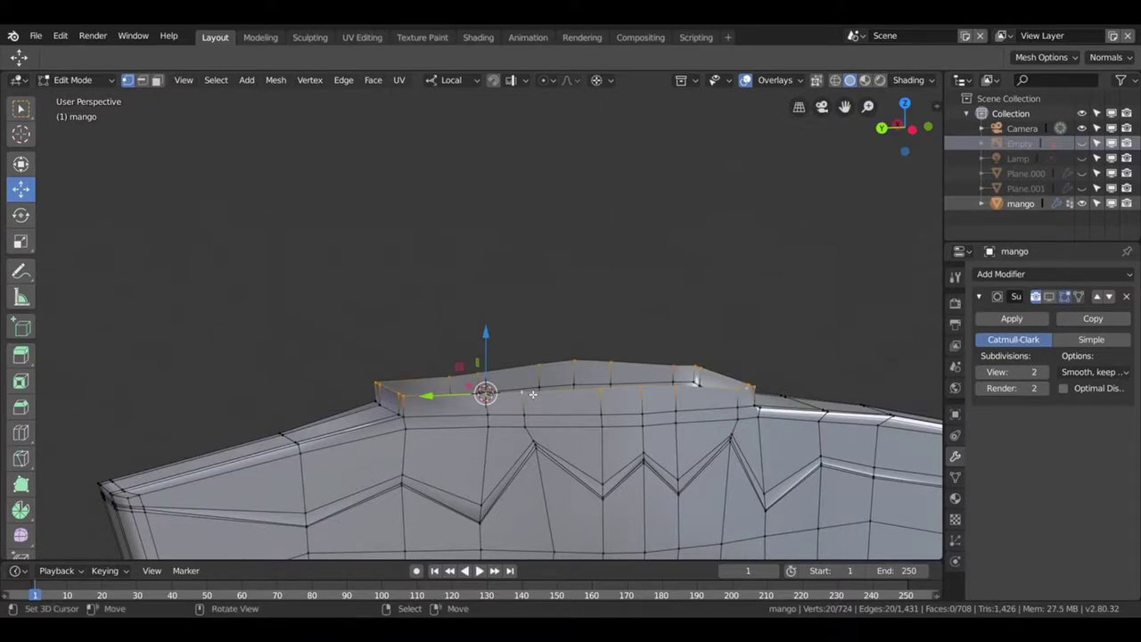
pyautogui.press('s')
pyautogui.press('z')
pyautogui.press('0')
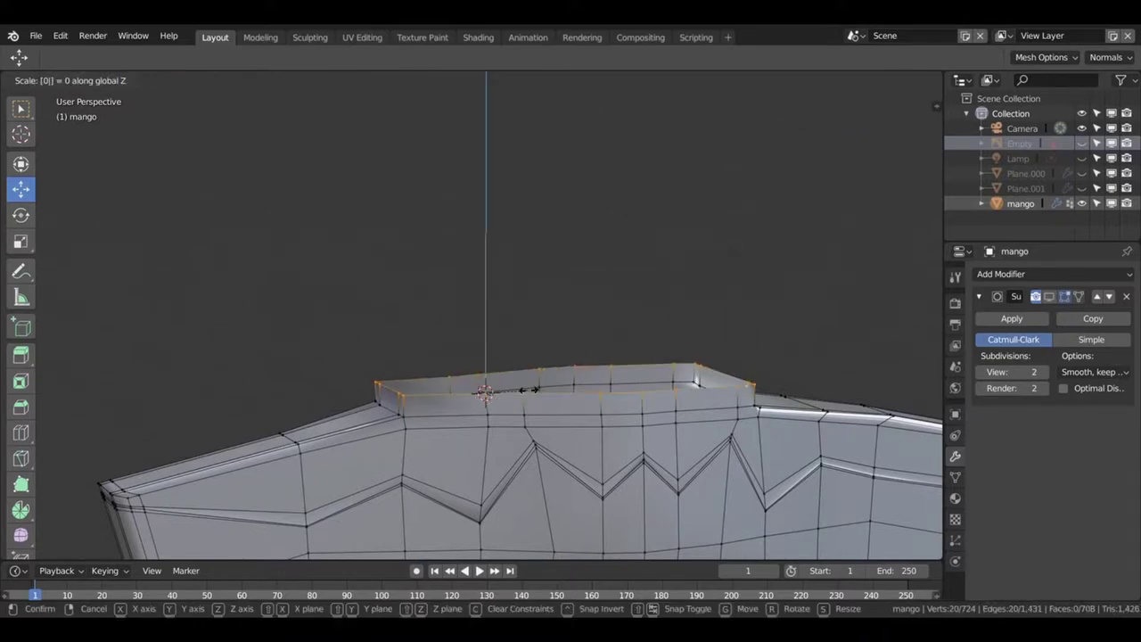
pyautogui.press('Return')
pyautogui.moveTo(530, 393); pyautogui.dragTo(508, 360)
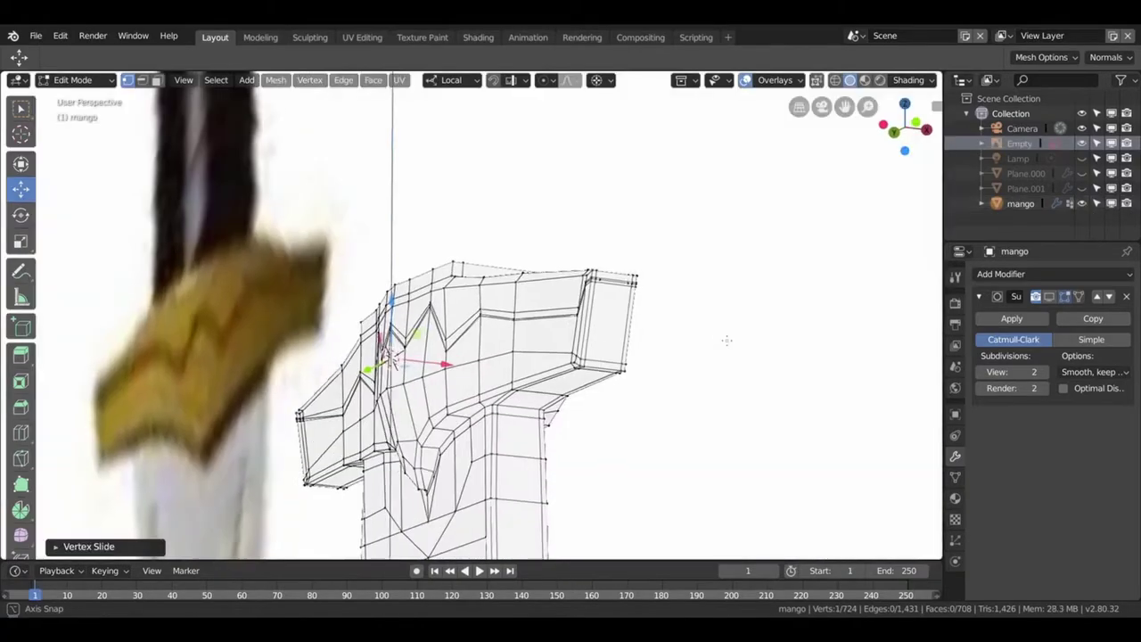
# - Toggle X-ray off and show subdivision smoothing on the edited mesh cage
pyautogui.moveTo(725, 341); pyautogui.dragTo(536, 362)
pyautogui.hotkey('alt', 'z')
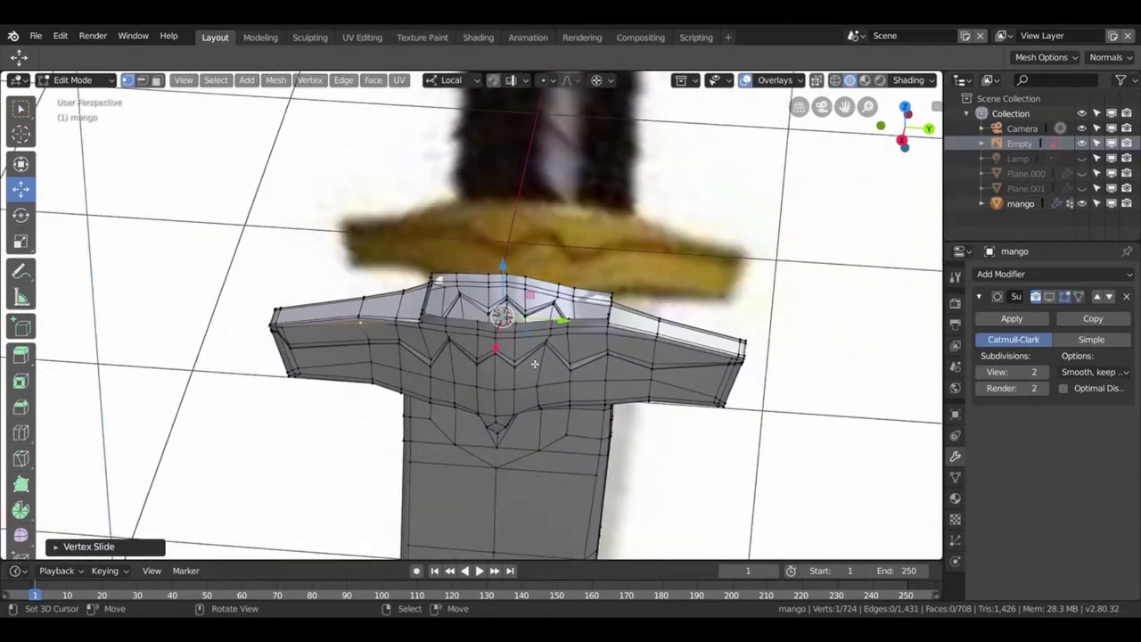
pyautogui.click(1050, 297)
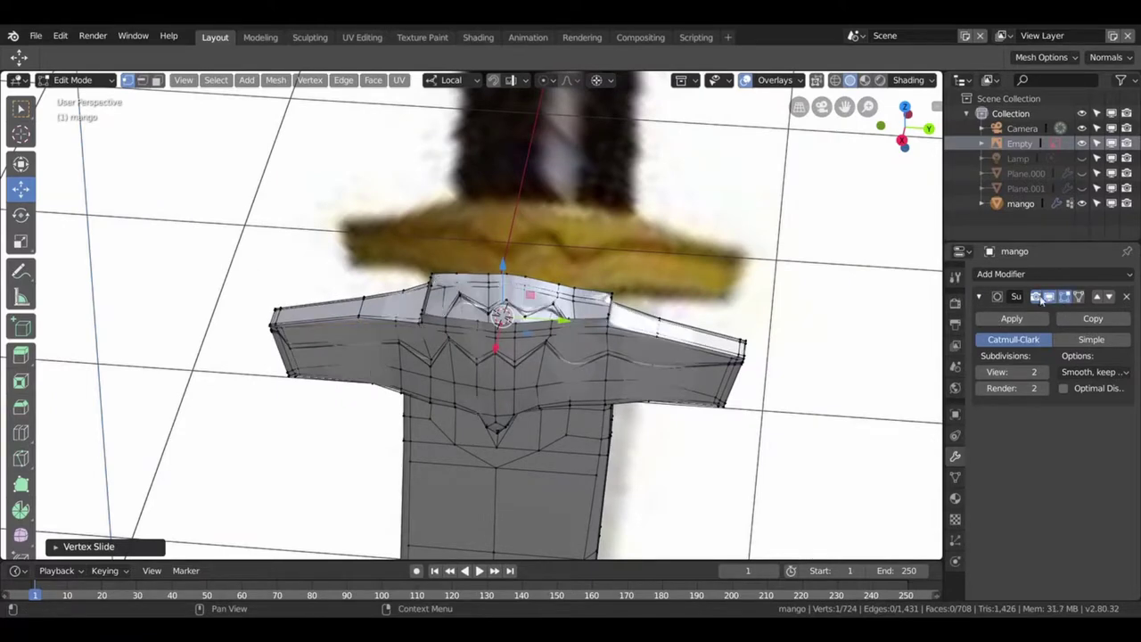
pyautogui.press('Tab')
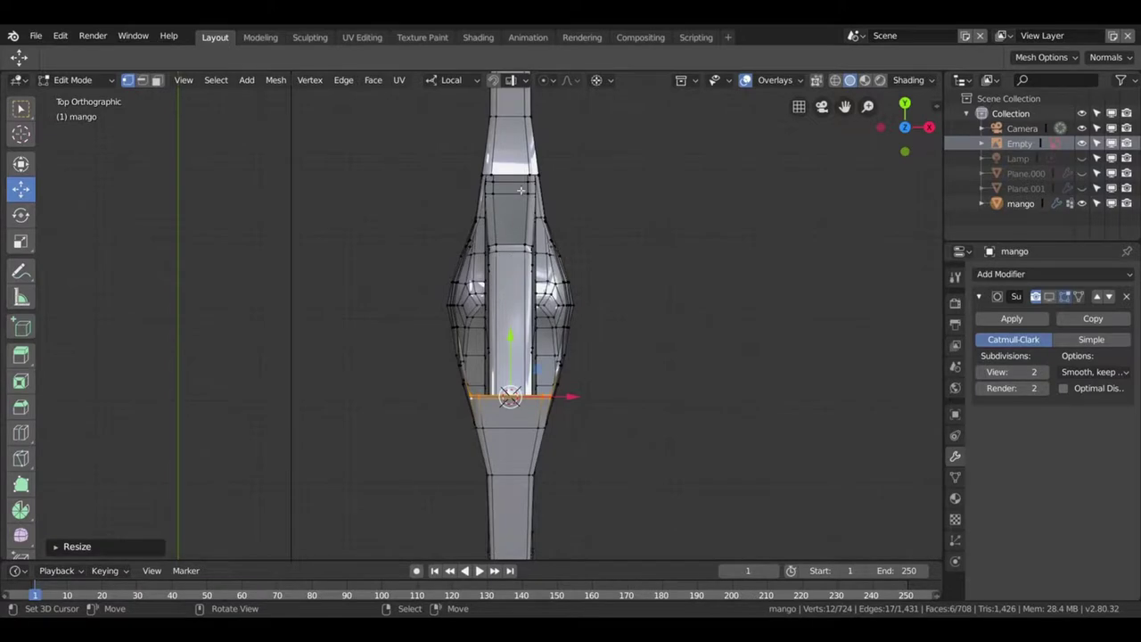
pyautogui.moveTo(493, 409); pyautogui.dragTo(407, 288)
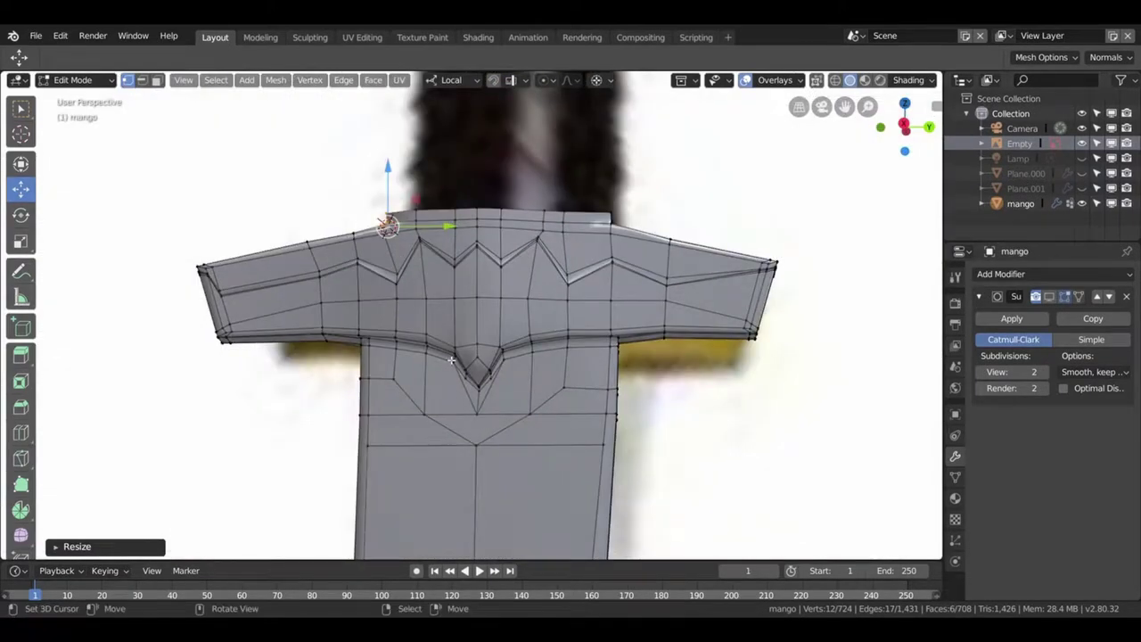
pyautogui.scroll(-3)
pyautogui.moveTo(451, 360); pyautogui.dragTo(453, 379)
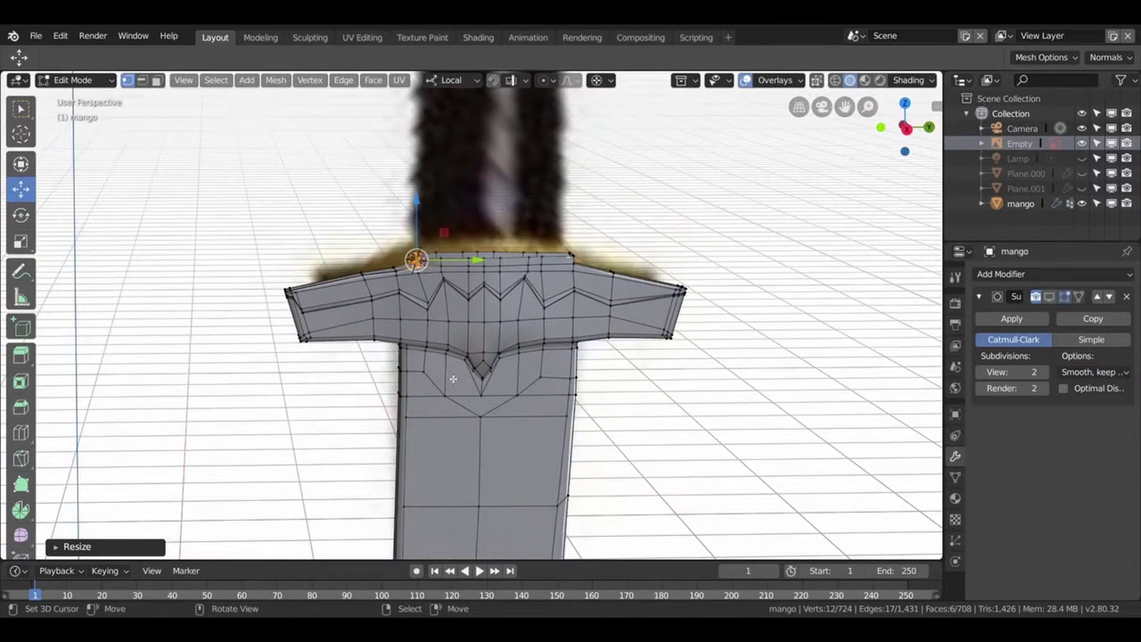
# - Switch to wireframe, Right view, and box-select the guard and upper blade
pyautogui.press('z')
pyautogui.press('w')
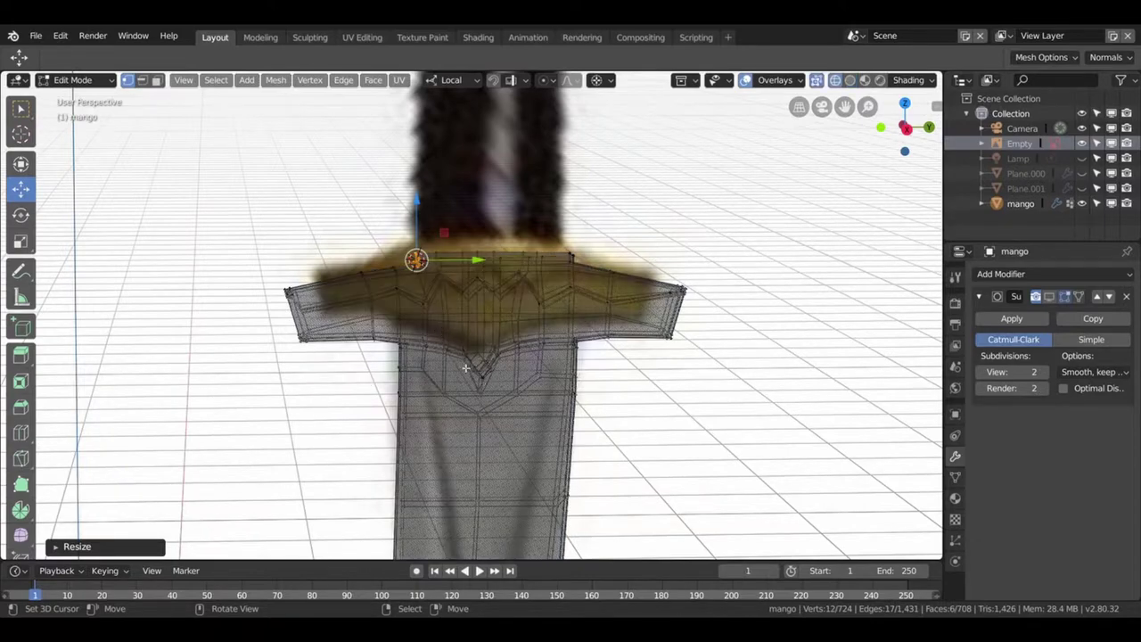
pyautogui.press('KP_3')
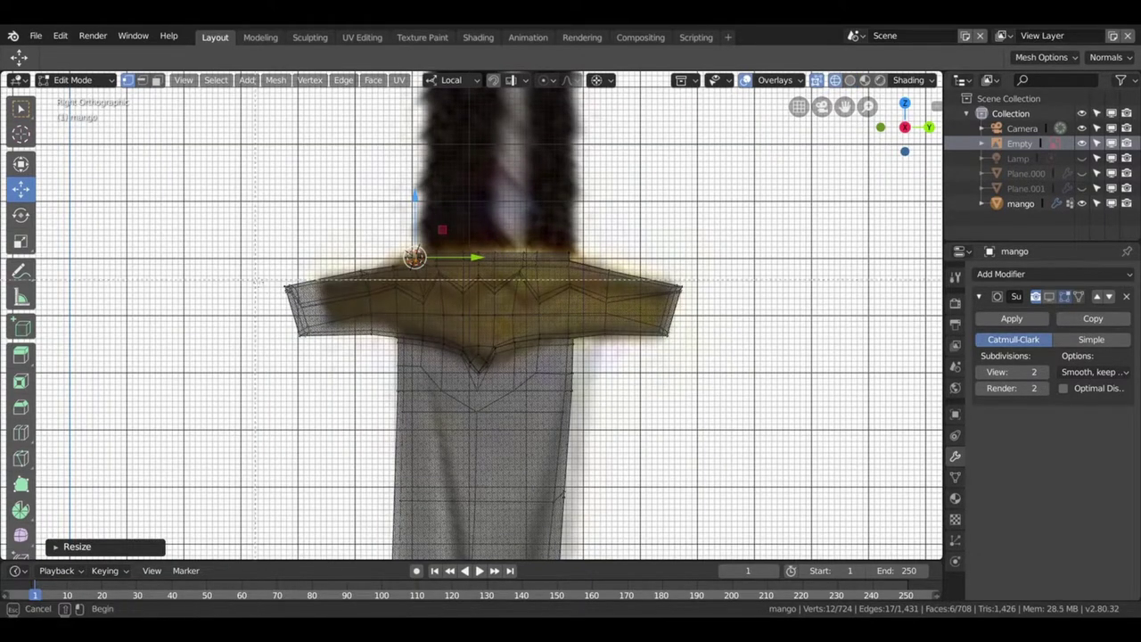
pyautogui.moveTo(263, 239); pyautogui.dragTo(704, 415)
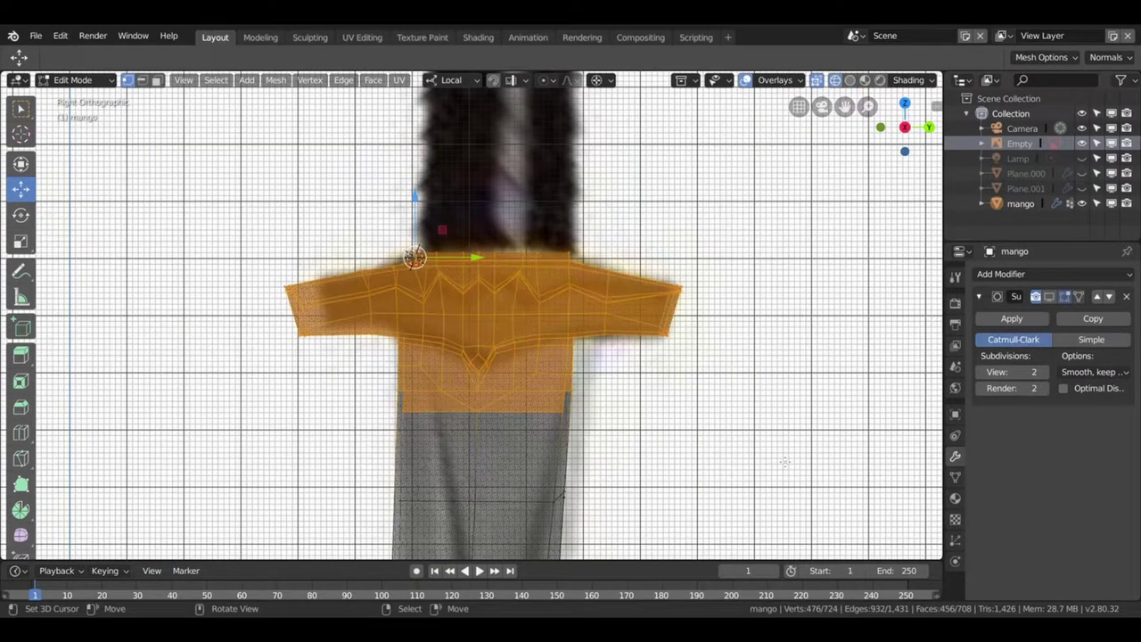
# - In face mode, grow the selection by one ring and box-select blade faces
pyautogui.click(156, 80)
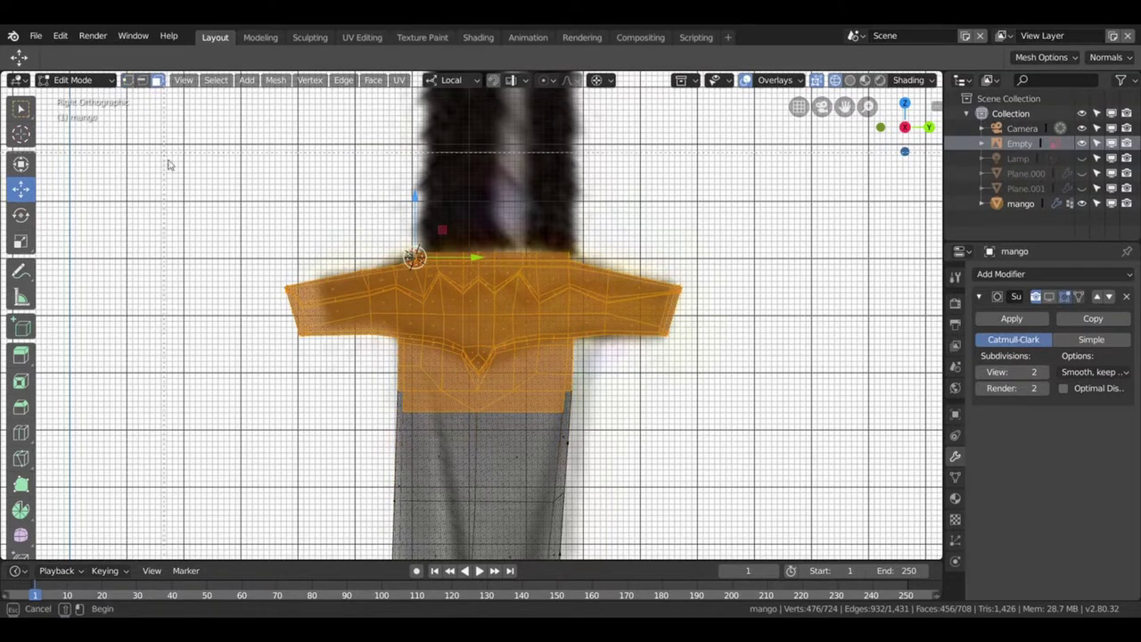
pyautogui.press('ctrl+KP_Add')
pyautogui.press('b')
pyautogui.moveTo(343, 390); pyautogui.dragTo(459, 467)
pyautogui.moveTo(459, 466); pyautogui.dragTo(523, 478)
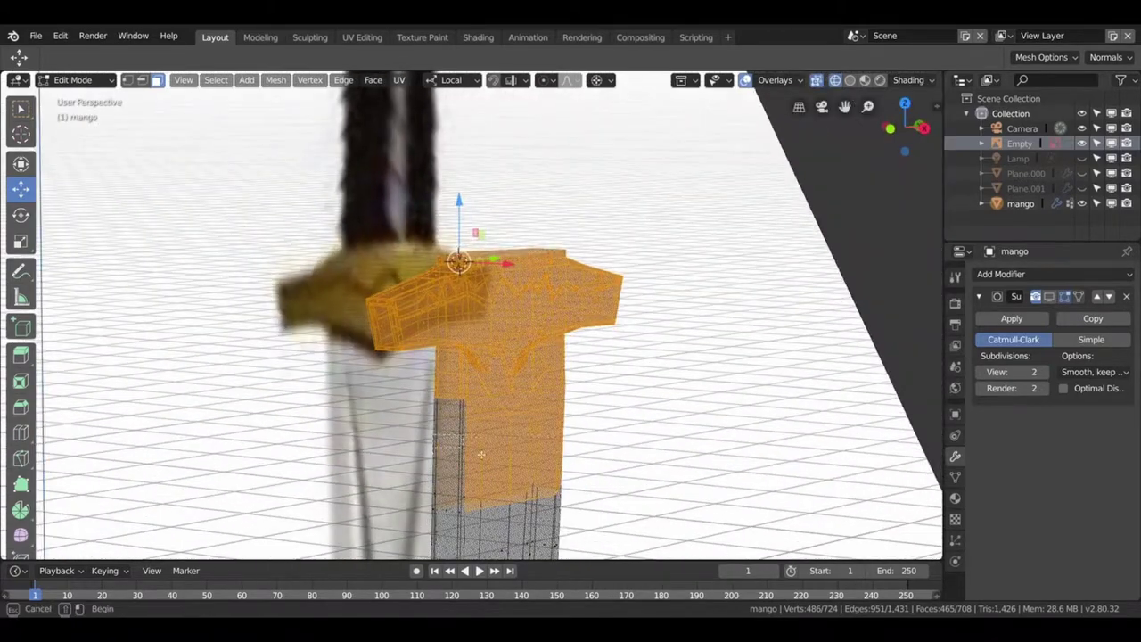
pyautogui.moveTo(523, 478); pyautogui.dragTo(513, 364)
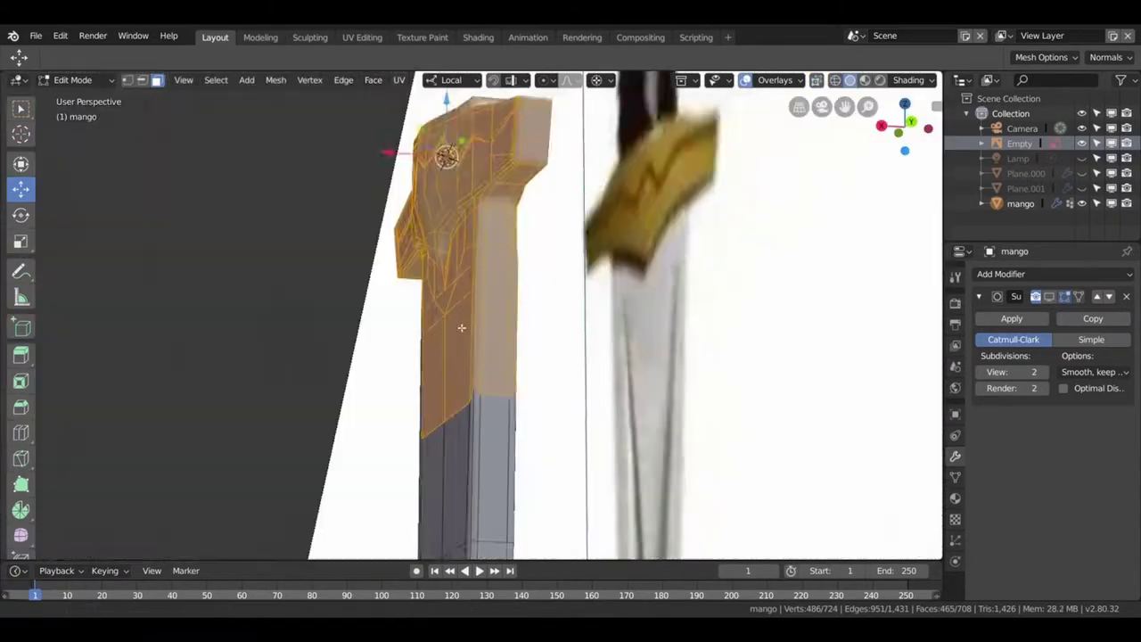
# - Vertex-slide the first two side vertices of the blade along their edges
pyautogui.press('1')
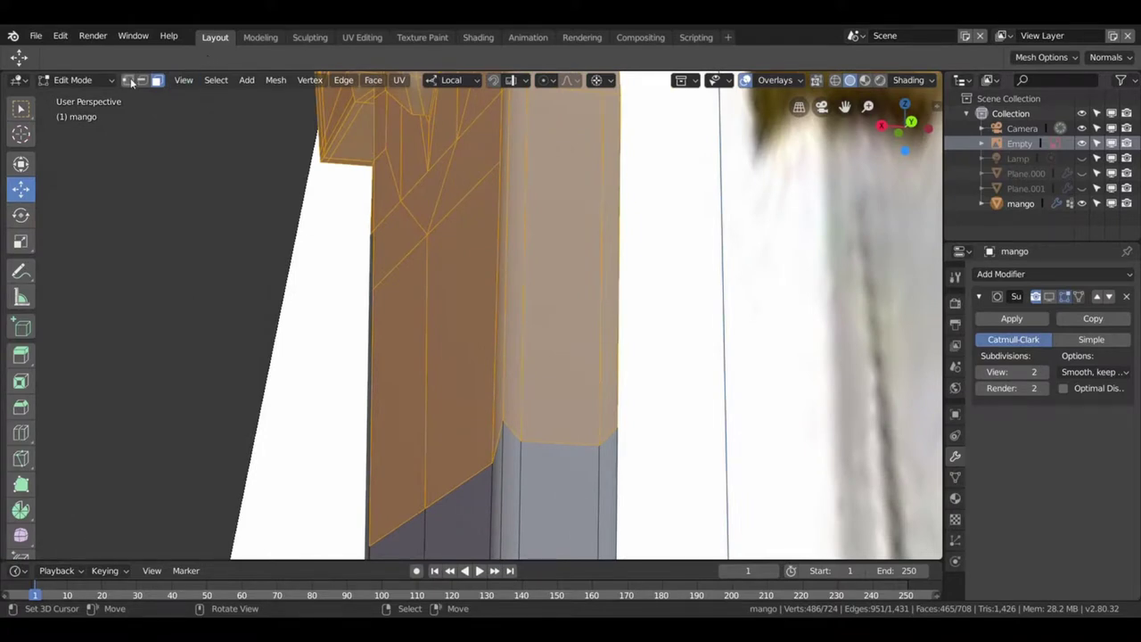
pyautogui.hotkey('alt', 'a')
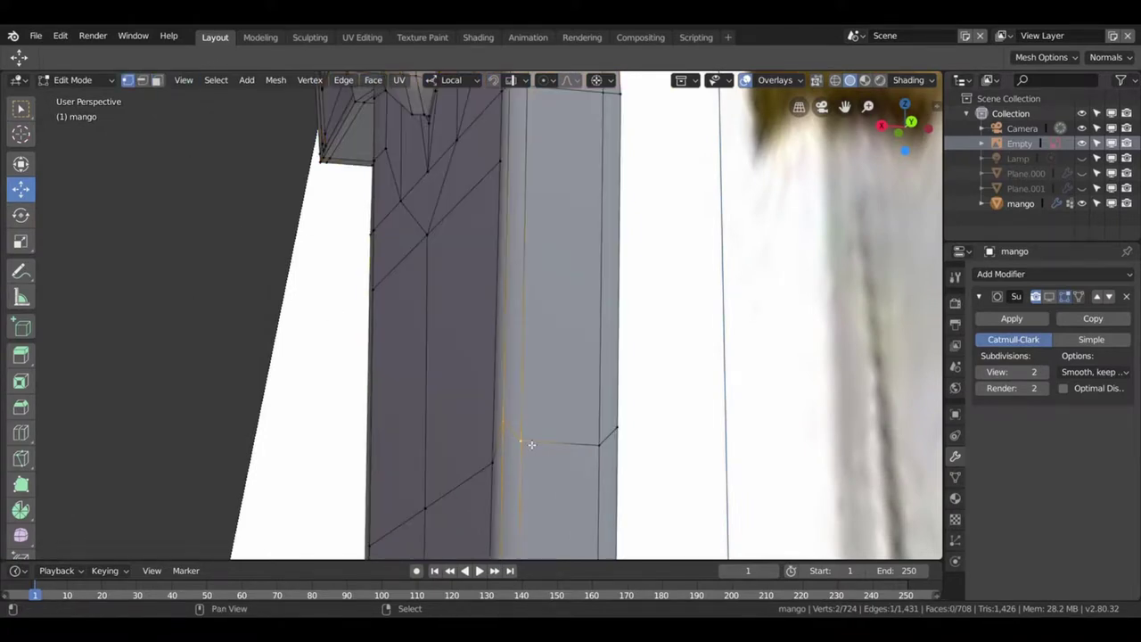
pyautogui.click(503, 426)
pyautogui.hotkey('shift', 'v')
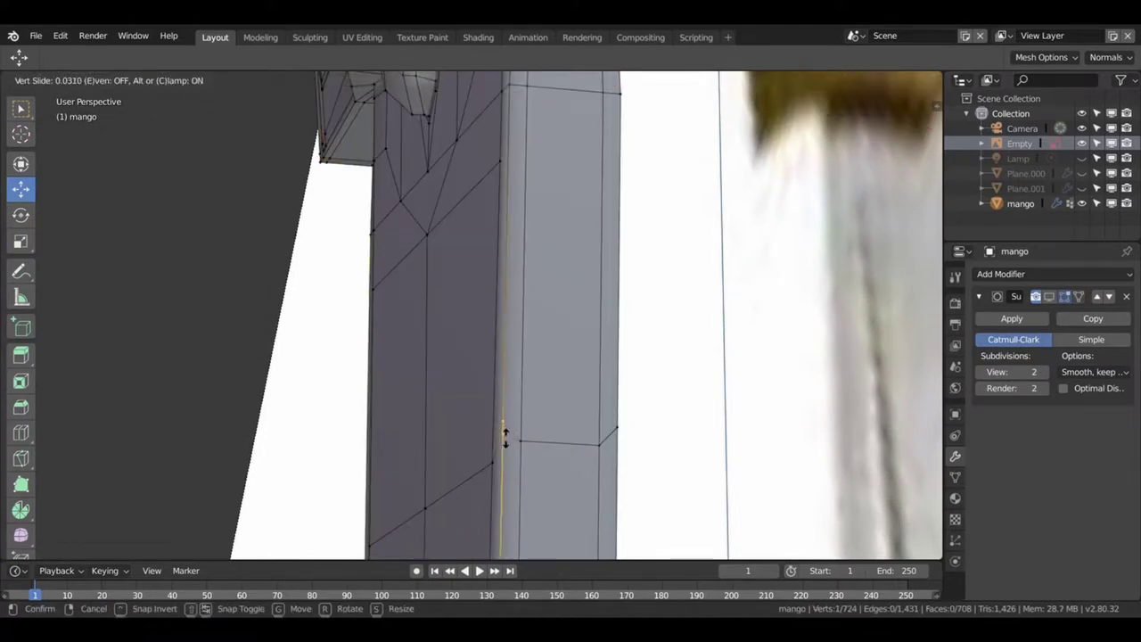
pyautogui.click(504, 461)
pyautogui.click(522, 441)
pyautogui.hotkey('shift', 'v')
pyautogui.click(521, 453)
# - Slide another blade-edge vertex and move the vertex near the blade corner
pyautogui.click(600, 448)
pyautogui.hotkey('shift', 'v')
pyautogui.click(597, 453)
pyautogui.click(627, 432)
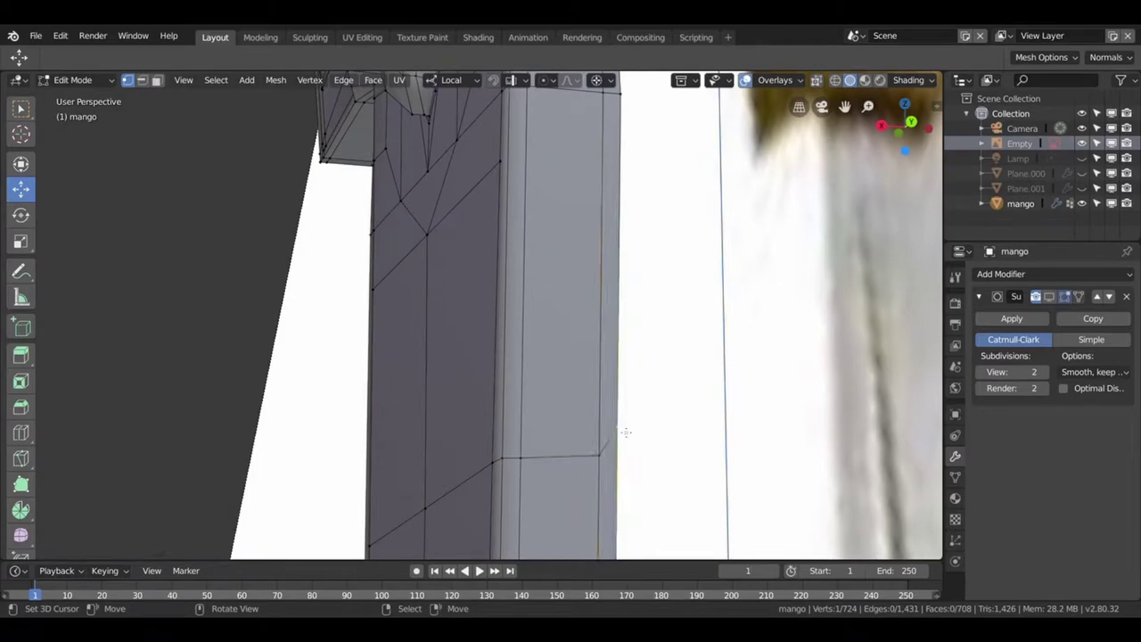
pyautogui.press('g')
pyautogui.click(627, 456)
# - In Right wireframe view, select the guard and upper blade faces and duplicate them
pyautogui.press('KP_3')
pyautogui.press('z')
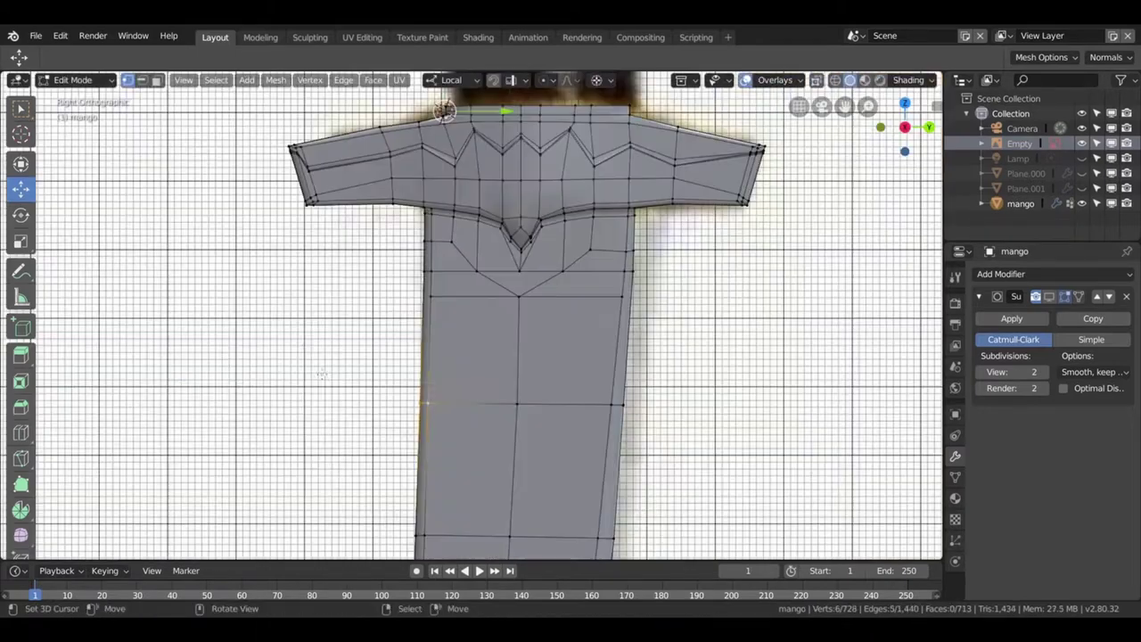
pyautogui.click(413, 377)
pyautogui.scroll(-3)
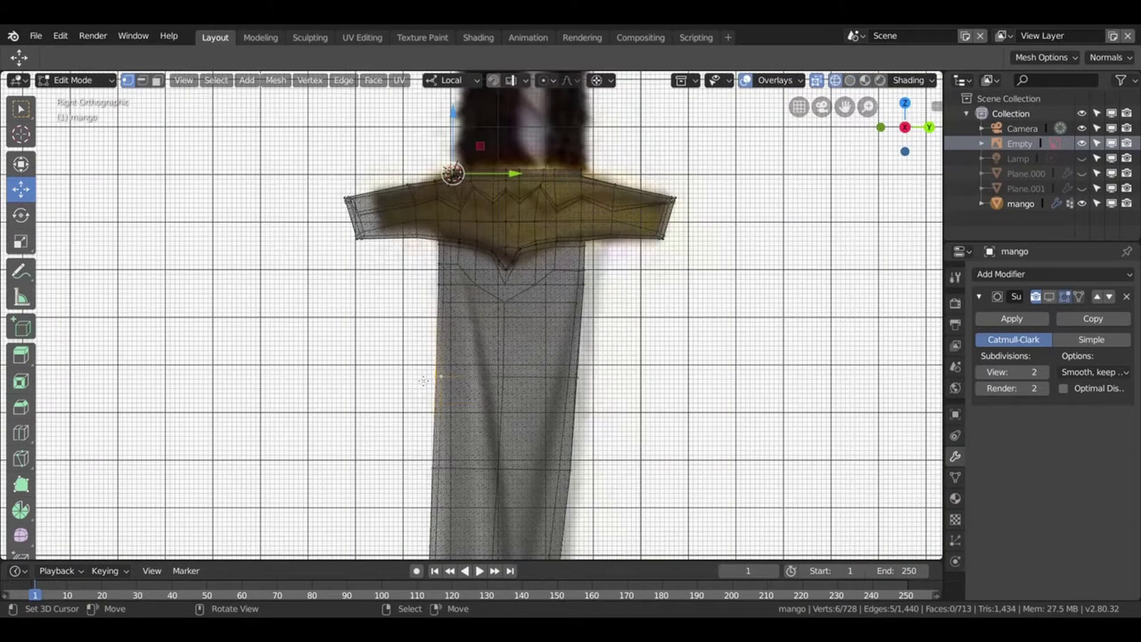
pyautogui.scroll(-3)
pyautogui.click(156, 81)
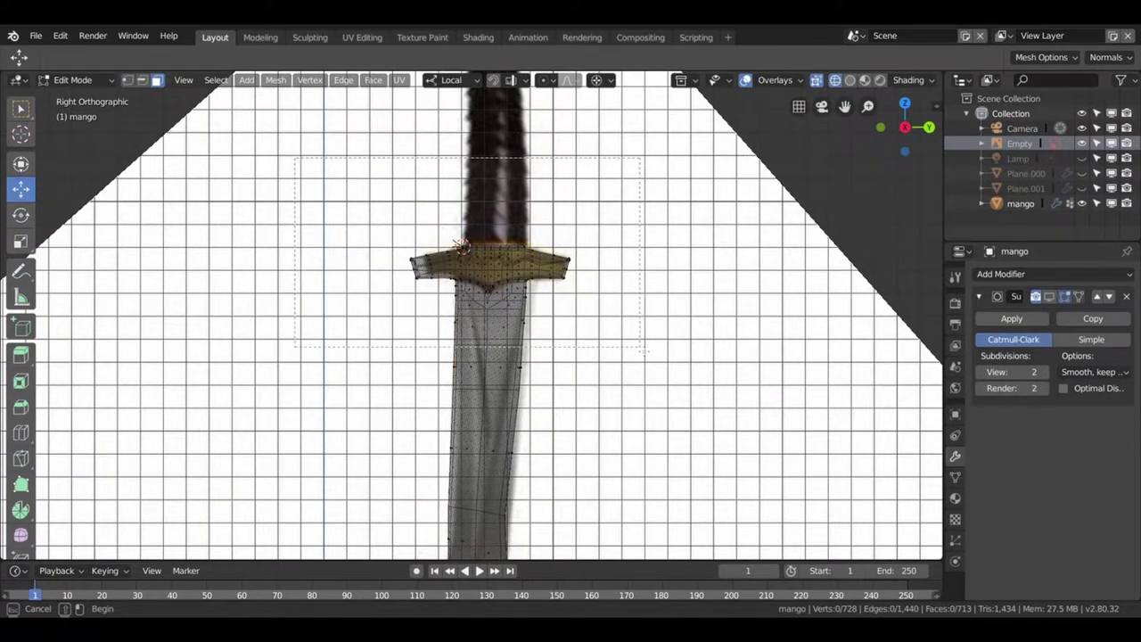
pyautogui.moveTo(351, 134); pyautogui.dragTo(643, 351)
pyautogui.hotkey('shift', 'd')
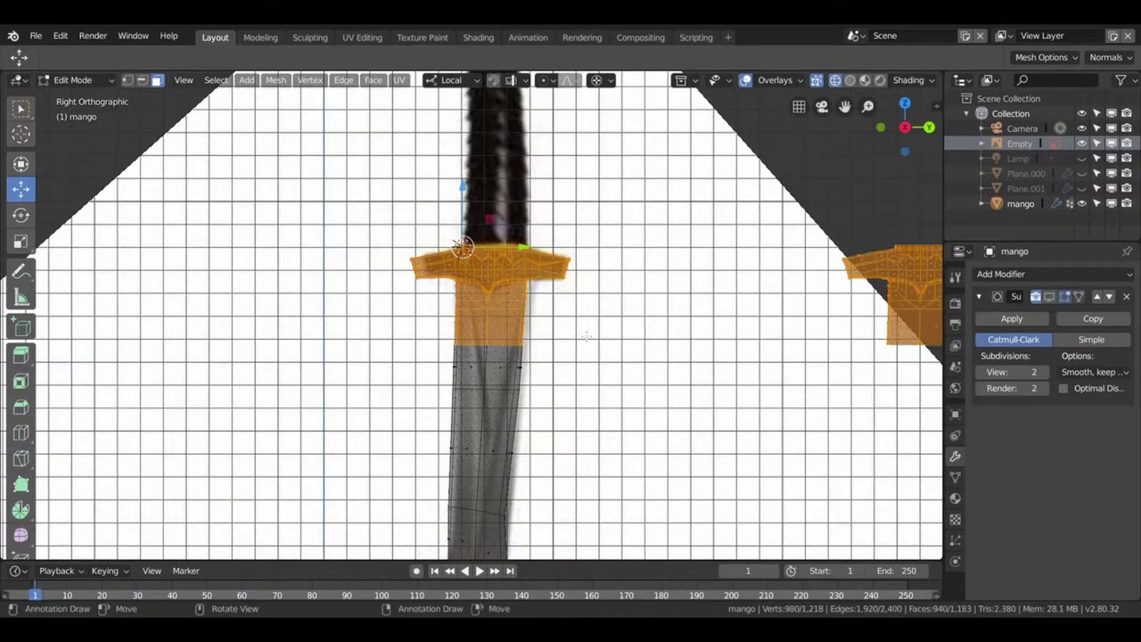
# - Save the file as a new incremented version of espadablend.blend
pyautogui.click(36, 36)
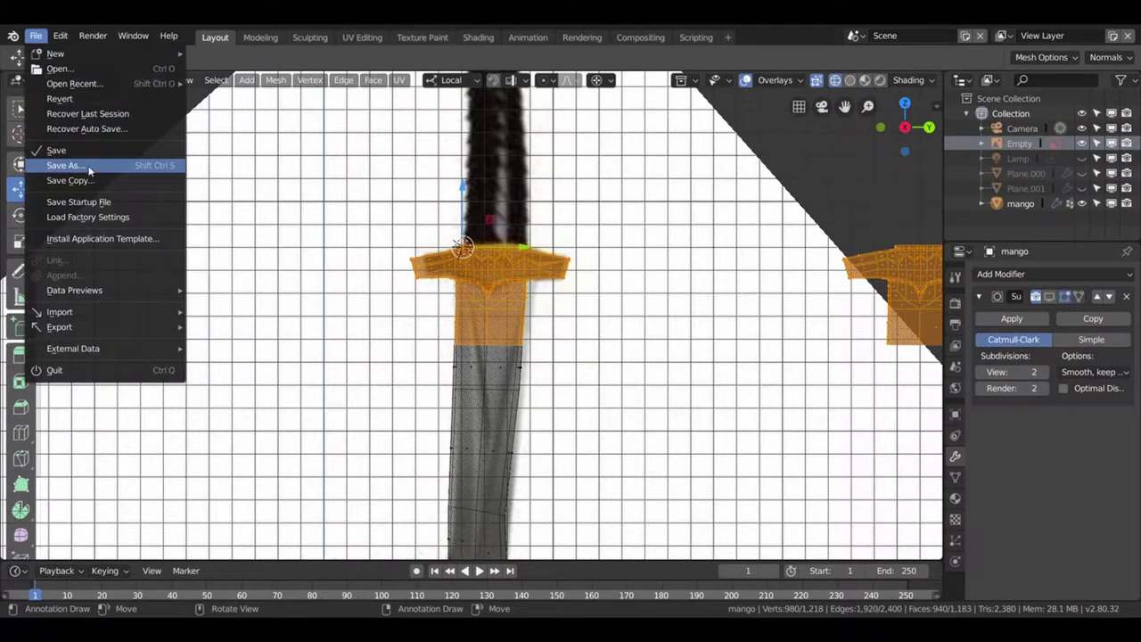
pyautogui.click(88, 165)
pyautogui.click(1035, 116)
pyautogui.click(1120, 101)
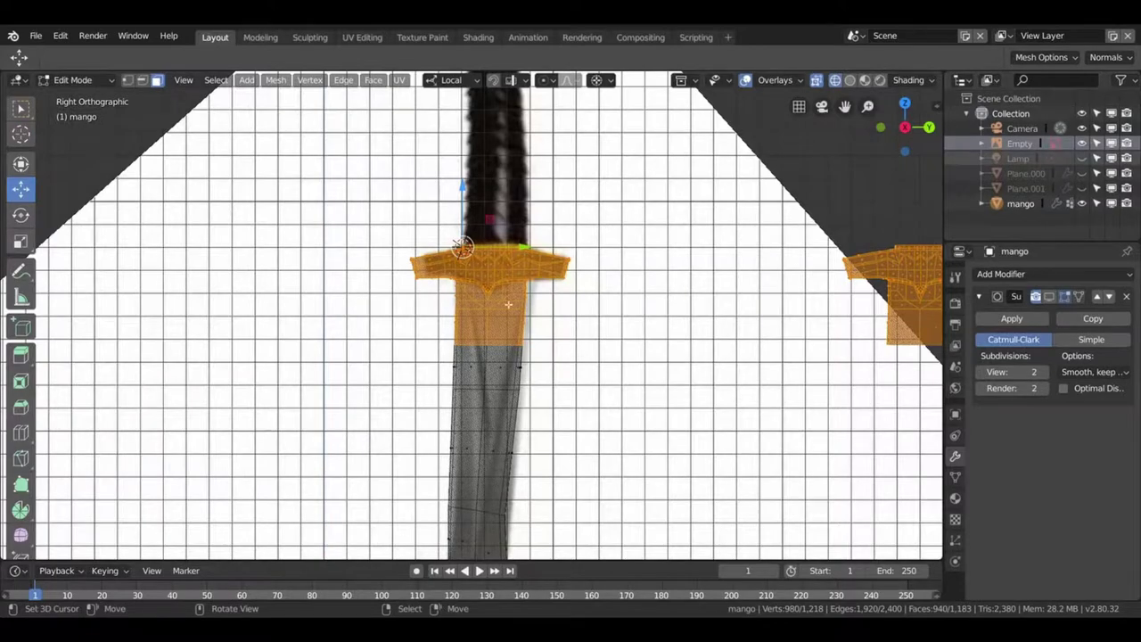
pyautogui.scroll(3)
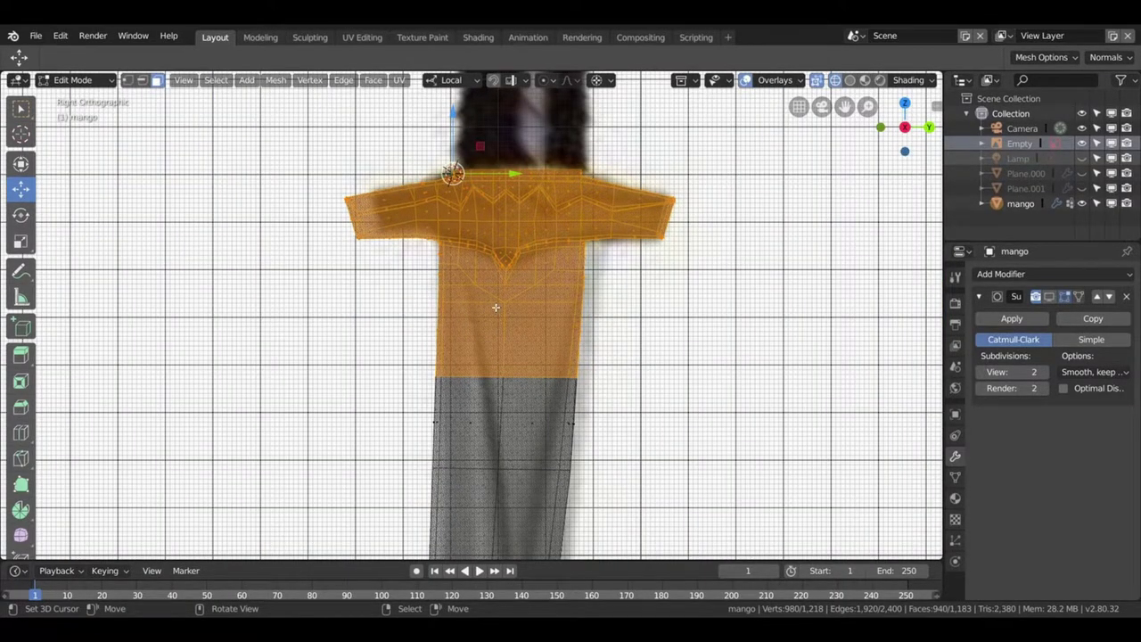
pyautogui.moveTo(495, 307); pyautogui.dragTo(436, 408)
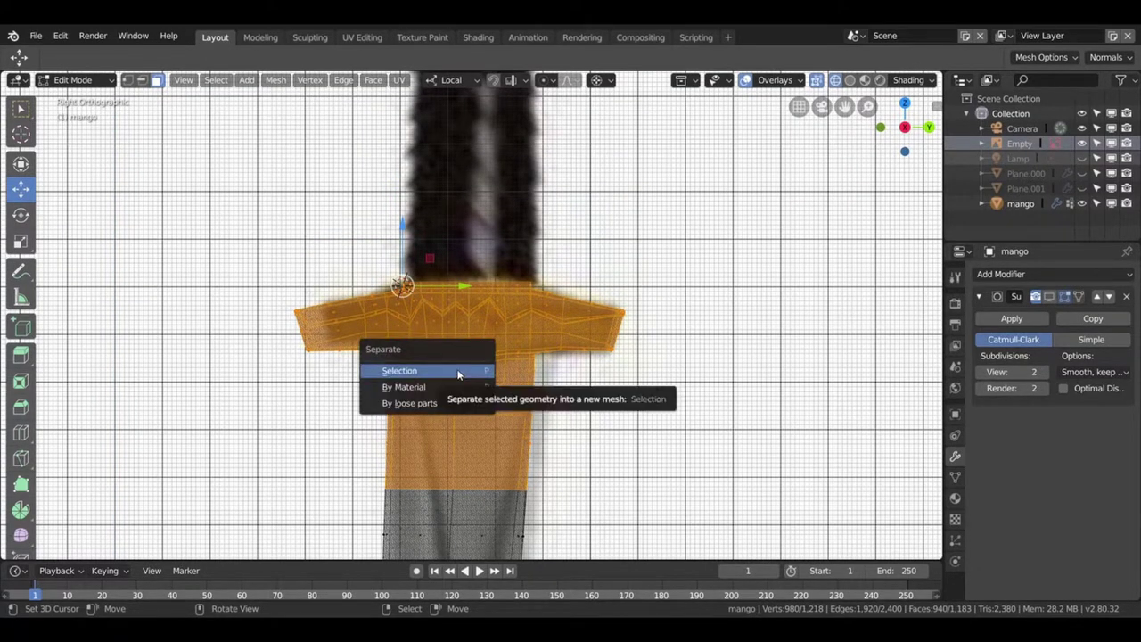
# - Separate the guard faces into mango.001 and edit it in solid shading
pyautogui.click(457, 374)
pyautogui.press('Tab')
pyautogui.click(456, 376)
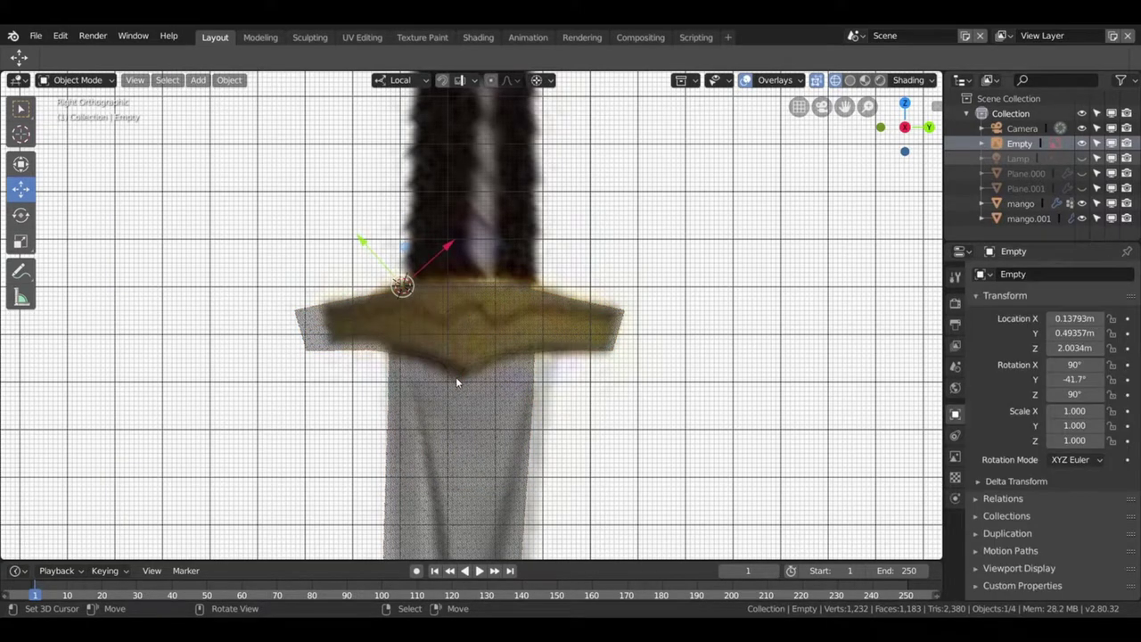
pyautogui.click(479, 374)
pyautogui.moveTo(479, 374); pyautogui.dragTo(493, 311)
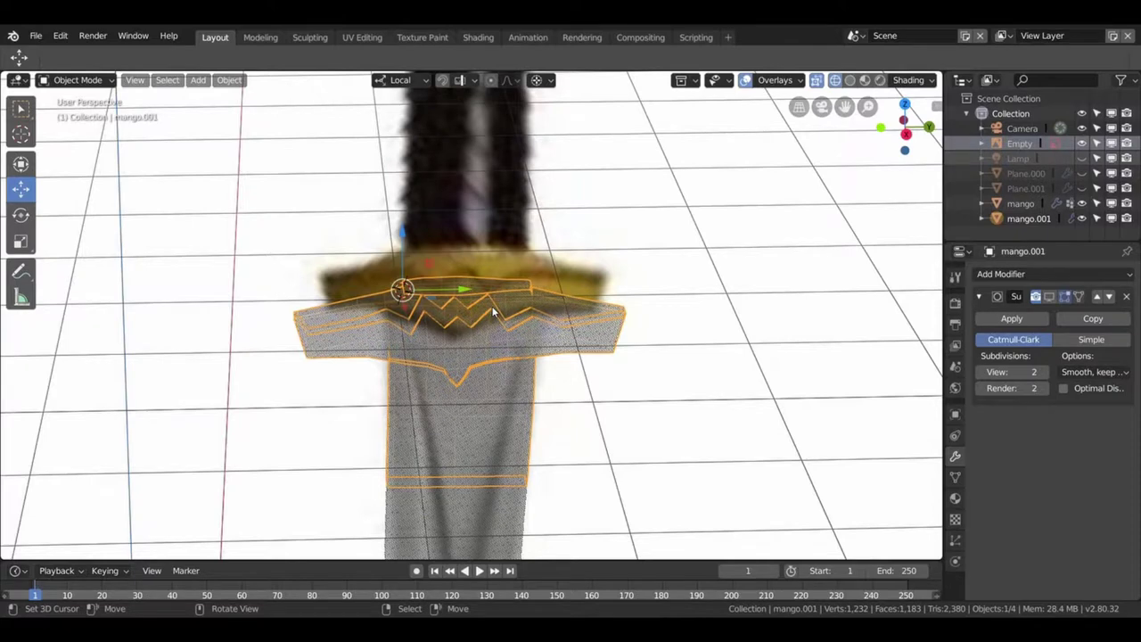
pyautogui.press('Tab')
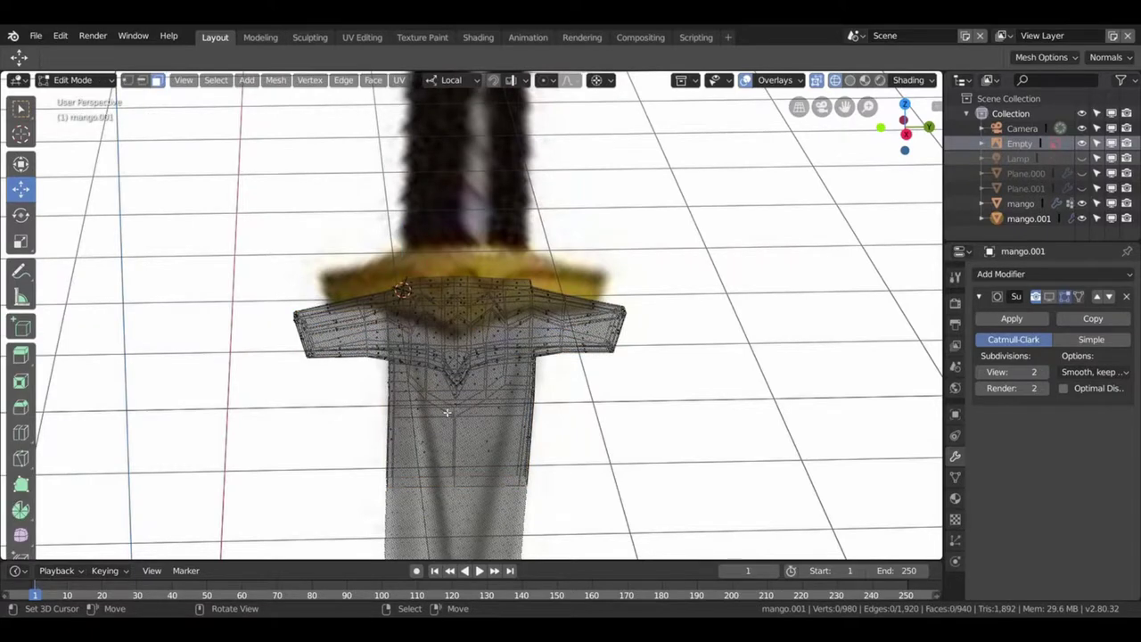
pyautogui.press('z')
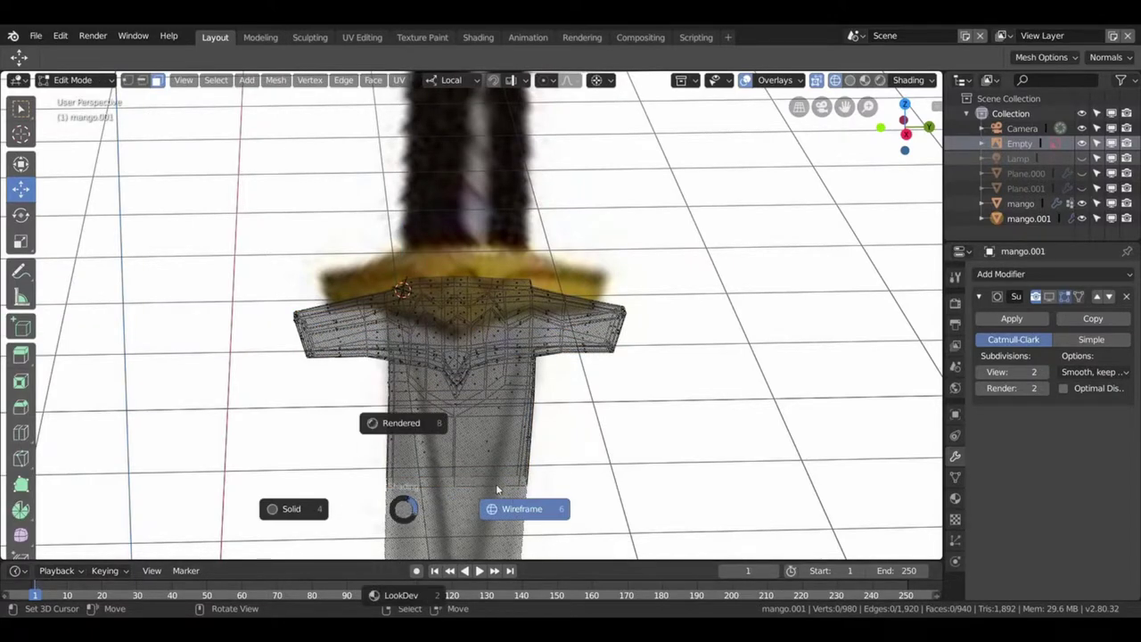
pyautogui.click(297, 510)
pyautogui.scroll(3)
pyautogui.moveTo(471, 426); pyautogui.dragTo(138, 84)
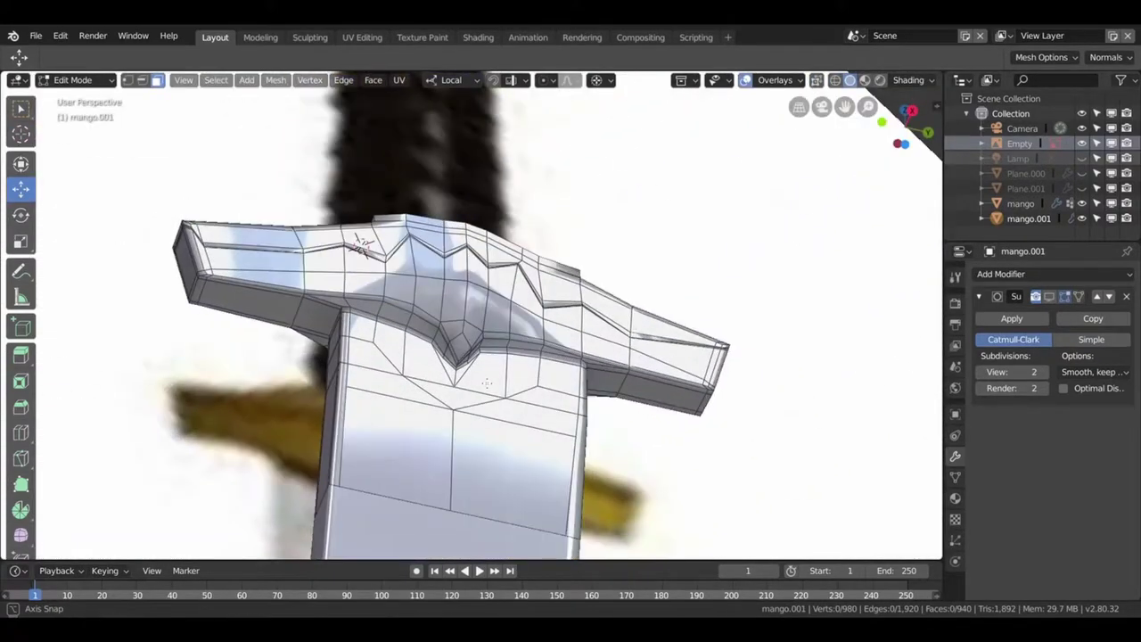
# - Join a vertex in the guard's central notch to one lower on the hilt with a cut
pyautogui.click(128, 81)
pyautogui.click(448, 363)
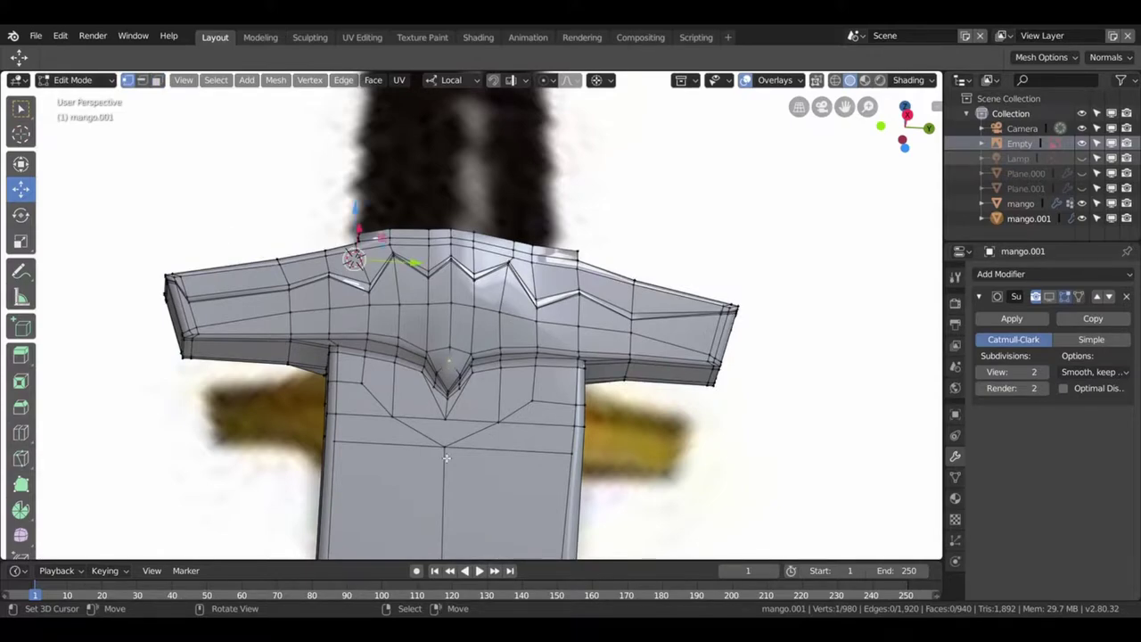
pyautogui.click(450, 453)
pyautogui.press('j')
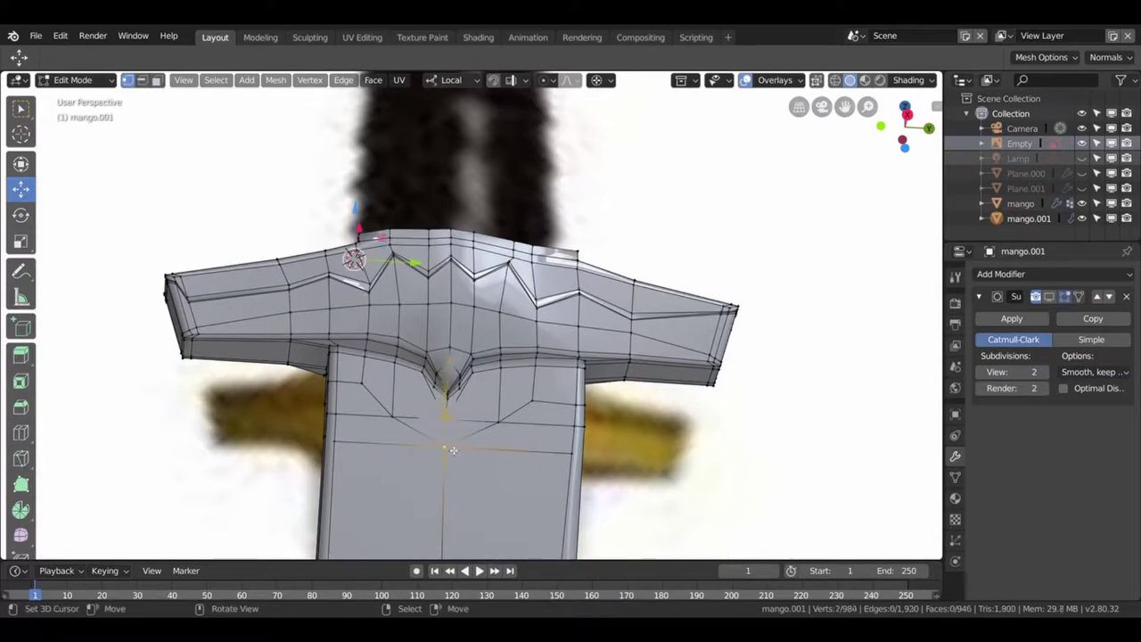
pyautogui.moveTo(451, 453); pyautogui.dragTo(436, 395)
# - In X-ray, connect a second notch vertex pair with a cut, then view from the right
pyautogui.hotkey('alt', 'z')
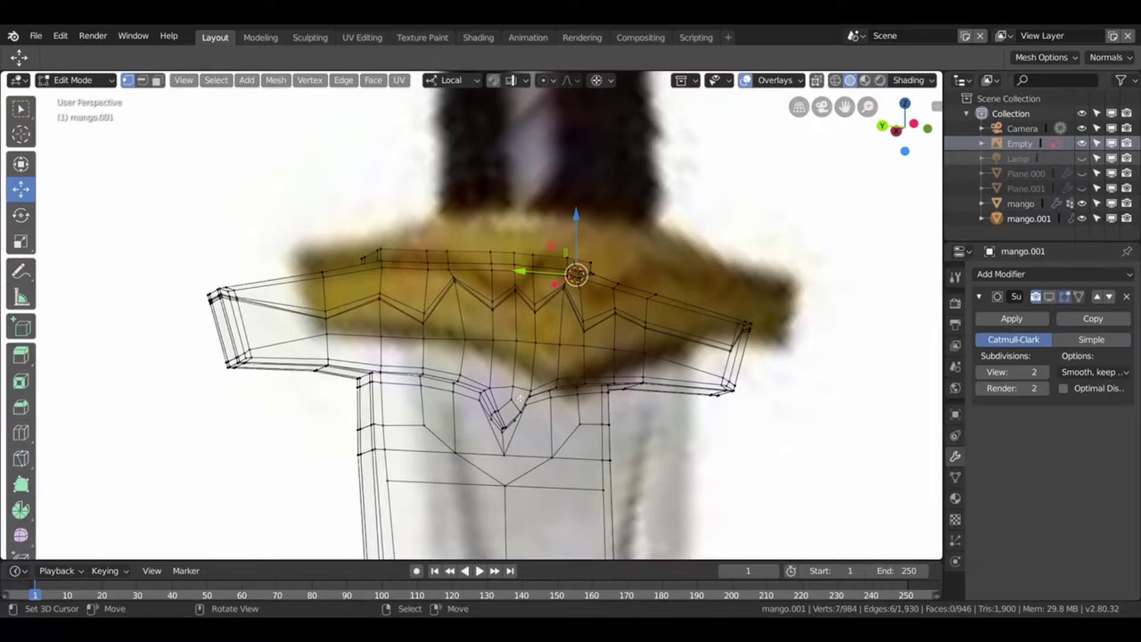
pyautogui.click(515, 404)
pyautogui.click(515, 488)
pyautogui.press('j')
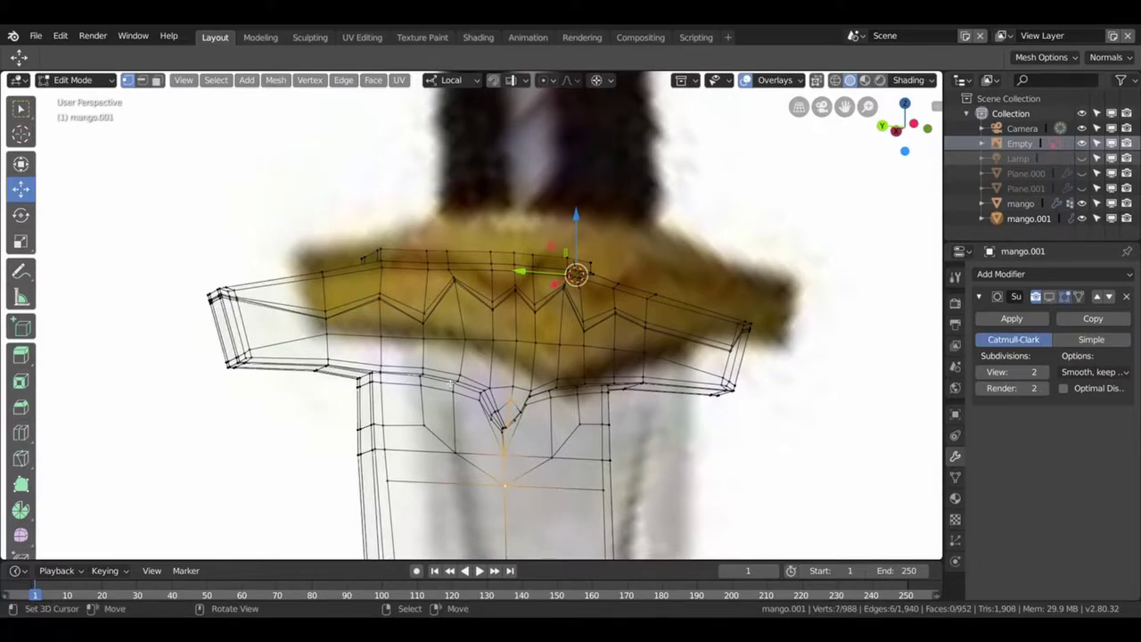
pyautogui.moveTo(451, 382); pyautogui.dragTo(664, 438)
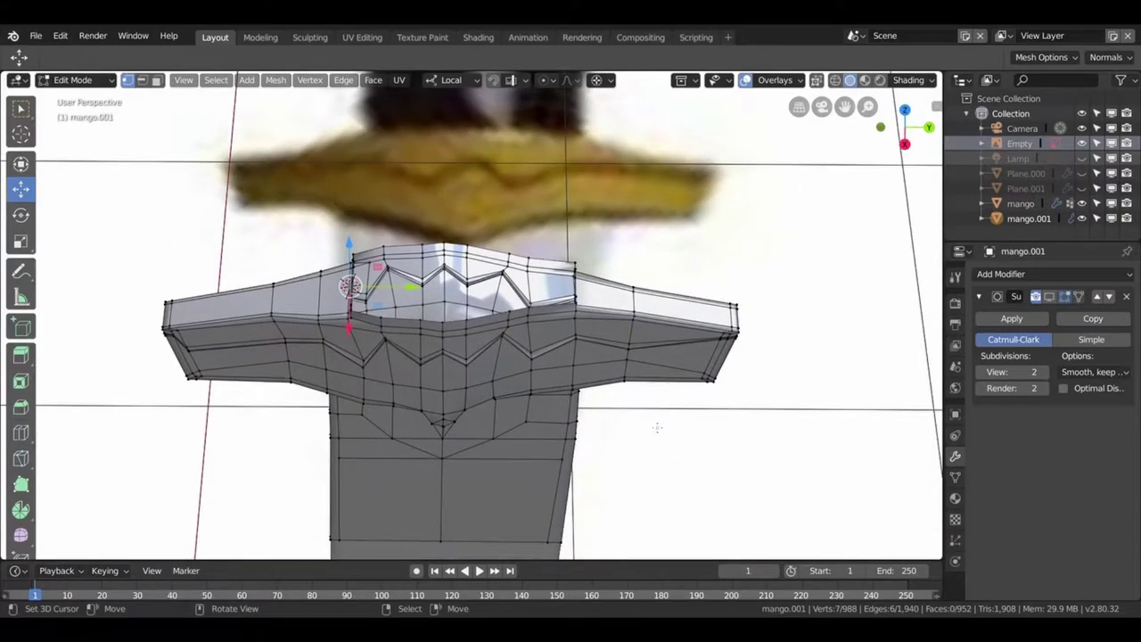
pyautogui.press('KP_3')
pyautogui.scroll(-3)
pyautogui.scroll(-3)
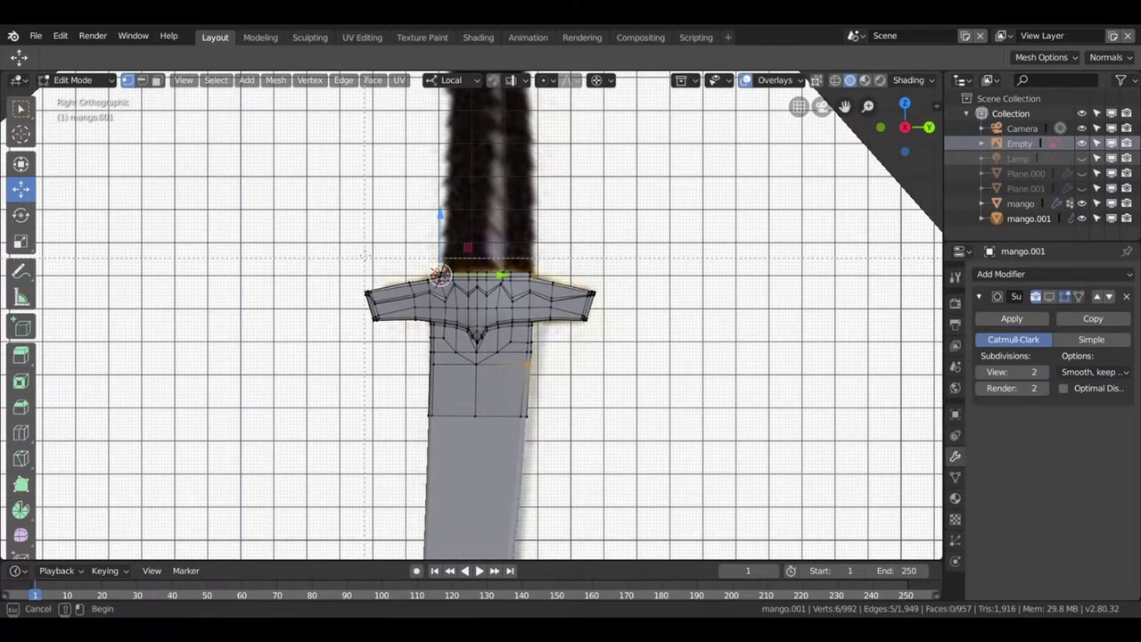
# - In wireframe, box-select the left half of mango.001's guard and hilt faces and delete them
pyautogui.press('z')
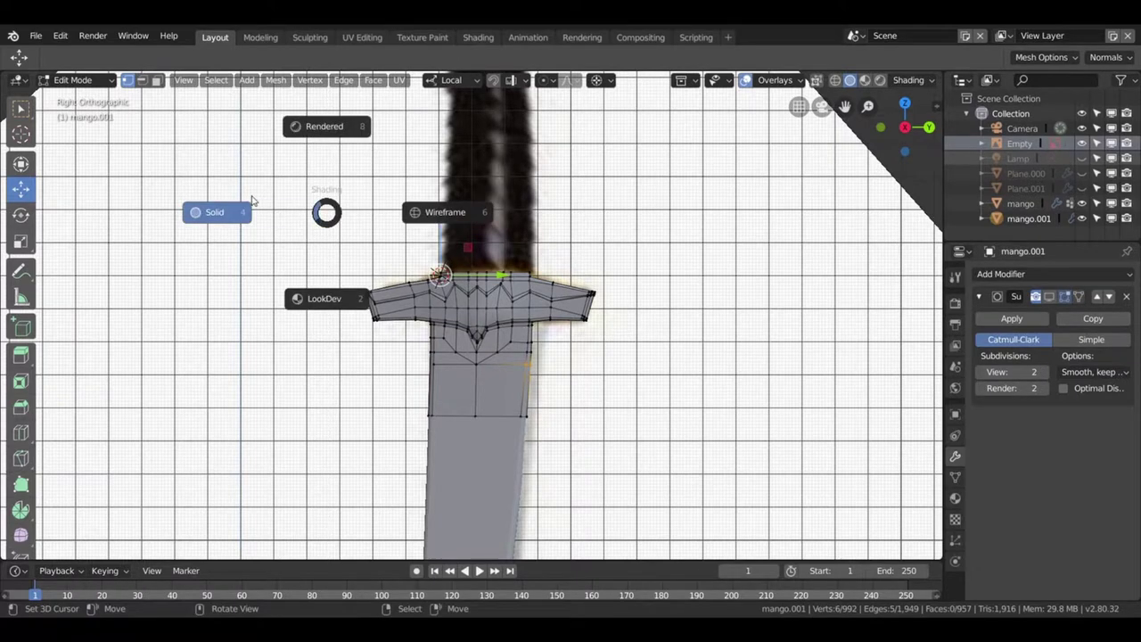
pyautogui.click(399, 222)
pyautogui.press('b')
pyautogui.moveTo(305, 204); pyautogui.dragTo(480, 447)
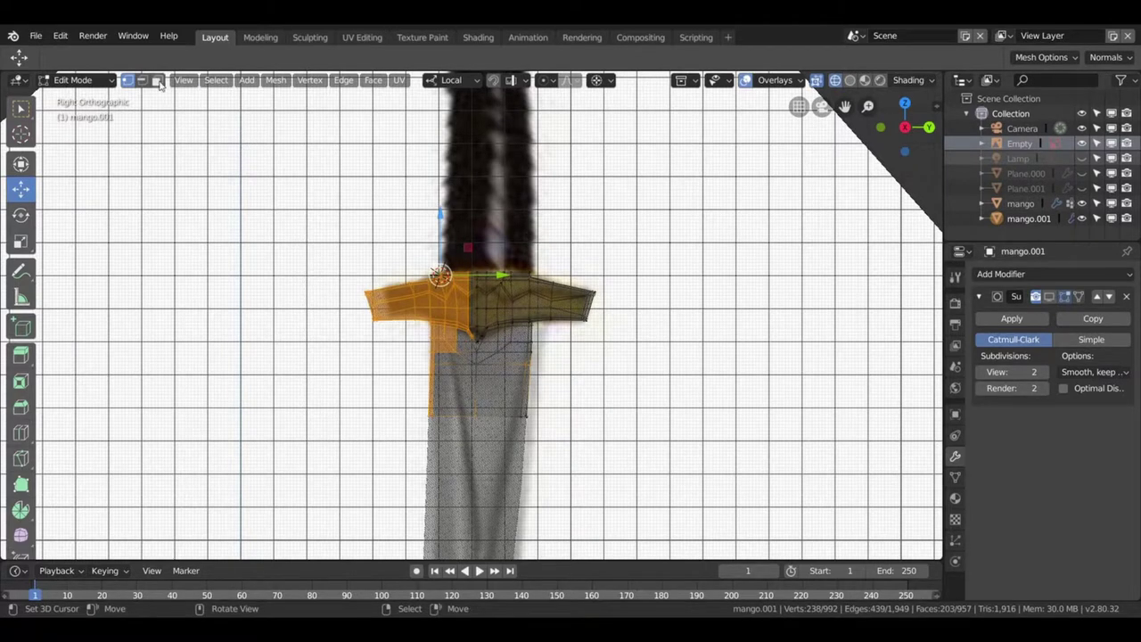
pyautogui.click(157, 81)
pyautogui.press('b')
pyautogui.moveTo(241, 182); pyautogui.dragTo(482, 475)
pyautogui.press('x')
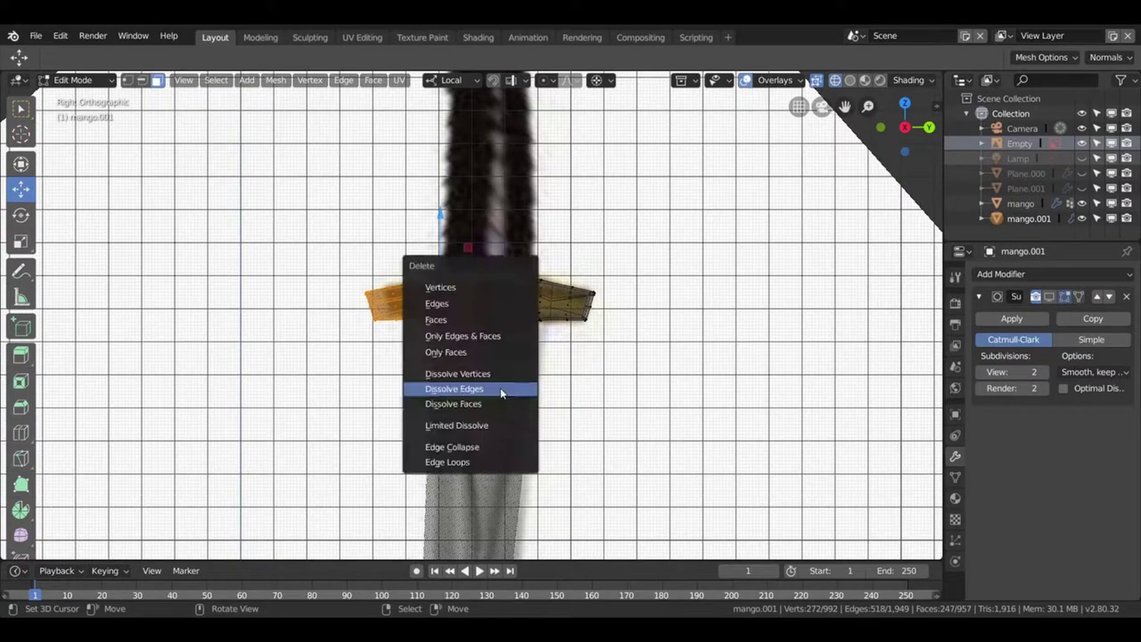
pyautogui.click(462, 326)
pyautogui.moveTo(452, 344); pyautogui.dragTo(453, 389)
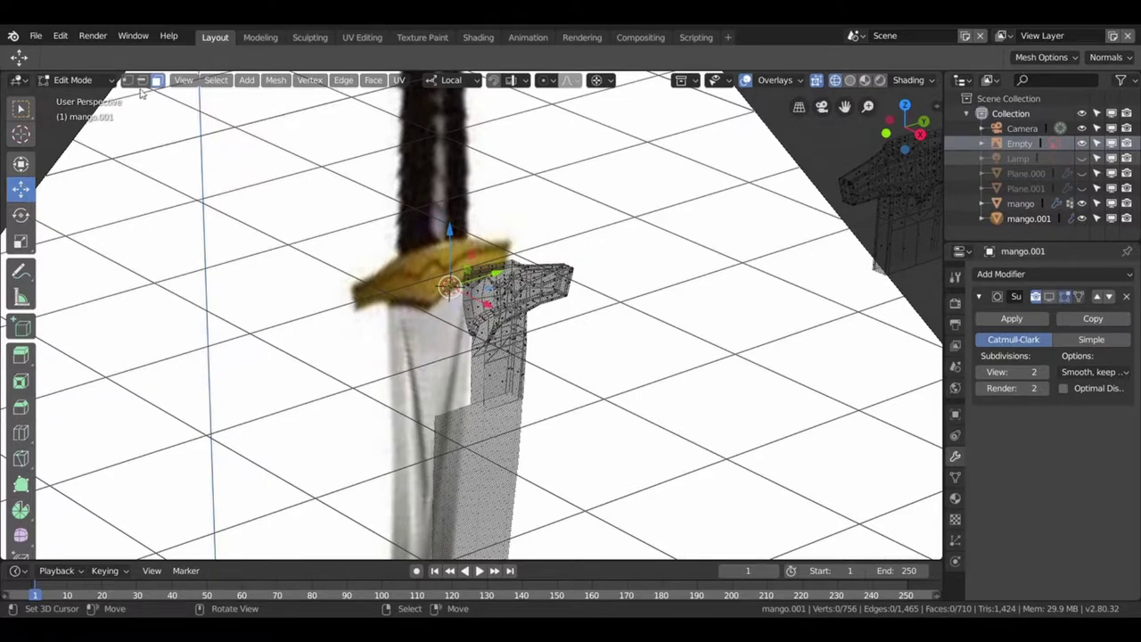
# - In edge select mode, pick the guard's cut-side edge loops and restore solid shading
pyautogui.click(141, 80)
pyautogui.click(493, 379)
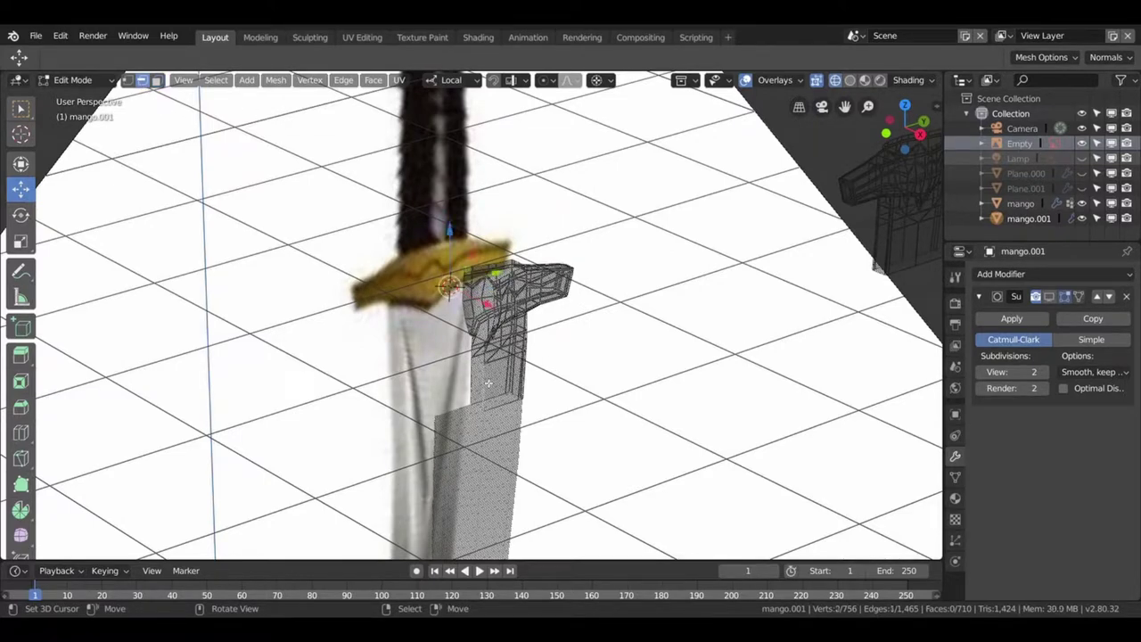
pyautogui.click(489, 383)
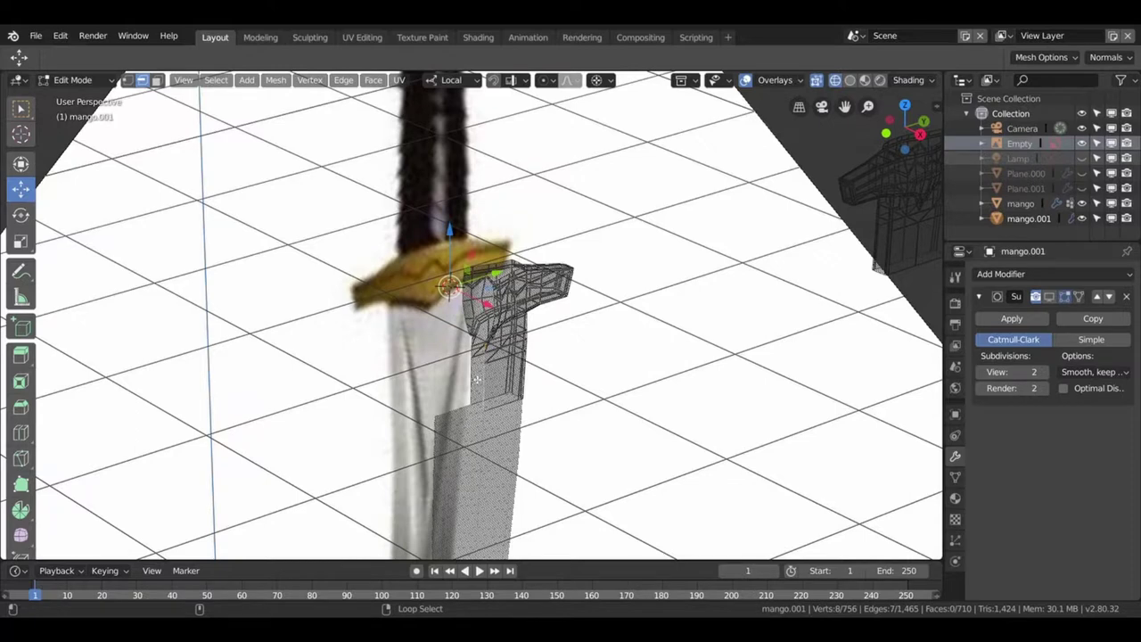
pyautogui.hotkey('shift', 'd')
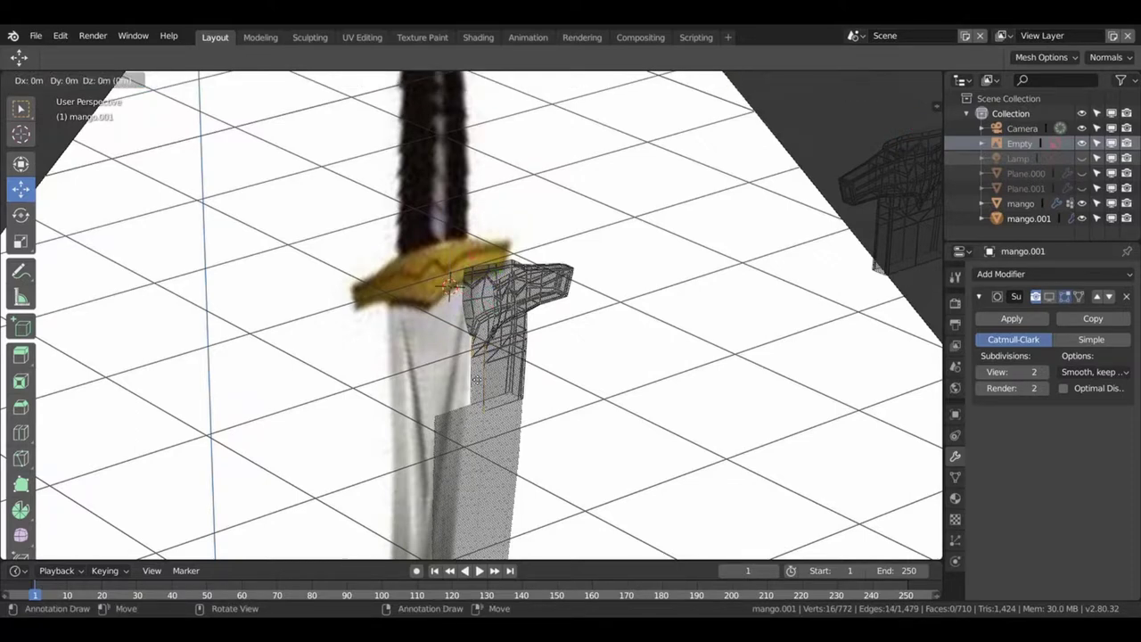
pyautogui.rightClick(477, 379)
pyautogui.rightClick(549, 288)
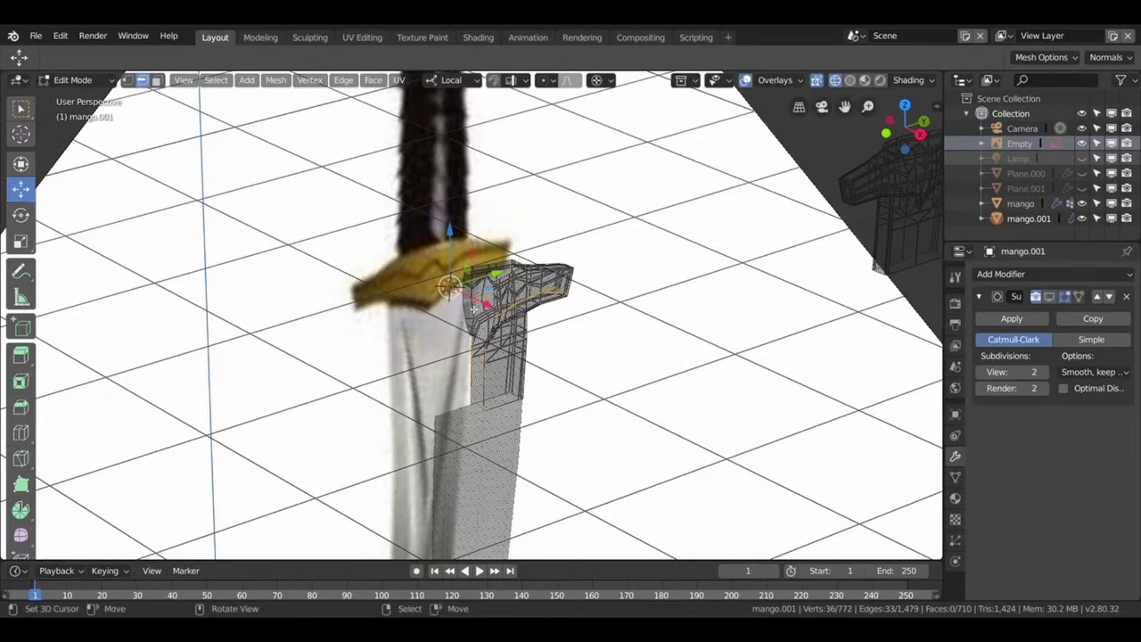
pyautogui.press('z')
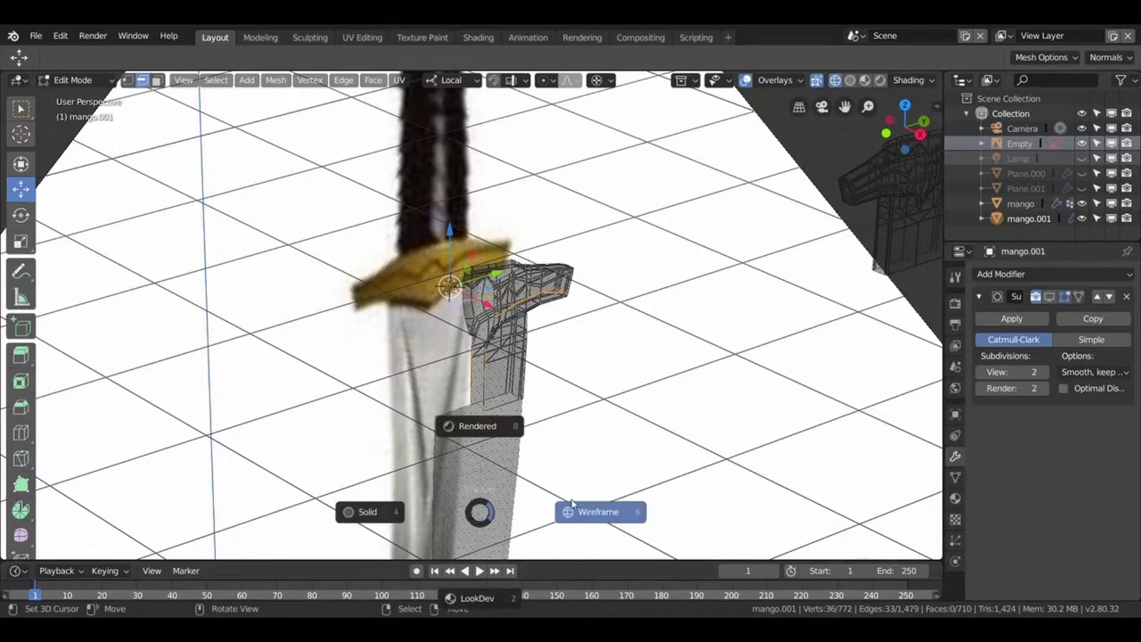
pyautogui.press('z')
pyautogui.press('z')
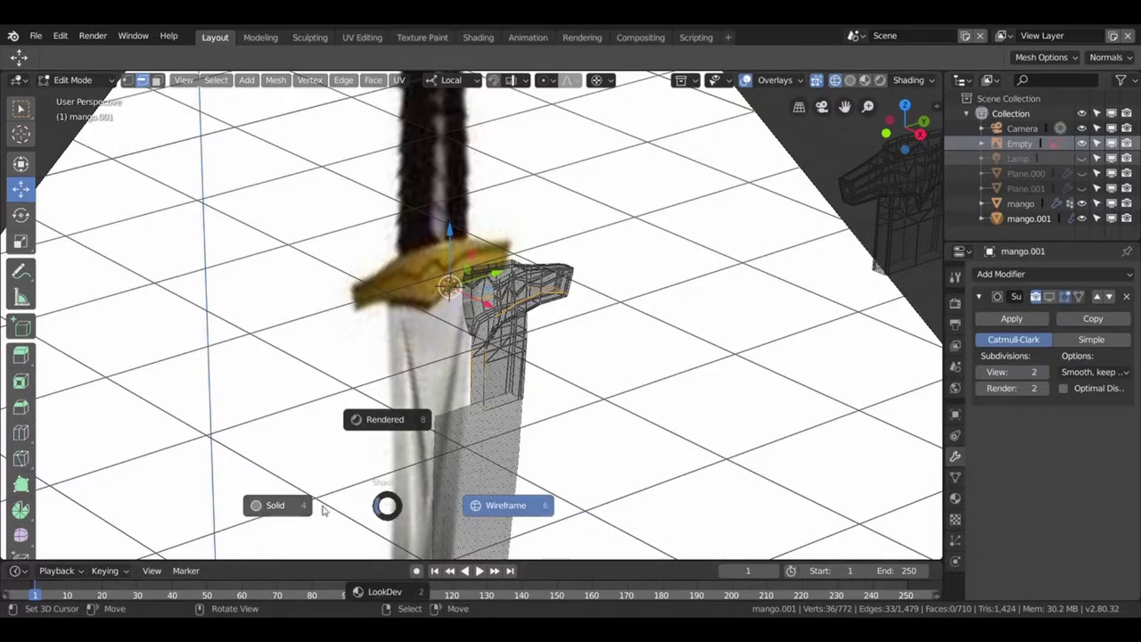
pyautogui.click(464, 504)
# - Select all the open centre edge loops along the half guard's cut side and hilt
pyautogui.scroll(3)
pyautogui.scroll(3)
pyautogui.click(504, 428)
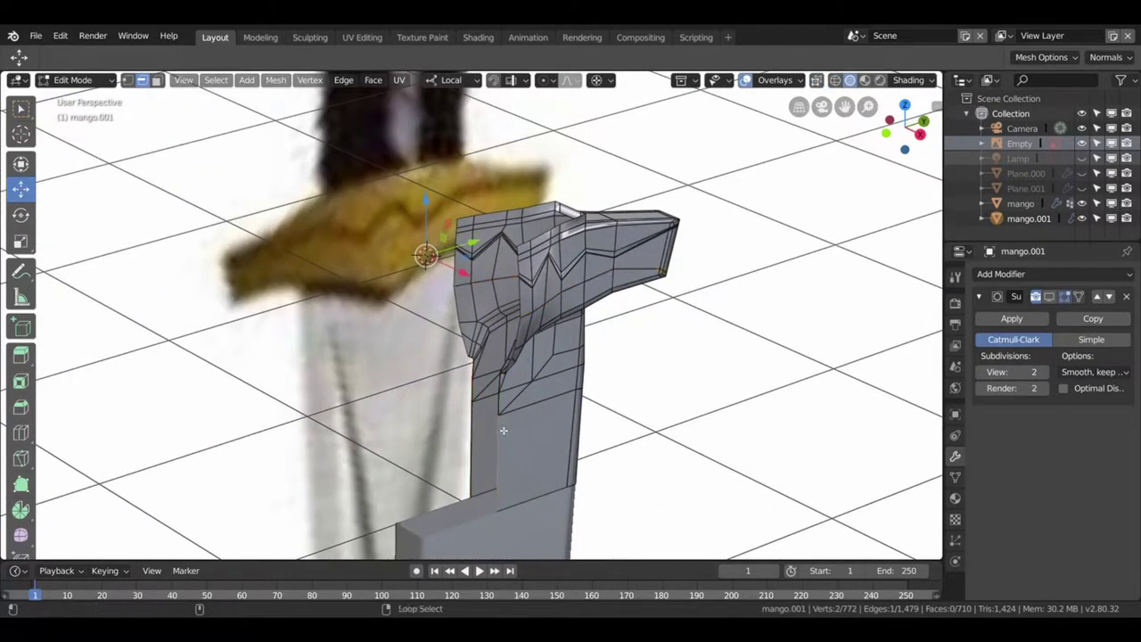
pyautogui.click(473, 406)
pyautogui.click(463, 308)
pyautogui.click(522, 300)
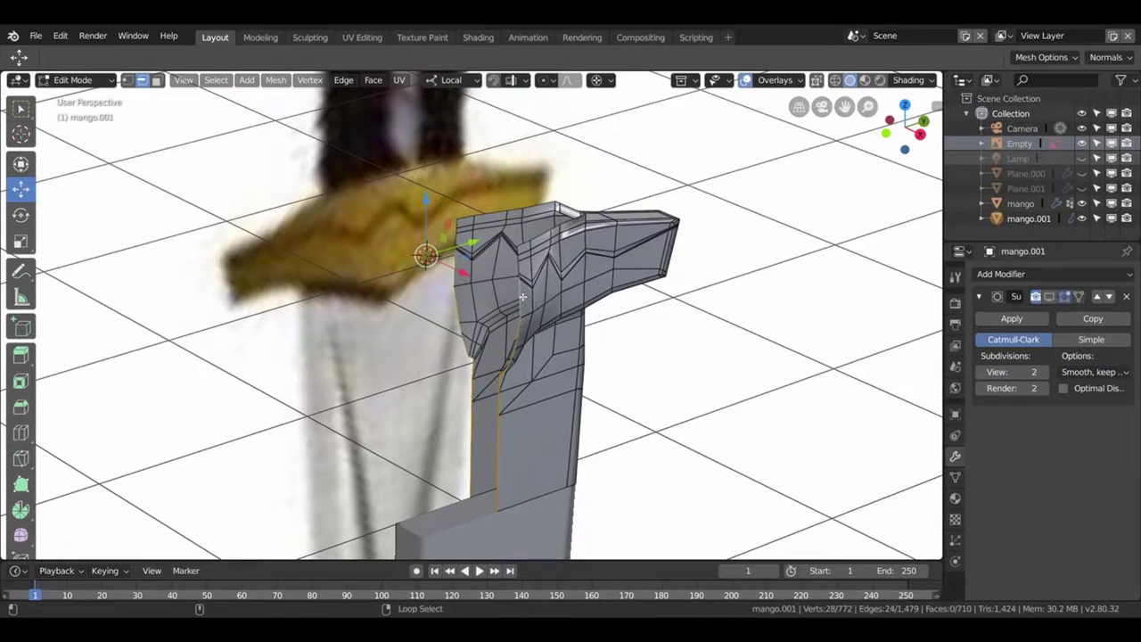
pyautogui.click(464, 237)
pyautogui.click(464, 236)
pyautogui.click(463, 228)
# - Snap the 3D cursor to the selected centre edges and return to Object Mode
pyautogui.hotkey('shift', 's')
pyautogui.click(515, 378)
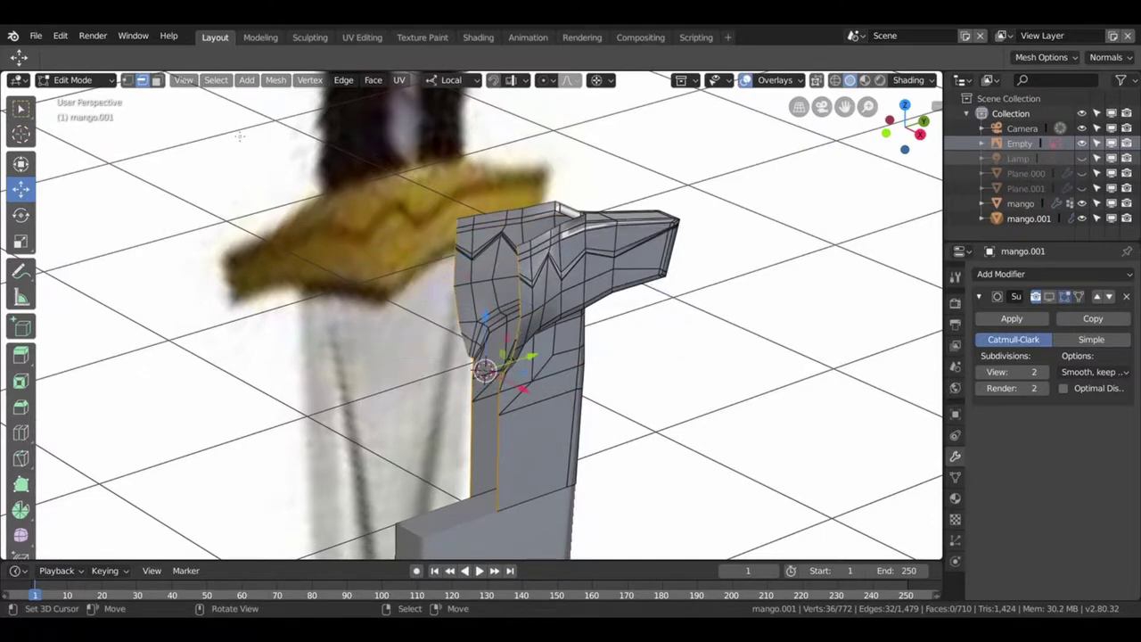
pyautogui.press('Tab')
pyautogui.click(229, 81)
pyautogui.moveTo(245, 113)
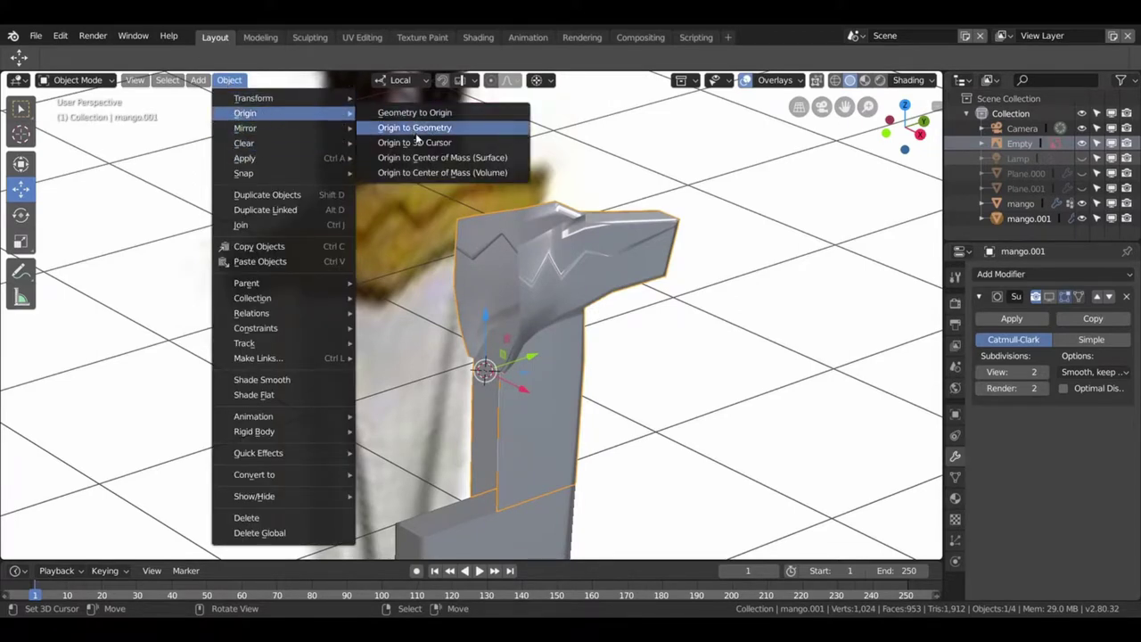
# - Set the guard's origin to the 3D cursor and add a Mirror modifier
pyautogui.click(392, 144)
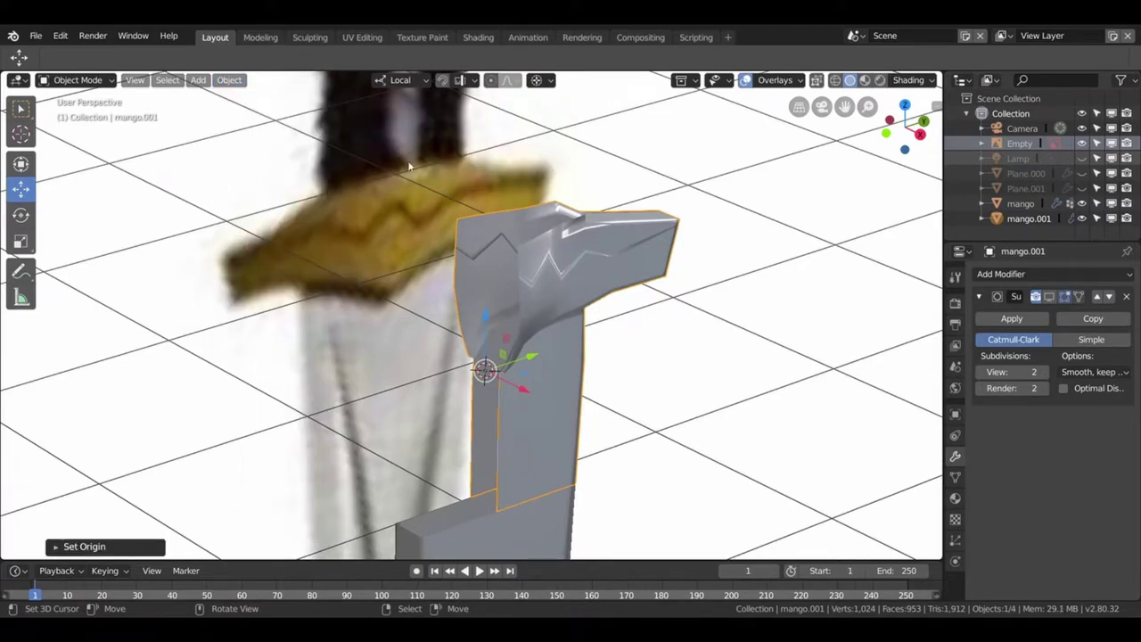
pyautogui.moveTo(567, 362); pyautogui.dragTo(678, 357)
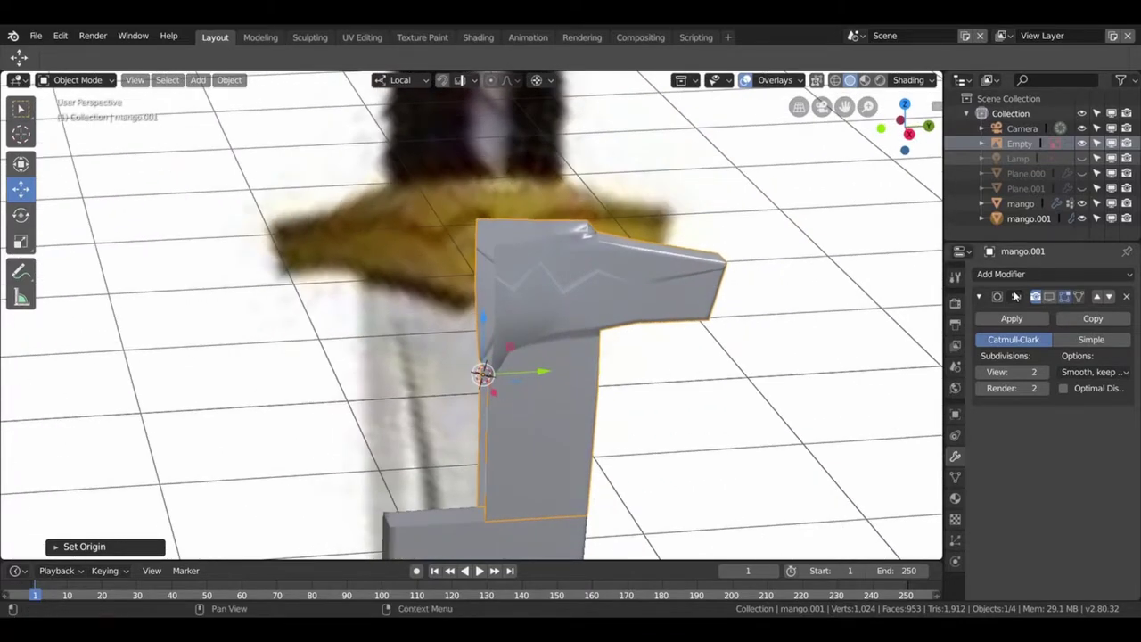
pyautogui.click(1093, 275)
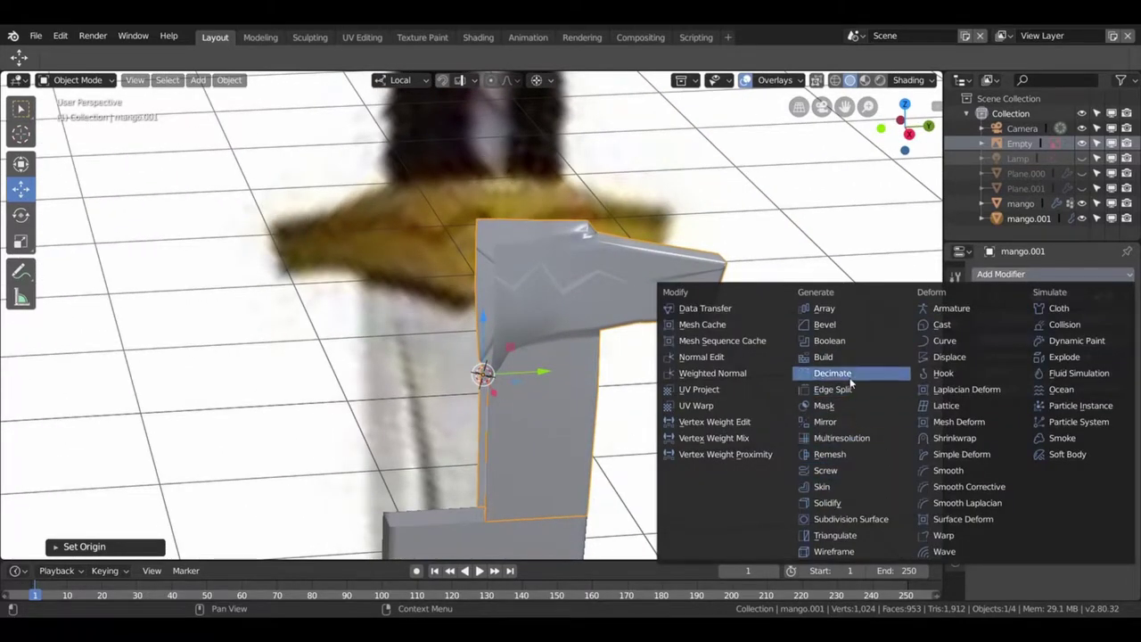
pyautogui.click(825, 422)
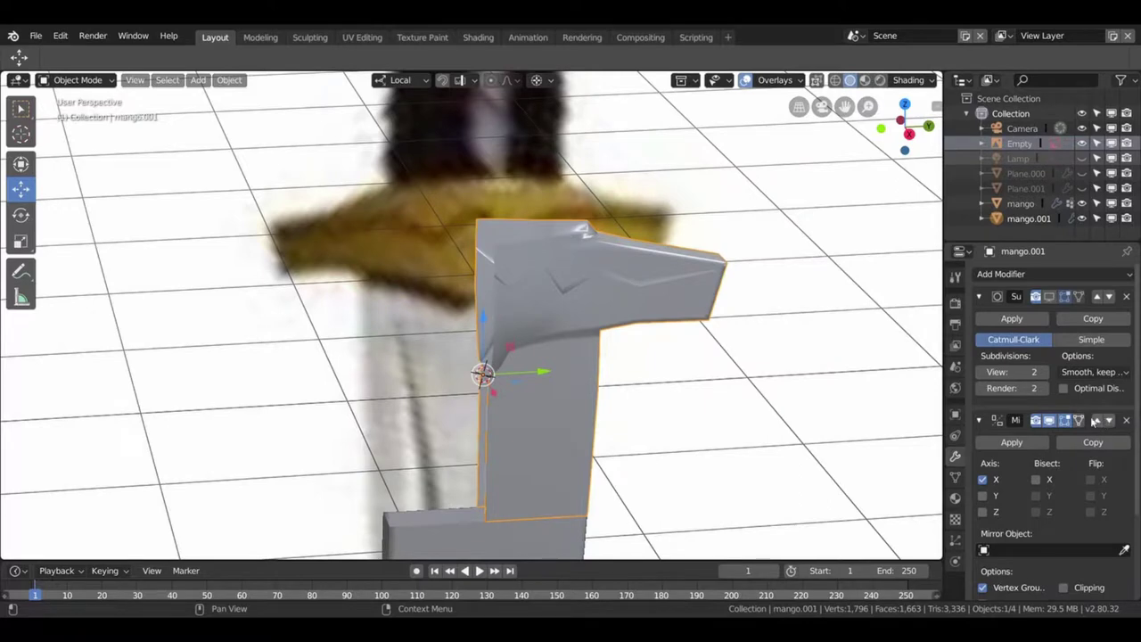
# - Move Mirror above Subdivision and mirror only on the Y axis, with X off
pyautogui.click(1096, 421)
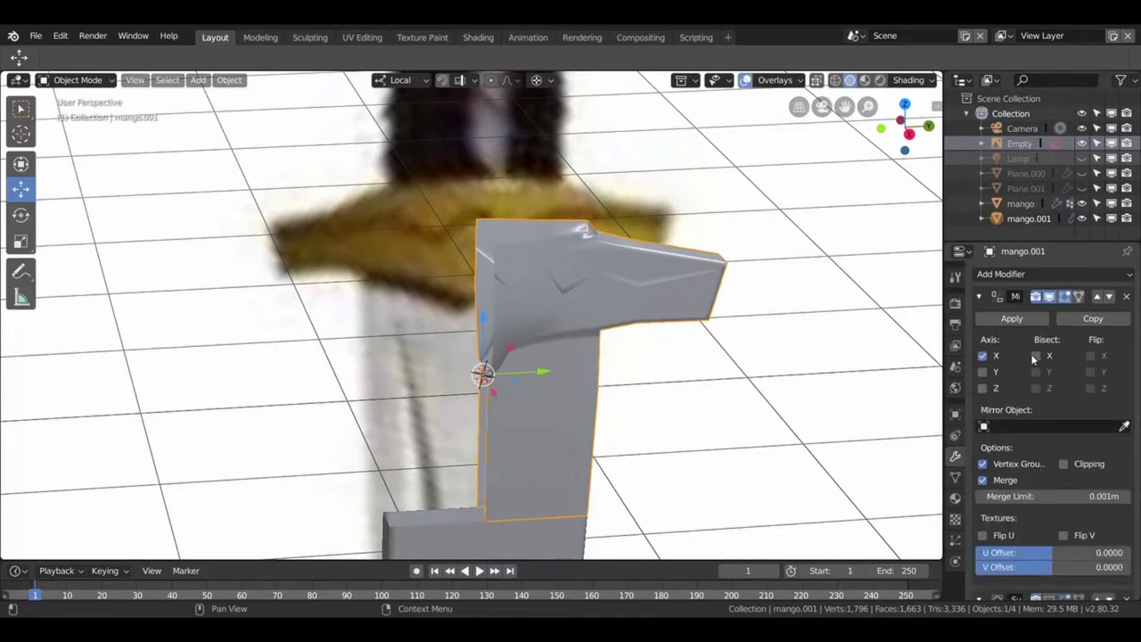
pyautogui.click(982, 355)
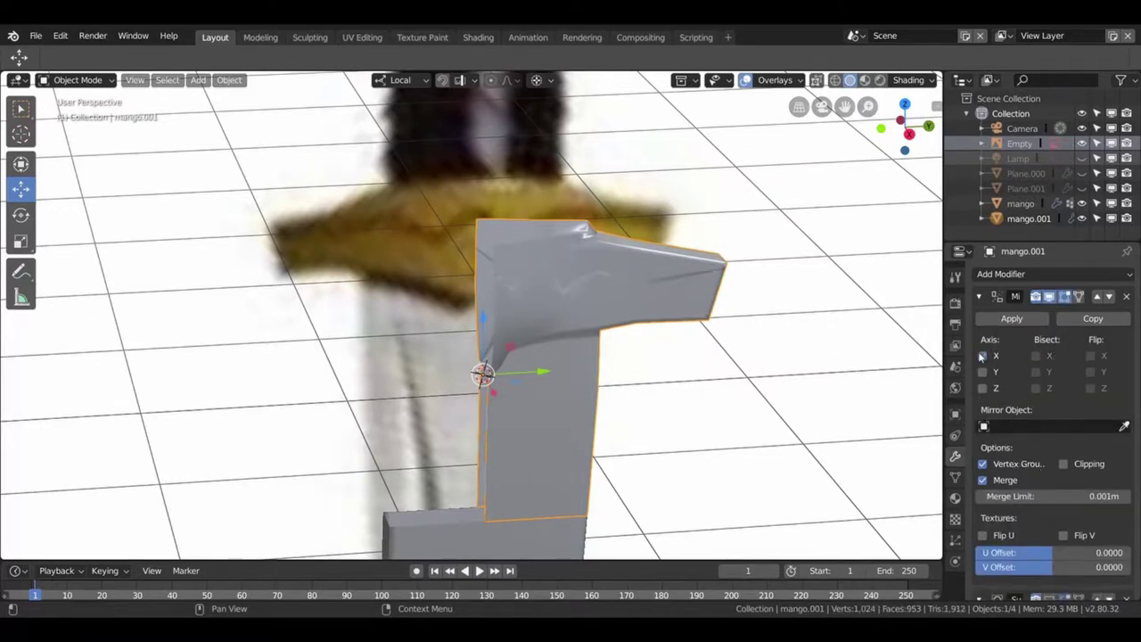
pyautogui.click(985, 388)
pyautogui.click(985, 388)
pyautogui.click(985, 373)
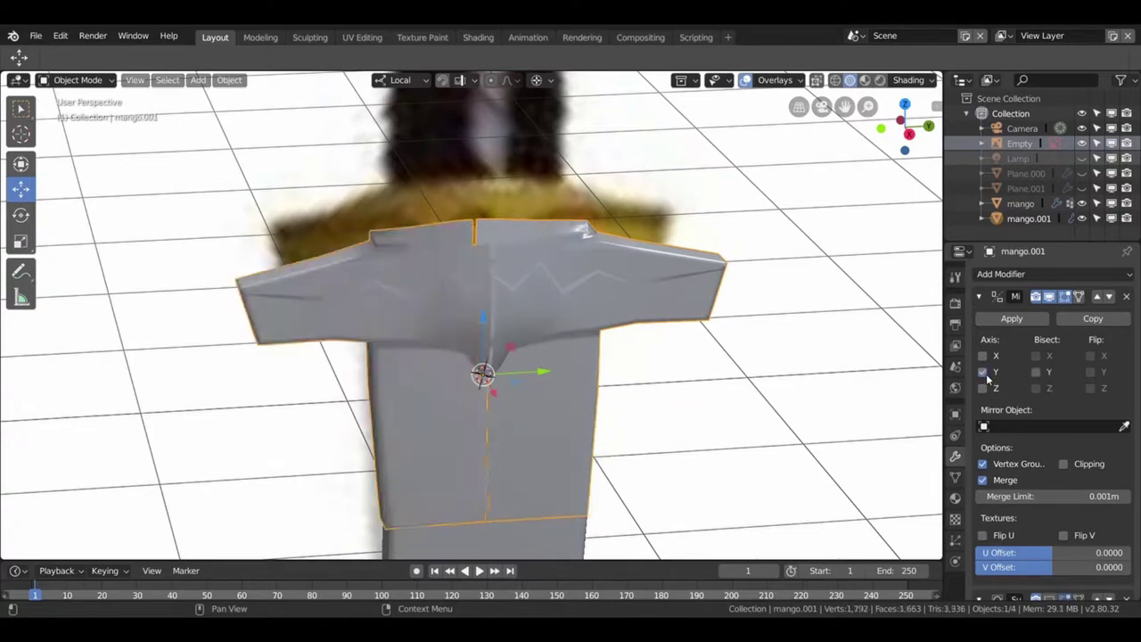
pyautogui.moveTo(525, 347); pyautogui.dragTo(529, 314)
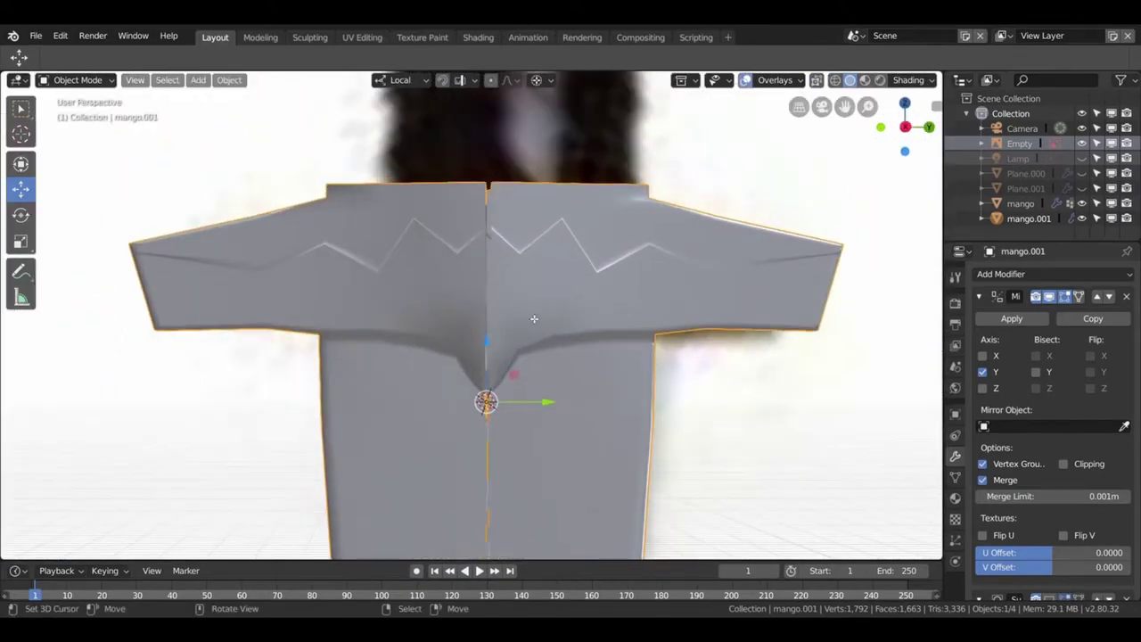
# - Enable Mirror clipping and snap the centre-seam vertices onto the mirror plane
pyautogui.press('Tab')
pyautogui.moveTo(524, 406); pyautogui.dragTo(569, 404)
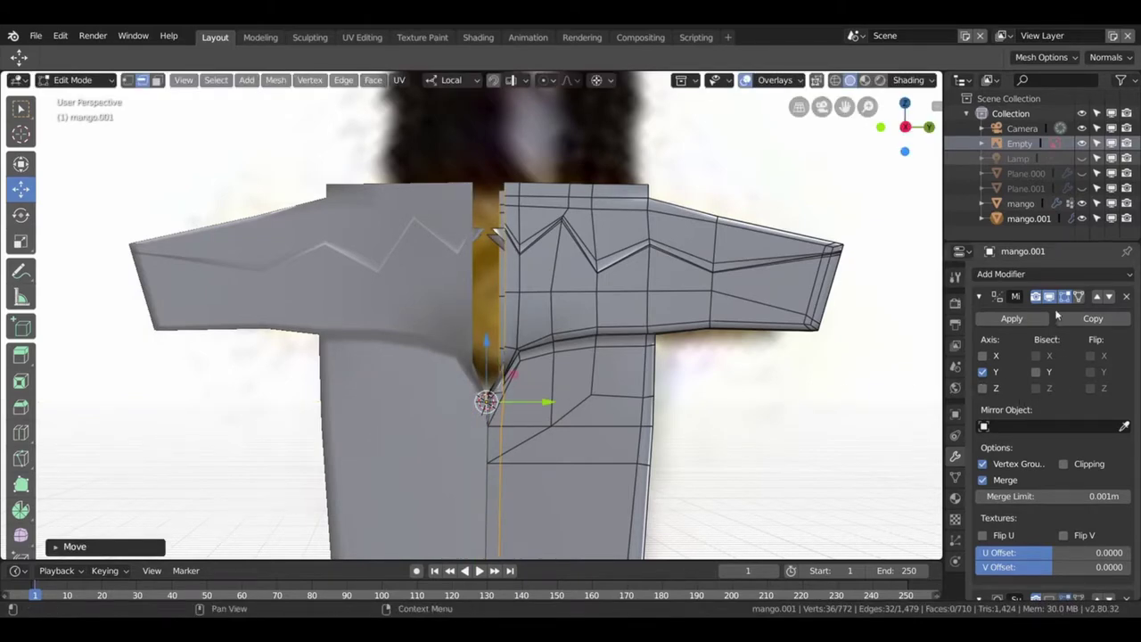
pyautogui.click(1063, 463)
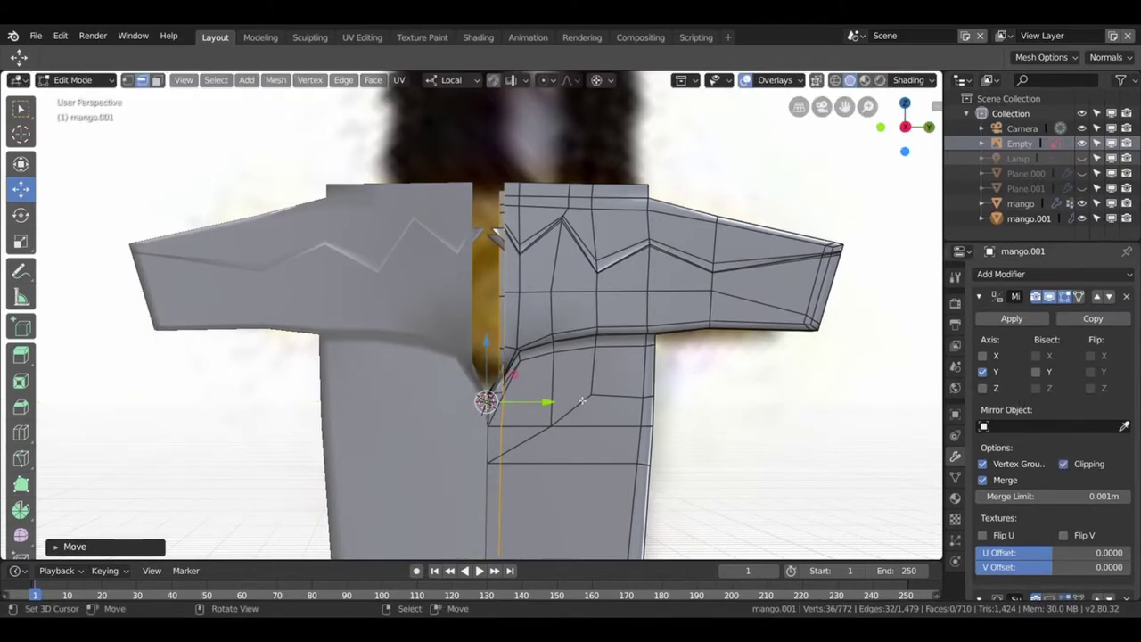
pyautogui.moveTo(548, 402); pyautogui.dragTo(526, 401)
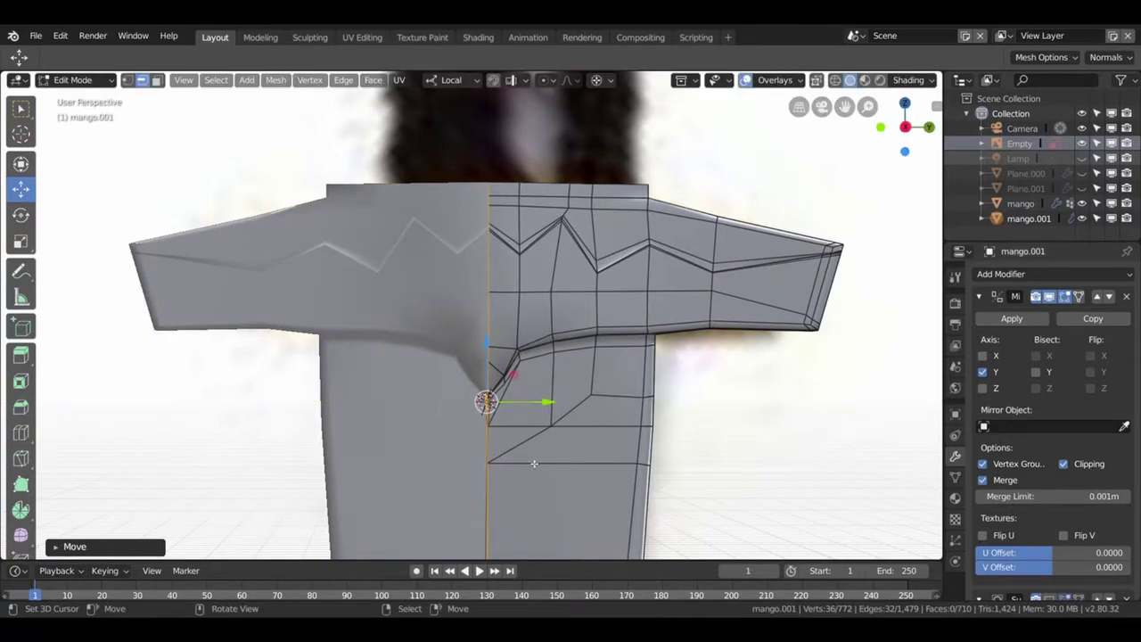
pyautogui.moveTo(532, 462); pyautogui.dragTo(500, 501)
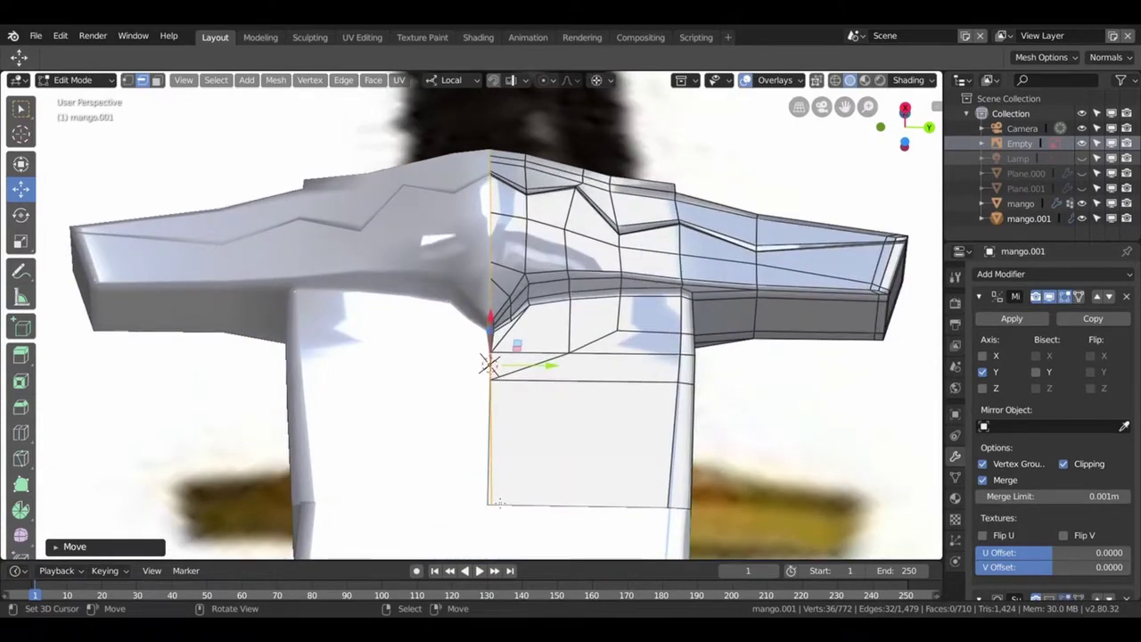
# - Select the lower seam edges and move them onto the centre along Y and X
pyautogui.click(500, 499)
pyautogui.click(493, 473)
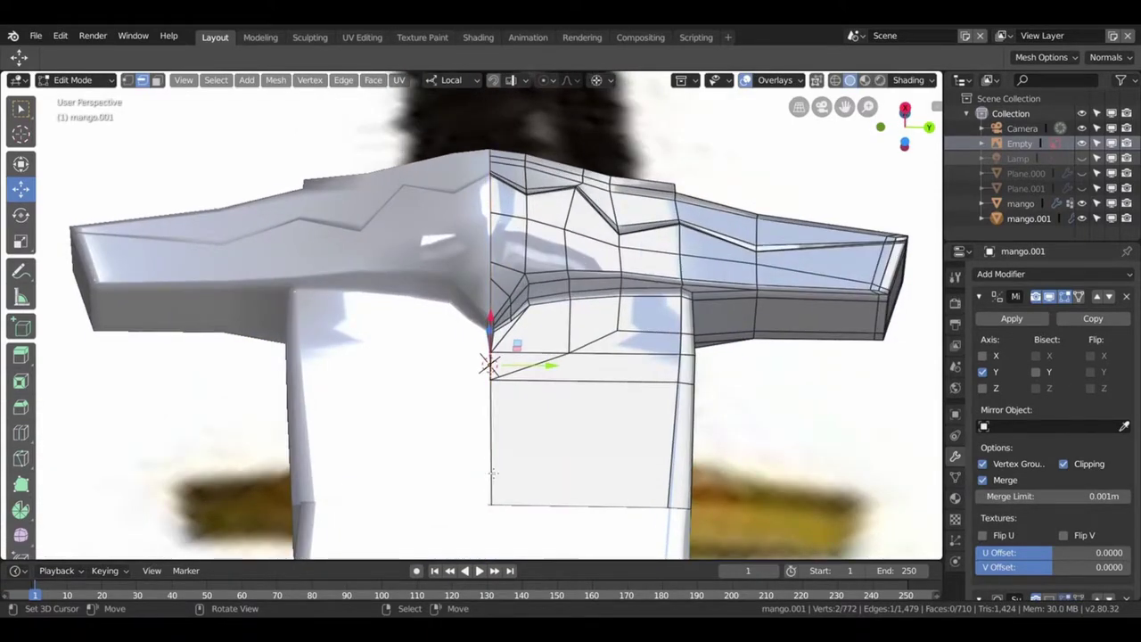
pyautogui.moveTo(527, 367); pyautogui.dragTo(571, 373)
pyautogui.moveTo(546, 365); pyautogui.dragTo(553, 368)
pyautogui.moveTo(553, 367); pyautogui.dragTo(426, 458)
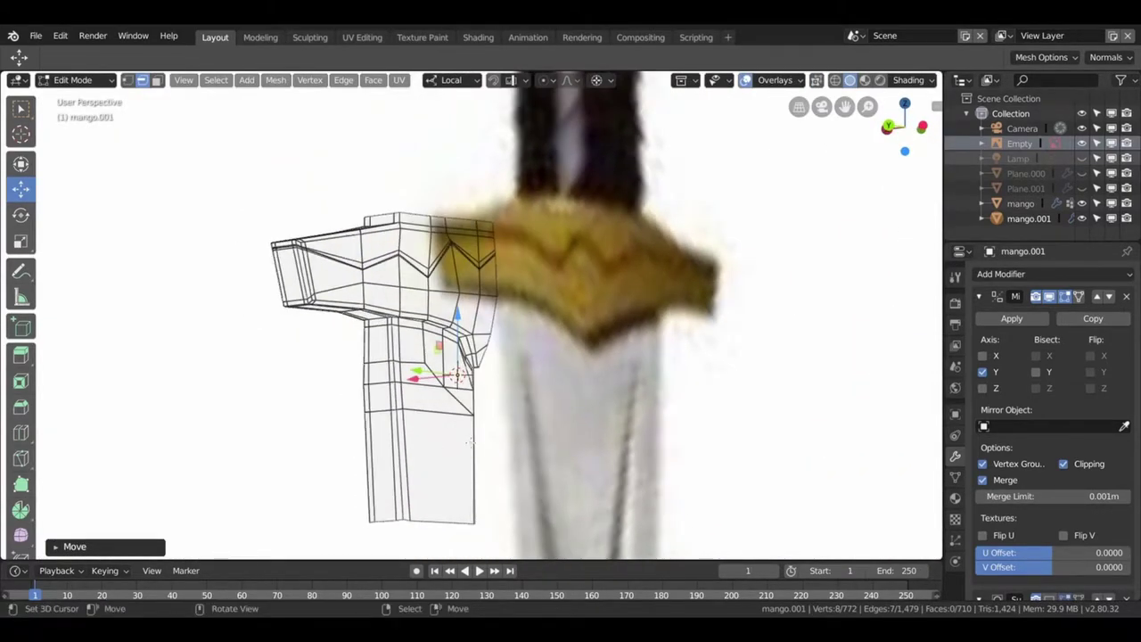
pyautogui.click(447, 393)
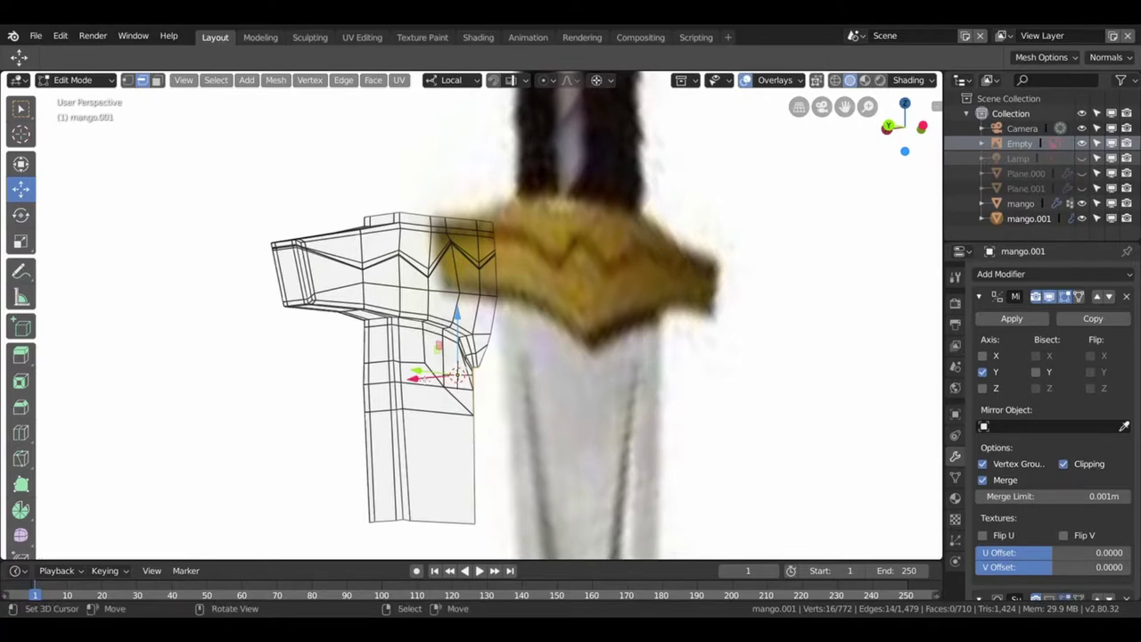
pyautogui.press('g')
pyautogui.press('x')
pyautogui.press('Return')
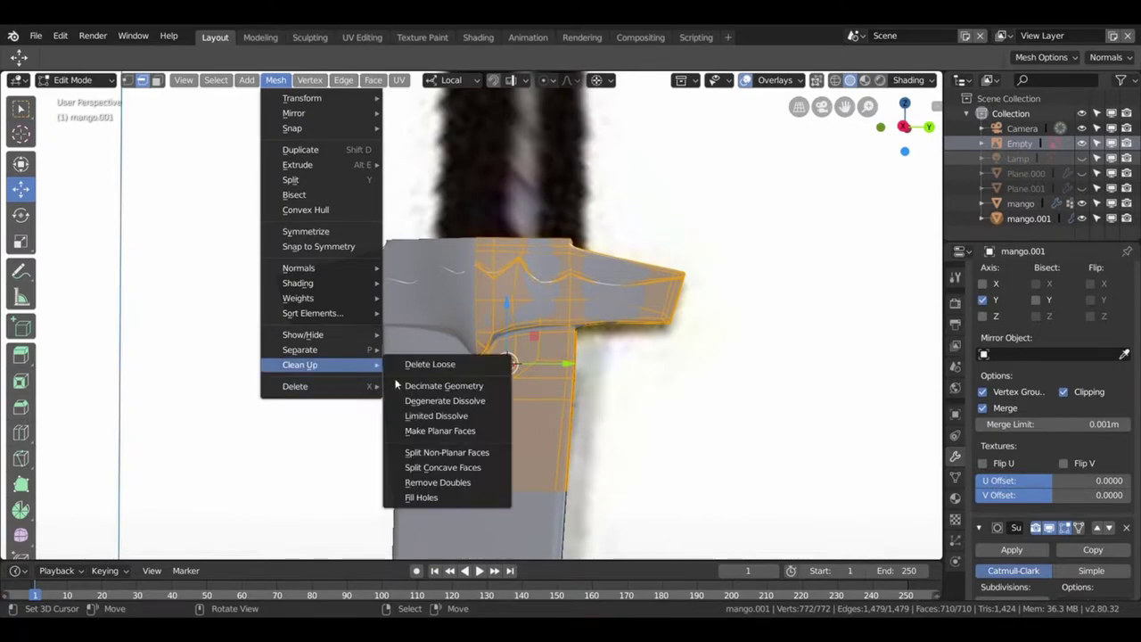
# - Remove Doubles to merge 9 duplicate vertices, leaving 763, then return to Object Mode
pyautogui.click(438, 482)
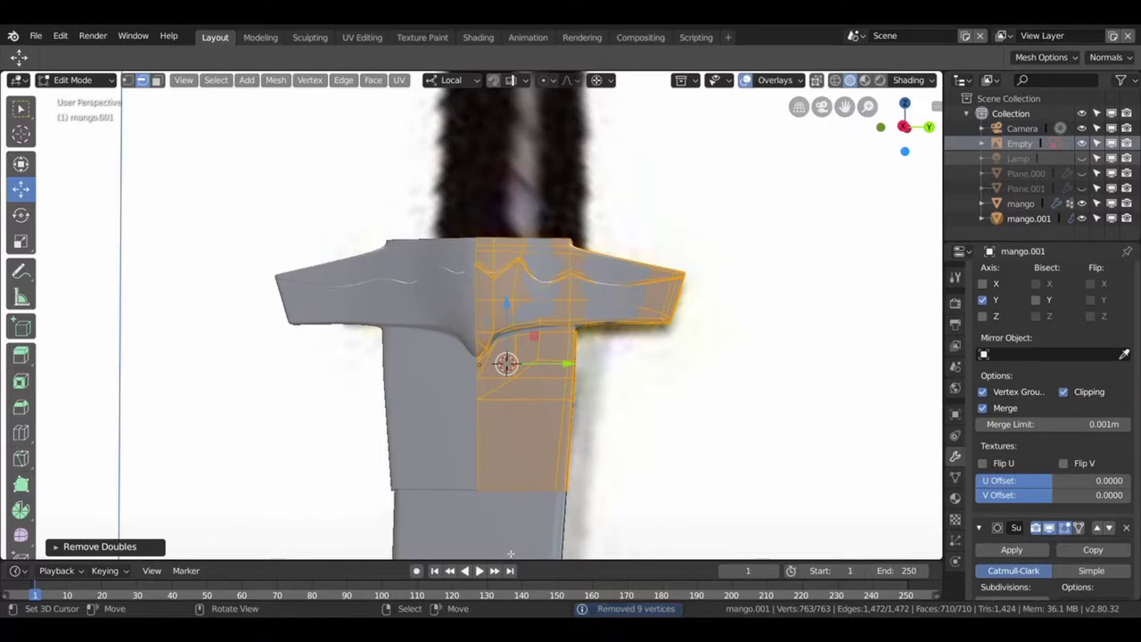
pyautogui.scroll(3)
pyautogui.scroll(3)
pyautogui.moveTo(576, 384); pyautogui.dragTo(598, 459)
pyautogui.press('Tab')
pyautogui.moveTo(542, 400); pyautogui.dragTo(605, 378)
pyautogui.scroll(-3)
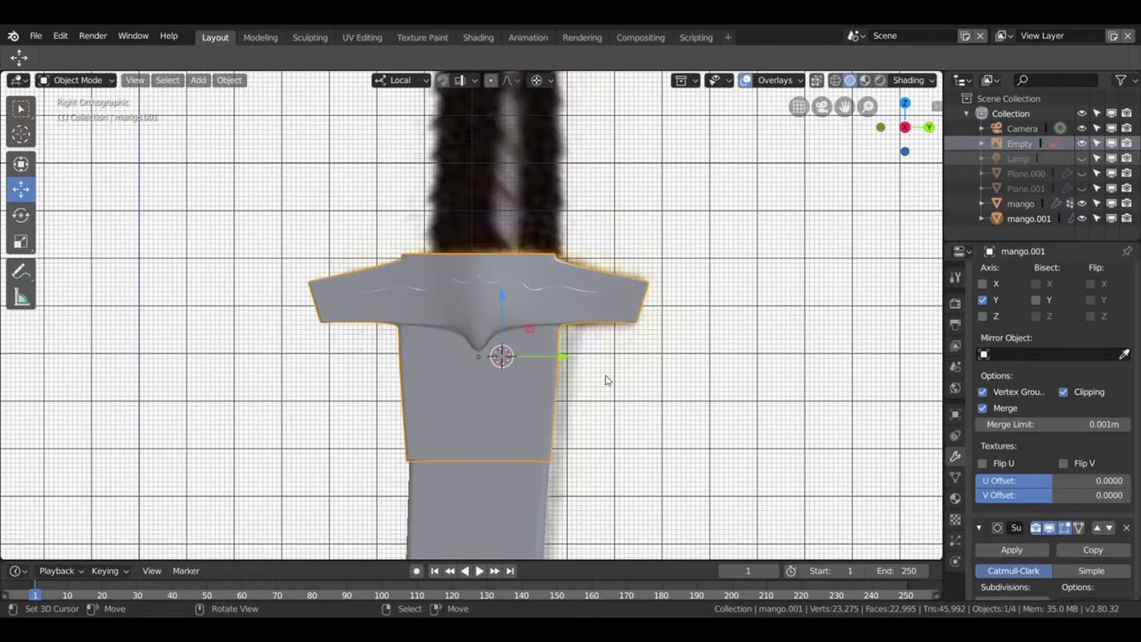
# - Move the hilt along Y and apply the Mirror modifier to bake the full guard
pyautogui.scroll(-3)
pyautogui.press('g')
pyautogui.press('y')
pyautogui.press('y')
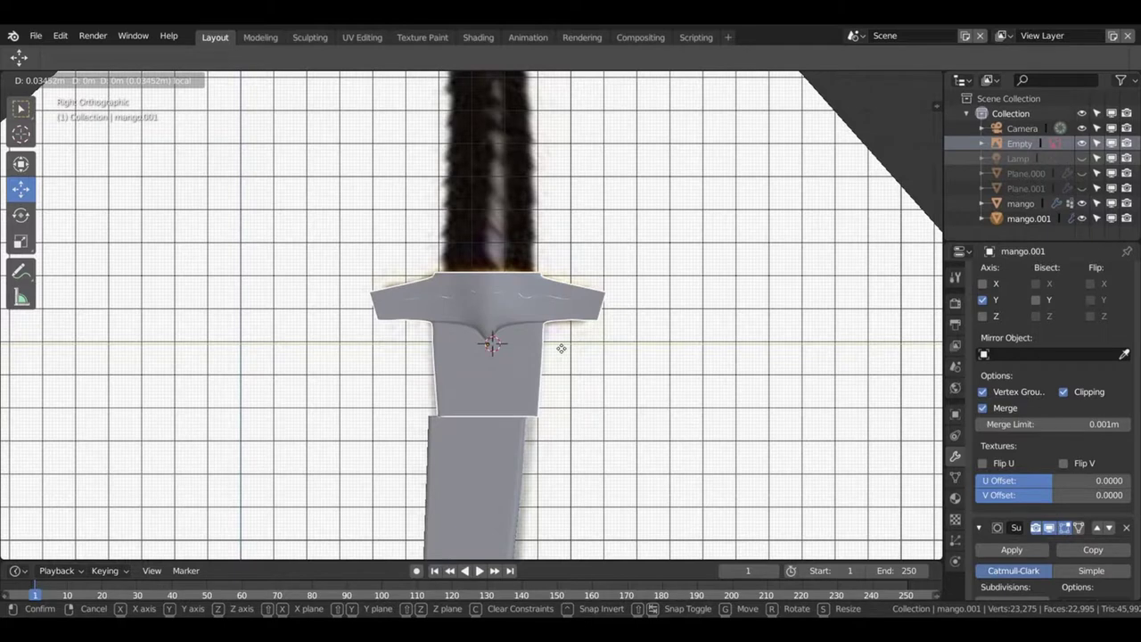
pyautogui.click(562, 349)
pyautogui.moveTo(562, 349); pyautogui.dragTo(607, 339)
pyautogui.click(996, 317)
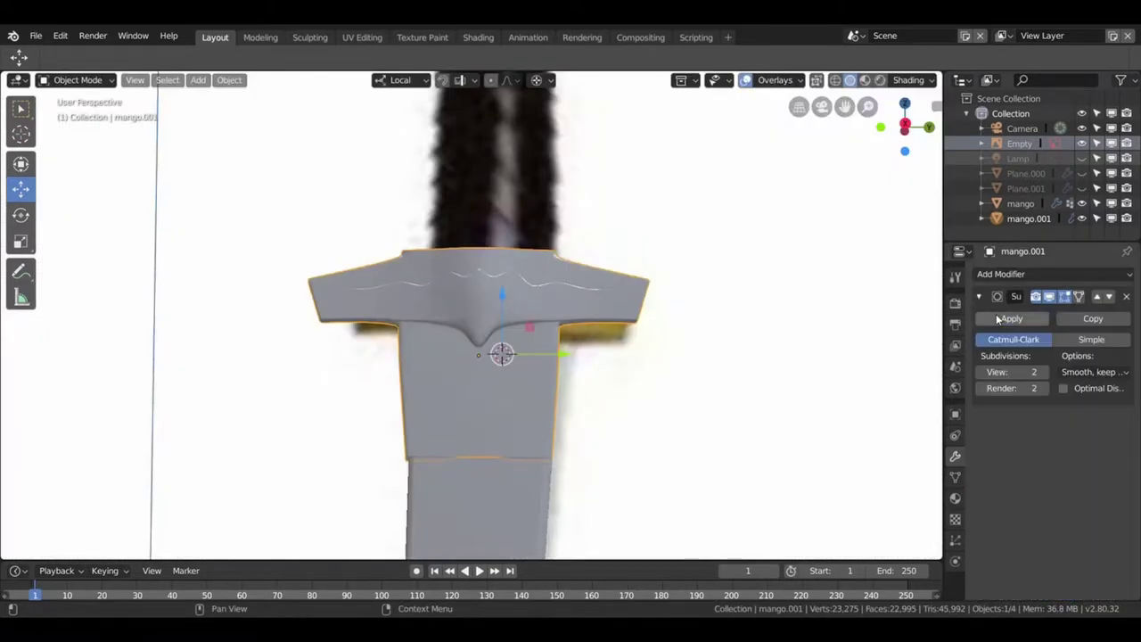
pyautogui.press('Tab')
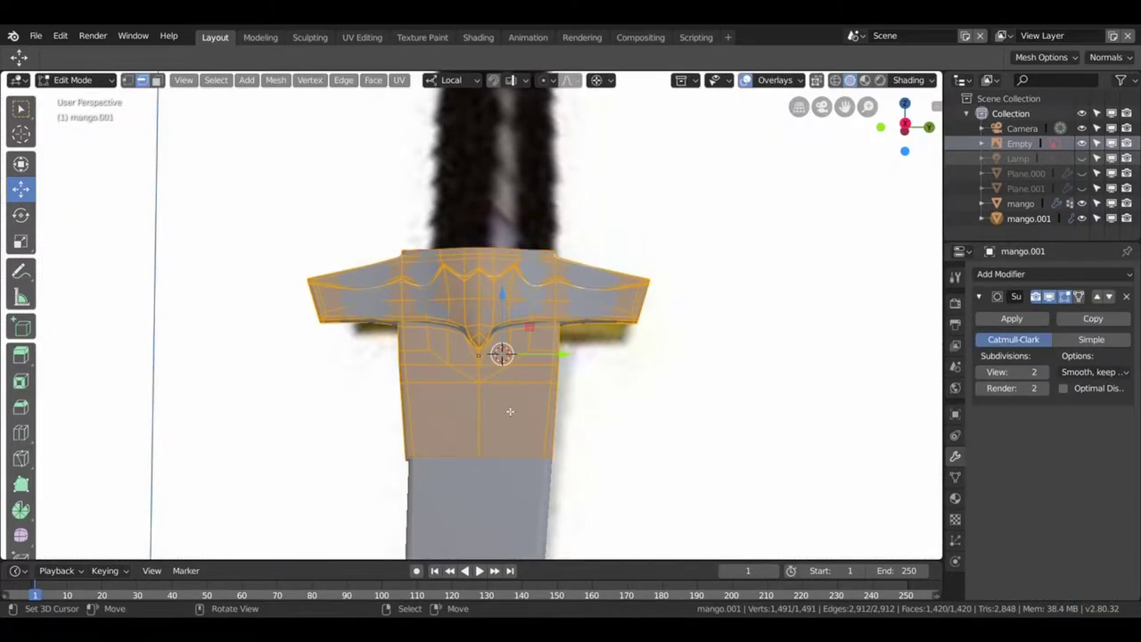
pyautogui.press('Tab')
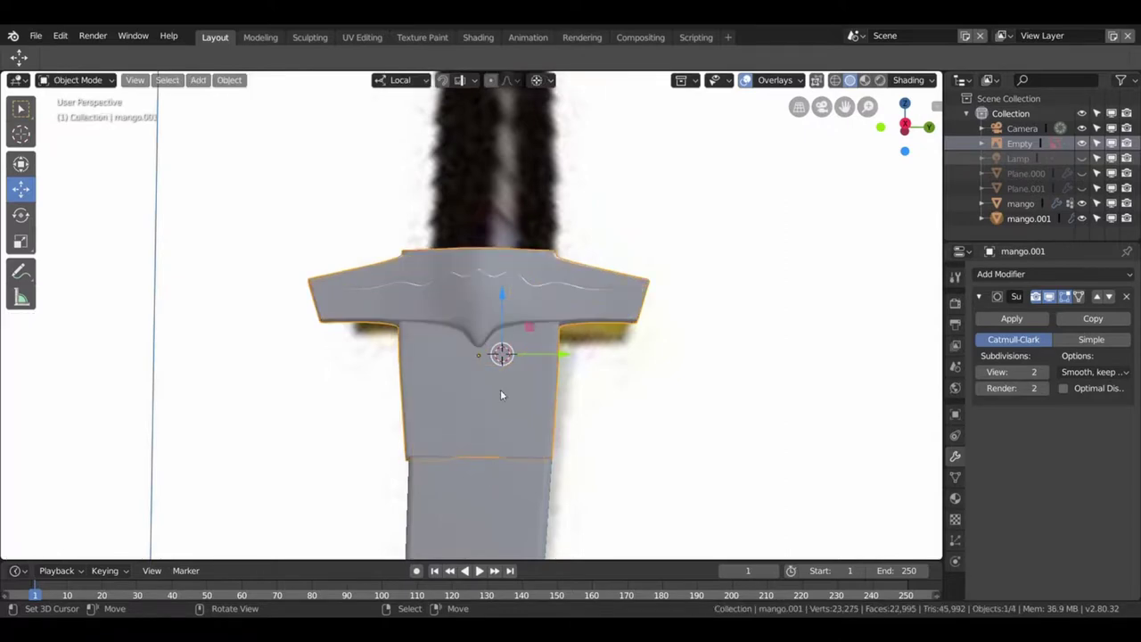
# - Join mango.001 into mango with Ctrl+J, giving 1,743 vertices and 1,663 faces
pyautogui.click(480, 499)
pyautogui.hotkey('ctrl', 'j')
pyautogui.moveTo(462, 492); pyautogui.dragTo(747, 337)
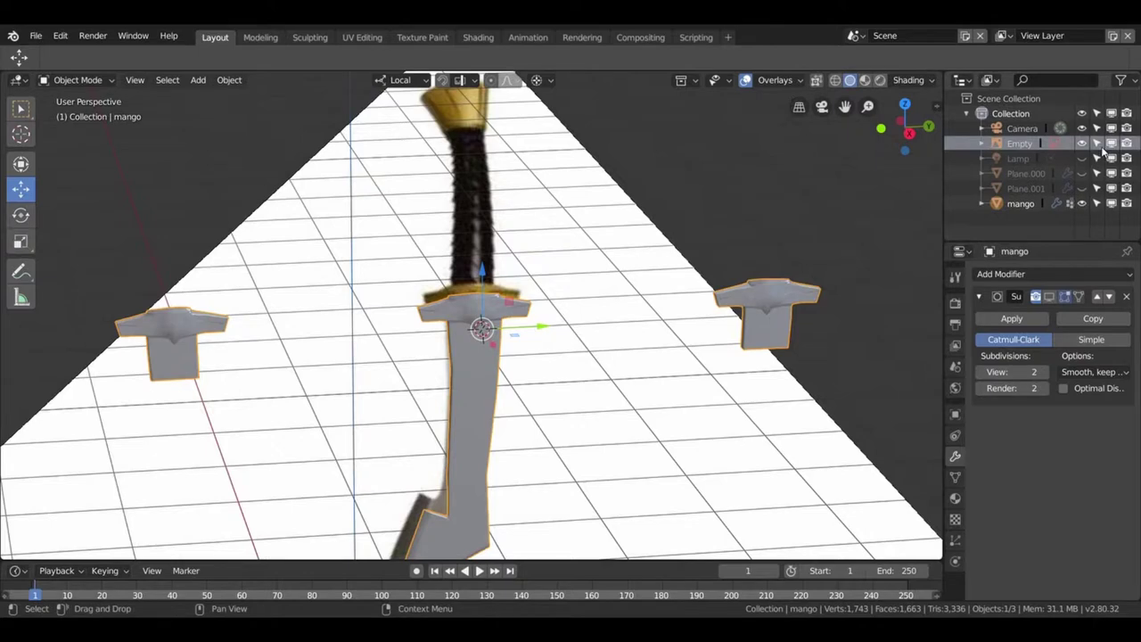
pyautogui.click(1083, 203)
pyautogui.click(1082, 203)
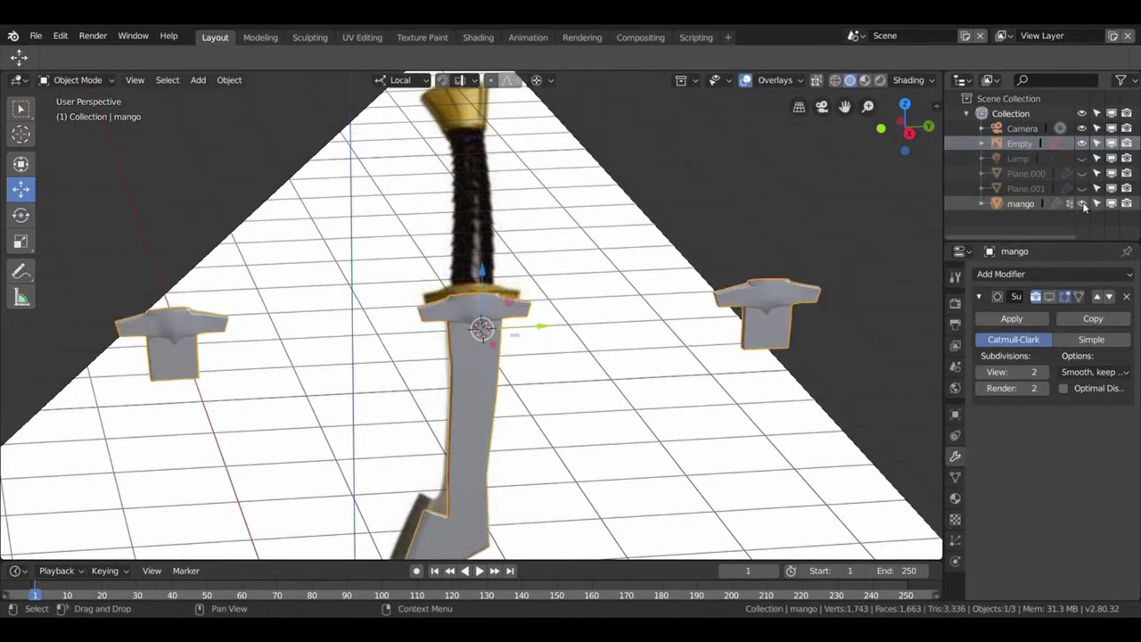
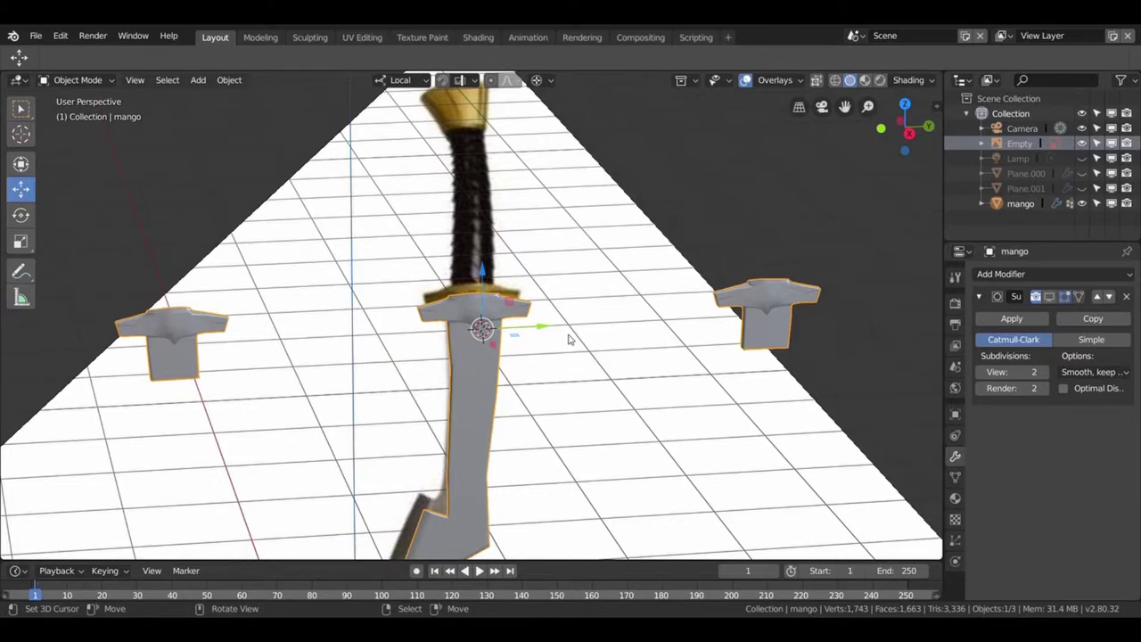
# - Enter Edit Mode on the sword mesh and switch the viewport to see-through wireframe shading
pyautogui.press('Tab')
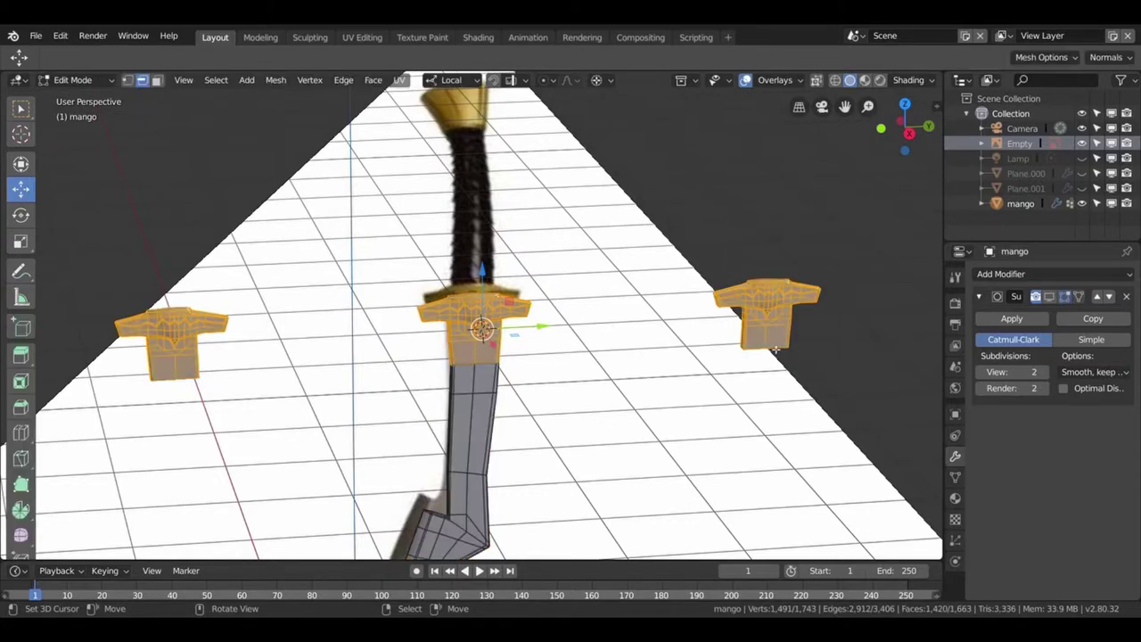
pyautogui.press('a')
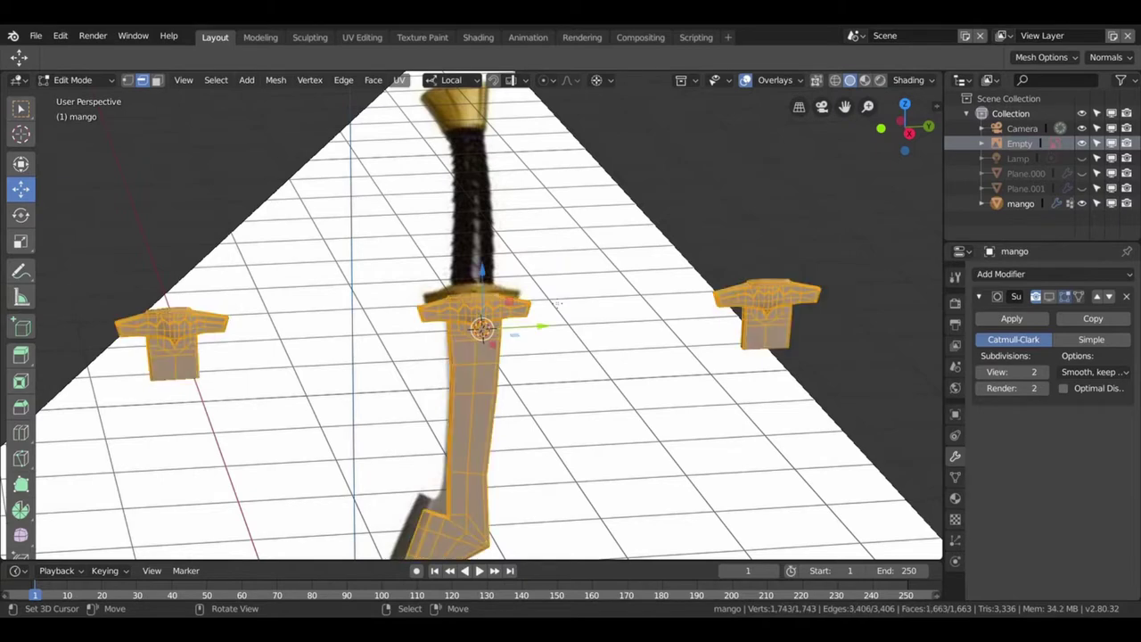
pyautogui.hotkey('alt', 'a')
pyautogui.moveTo(649, 216); pyautogui.dragTo(840, 403)
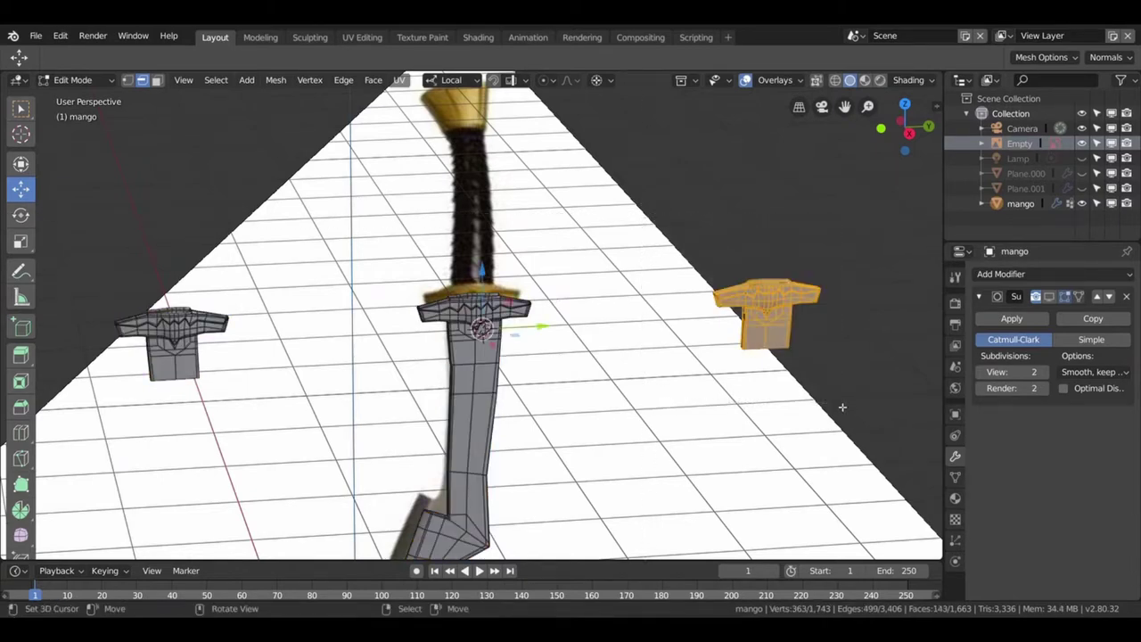
pyautogui.moveTo(102, 260); pyautogui.dragTo(253, 424)
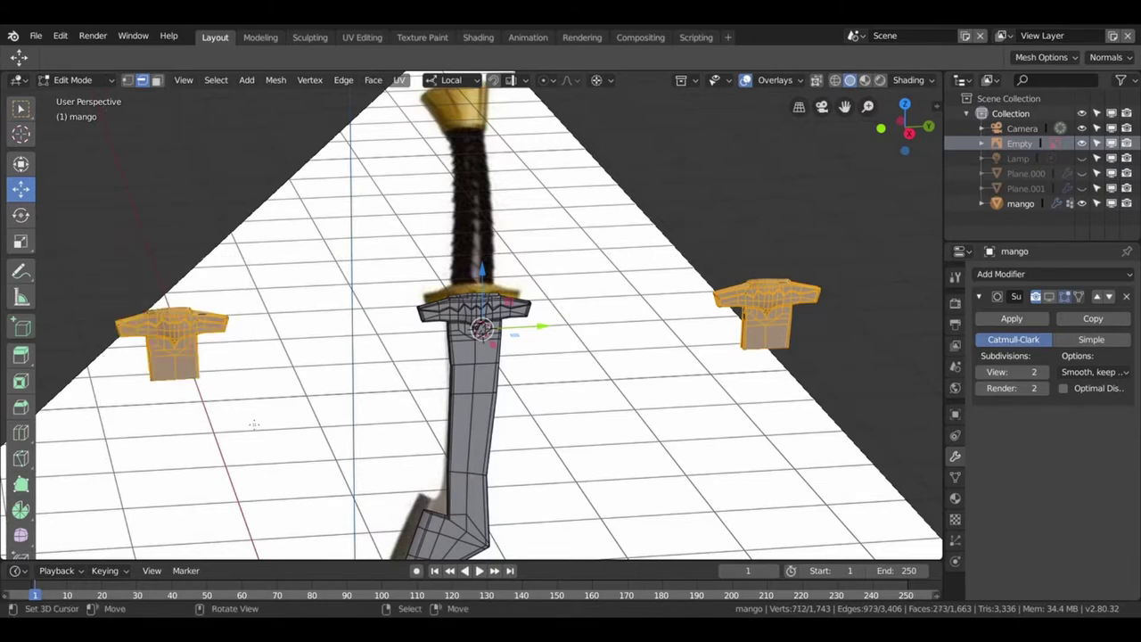
pyautogui.press('a')
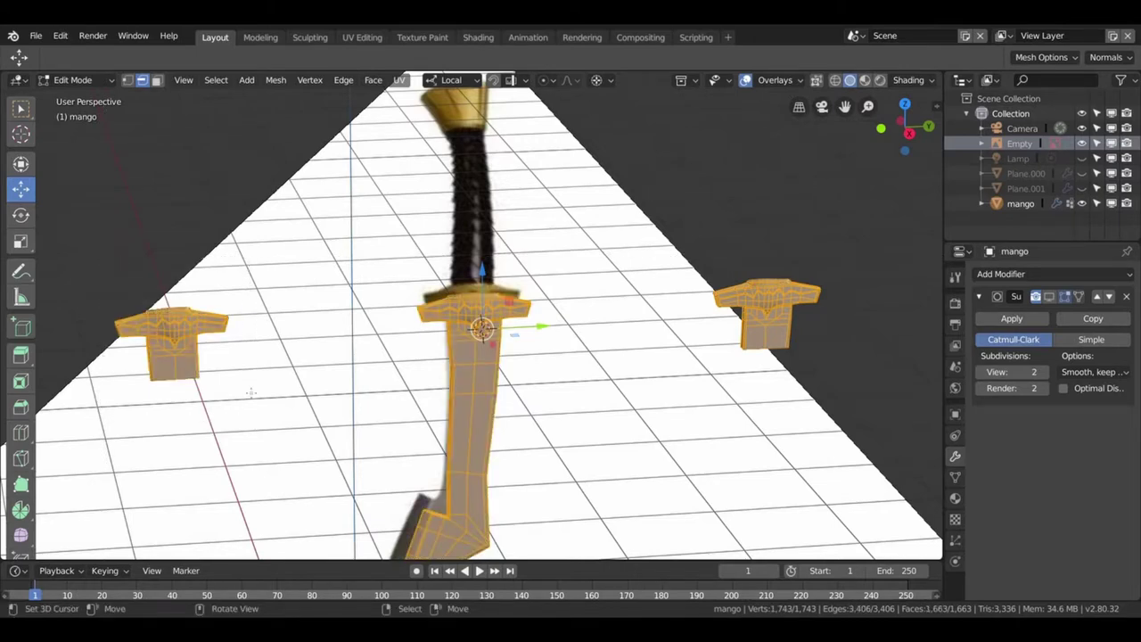
pyautogui.press('z')
pyautogui.press('z')
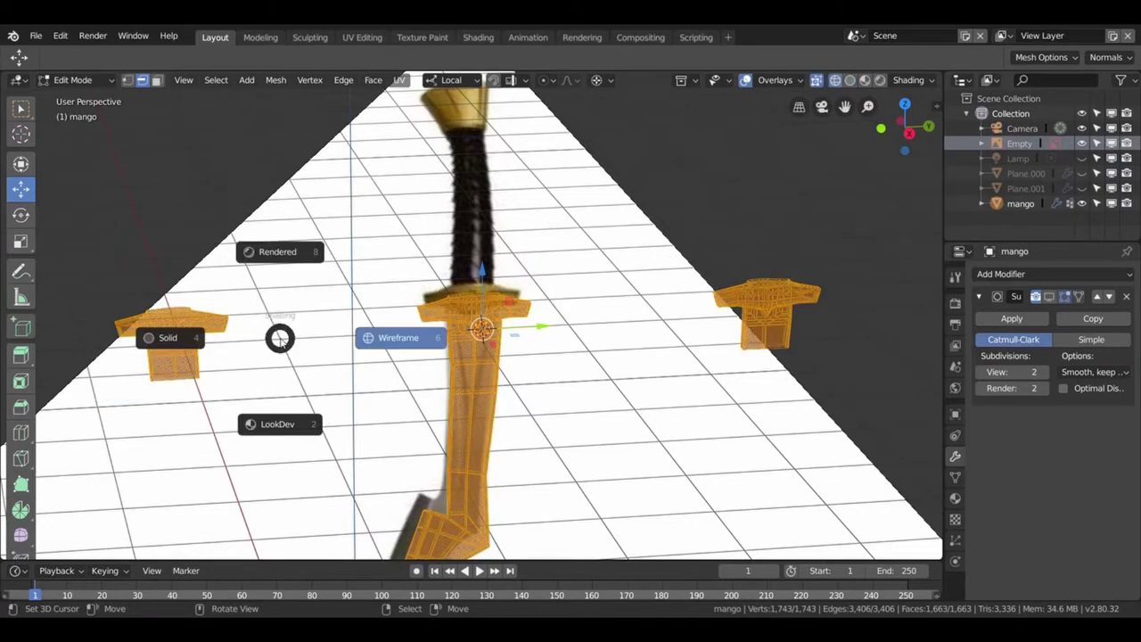
pyautogui.click(340, 342)
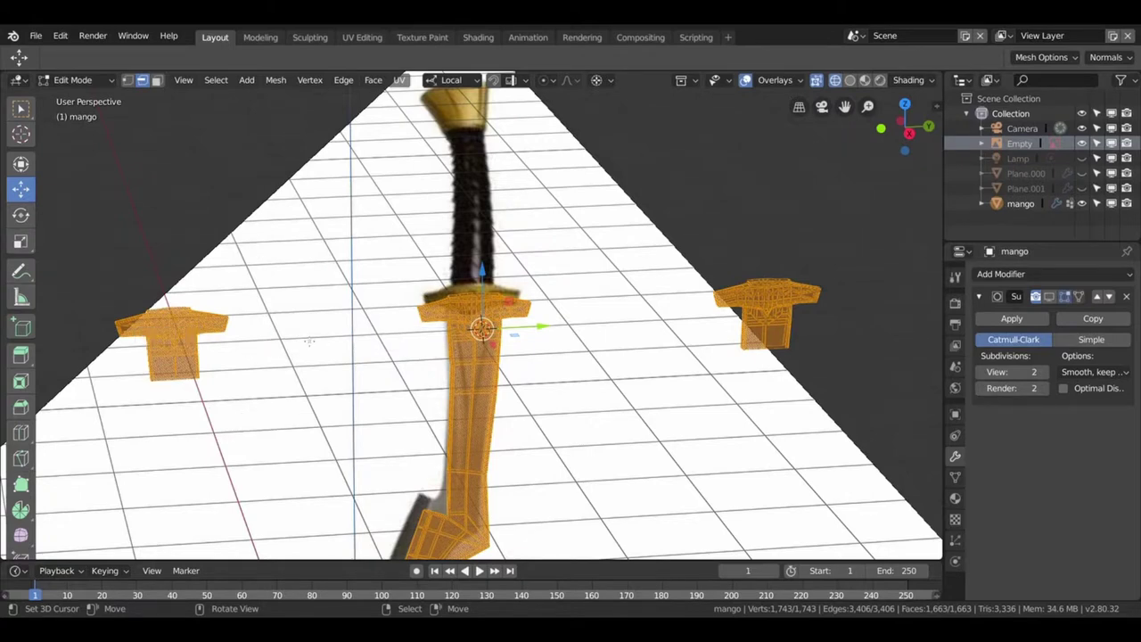
# - Box-select both shirt pieces, separate them by selection, and select the new mango.001 object
pyautogui.hotkey('alt', 'a')
pyautogui.press('b')
pyautogui.moveTo(89, 271); pyautogui.dragTo(230, 383)
pyautogui.press('b')
pyautogui.moveTo(718, 247); pyautogui.dragTo(850, 385)
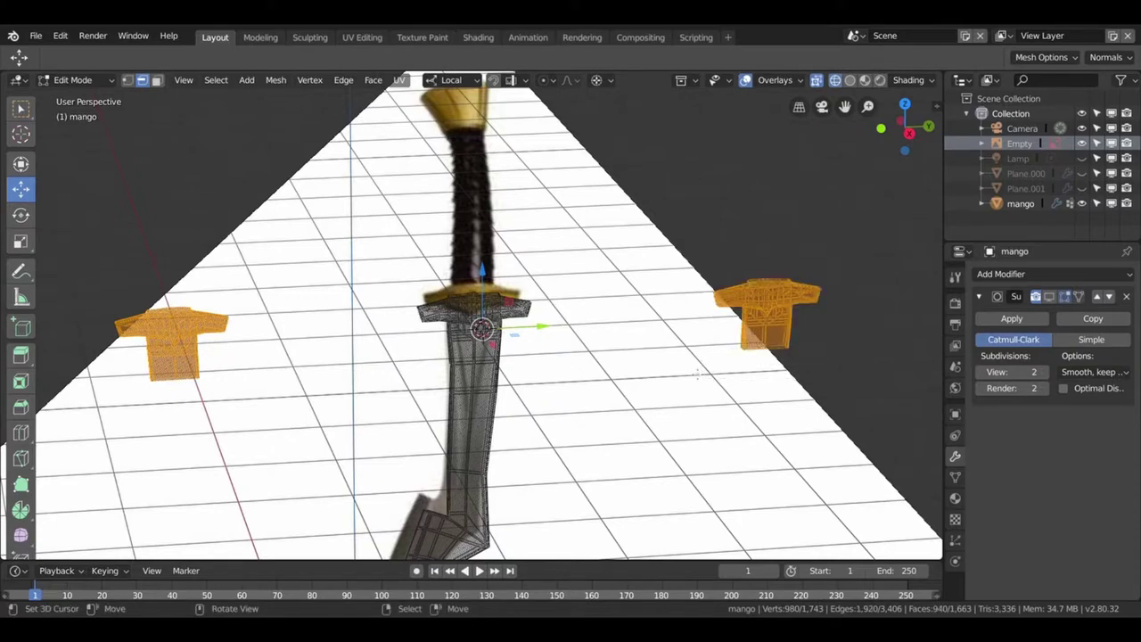
pyautogui.press('p')
pyautogui.click(695, 372)
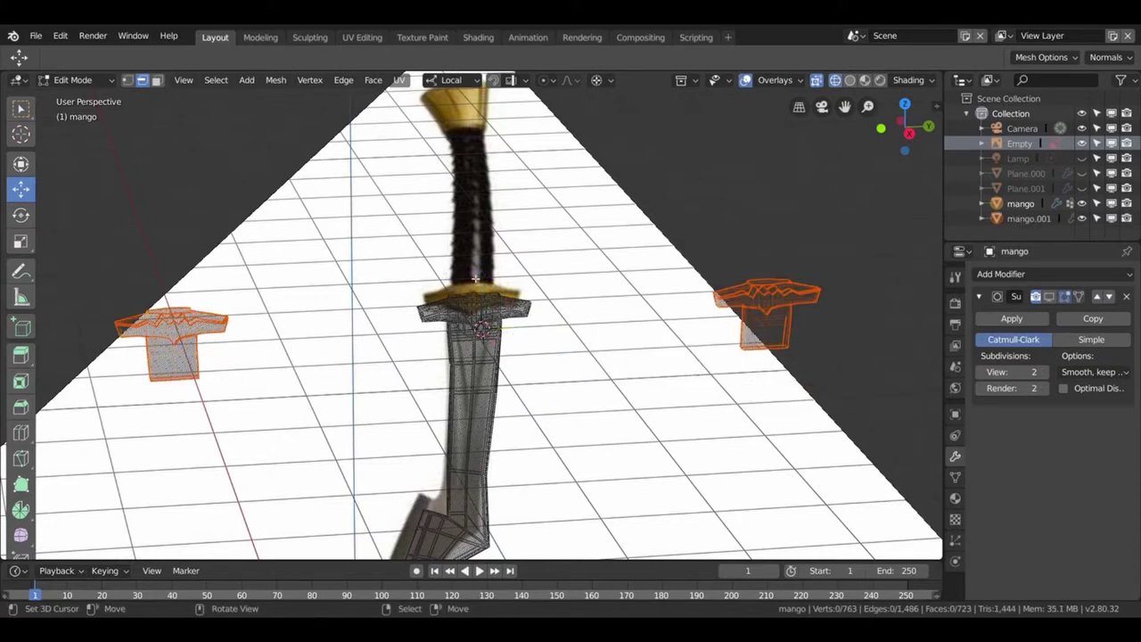
pyautogui.press('Tab')
pyautogui.click(765, 313)
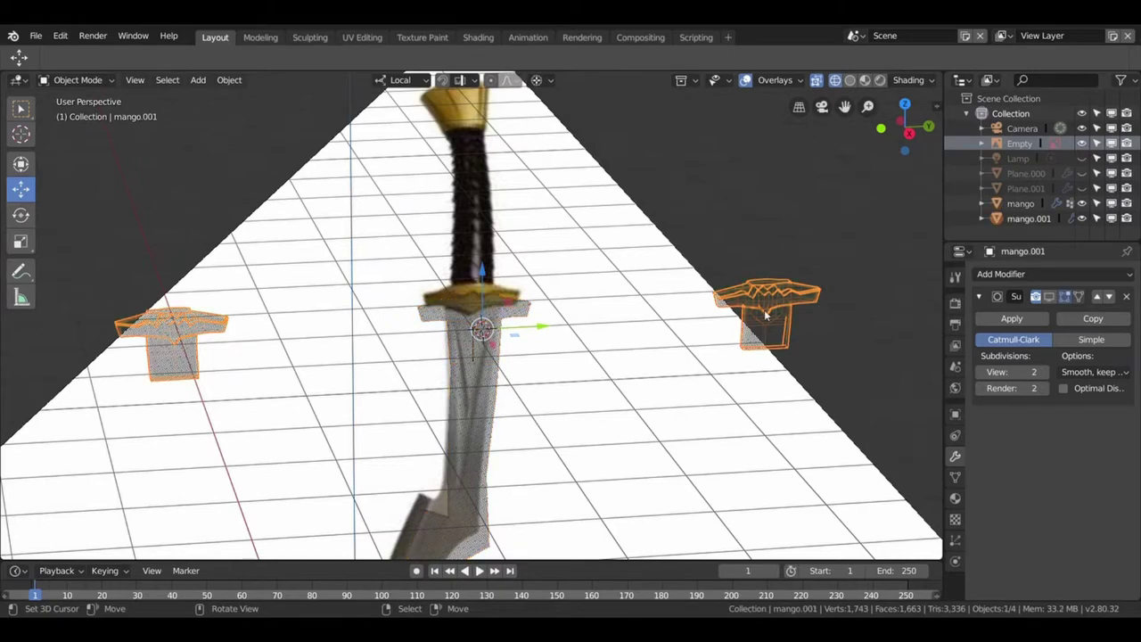
# - Hide the shirt object mango.001 from the viewport
pyautogui.click(521, 346)
pyautogui.click(749, 308)
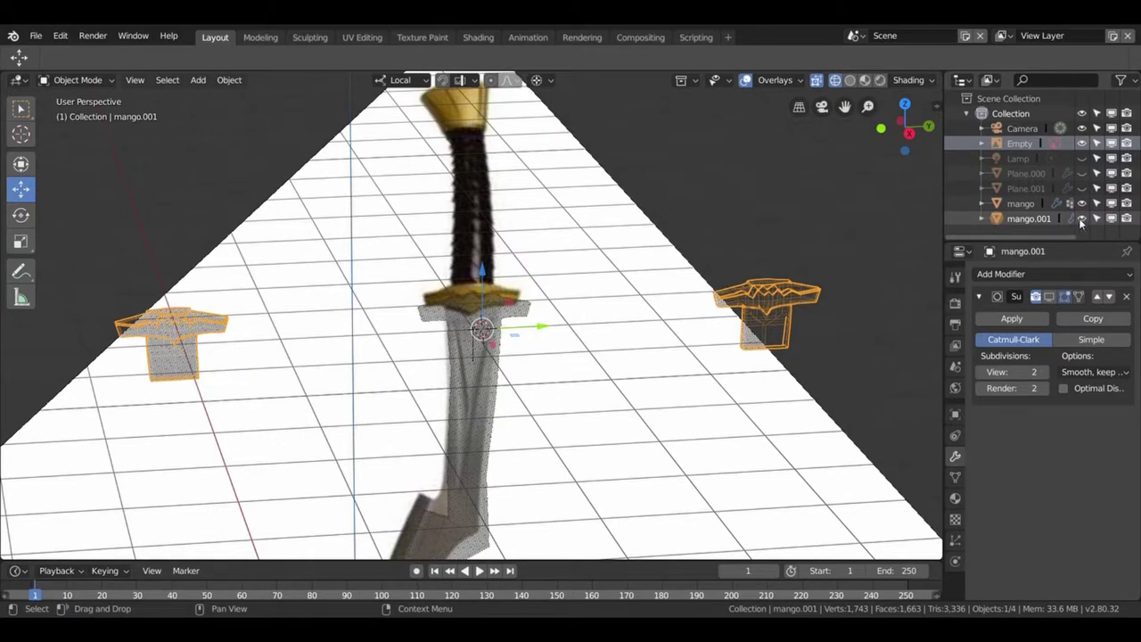
pyautogui.click(1082, 218)
# - Select the sword mango, zoom in close, and enter Edit Mode on its mesh
pyautogui.moveTo(889, 257); pyautogui.dragTo(708, 332)
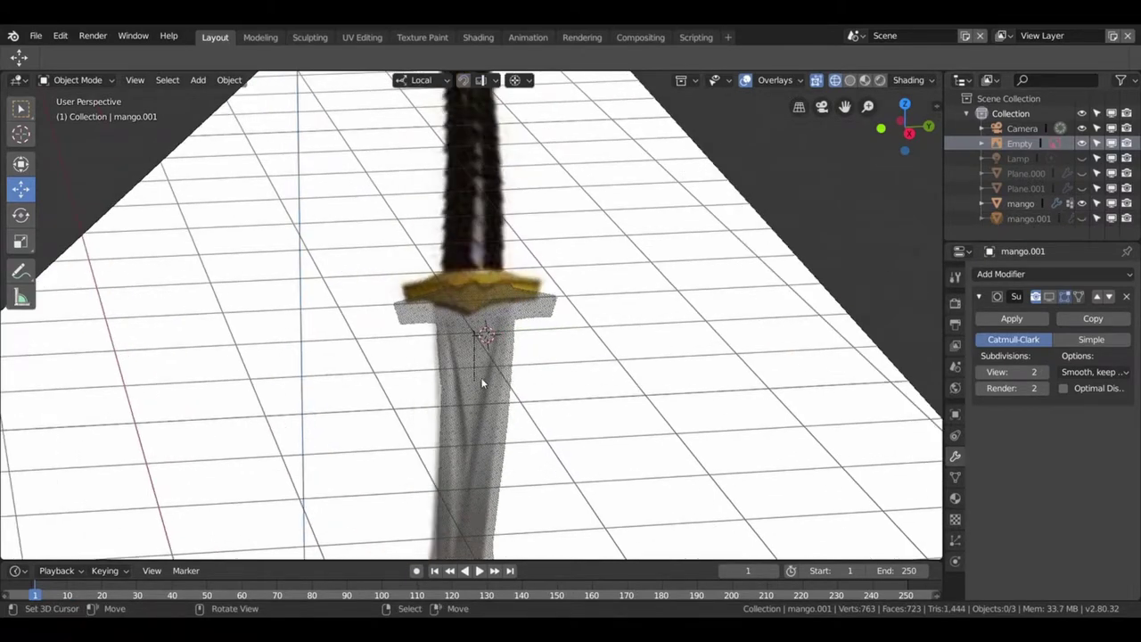
pyautogui.click(484, 383)
pyautogui.scroll(3)
pyautogui.scroll(3)
pyautogui.scroll(3)
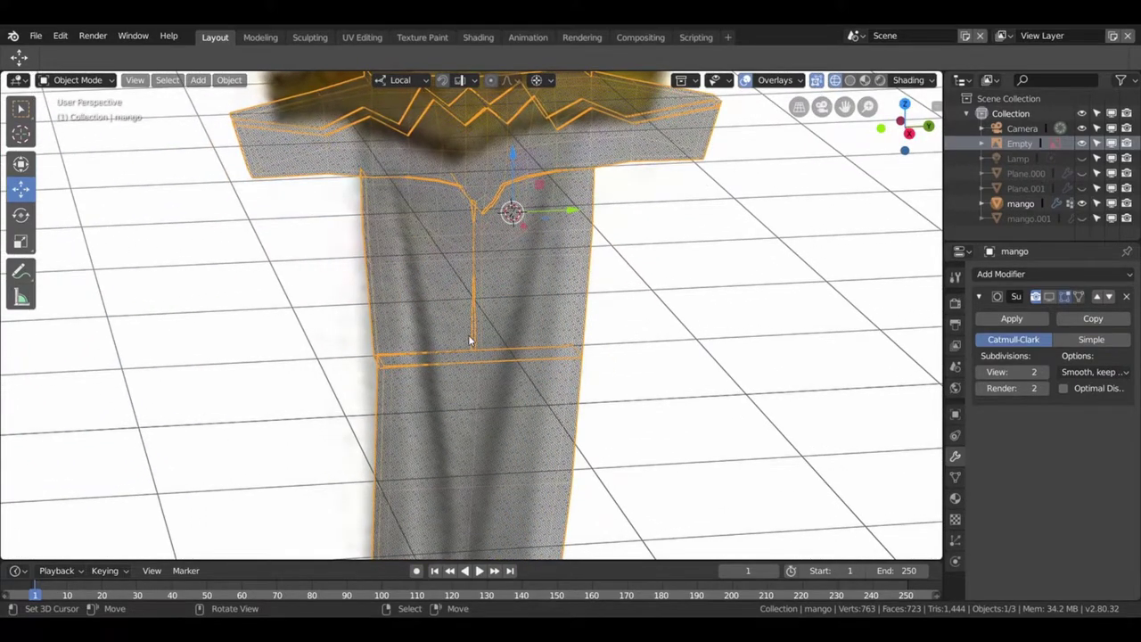
pyautogui.press('Tab')
pyautogui.scroll(3)
pyautogui.moveTo(501, 363); pyautogui.dragTo(491, 341)
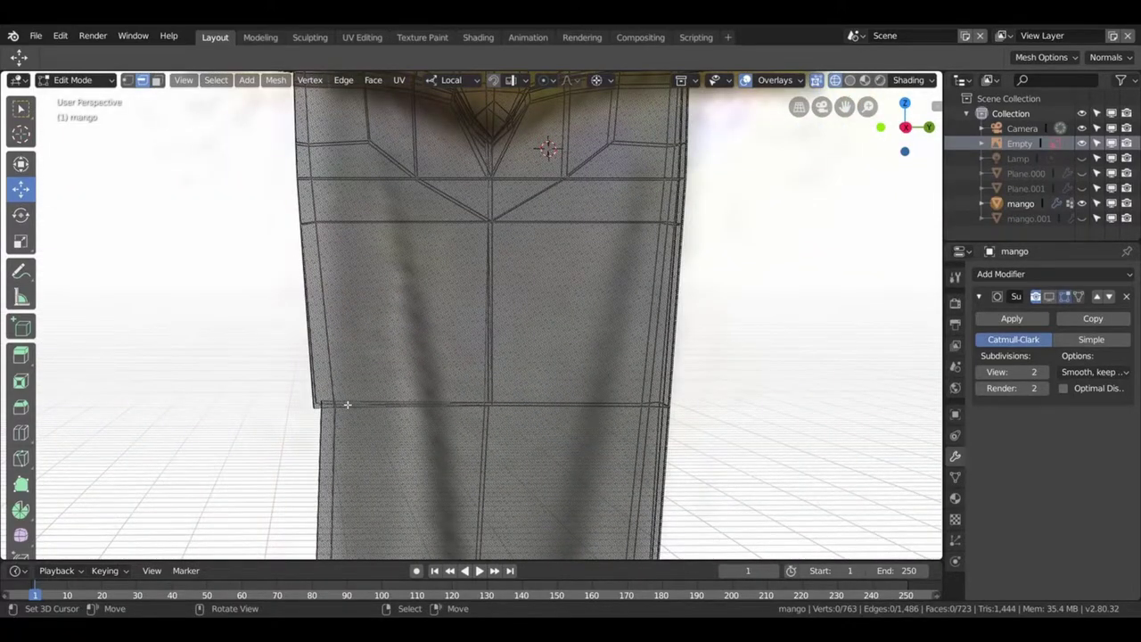
# - Collapse two stray vertex pairs below the crossguard, then undo the second merge
pyautogui.moveTo(347, 405); pyautogui.dragTo(401, 357)
pyautogui.scroll(3)
pyautogui.click(437, 431)
pyautogui.hotkey('alt', 'm')
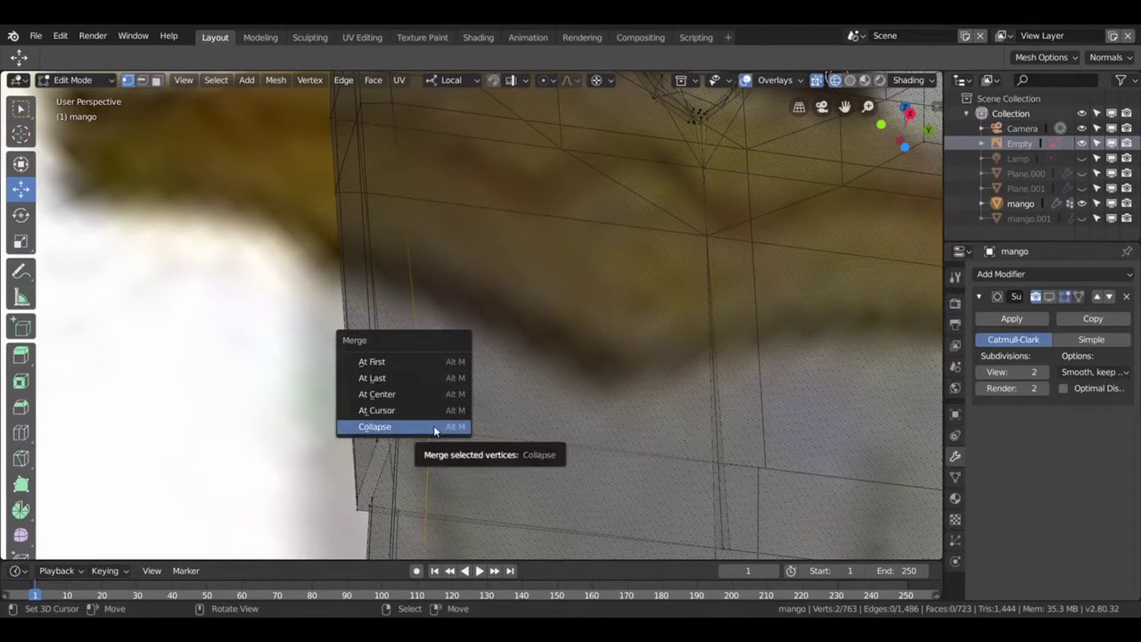
pyautogui.click(433, 425)
pyautogui.hotkey('alt', 'm')
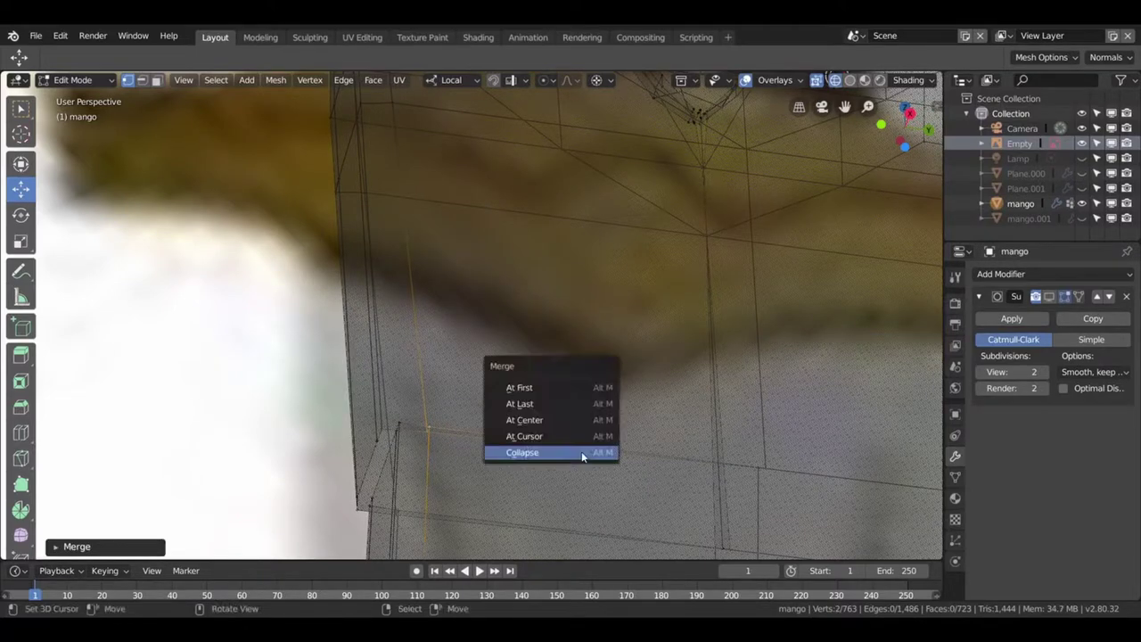
pyautogui.click(571, 426)
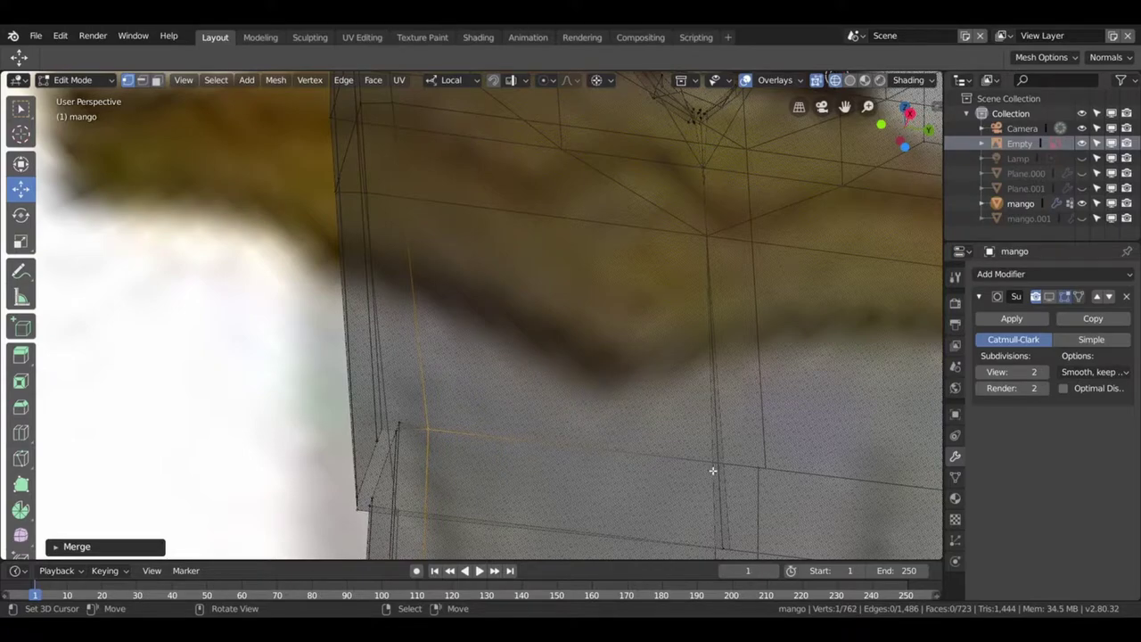
pyautogui.moveTo(597, 442); pyautogui.dragTo(690, 451)
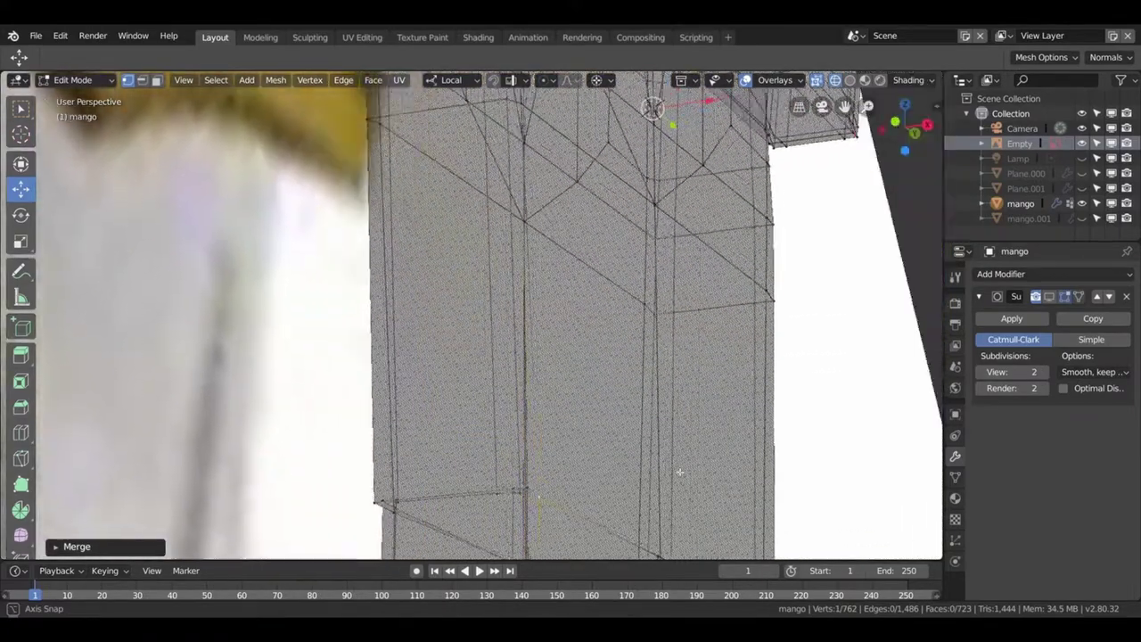
pyautogui.moveTo(691, 451); pyautogui.dragTo(564, 418)
pyautogui.hotkey('ctrl', 'z')
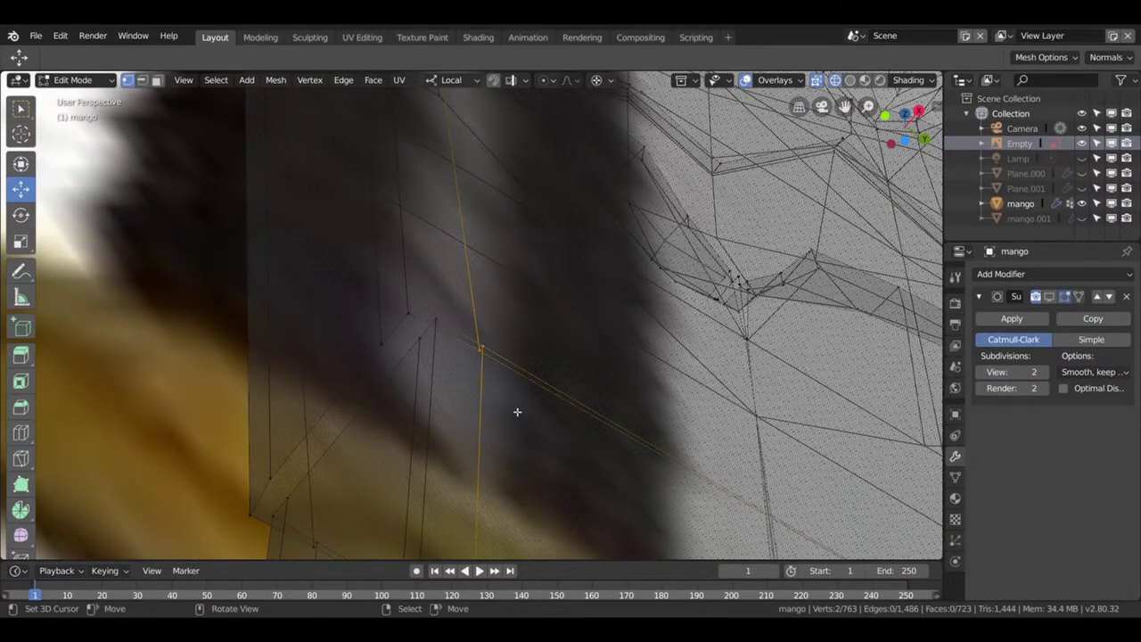
pyautogui.scroll(3)
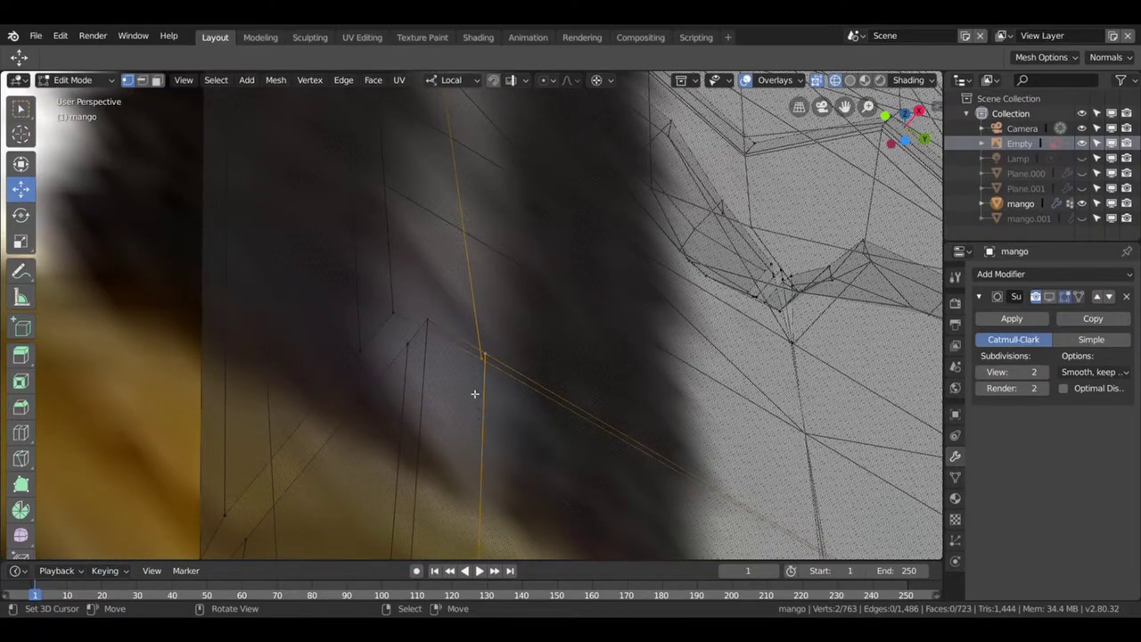
# - Merge two more vertex pairs near the guard at the last-selected vertex
pyautogui.click(481, 360)
pyautogui.click(485, 355)
pyautogui.hotkey('alt', 'm')
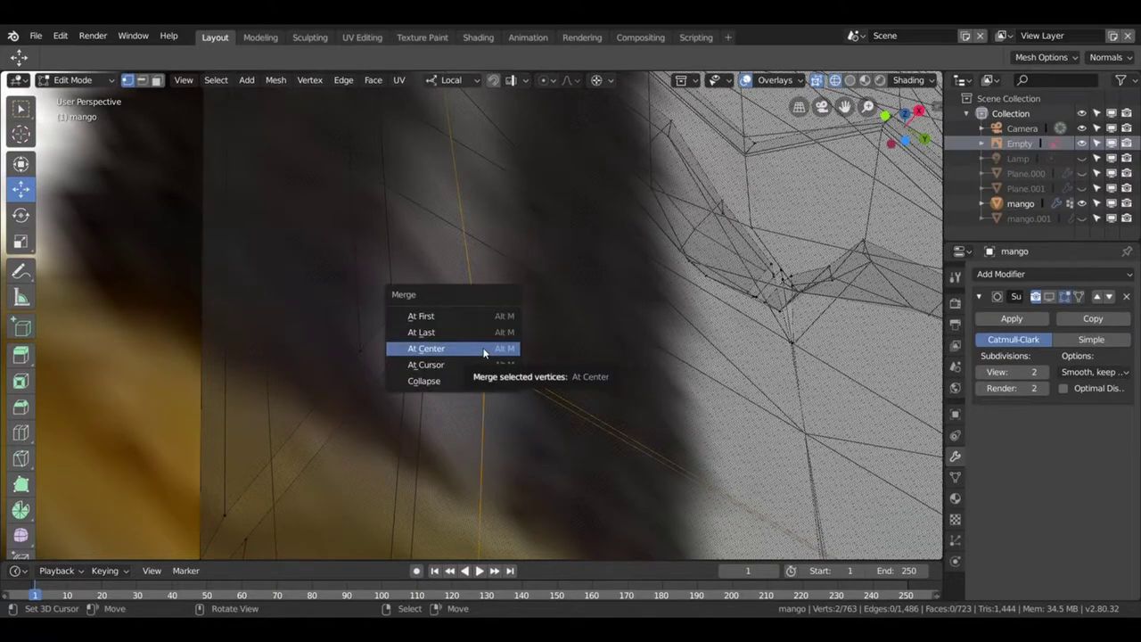
pyautogui.click(461, 328)
pyautogui.moveTo(478, 406); pyautogui.dragTo(498, 386)
pyautogui.click(502, 377)
pyautogui.hotkey('alt', 'm')
pyautogui.click(513, 379)
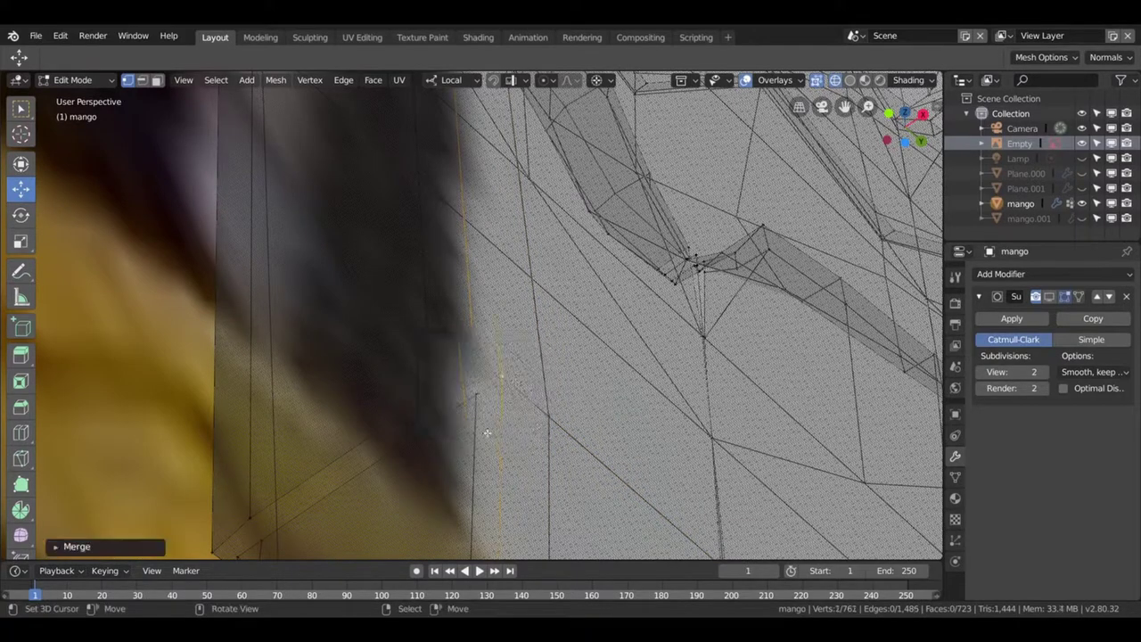
pyautogui.scroll(3)
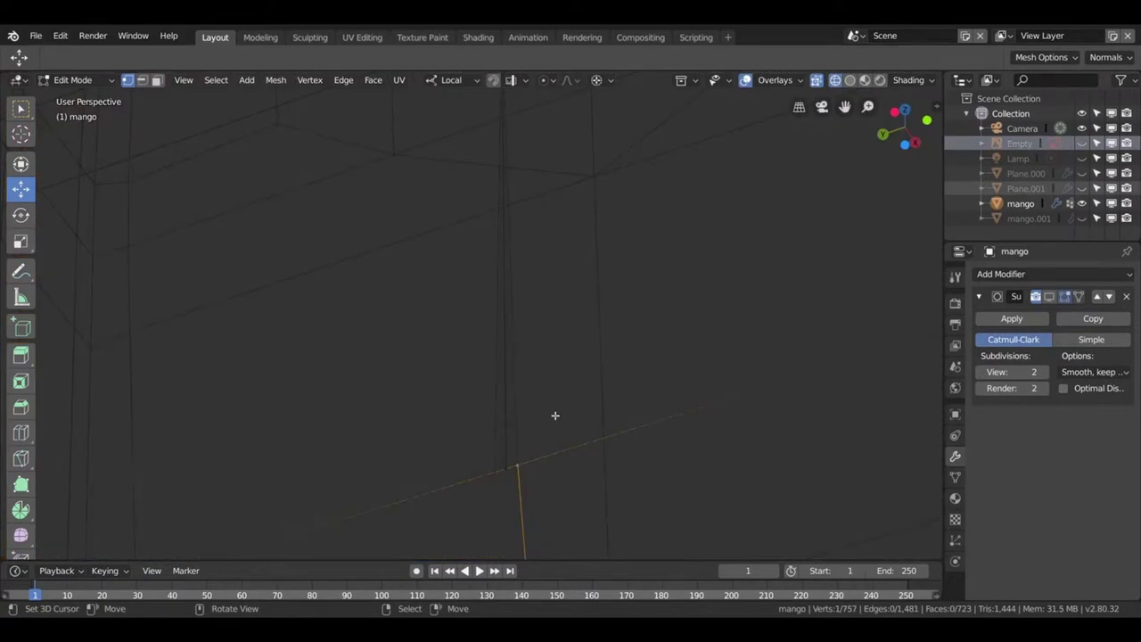
# - Merge a vertex pair on the lower edge below the guard at the last-selected vertex
pyautogui.click(522, 429)
pyautogui.click(517, 464)
pyautogui.click(509, 467)
pyautogui.press('m')
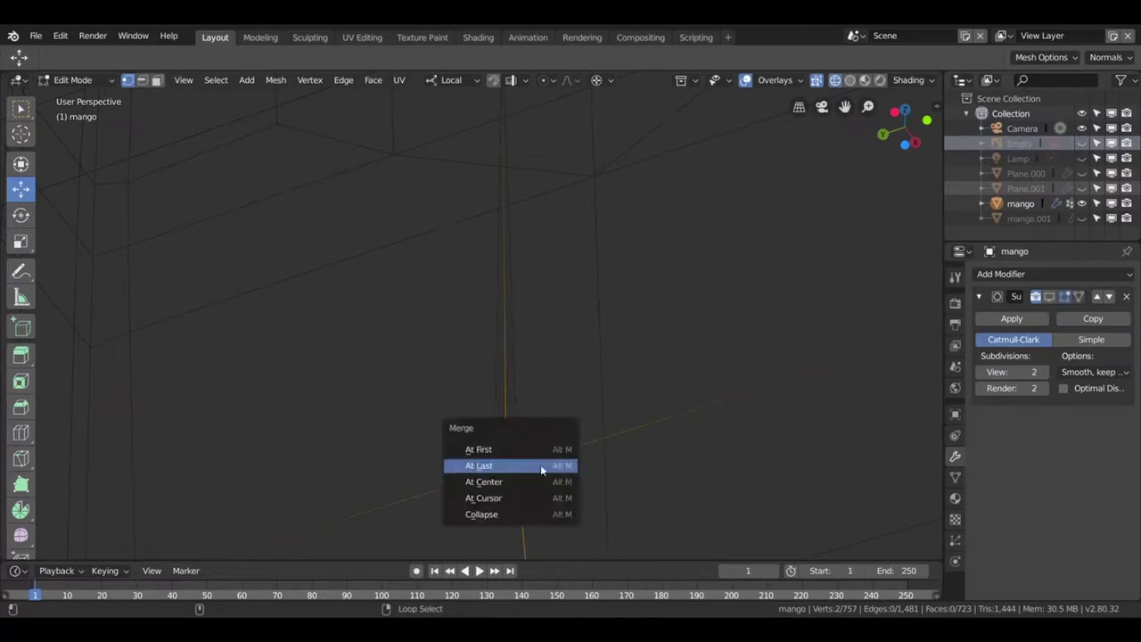
pyautogui.click(540, 465)
pyautogui.moveTo(529, 459); pyautogui.dragTo(484, 417)
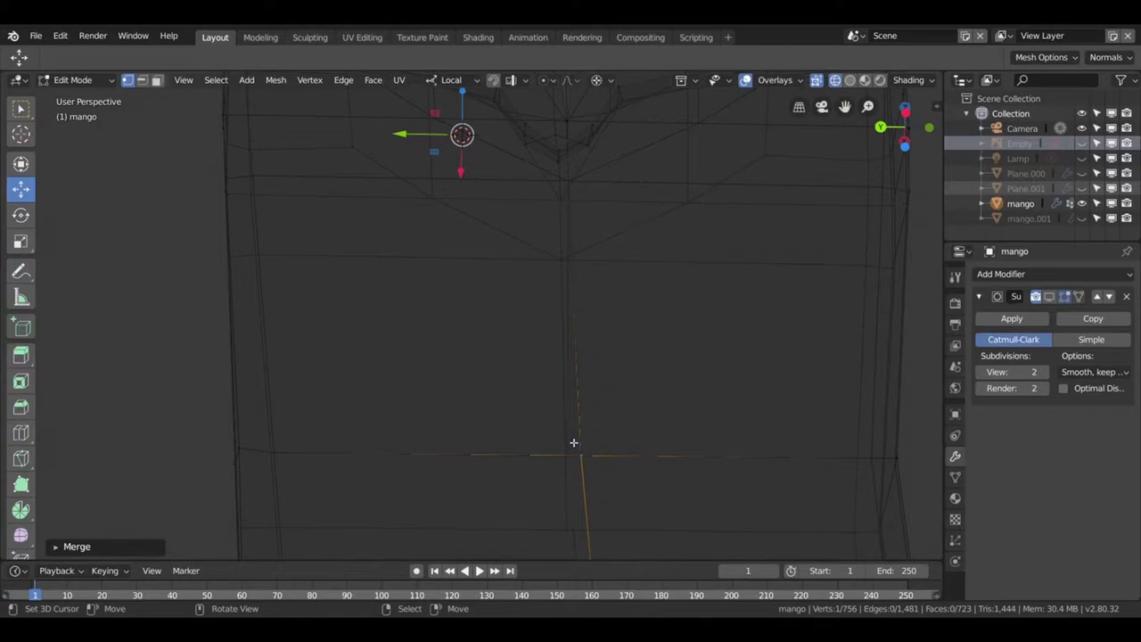
# - Switch the viewport back to Solid shading and select the bottom edge's vertex for merging
pyautogui.press('x')
pyautogui.press('z')
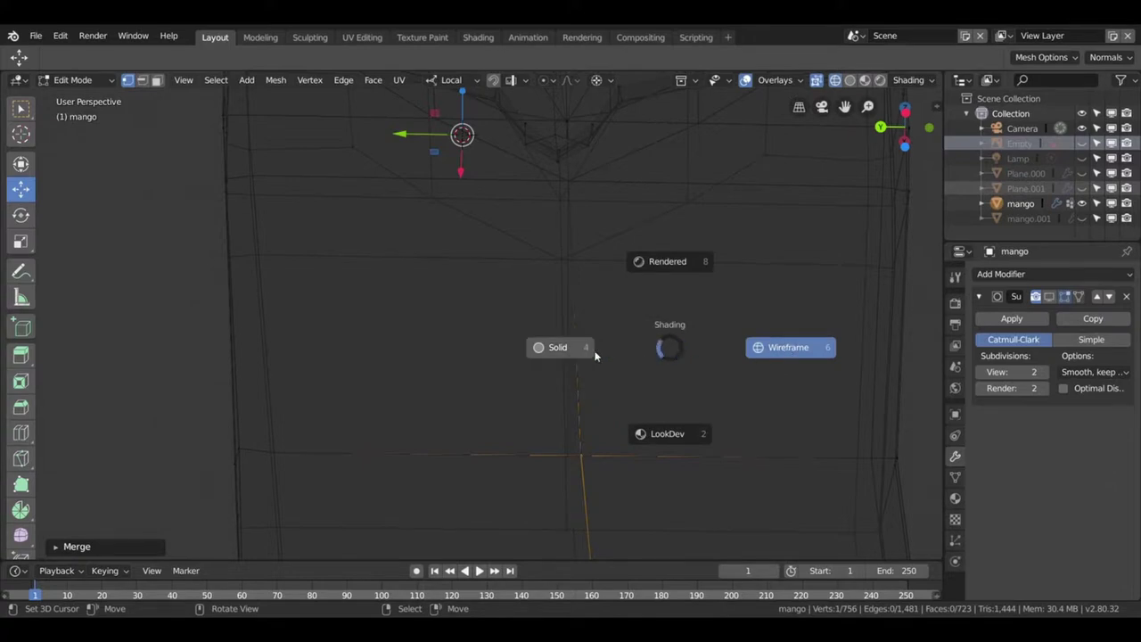
pyautogui.click(594, 351)
pyautogui.scroll(3)
pyautogui.click(611, 489)
pyautogui.hotkey('alt', 'm')
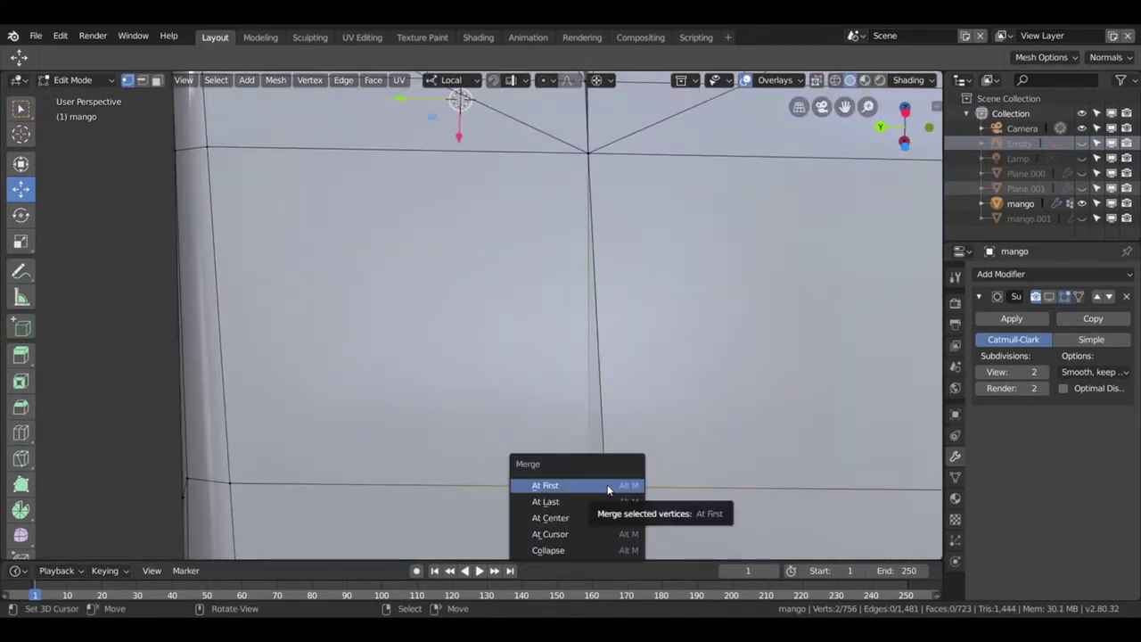
# - Merge the pending vertex pair at the first-selected vertex, then close in on the V-notch
pyautogui.click(610, 502)
pyautogui.scroll(-3)
pyautogui.moveTo(606, 438); pyautogui.dragTo(608, 284)
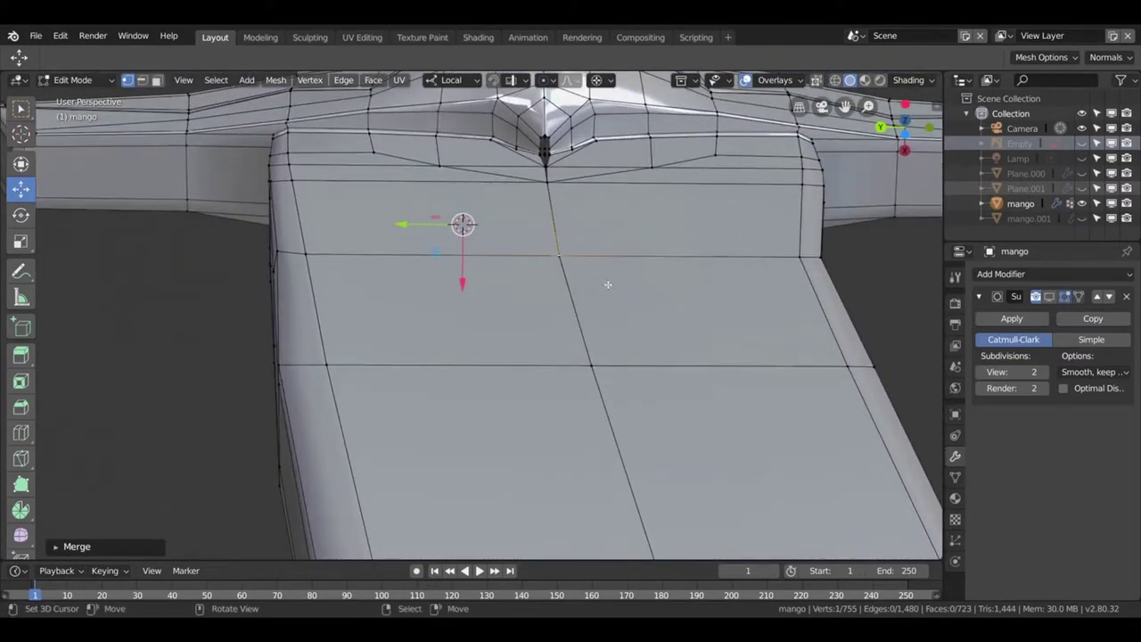
pyautogui.moveTo(552, 158); pyautogui.dragTo(476, 456)
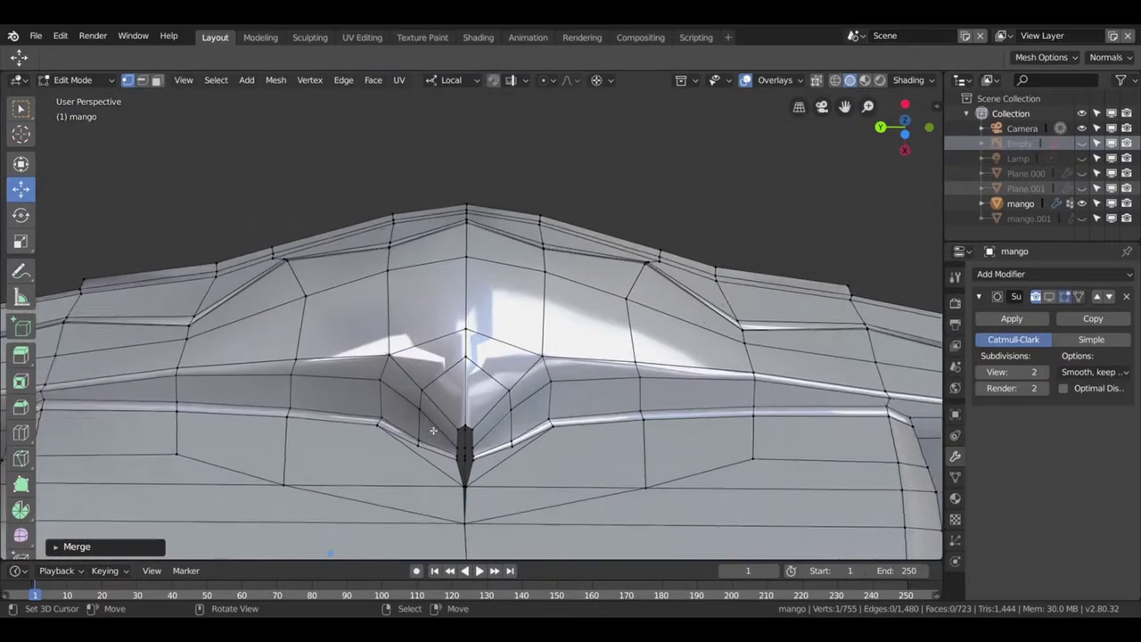
pyautogui.scroll(3)
pyautogui.scroll(3)
pyautogui.scroll(3)
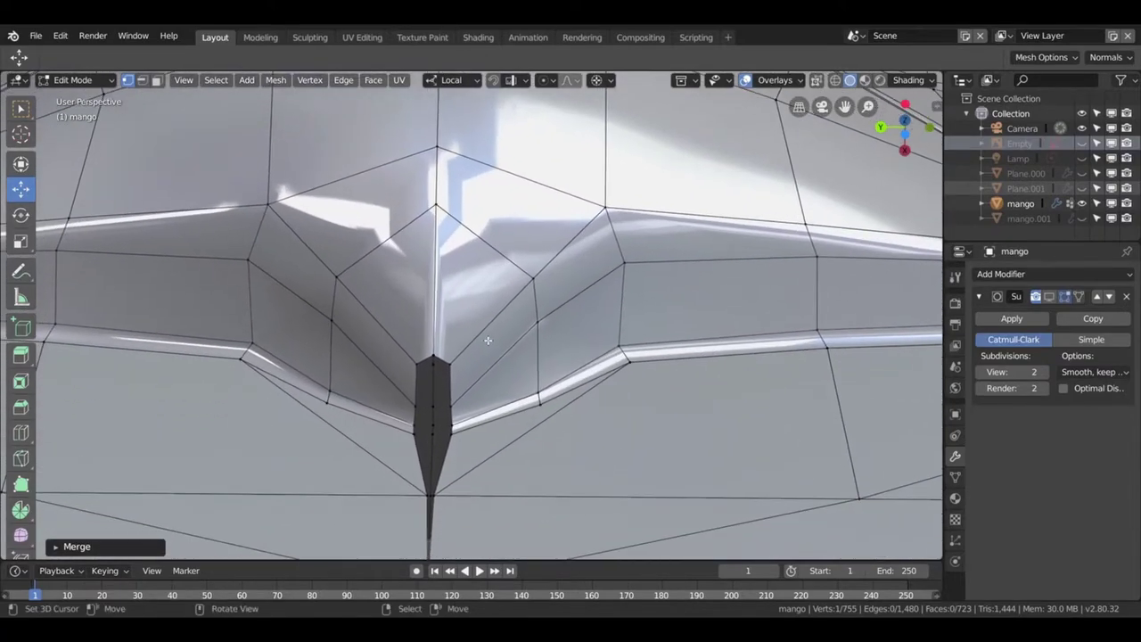
pyautogui.scroll(3)
pyautogui.scroll(-3)
pyautogui.moveTo(488, 340); pyautogui.dragTo(446, 420)
# - Box-select the vertices at the centre of the V-shaped tip and merge them at the 3D cursor
pyautogui.click(429, 410)
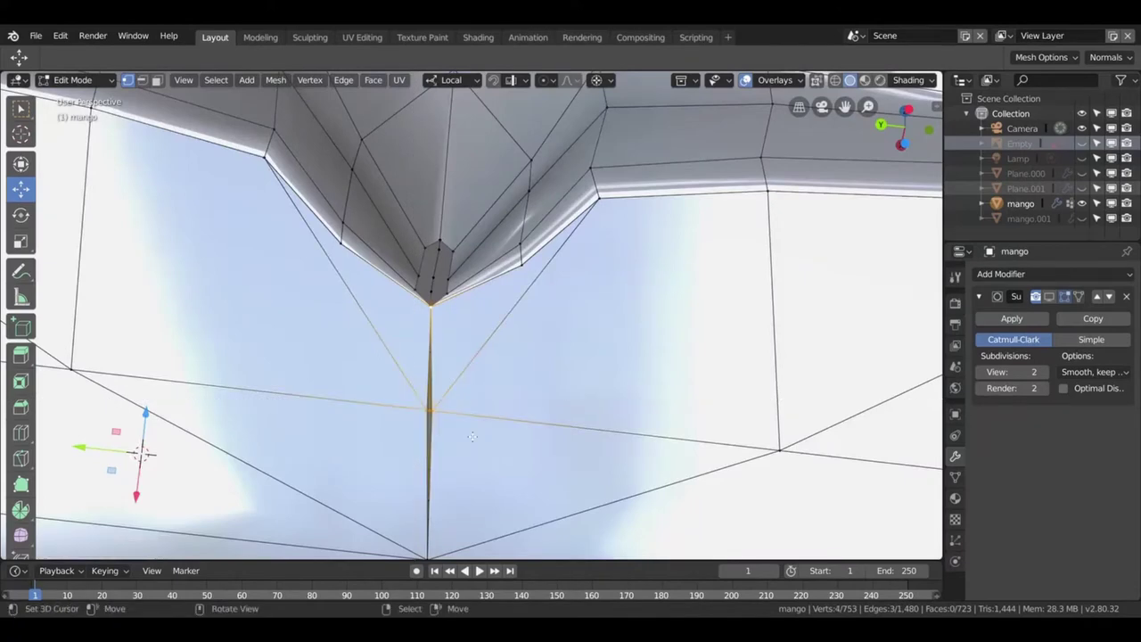
pyautogui.press('a')
pyautogui.hotkey('alt', 'a')
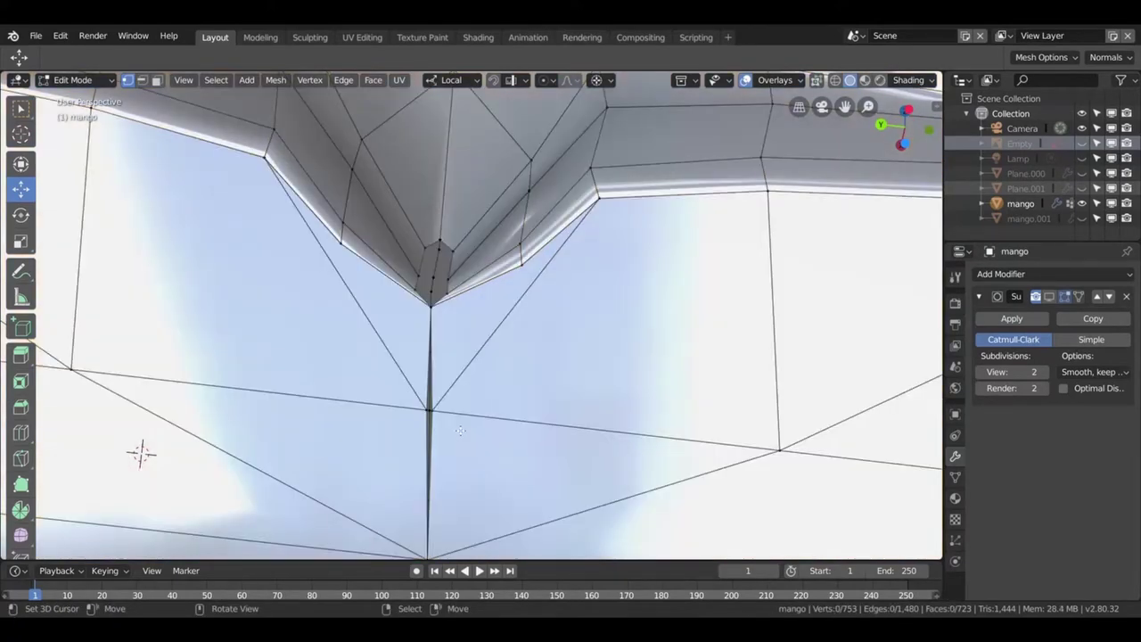
pyautogui.press('b')
pyautogui.moveTo(406, 382); pyautogui.dragTo(470, 429)
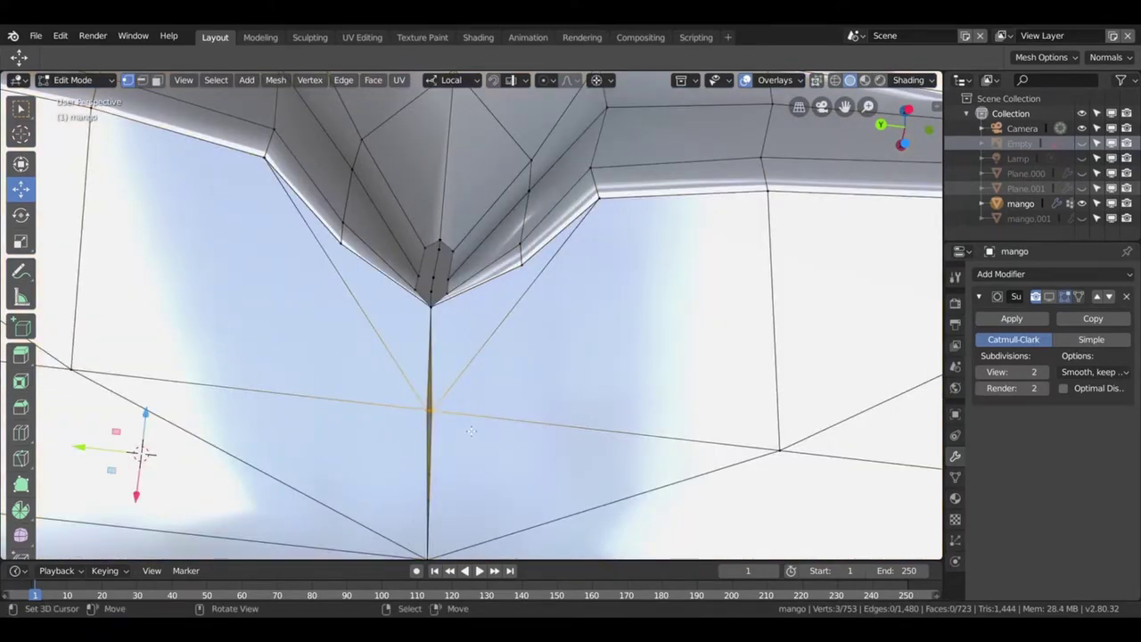
pyautogui.hotkey('alt', 'm')
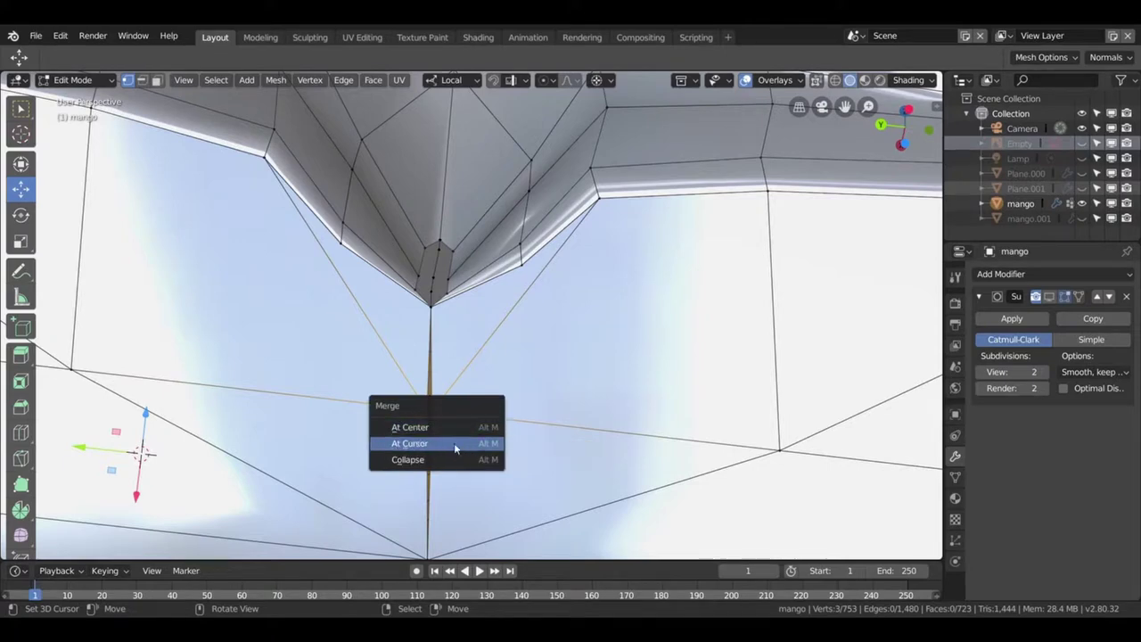
pyautogui.click(454, 447)
pyautogui.scroll(3)
pyautogui.scroll(3)
pyautogui.scroll(3)
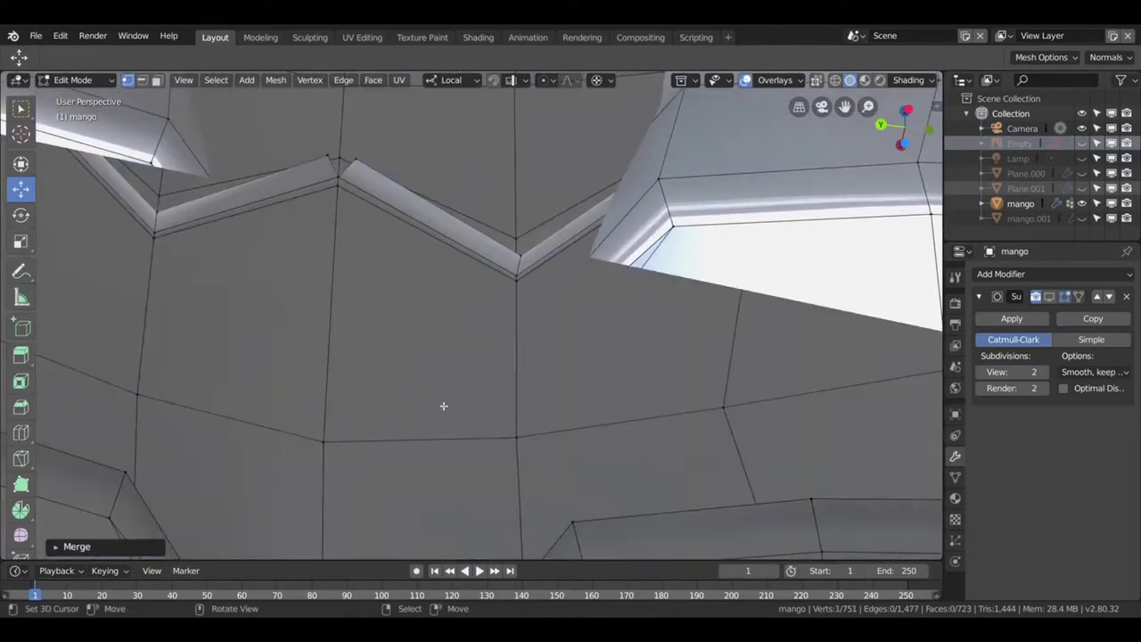
pyautogui.scroll(3)
# - Merge four more vertex groups around the tip, each at their centre
pyautogui.hotkey('alt', 'a')
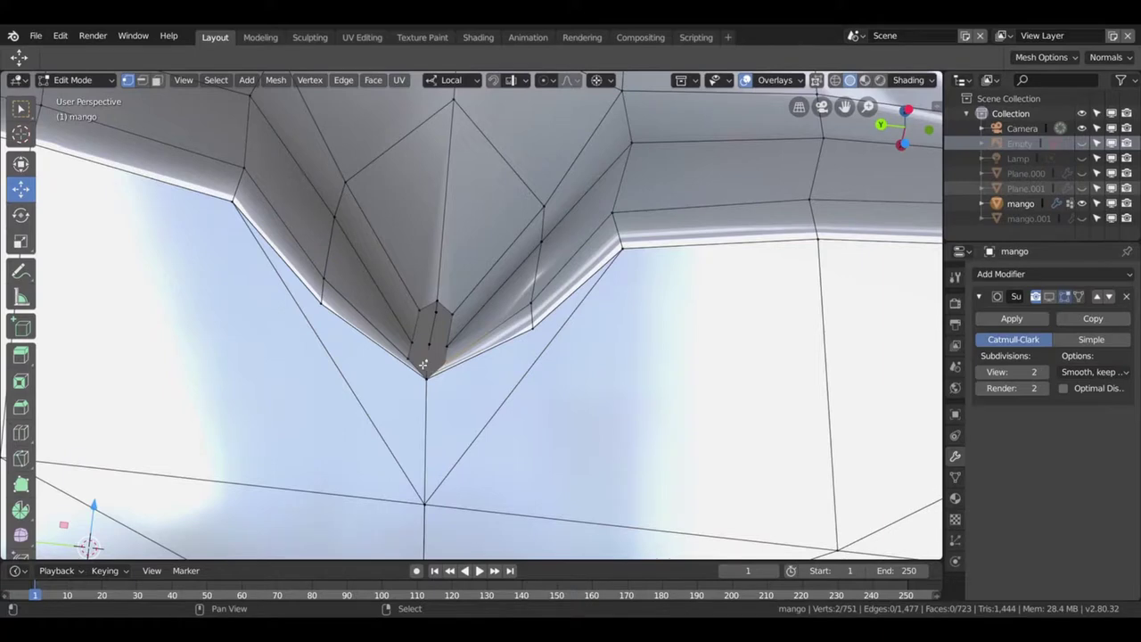
pyautogui.press('m')
pyautogui.click(415, 359)
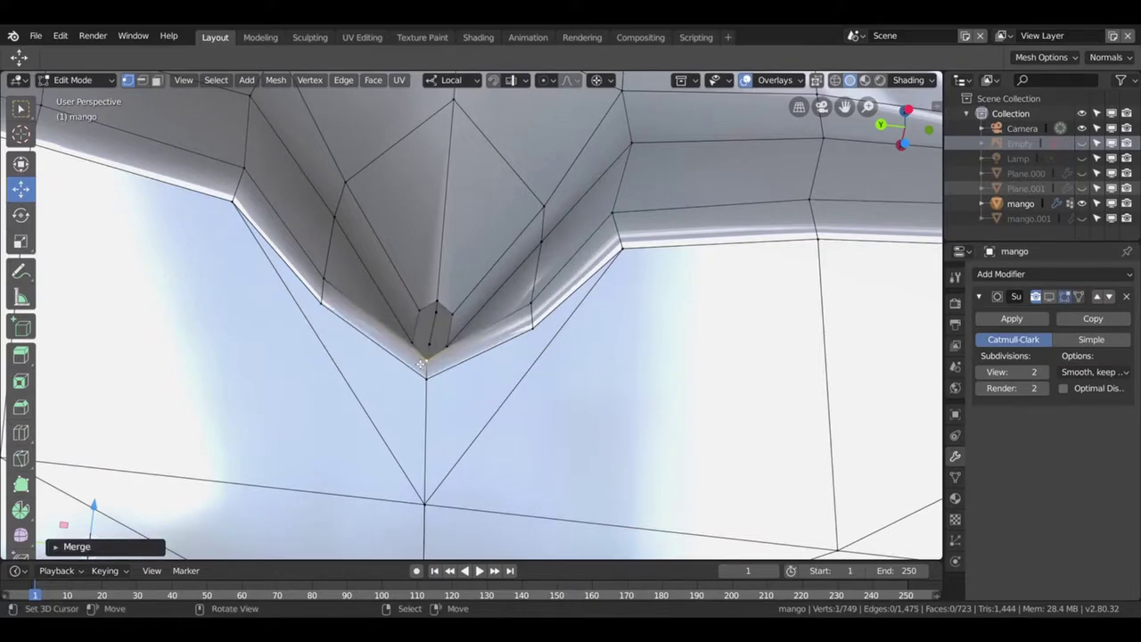
pyautogui.hotkey('alt', 'a')
pyautogui.click(422, 345)
pyautogui.press('m')
pyautogui.click(423, 339)
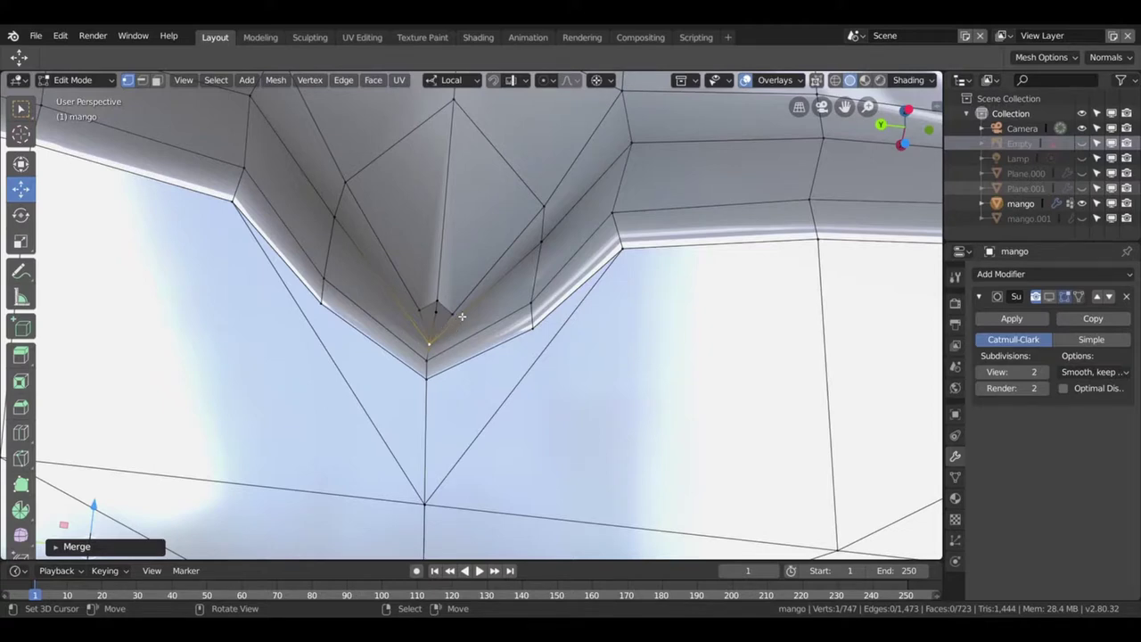
pyautogui.click(439, 313)
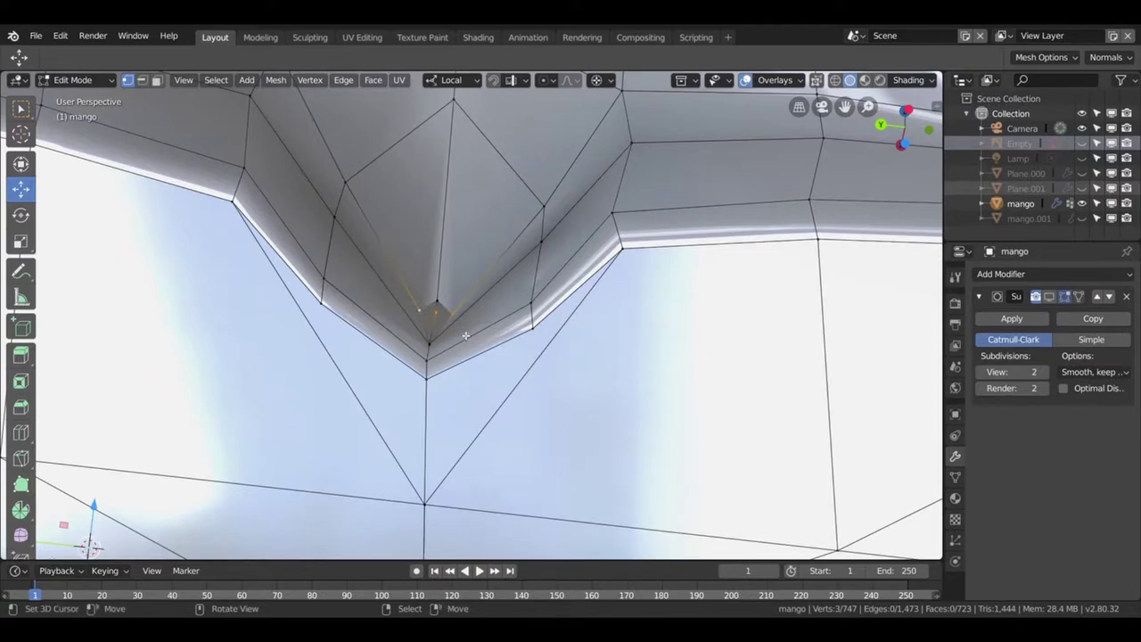
pyautogui.press('m')
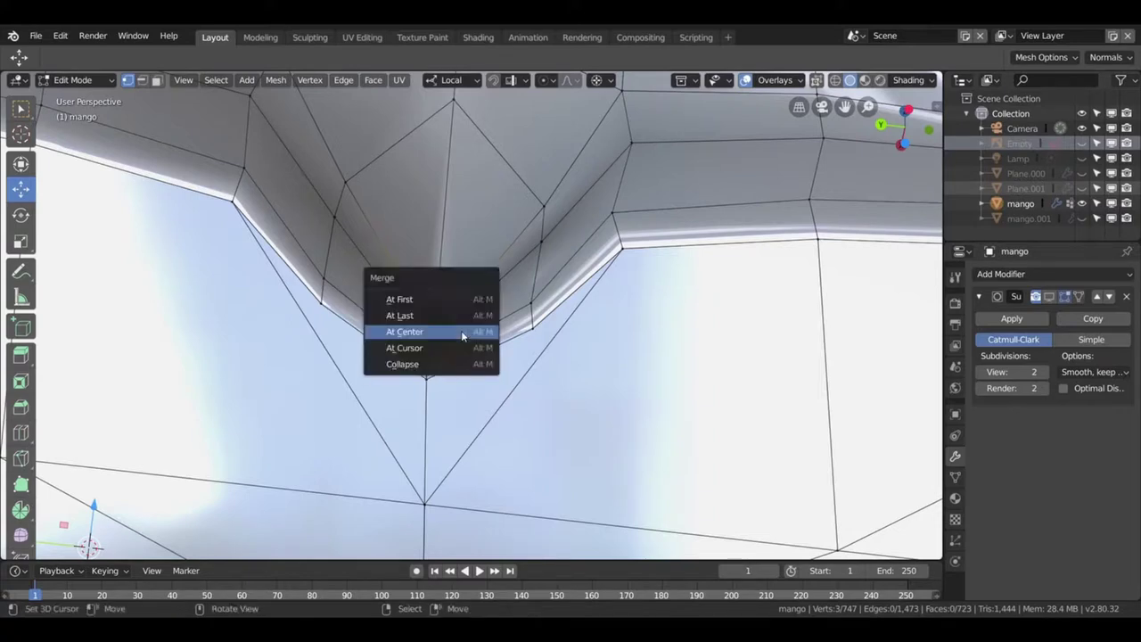
pyautogui.click(465, 336)
pyautogui.click(437, 312)
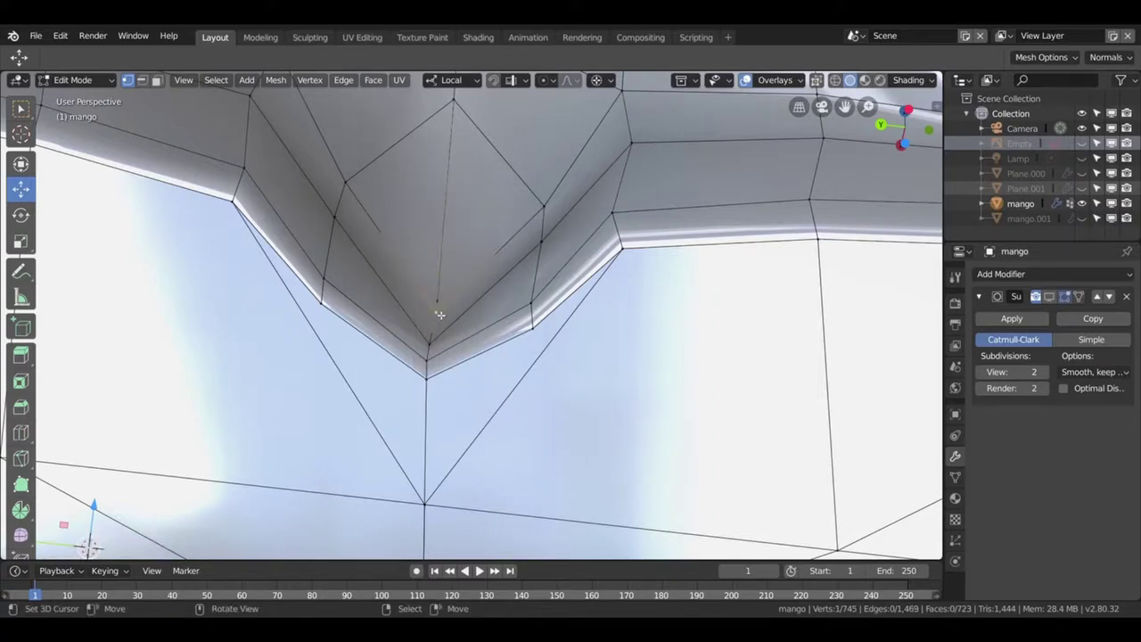
pyautogui.hotkey('alt', 'm')
pyautogui.click(437, 314)
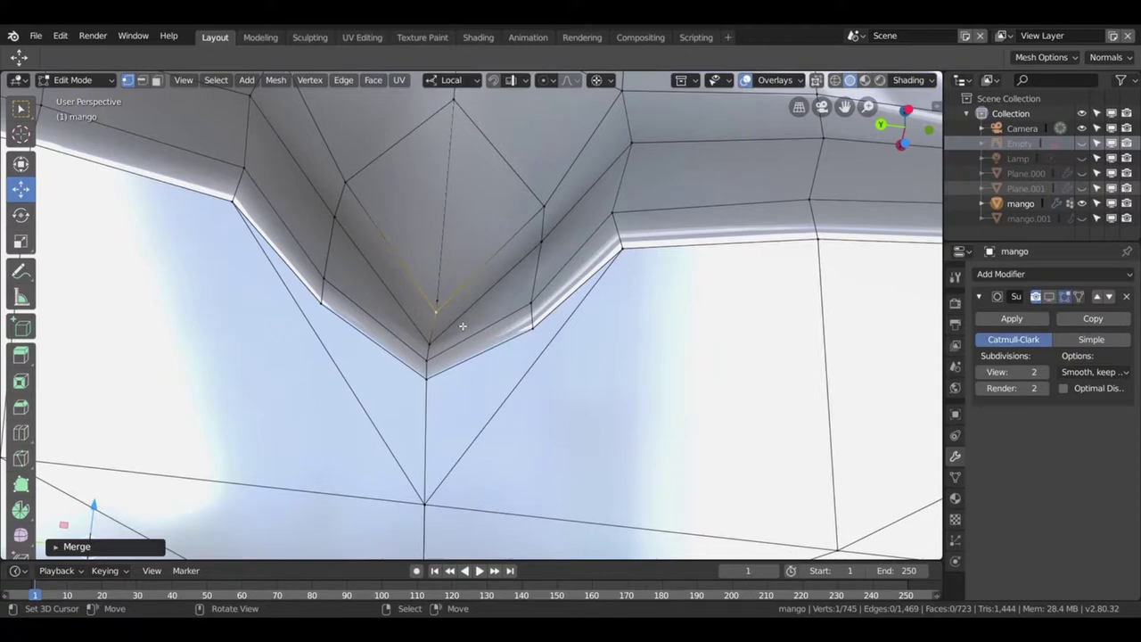
# - Dissolve the leftover stray vertex at the tip, bringing the mesh to 744 vertices
pyautogui.click(444, 302)
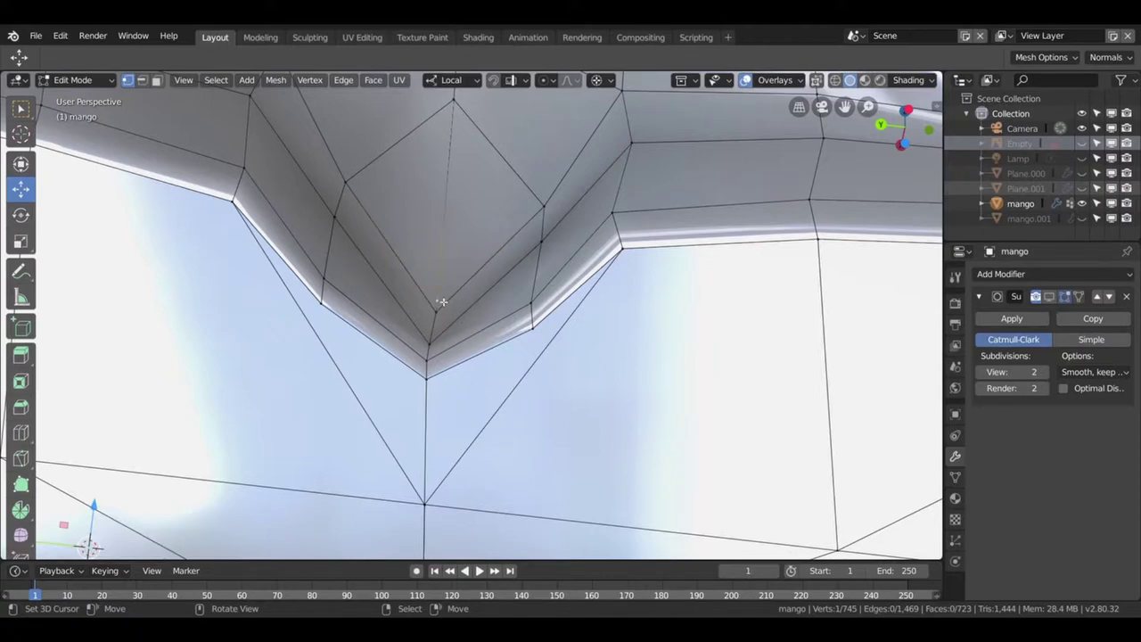
pyautogui.rightClick(442, 303)
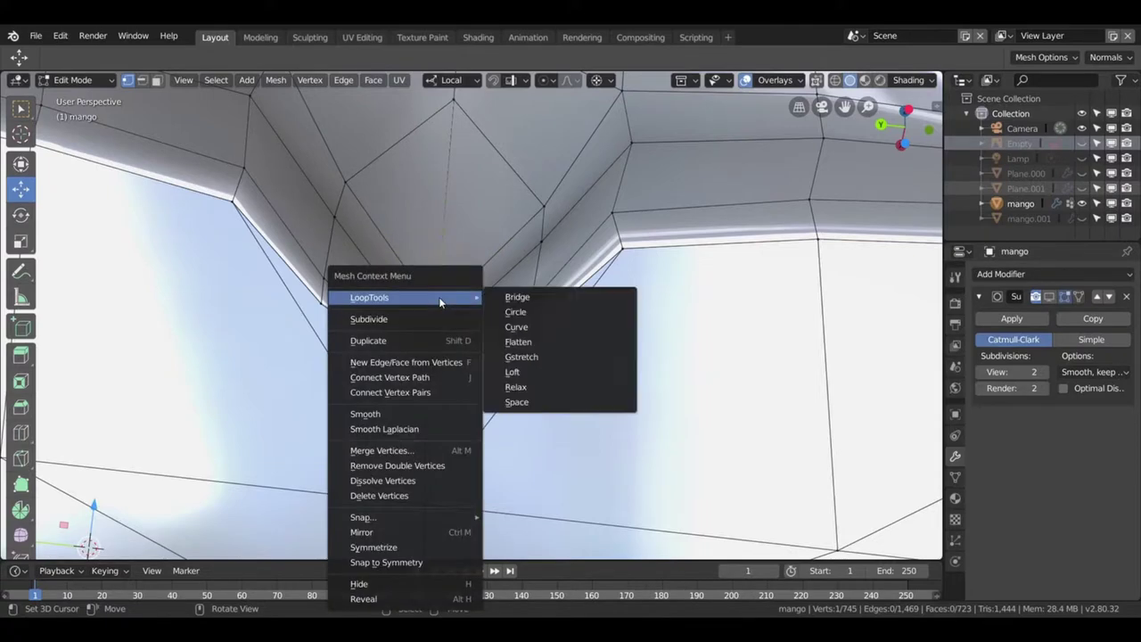
pyautogui.press('Escape')
pyautogui.press('x')
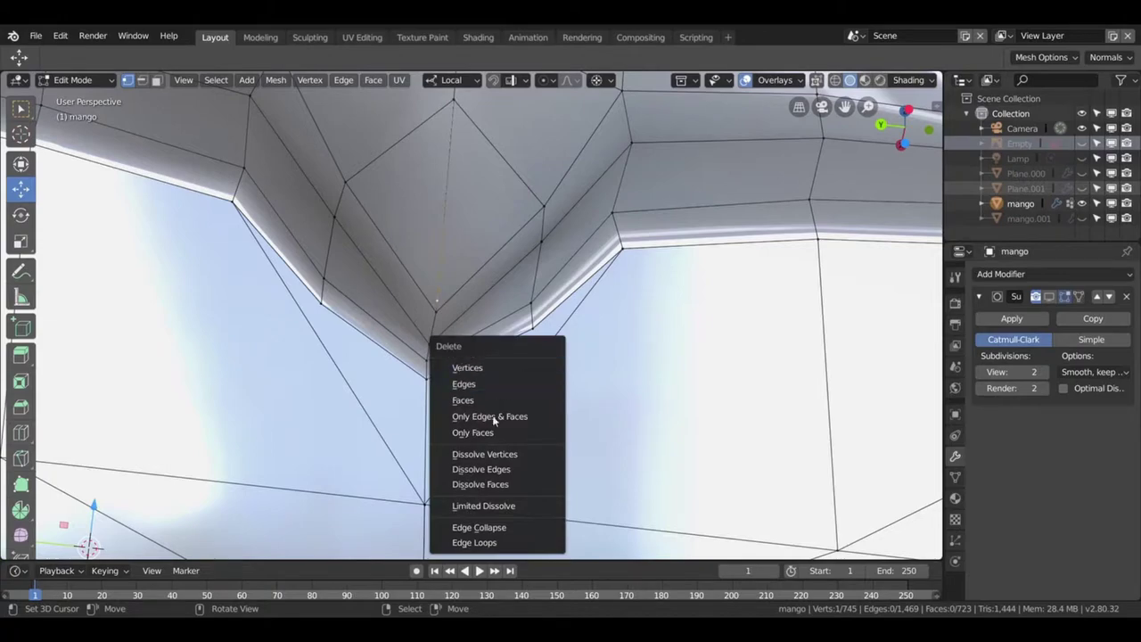
pyautogui.click(495, 454)
pyautogui.scroll(-3)
pyautogui.scroll(-3)
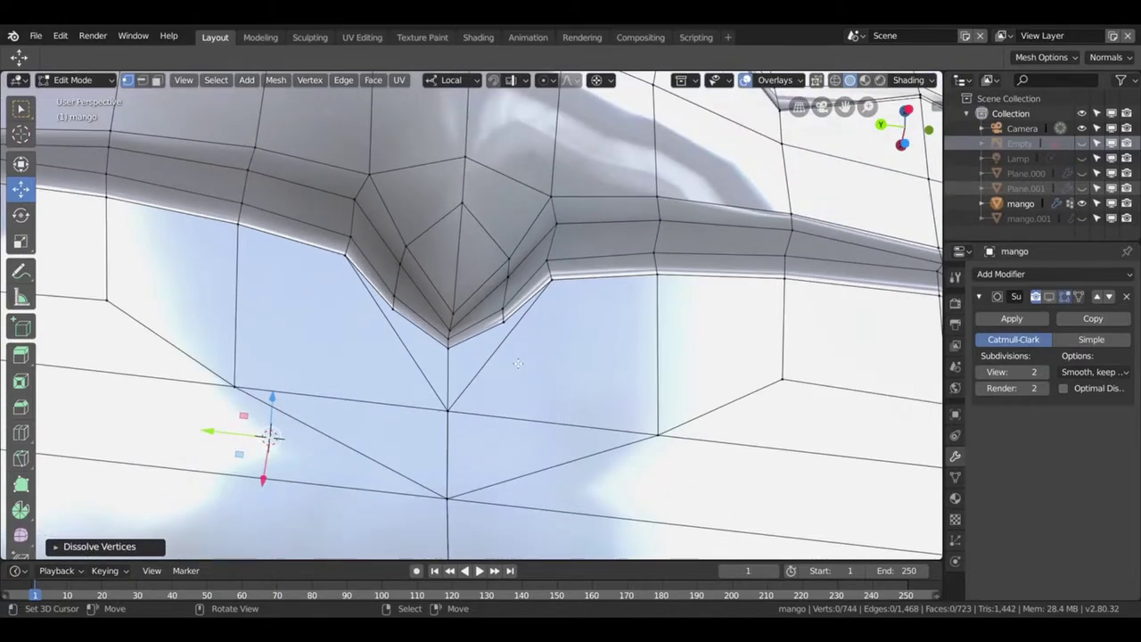
pyautogui.moveTo(521, 375); pyautogui.dragTo(489, 388)
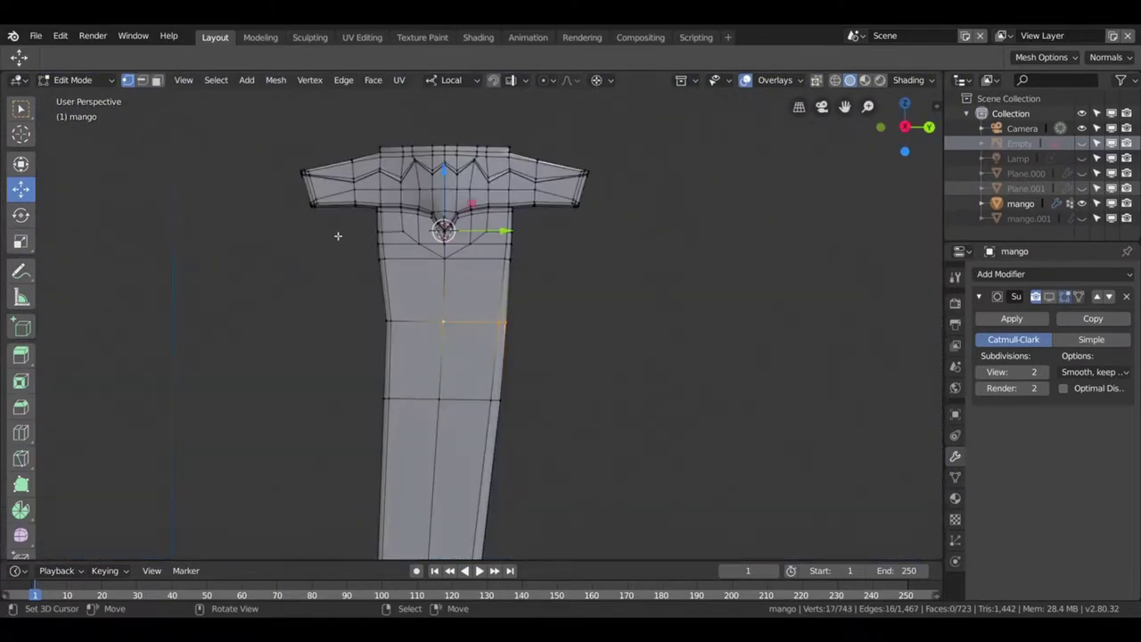
# - Select the horizontal edge loop across the blade below the guard and dissolve its edges
pyautogui.click(158, 80)
pyautogui.click(474, 321)
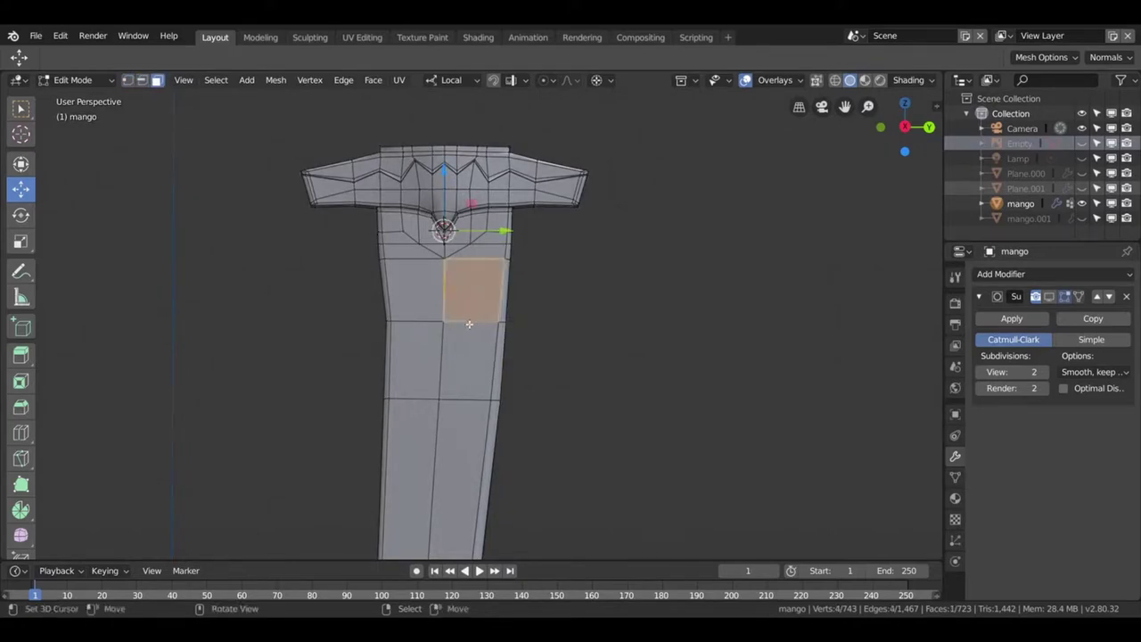
pyautogui.click(436, 329)
pyautogui.click(142, 80)
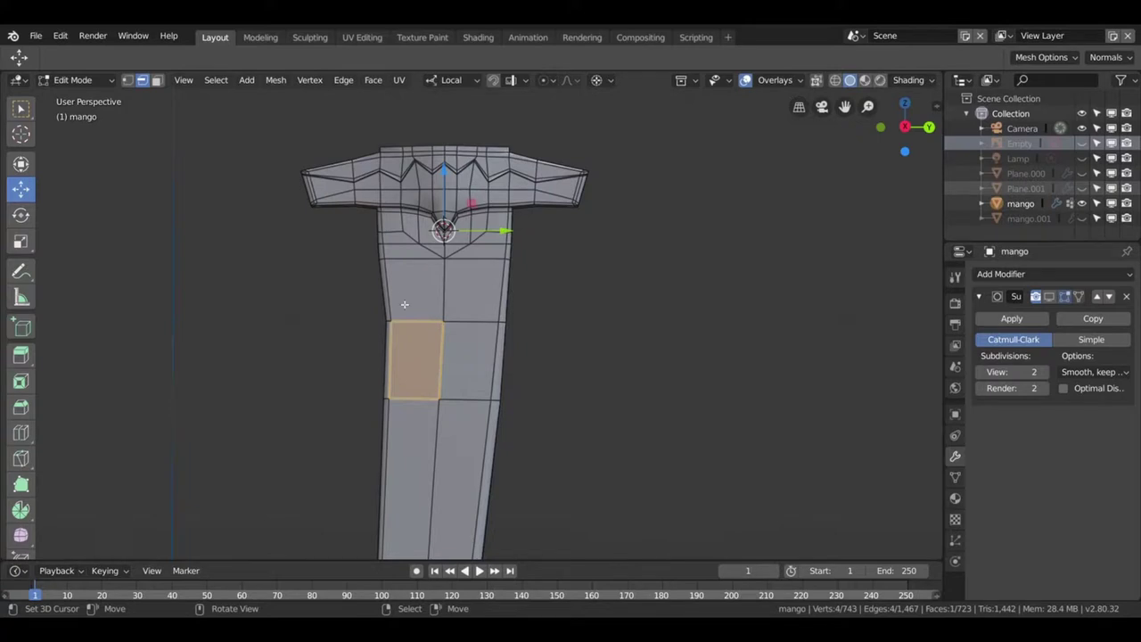
pyautogui.click(488, 328)
pyautogui.click(485, 327)
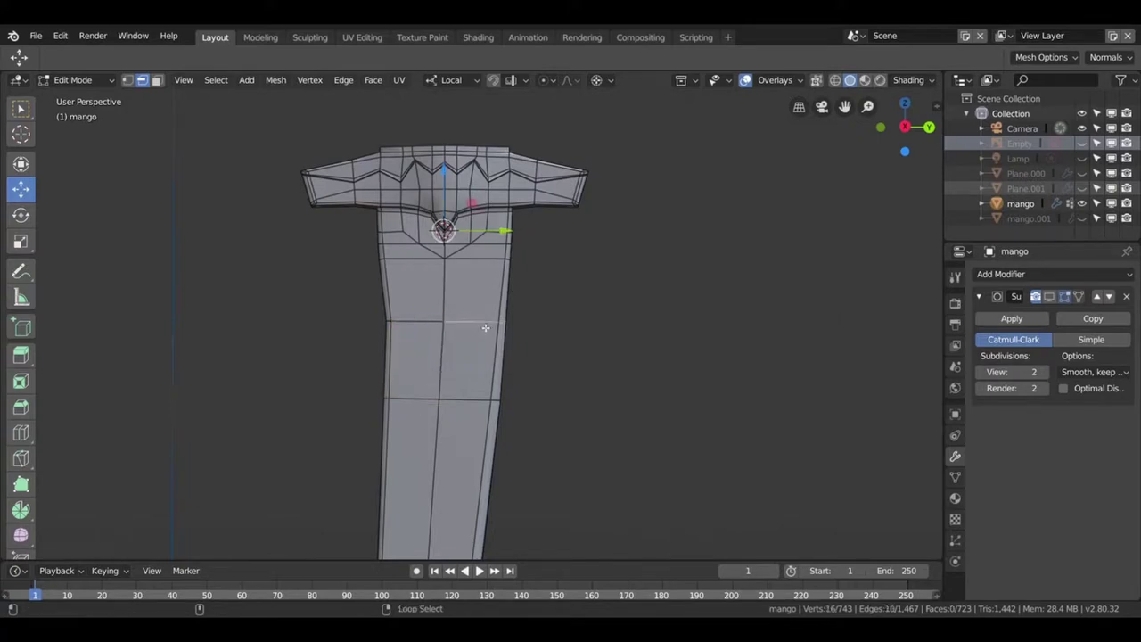
pyautogui.moveTo(485, 327); pyautogui.dragTo(300, 334)
pyautogui.moveTo(549, 330); pyautogui.dragTo(452, 344)
pyautogui.press('x')
pyautogui.click(501, 362)
# - Inspect the blade after the dissolve and select the whole mesh
pyautogui.moveTo(524, 385); pyautogui.dragTo(317, 341)
pyautogui.press('x')
pyautogui.press('Escape')
pyautogui.scroll(3)
pyautogui.scroll(3)
pyautogui.scroll(3)
pyautogui.press('a')
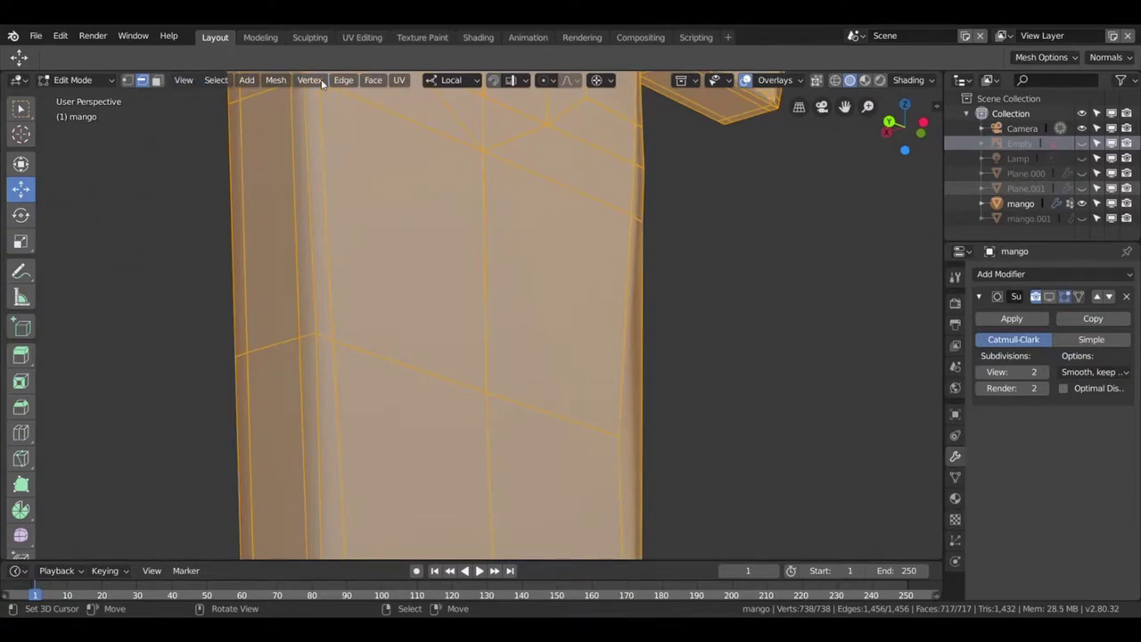
# - Remove 8 duplicate vertices and dissolve another edge loop on the blade
pyautogui.click(276, 80)
pyautogui.moveTo(300, 365)
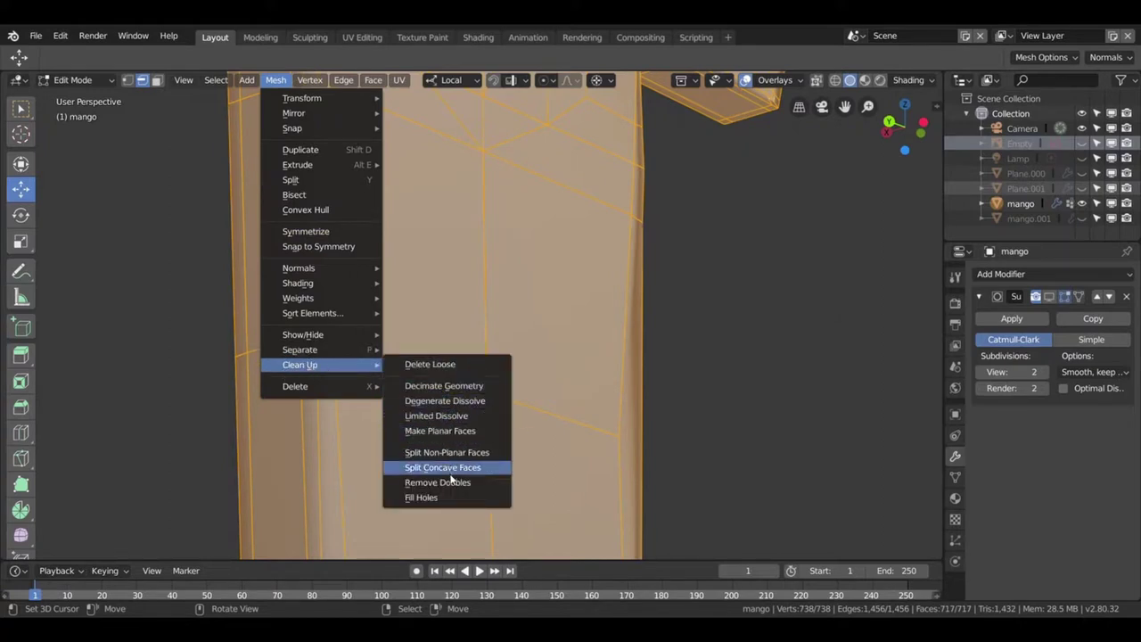
pyautogui.click(450, 483)
pyautogui.moveTo(463, 301); pyautogui.dragTo(490, 344)
pyautogui.click(490, 344)
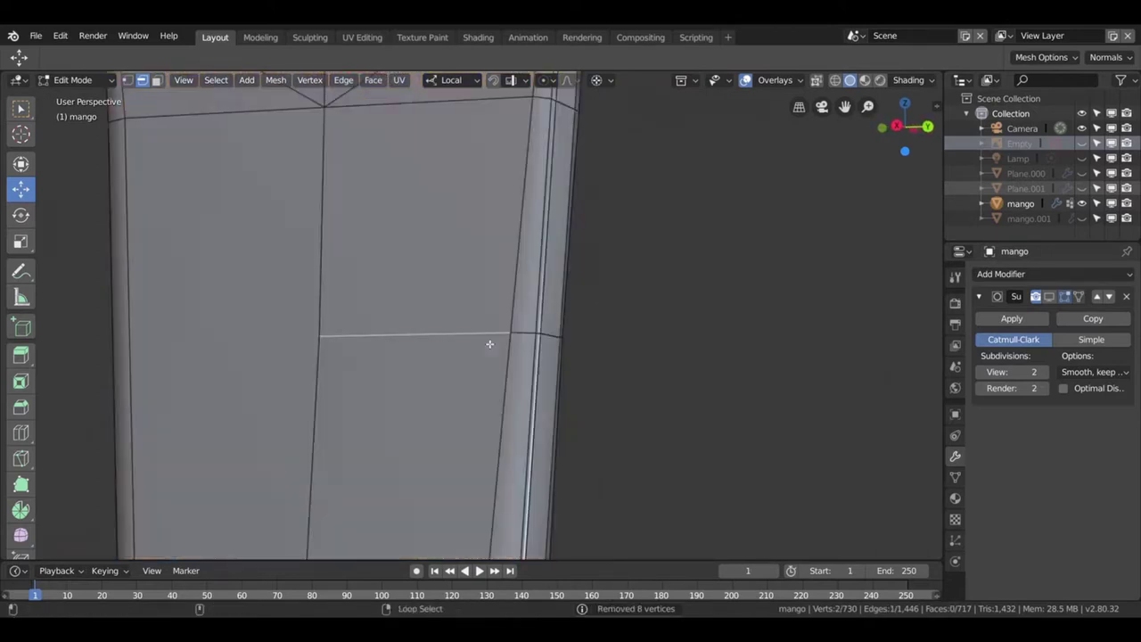
pyautogui.press('x')
pyautogui.click(485, 344)
# - Return to Object Mode and turn on the Subdivision modifier display so the sword appears smoothed
pyautogui.moveTo(485, 336); pyautogui.dragTo(502, 308)
pyautogui.scroll(-3)
pyautogui.press('Tab')
pyautogui.scroll(-3)
pyautogui.click(1048, 296)
pyautogui.moveTo(646, 327); pyautogui.dragTo(610, 314)
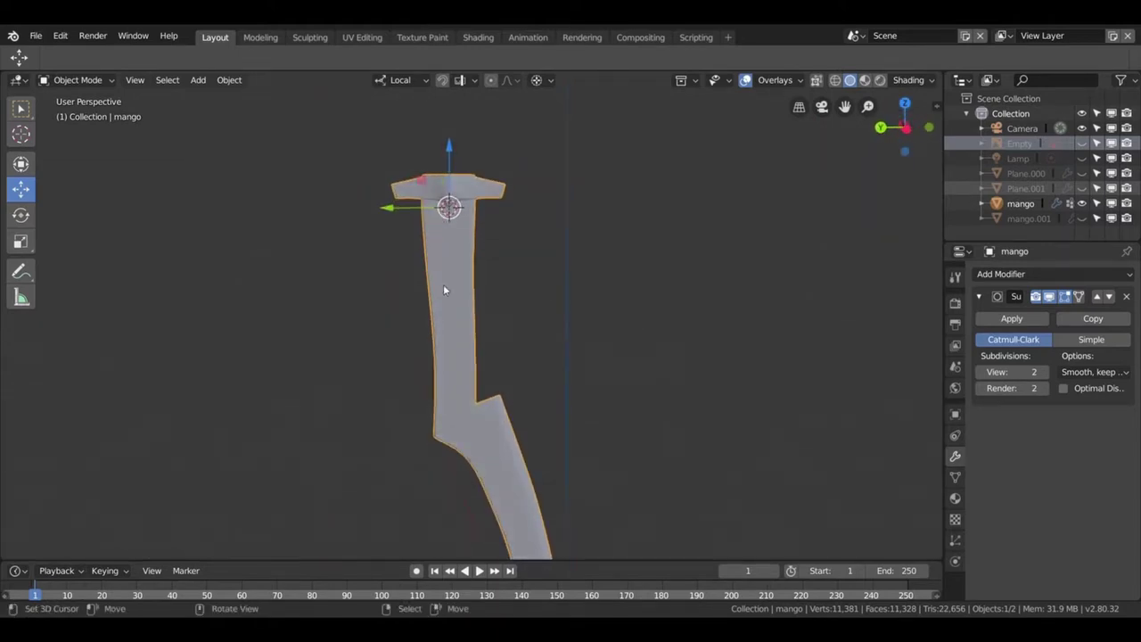
# - Dissolve the blade's two old edge loops in Edit Mode
pyautogui.press('Tab')
pyautogui.hotkey('ctrl', 'r')
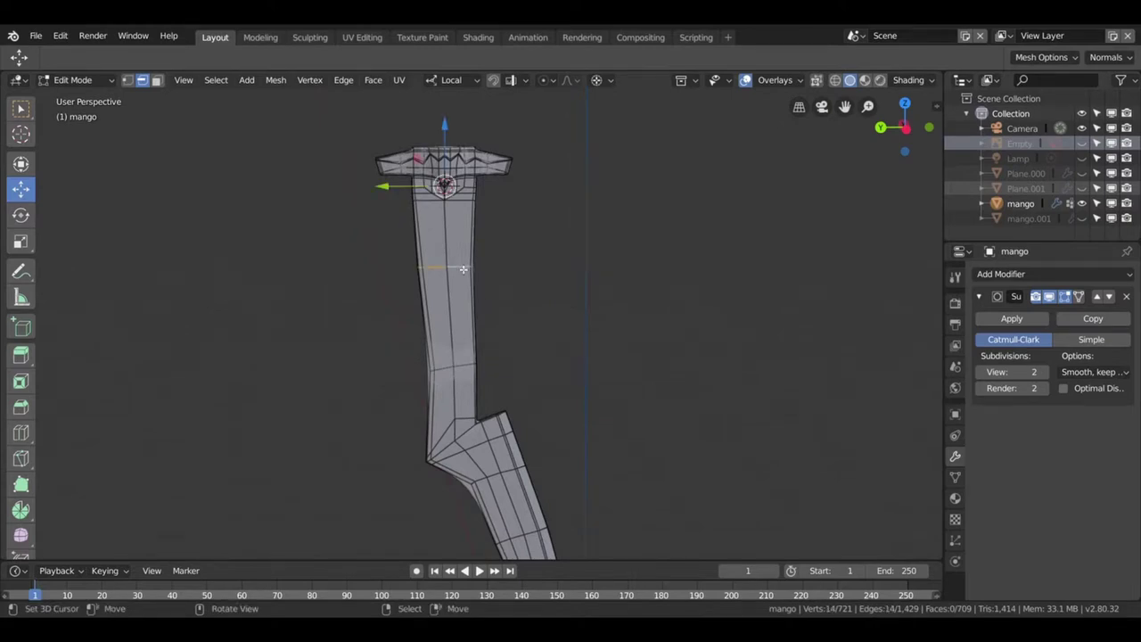
pyautogui.press('x')
pyautogui.click(462, 269)
pyautogui.moveTo(479, 266); pyautogui.dragTo(465, 379)
pyautogui.click(461, 371)
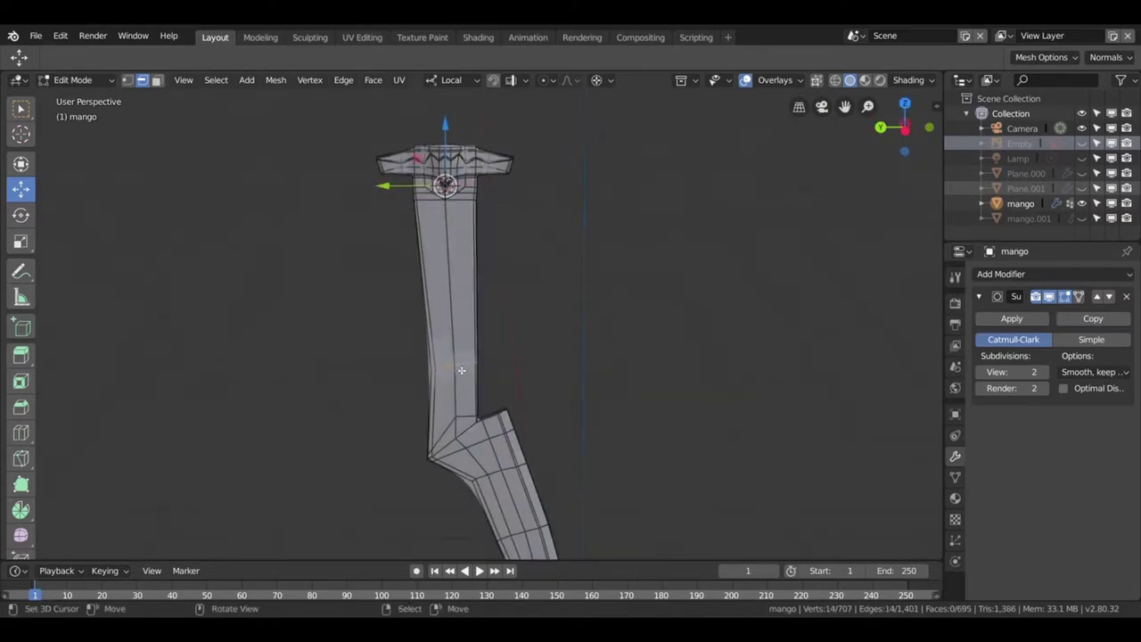
pyautogui.press('x')
pyautogui.click(458, 371)
pyautogui.moveTo(540, 336); pyautogui.dragTo(515, 328)
# - Add two evenly centred loop cuts across the upper blade, then return to Object Mode
pyautogui.hotkey('ctrl', 'r')
pyautogui.scroll(3)
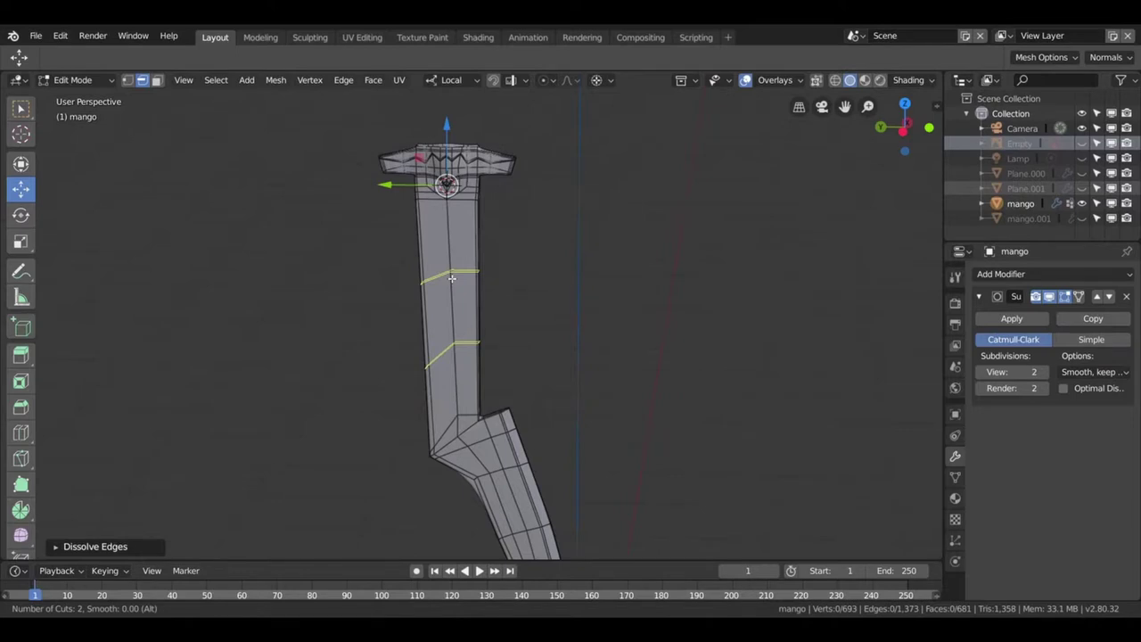
pyautogui.click(452, 279)
pyautogui.rightClick(452, 278)
pyautogui.moveTo(452, 278); pyautogui.dragTo(472, 308)
pyautogui.moveTo(339, 288); pyautogui.dragTo(524, 327)
pyautogui.press('Tab')
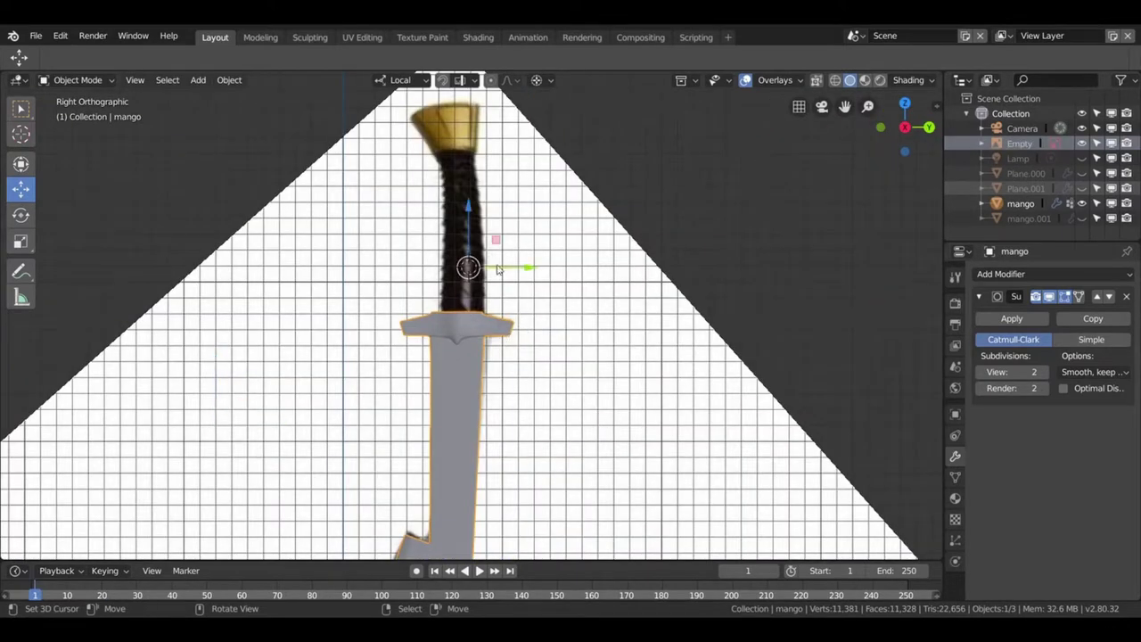
# - Rotate the sword about the vertical Z axis to line up with the reference
pyautogui.moveTo(514, 270); pyautogui.dragTo(521, 270)
pyautogui.scroll(3)
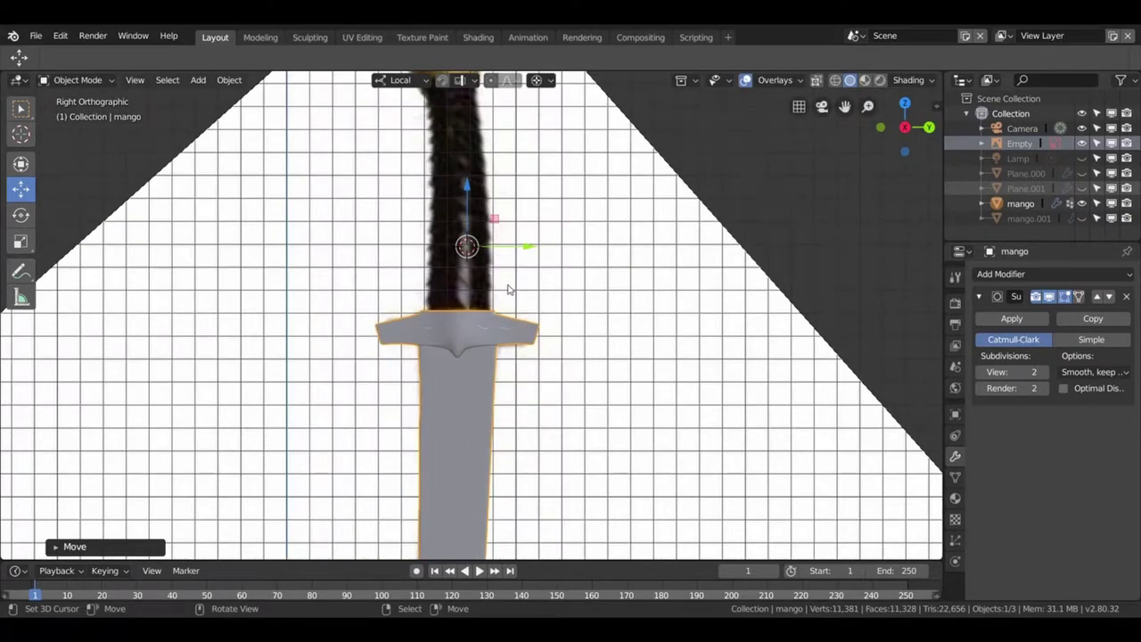
pyautogui.moveTo(529, 250); pyautogui.dragTo(533, 356)
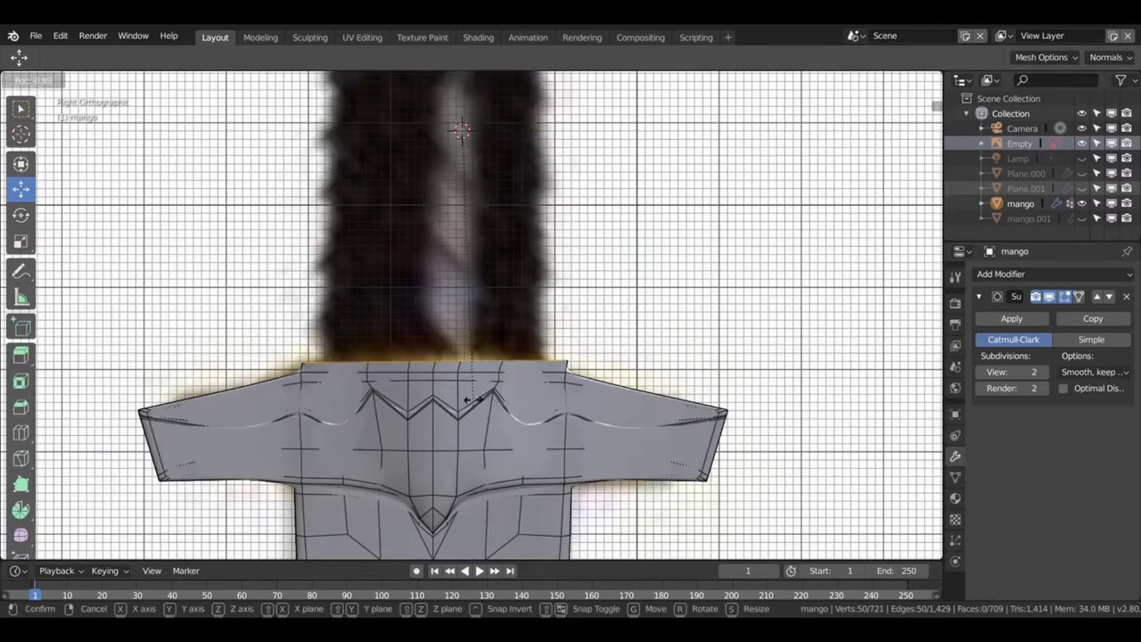
pyautogui.press('z')
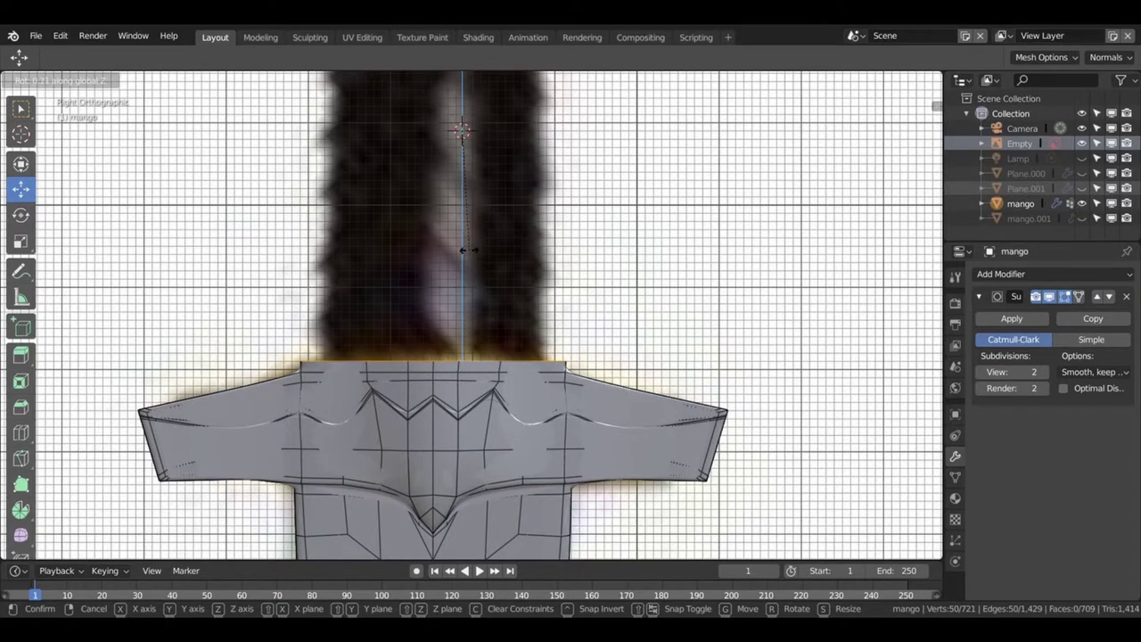
pyautogui.click(467, 251)
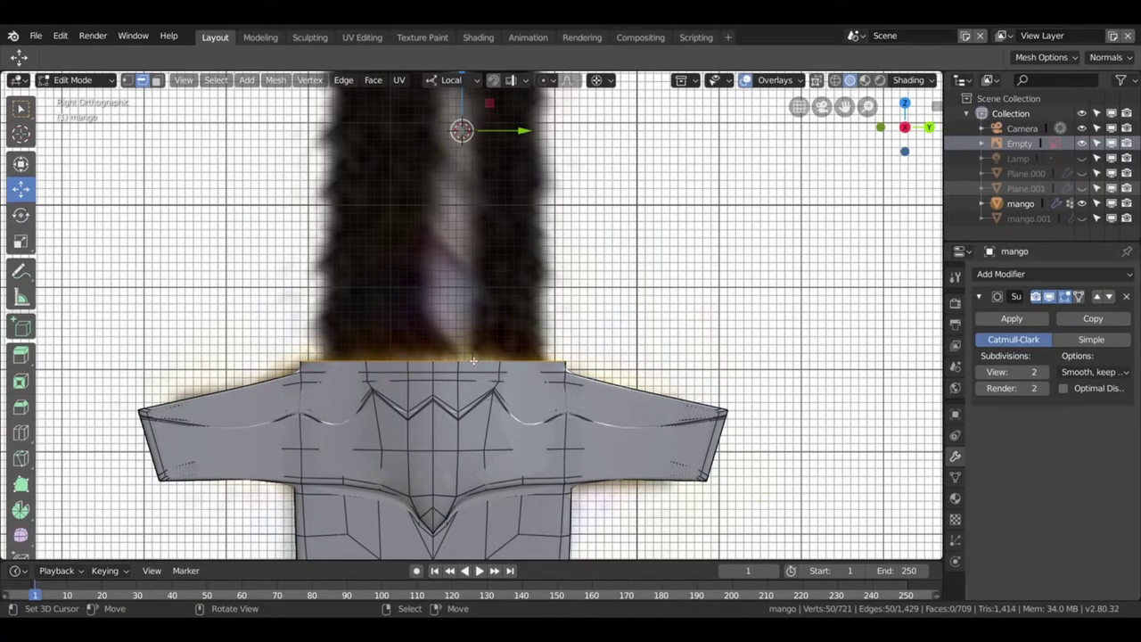
# - Extrude the grip's top edge straight up along Z in several stacked sections
pyautogui.press('e')
pyautogui.press('z')
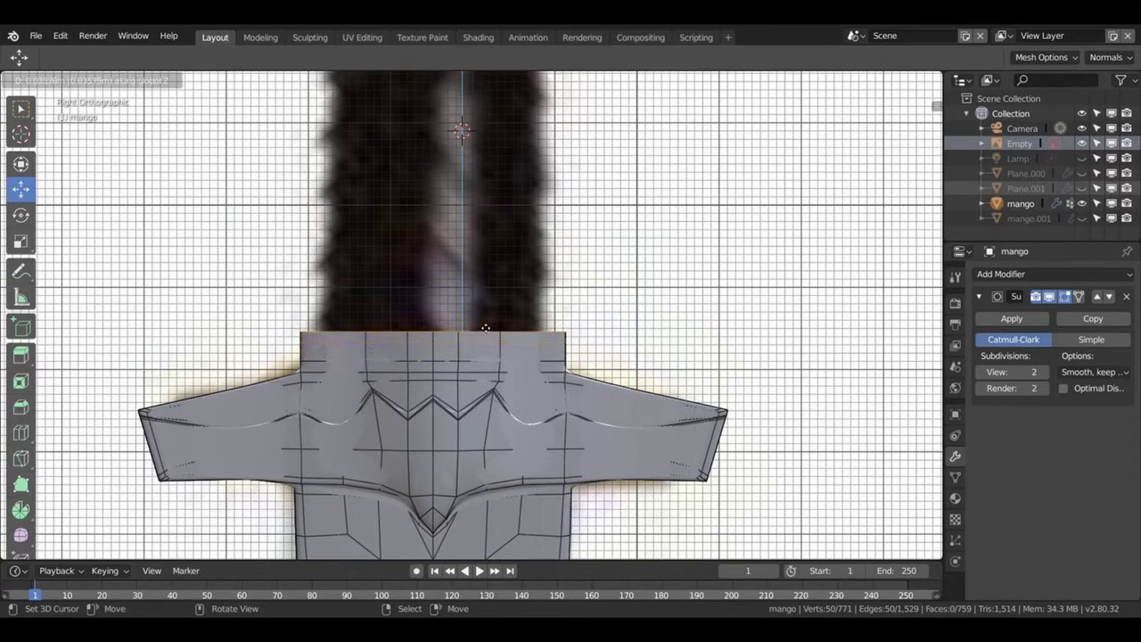
pyautogui.click(487, 321)
pyautogui.press('e')
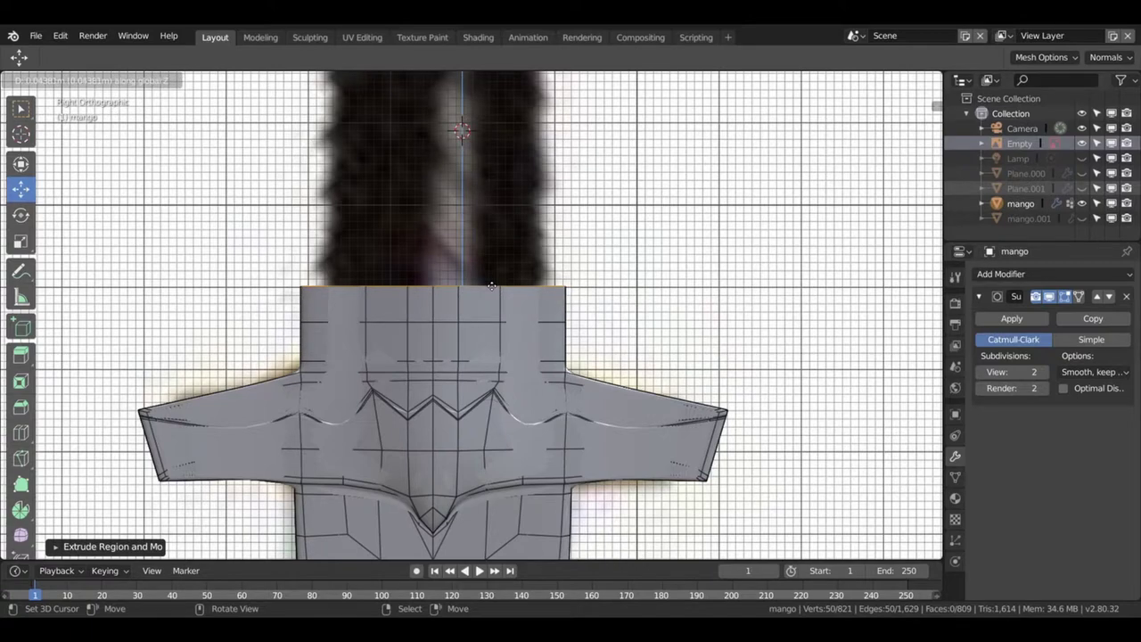
pyautogui.click(492, 267)
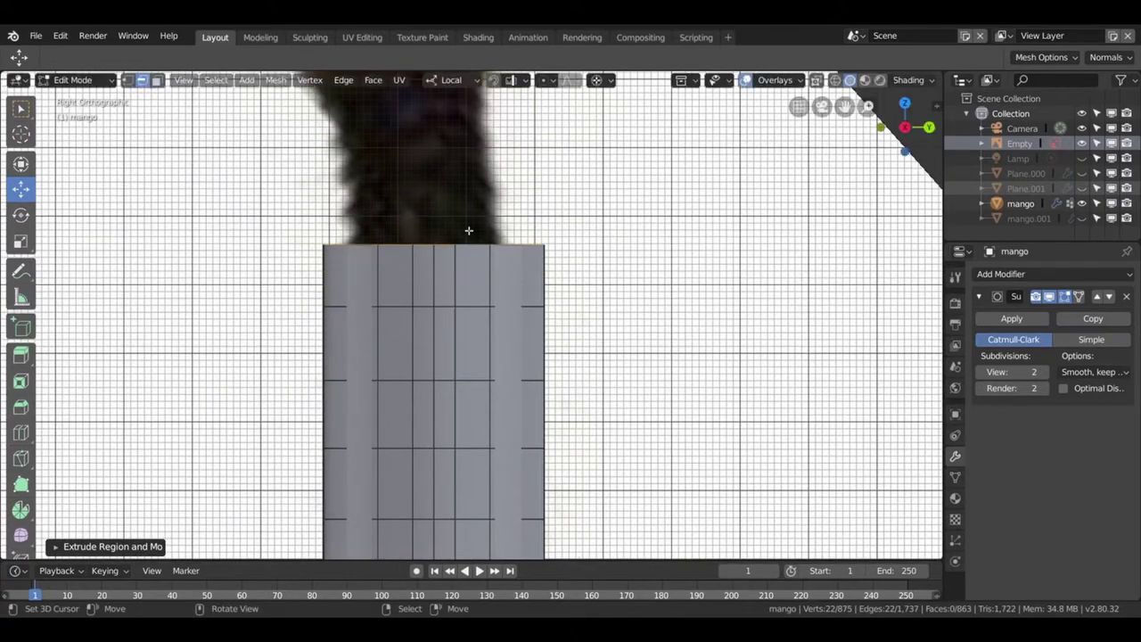
pyautogui.click(476, 120)
pyautogui.press('e')
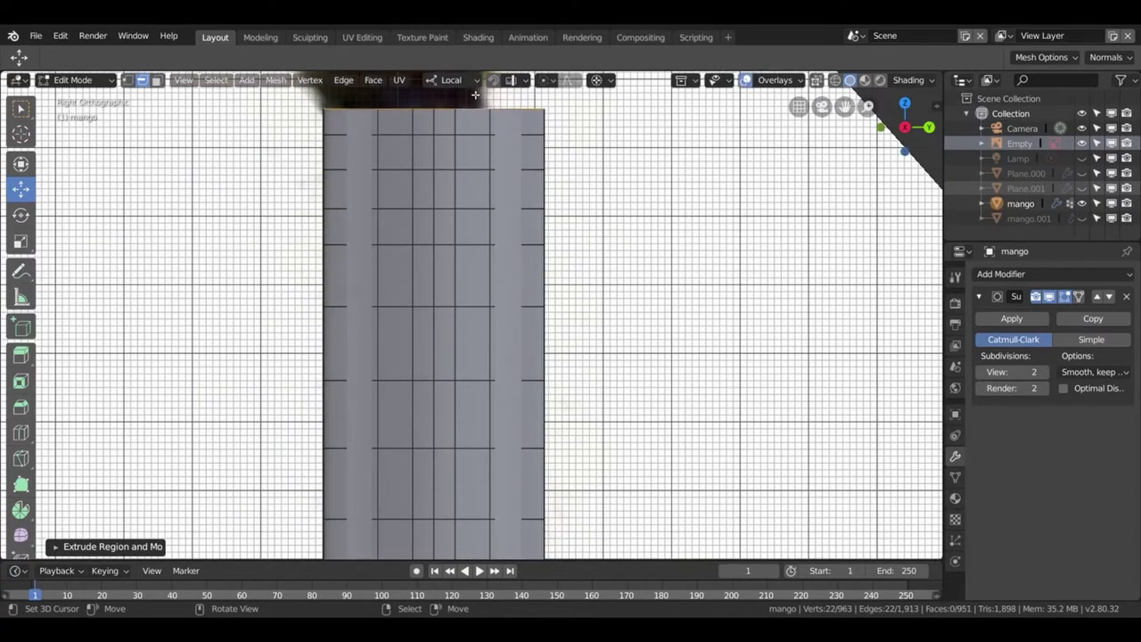
pyautogui.click(471, 215)
# - Switch the viewport to see-through wireframe shading
pyautogui.scroll(-3)
pyautogui.scroll(-3)
pyautogui.press('z')
pyautogui.click(584, 366)
pyautogui.scroll(3)
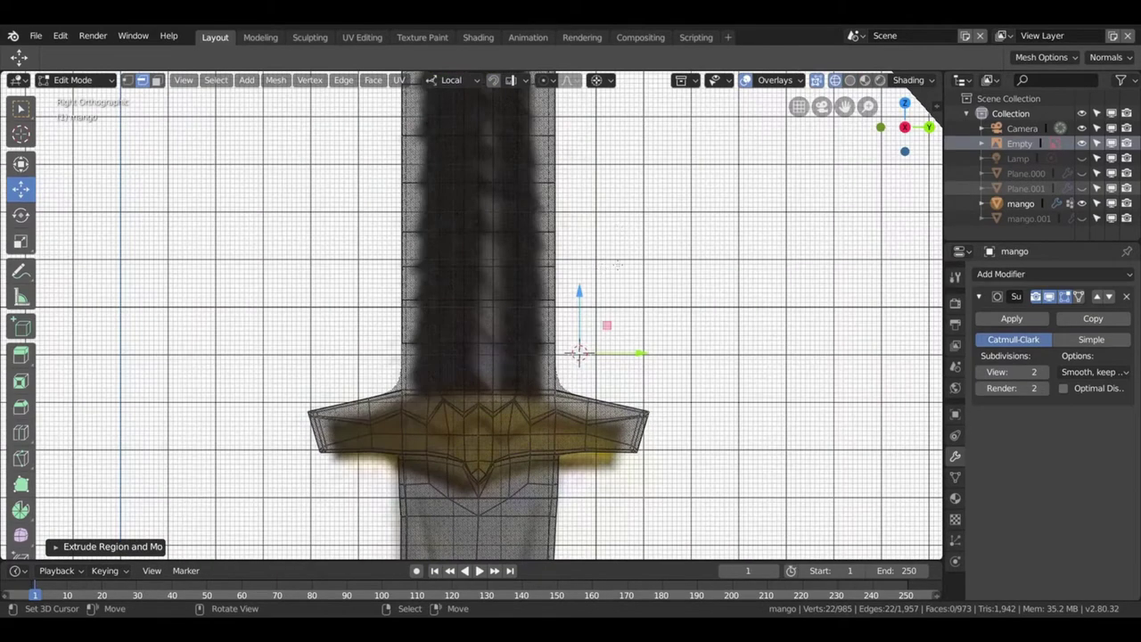
# - Narrow the lowest grip loops around their centres so the handle tapers toward the crossguard
pyautogui.hotkey('shift', 's')
pyautogui.press('s')
pyautogui.click(675, 388)
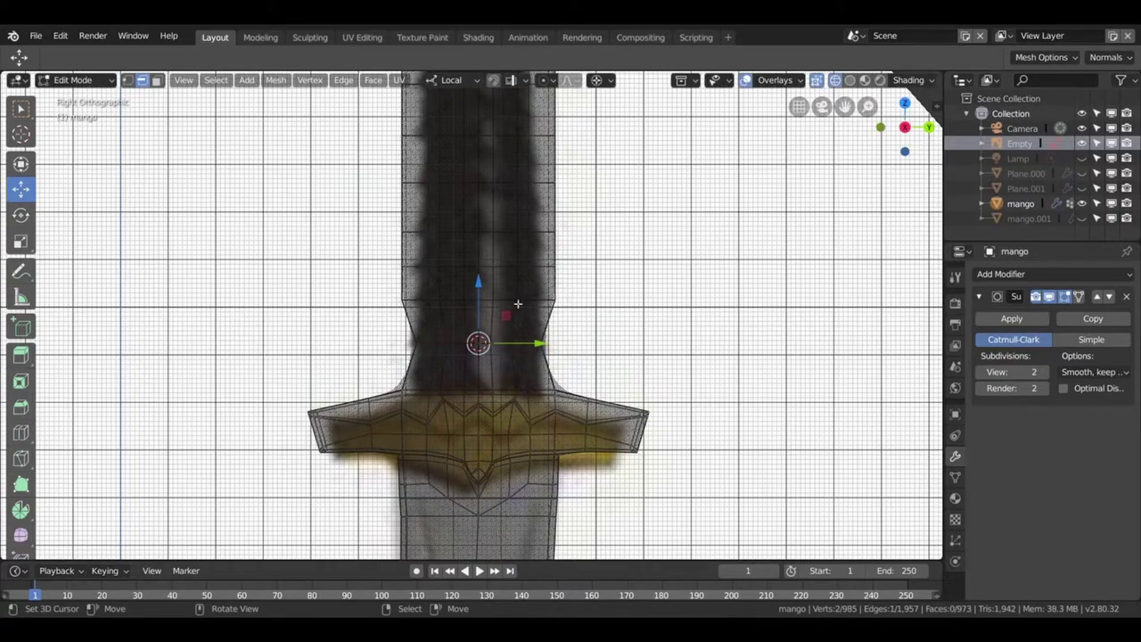
pyautogui.hotkey('shift', 's')
pyautogui.press('s')
pyautogui.click(629, 397)
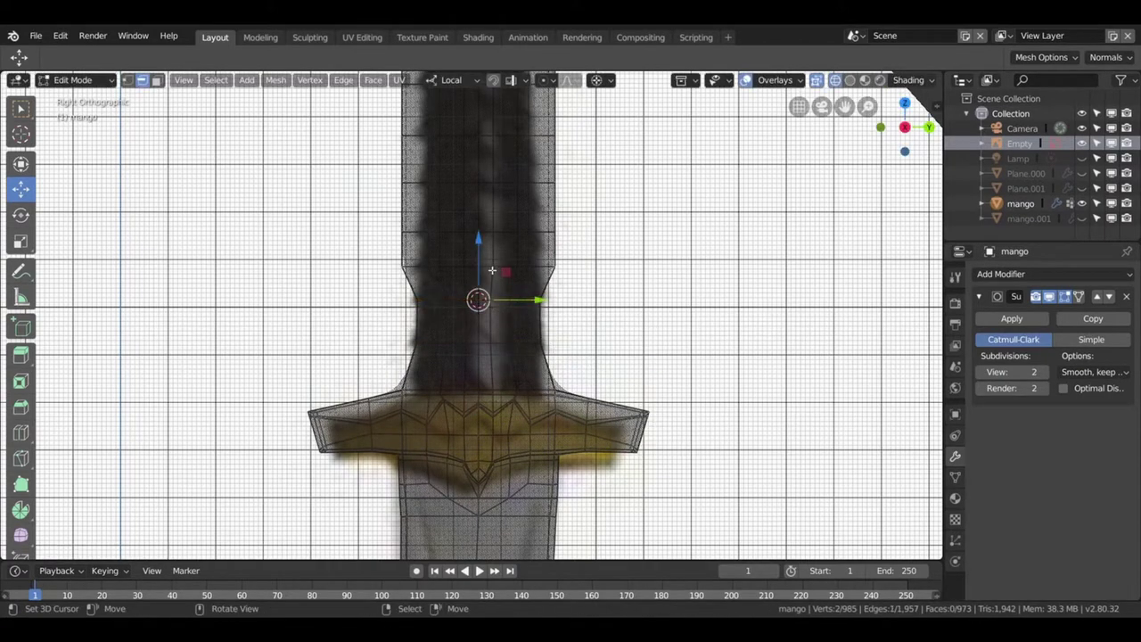
pyautogui.click(490, 269)
pyautogui.hotkey('shift', 's')
pyautogui.press('s')
pyautogui.click(673, 361)
pyautogui.click(520, 236)
# - Scale the next grip loops up the handle narrower around their own centres
pyautogui.hotkey('shift', 's')
pyautogui.click(667, 392)
pyautogui.press('s')
pyautogui.click(520, 235)
pyautogui.hotkey('shift', 's')
pyautogui.click(669, 408)
pyautogui.press('s')
pyautogui.click(649, 315)
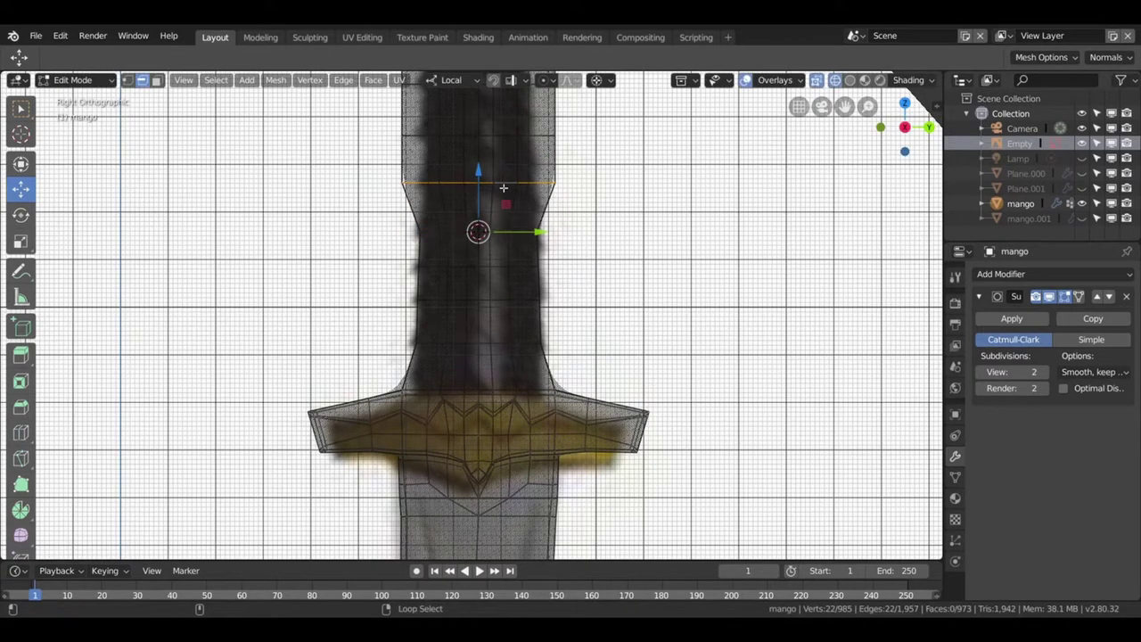
pyautogui.press('s')
pyautogui.click(534, 189)
pyautogui.moveTo(535, 189); pyautogui.dragTo(522, 278)
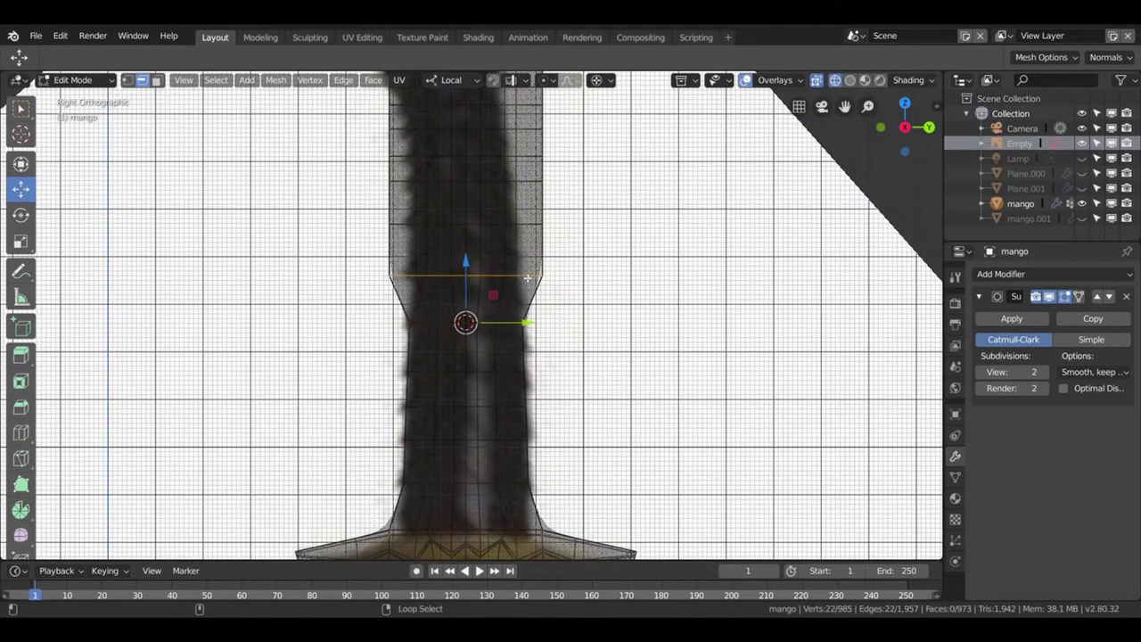
# - Narrow the higher grip loops, including the loop at the top of the taper
pyautogui.hotkey('shift', 's')
pyautogui.click(584, 382)
pyautogui.press('s')
pyautogui.click(553, 343)
pyautogui.press('s')
pyautogui.press('Escape')
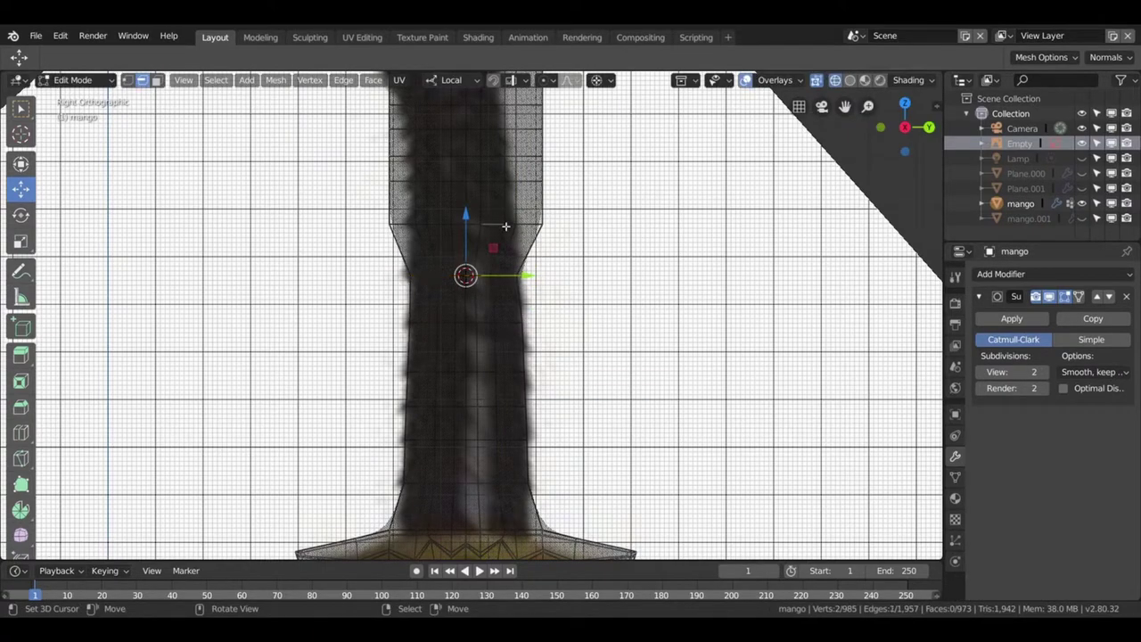
pyautogui.hotkey('shift', 's')
pyautogui.click(611, 372)
pyautogui.press('s')
pyautogui.click(517, 216)
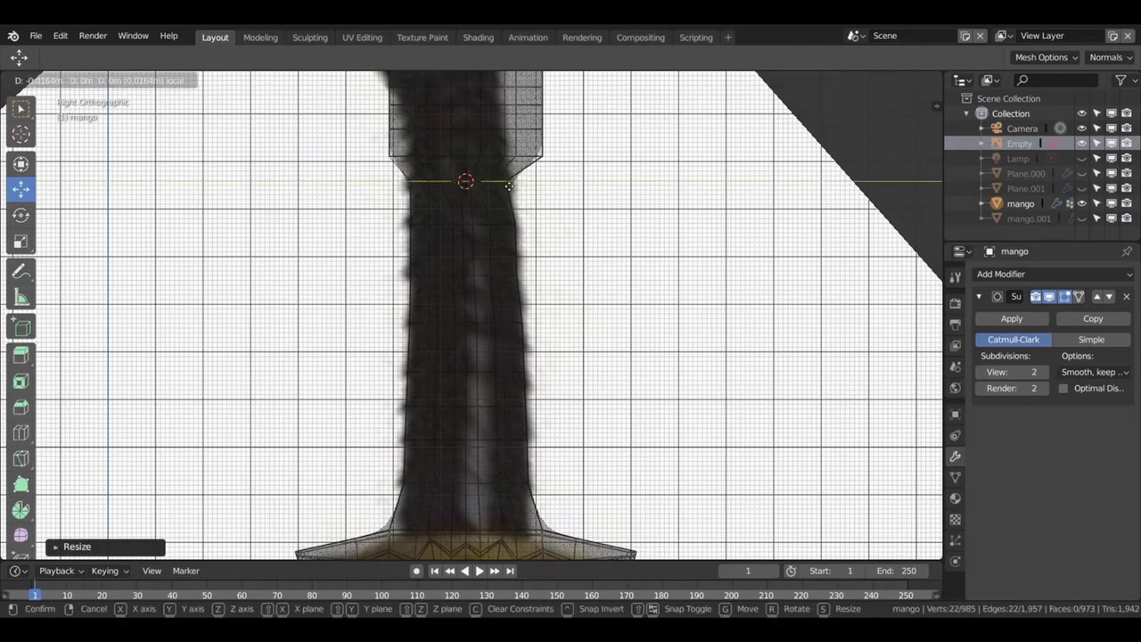
pyautogui.scroll(3)
# - Add a second loop to the selection and raise the loops higher up the grip
pyautogui.click(498, 274)
pyautogui.hotkey('shift', 's')
pyautogui.click(592, 334)
pyautogui.press('g')
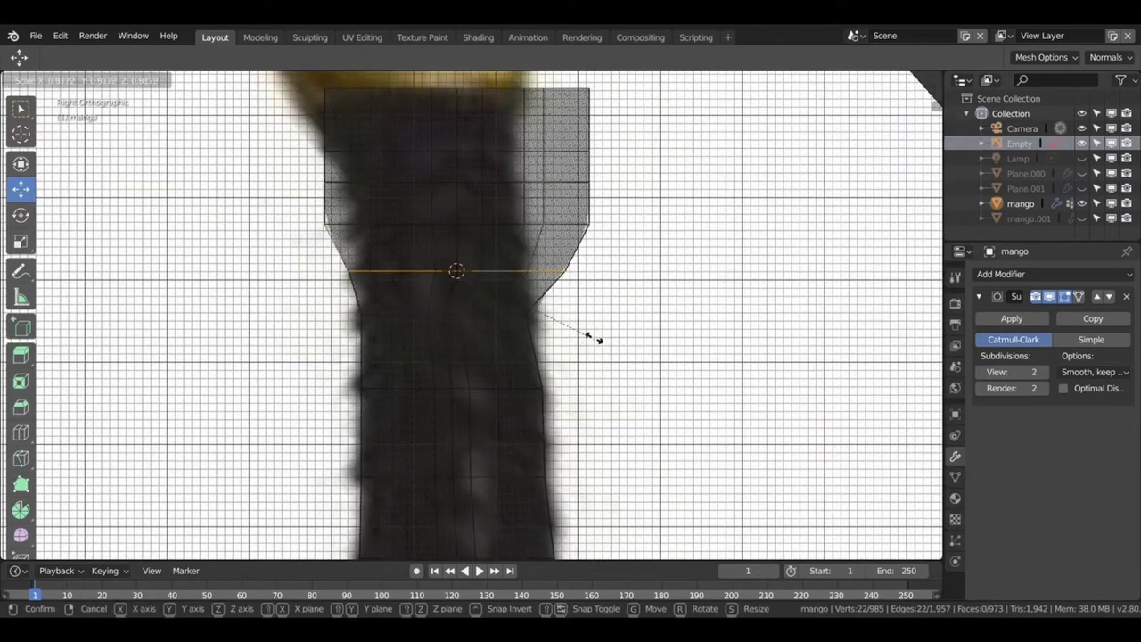
pyautogui.click(500, 268)
pyautogui.press('s')
pyautogui.press('Escape')
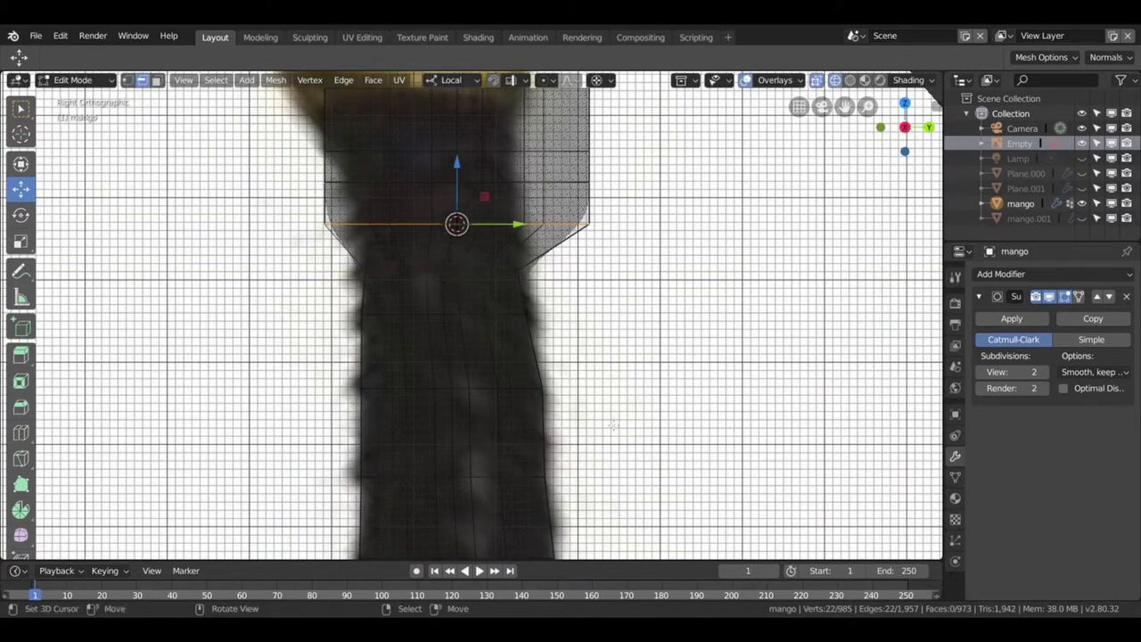
pyautogui.press('g')
pyautogui.click(505, 186)
# - Reposition and narrow the selected loop, then narrow the top grip loop
pyautogui.press('g')
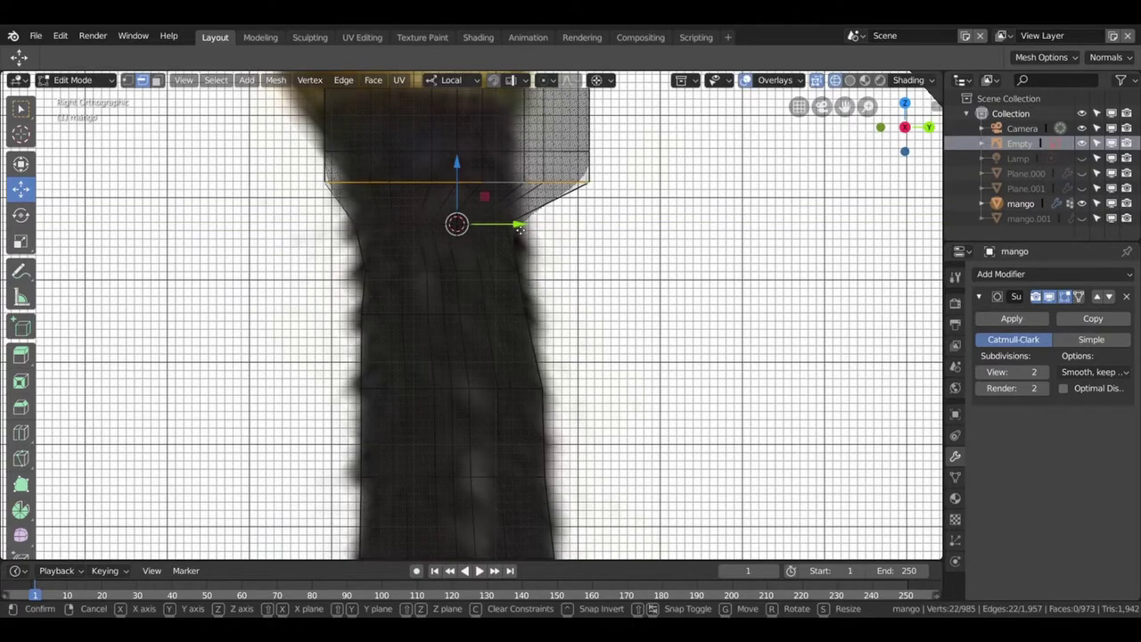
pyautogui.press('s')
pyautogui.click(493, 186)
pyautogui.press('g')
pyautogui.click(493, 185)
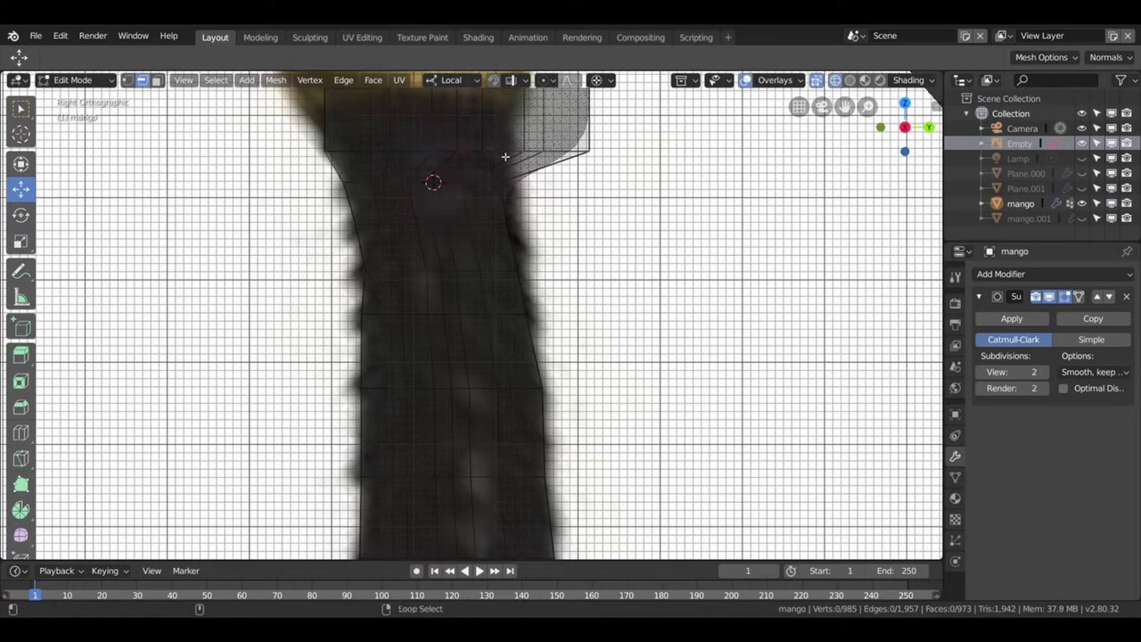
pyautogui.hotkey('shift', 's')
pyautogui.click(592, 319)
pyautogui.press('s')
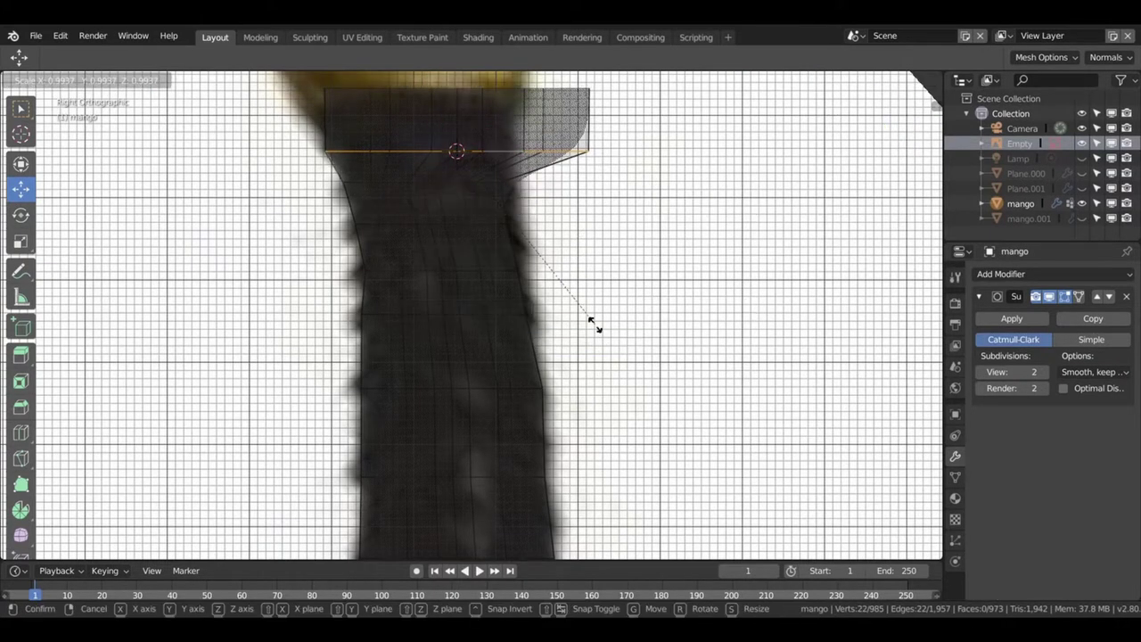
pyautogui.click(548, 228)
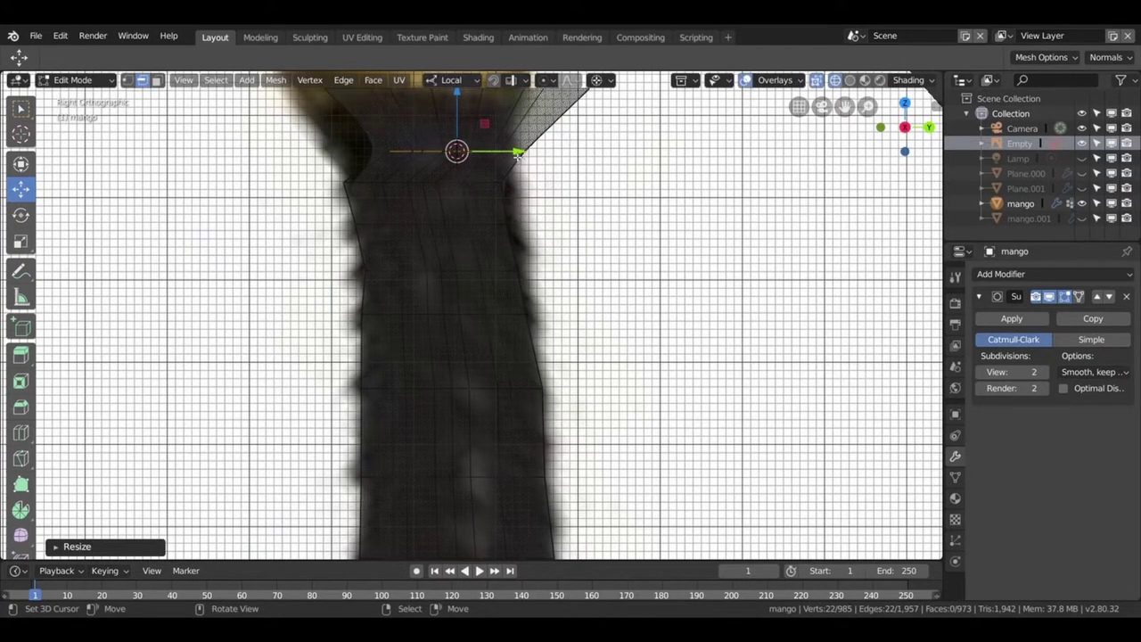
# - Shift the top loop sideways, narrow it again and nudge it into alignment
pyautogui.moveTo(517, 153); pyautogui.dragTo(474, 157)
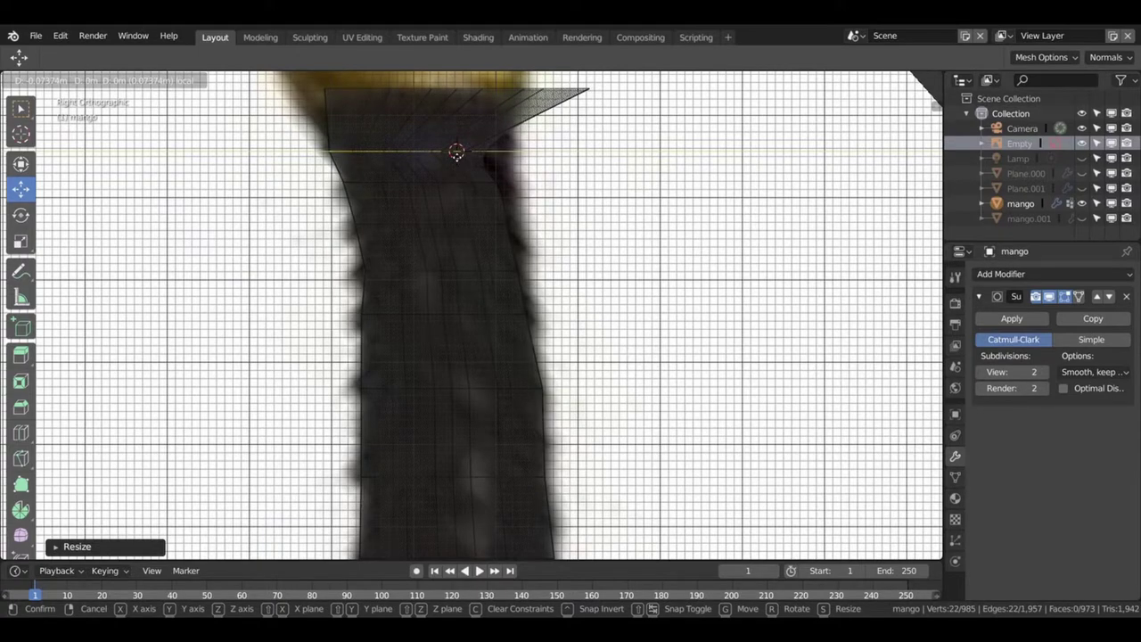
pyautogui.moveTo(457, 153); pyautogui.dragTo(457, 151)
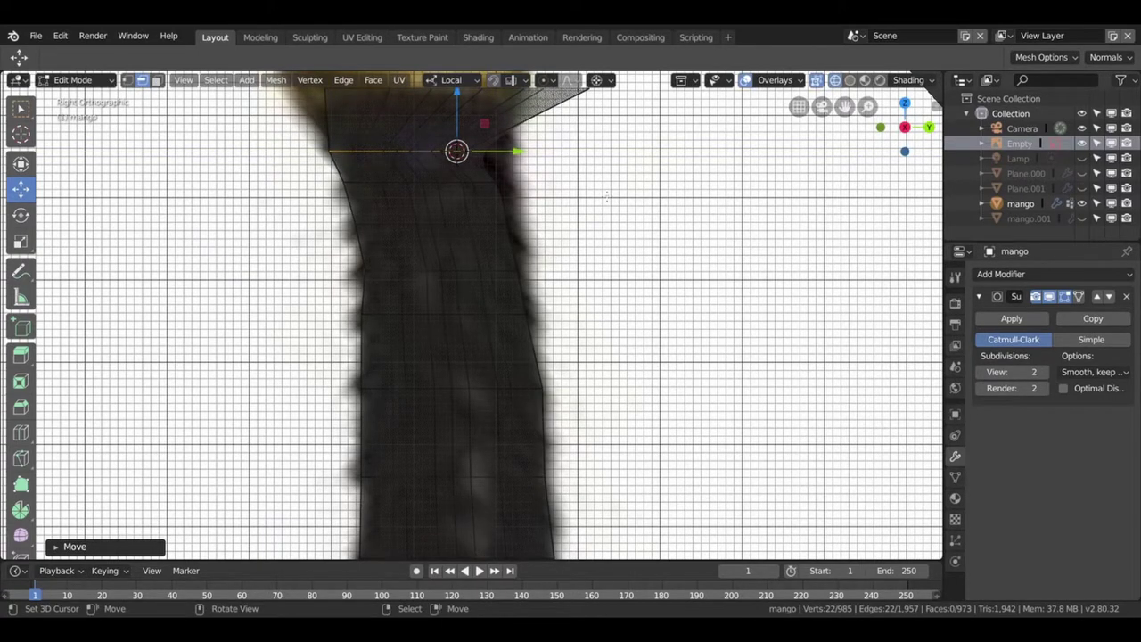
pyautogui.scroll(-3)
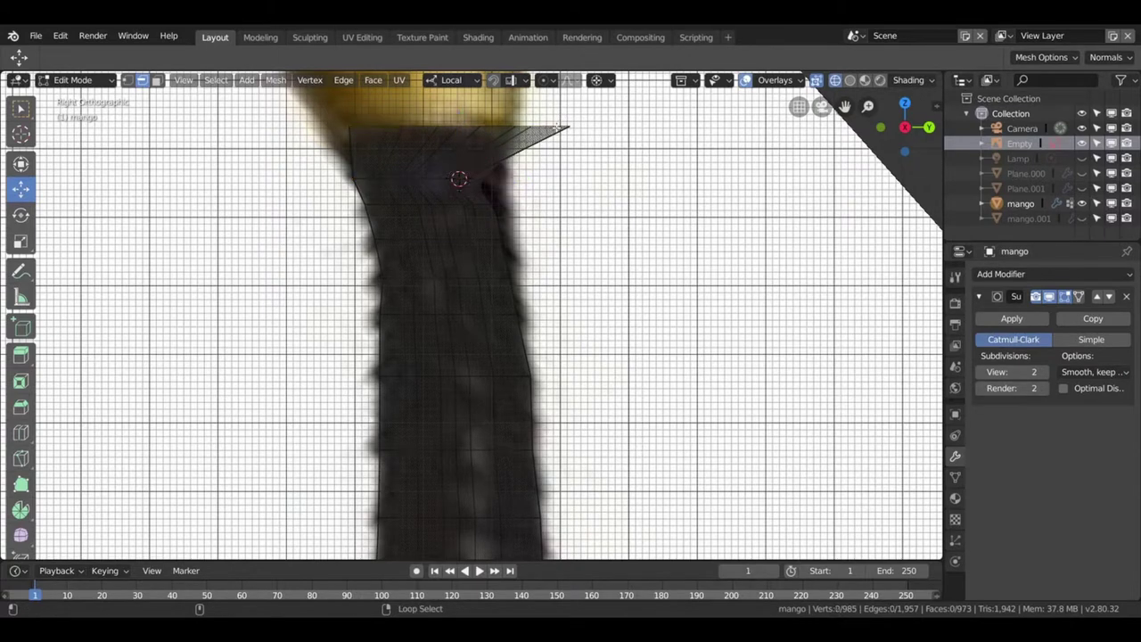
pyautogui.moveTo(525, 187); pyautogui.dragTo(494, 181)
pyautogui.hotkey('shift', 's')
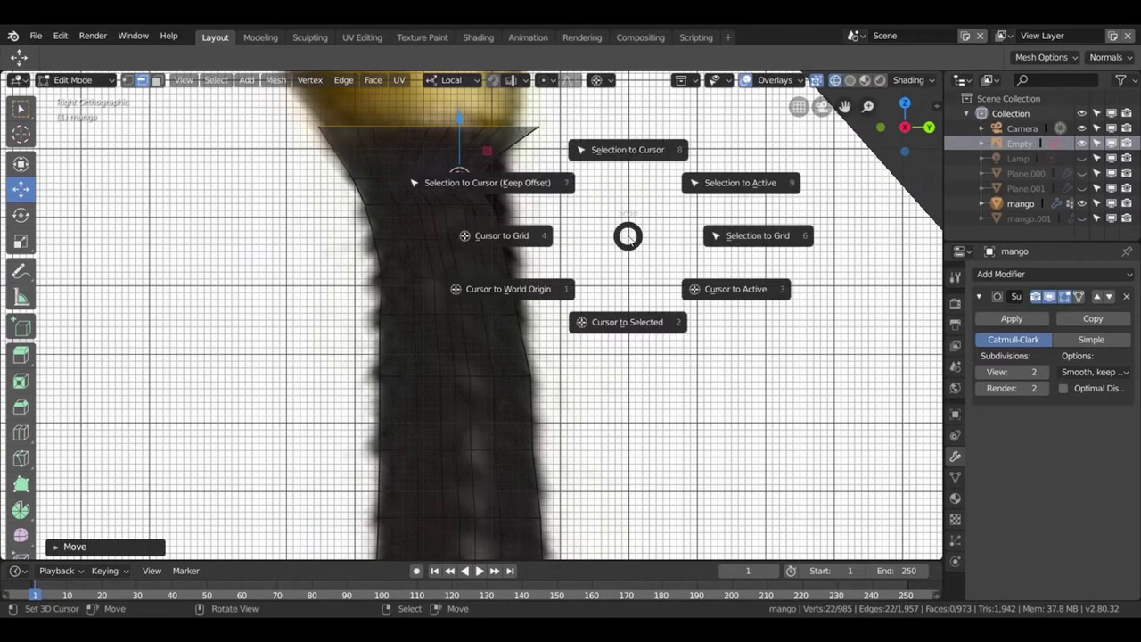
pyautogui.click(619, 324)
pyautogui.press('s')
pyautogui.click(590, 274)
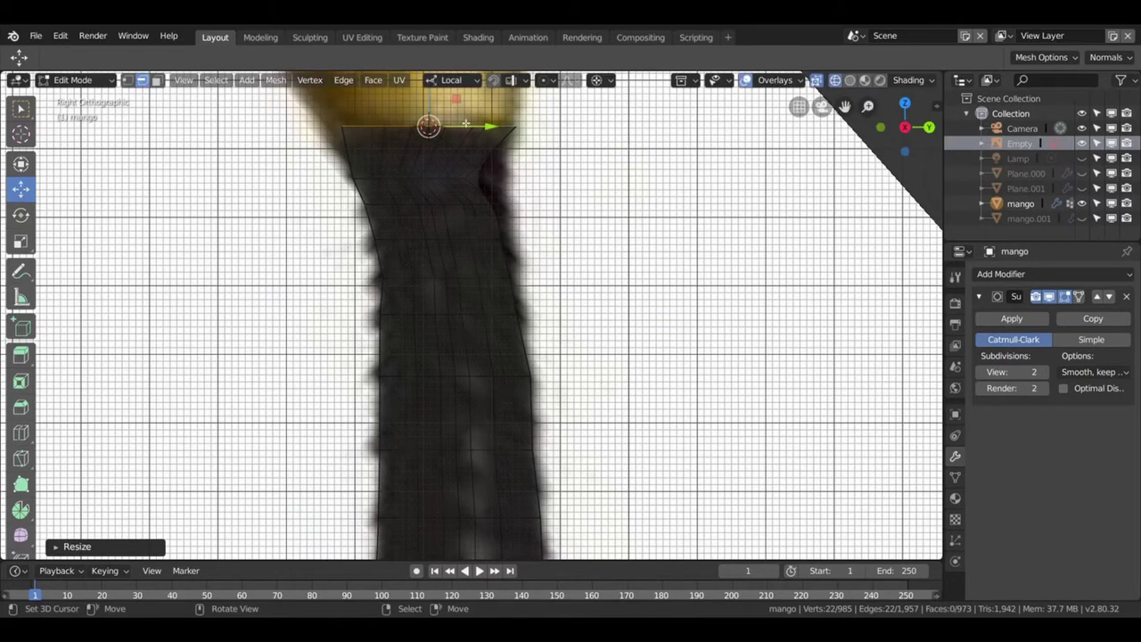
pyautogui.moveTo(437, 98); pyautogui.dragTo(435, 106)
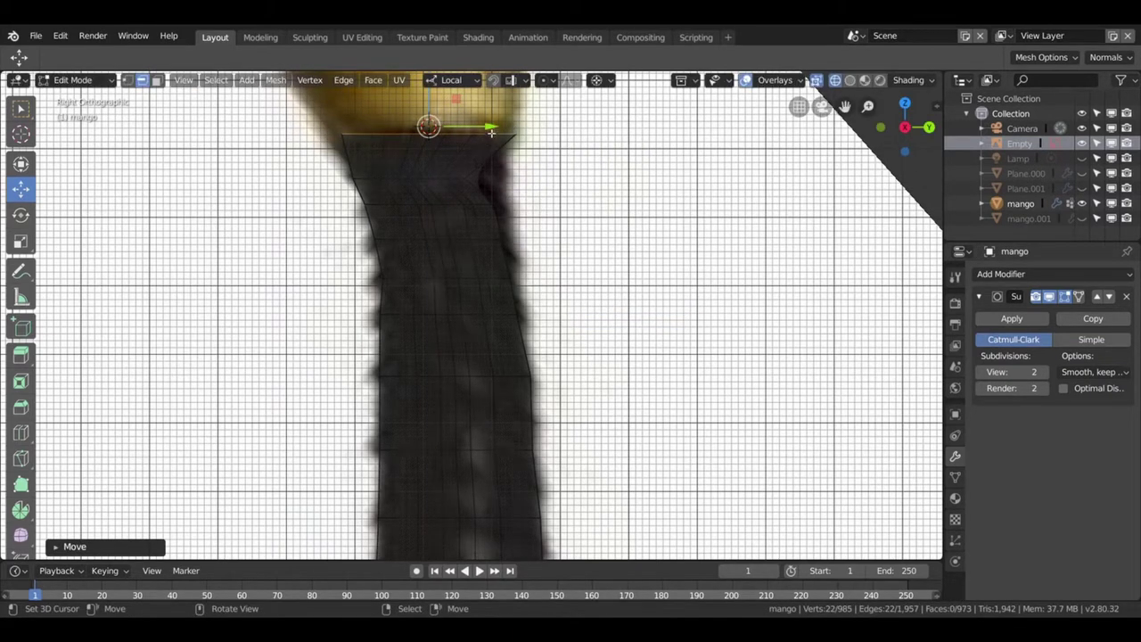
pyautogui.moveTo(491, 131); pyautogui.dragTo(490, 131)
pyautogui.click(475, 127)
# - Orbit around the grip in perspective and switch back to solid shading
pyautogui.scroll(-3)
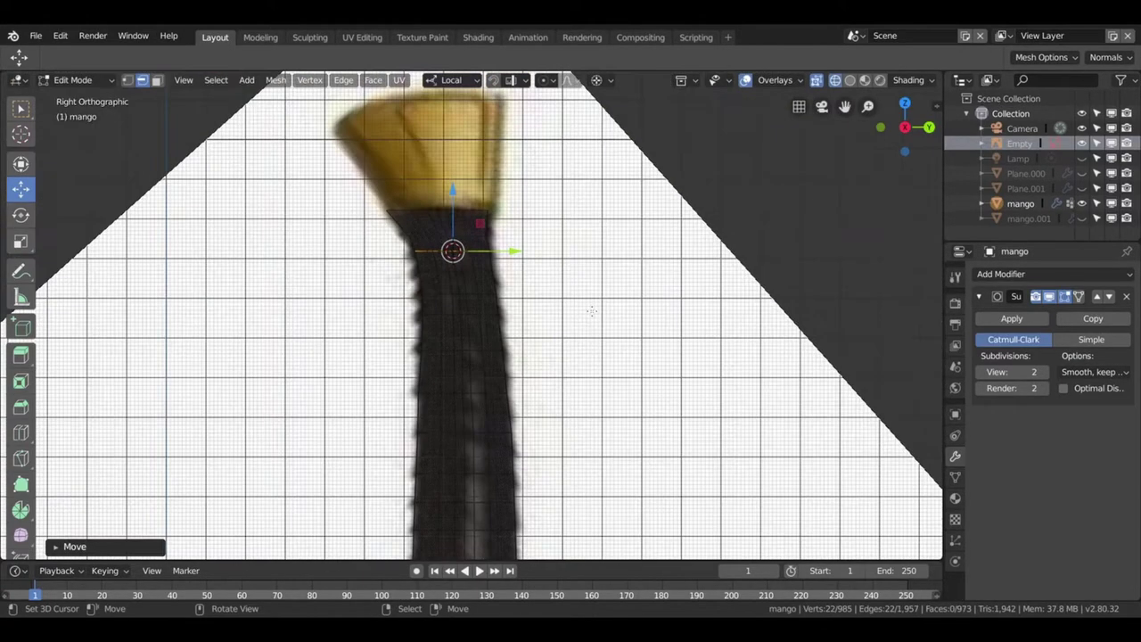
pyautogui.scroll(-3)
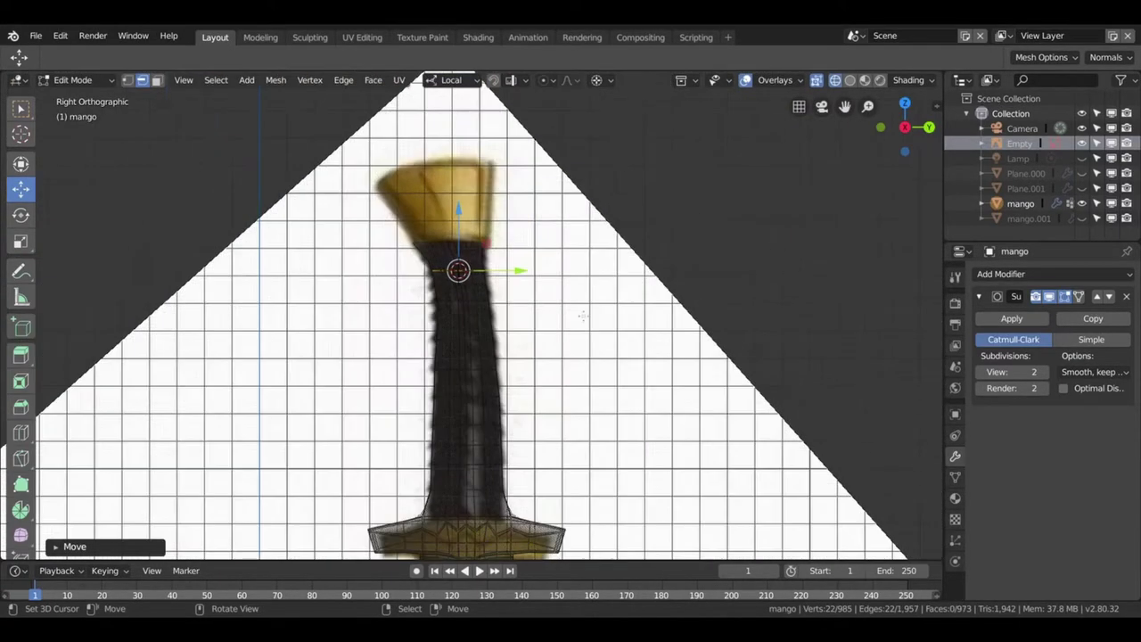
pyautogui.moveTo(584, 317); pyautogui.dragTo(548, 316)
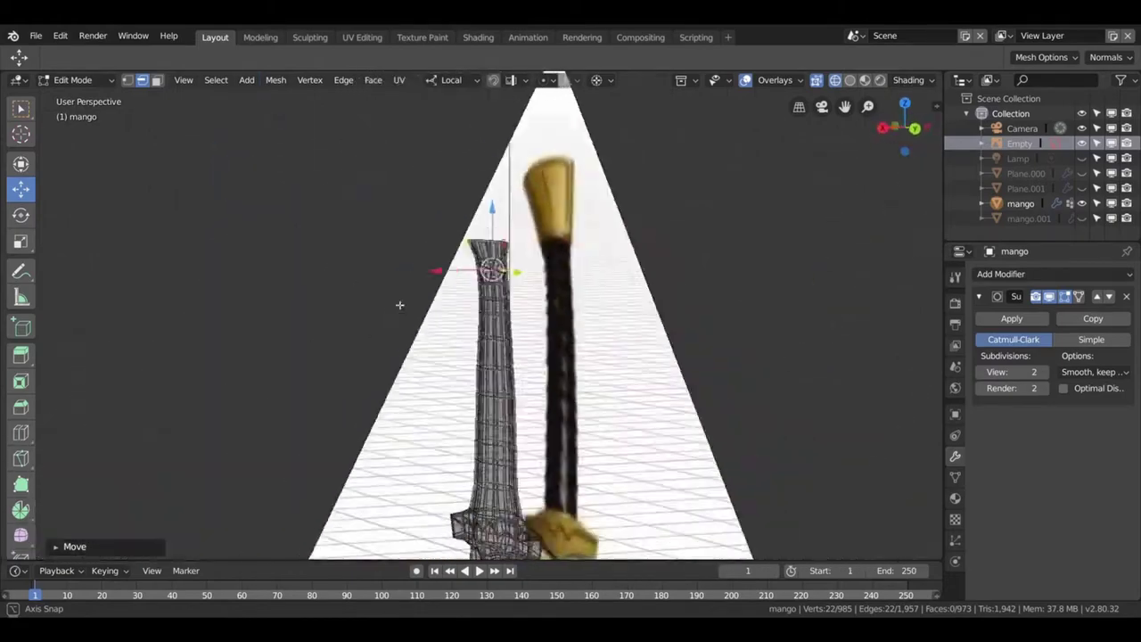
pyautogui.moveTo(548, 317); pyautogui.dragTo(472, 307)
pyautogui.press('z')
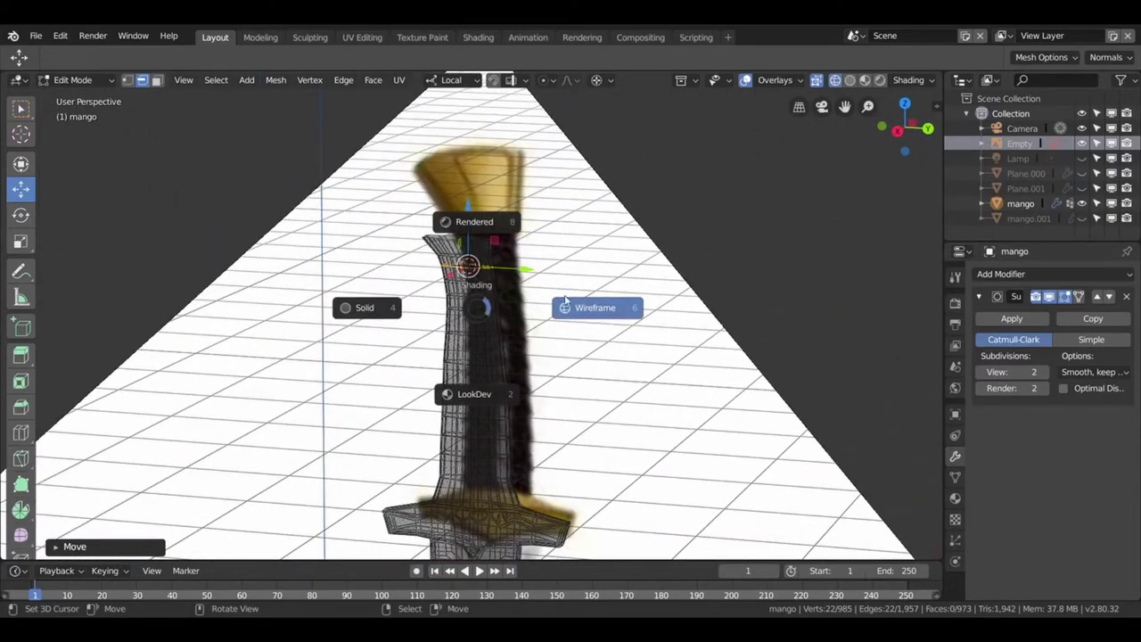
pyautogui.click(365, 307)
pyautogui.moveTo(364, 307); pyautogui.dragTo(556, 316)
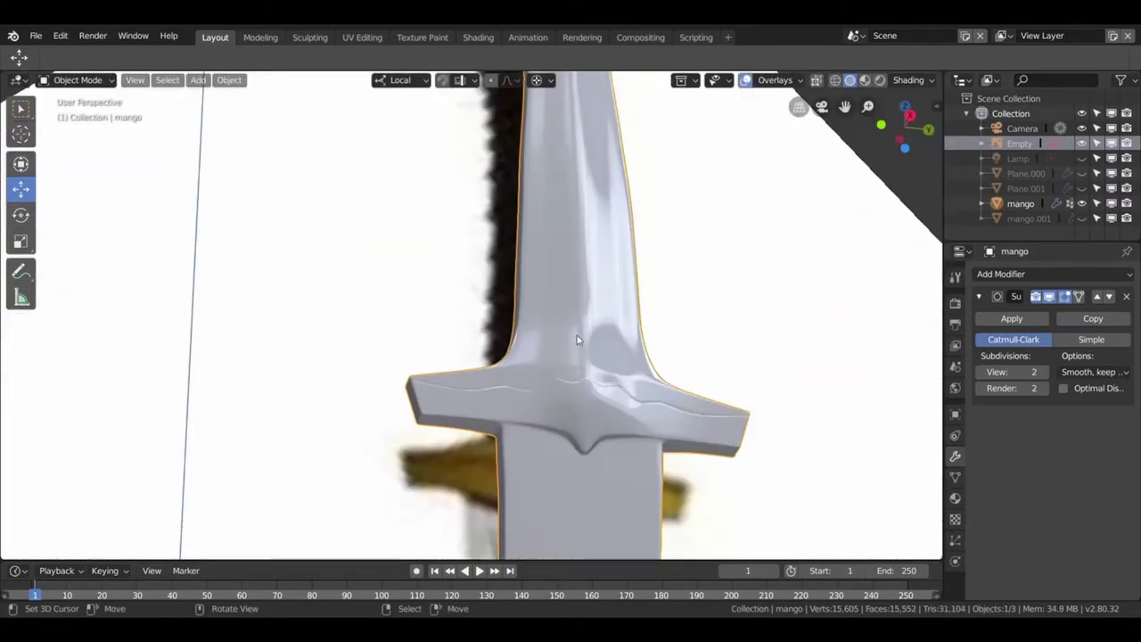
# - Slide a loop on the crossguard and merge its vertices at the center
pyautogui.hotkey('shift', 's')
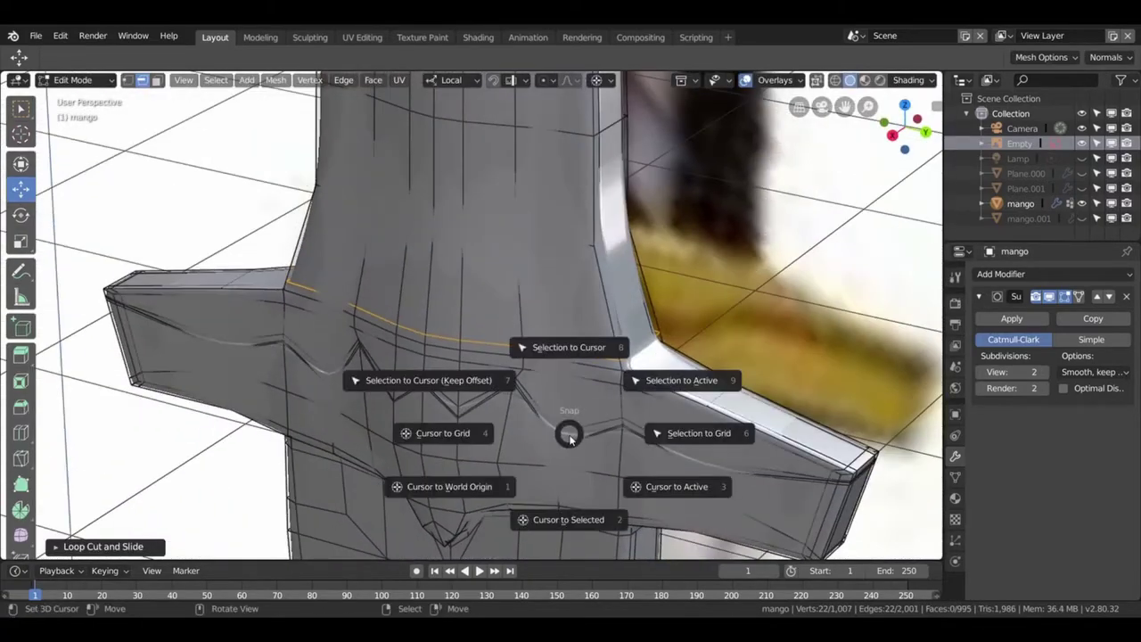
pyautogui.click(565, 519)
pyautogui.press('g')
pyautogui.press('g')
pyautogui.click(496, 218)
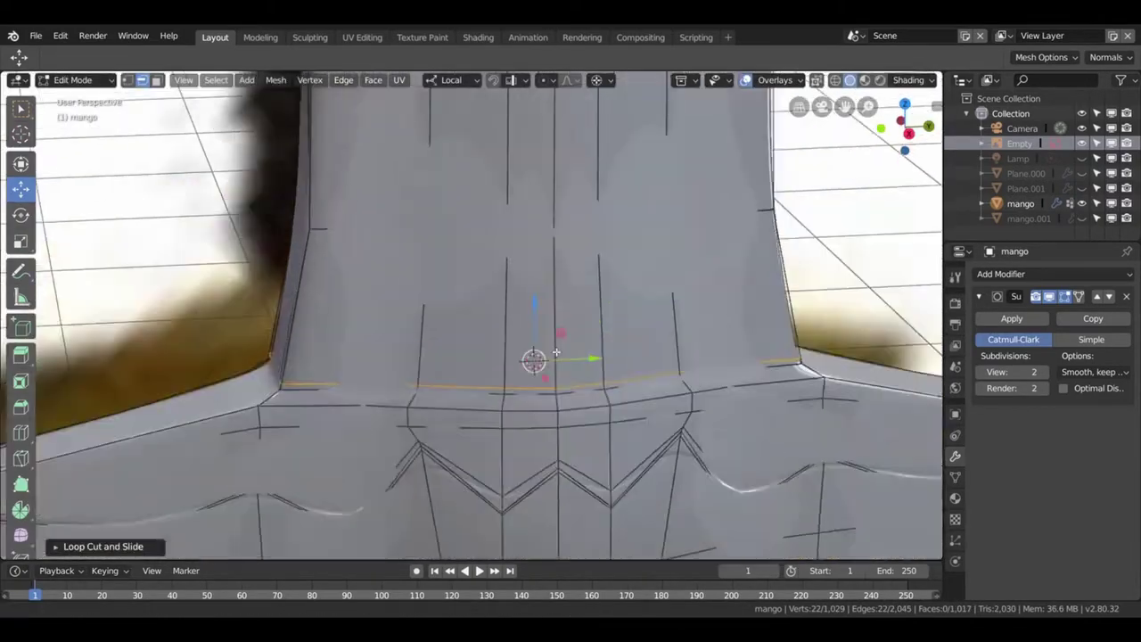
pyautogui.press('1')
pyautogui.hotkey('alt', 'm')
pyautogui.click(485, 263)
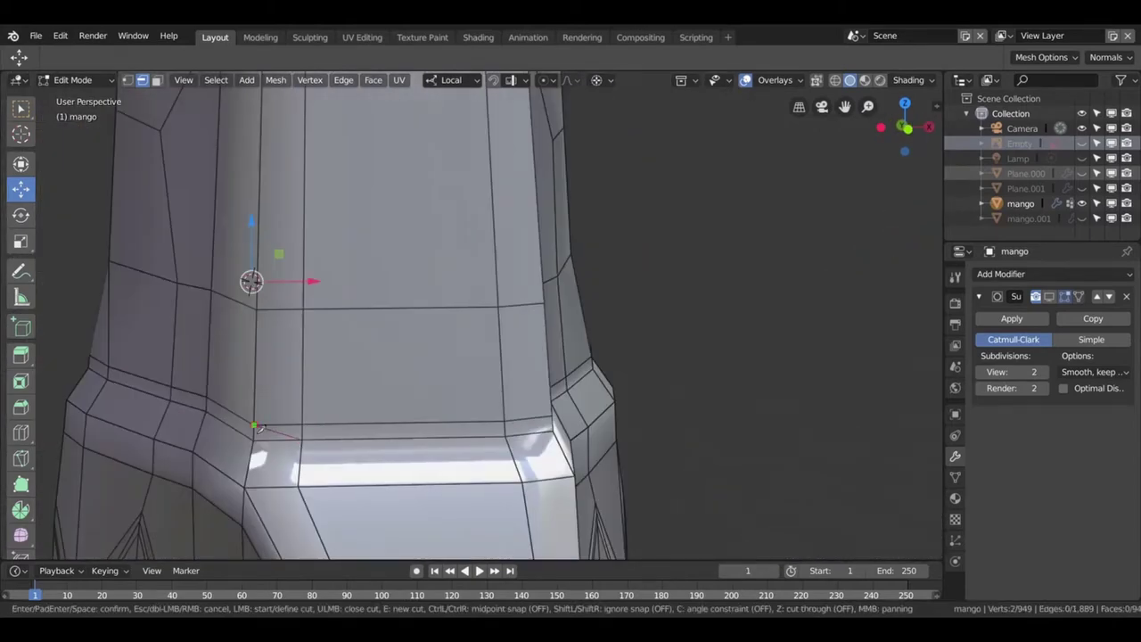
# - Dissolve the two stray vertical edges at the base of the grip
pyautogui.click(526, 425)
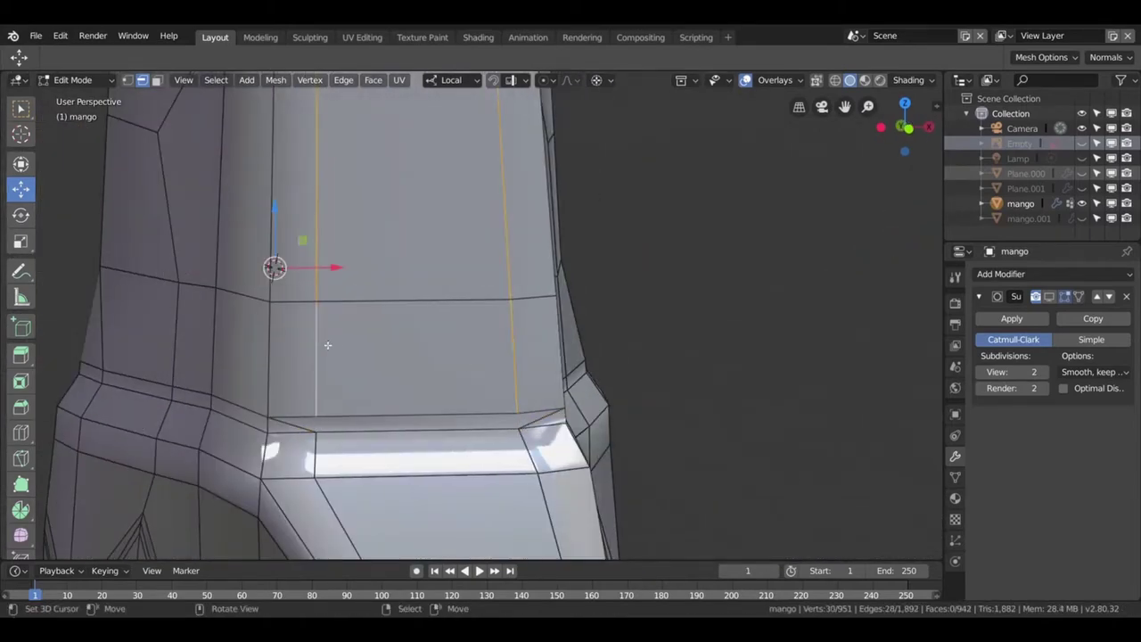
pyautogui.press('x')
pyautogui.click(327, 345)
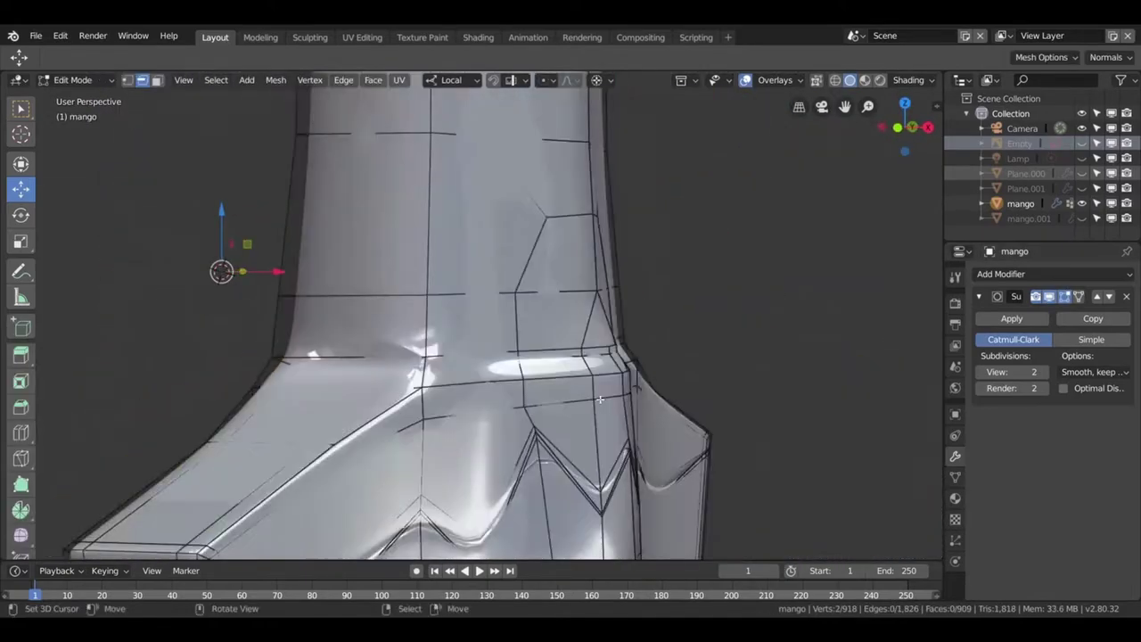
pyautogui.press('x')
pyautogui.click(459, 297)
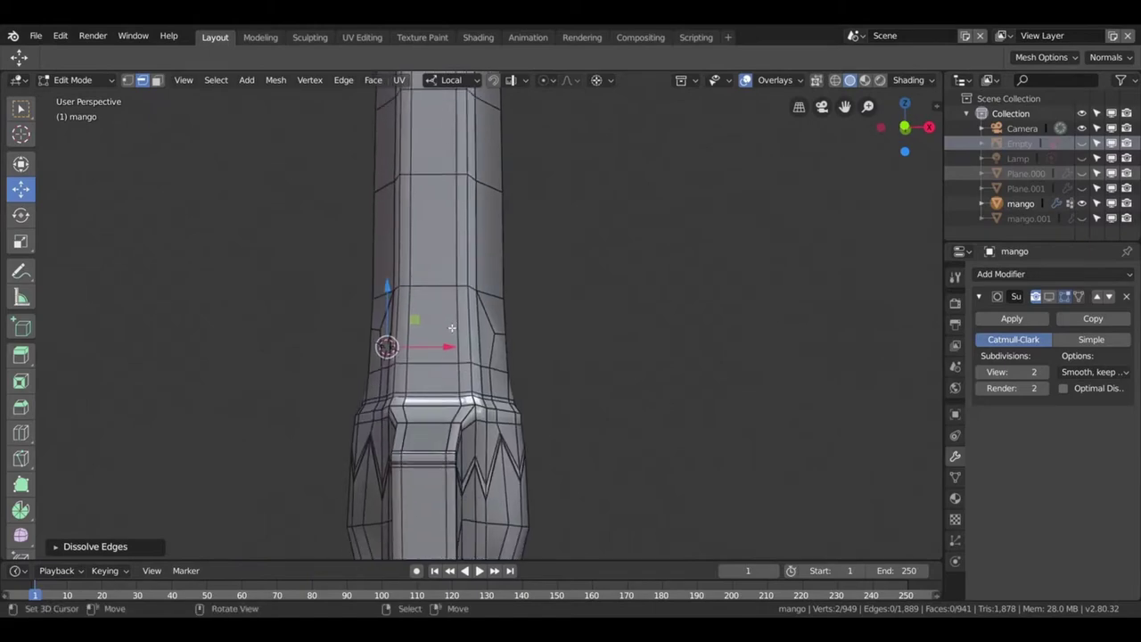
pyautogui.hotkey('shift', 's')
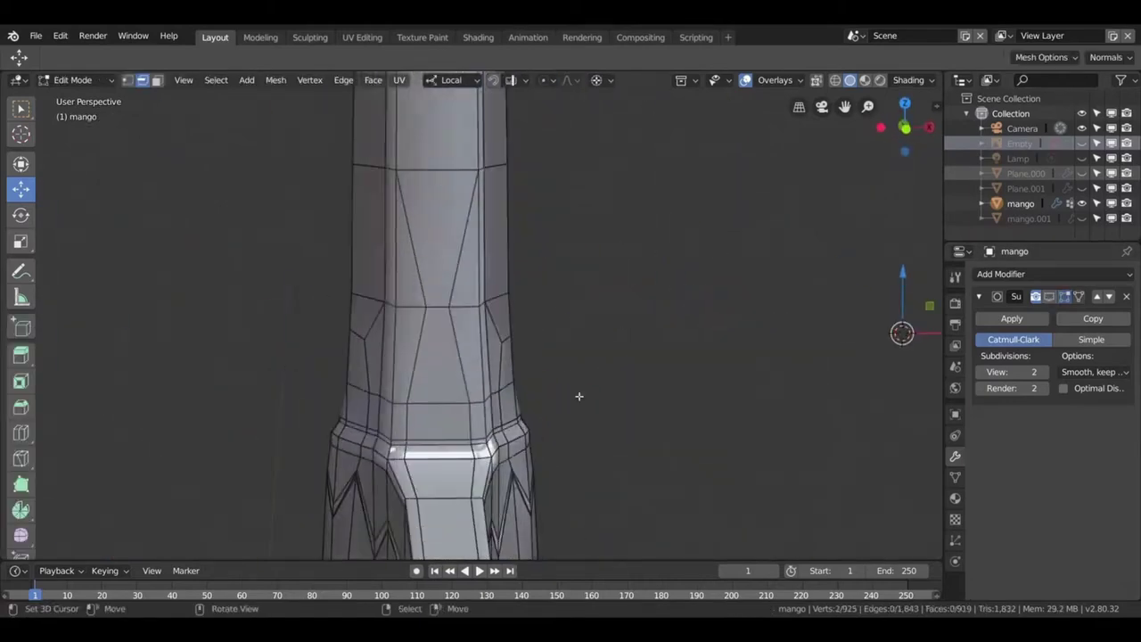
pyautogui.moveTo(431, 314); pyautogui.dragTo(471, 416)
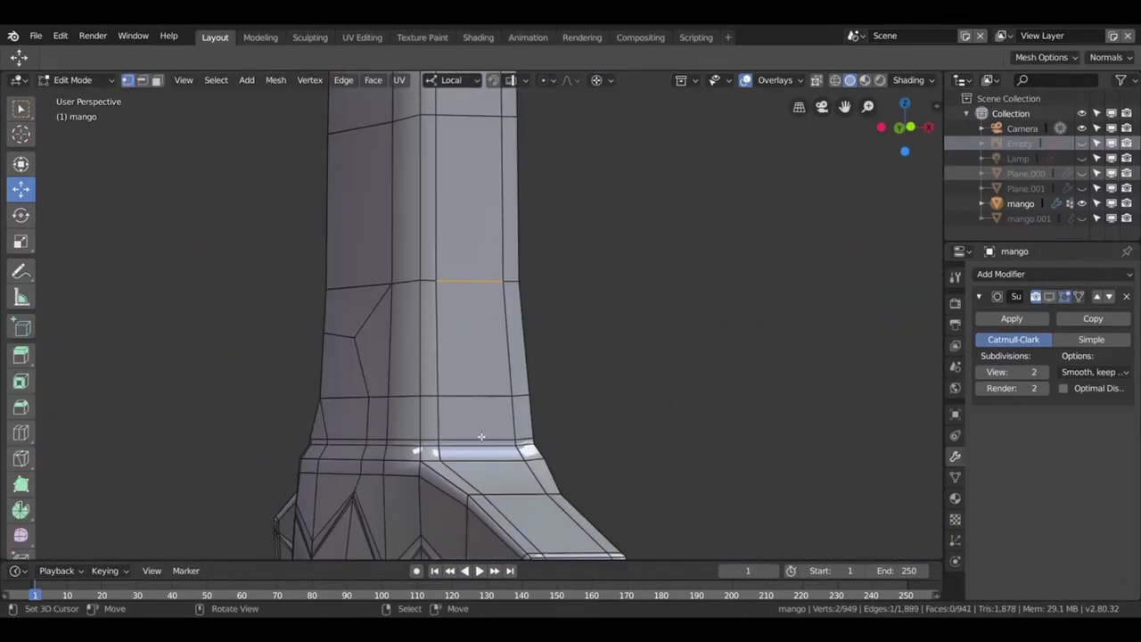
# - Add a loop cut across the grip, dissolve it, and return to Object Mode
pyautogui.hotkey('ctrl', 'r')
pyautogui.click(401, 423)
pyautogui.click(504, 370)
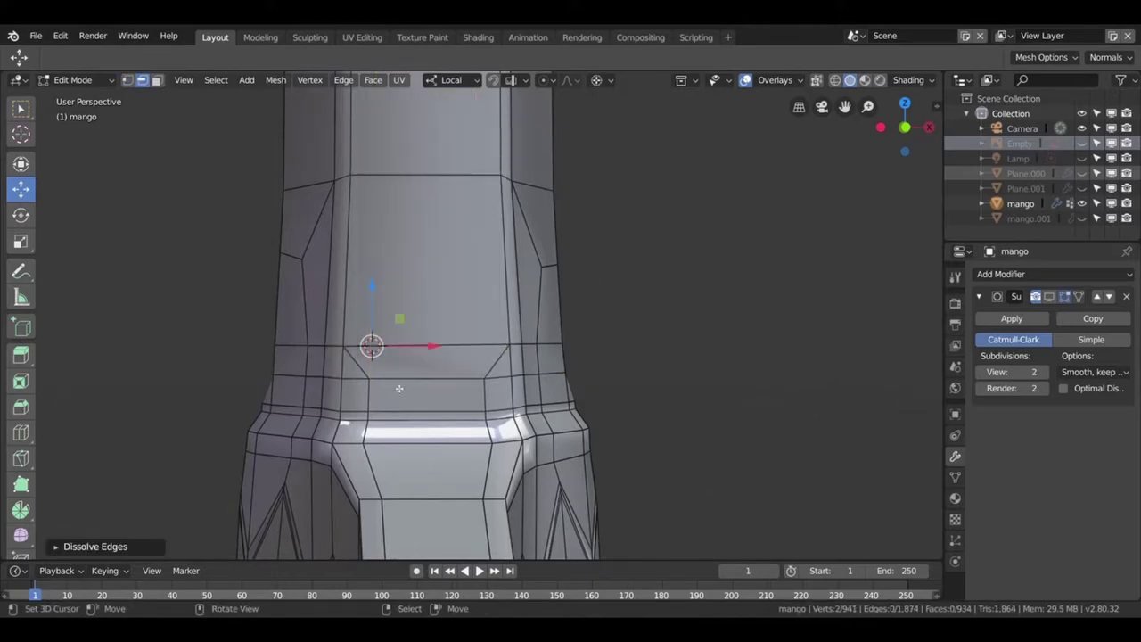
pyautogui.press('x')
pyautogui.click(432, 378)
pyautogui.press('Tab')
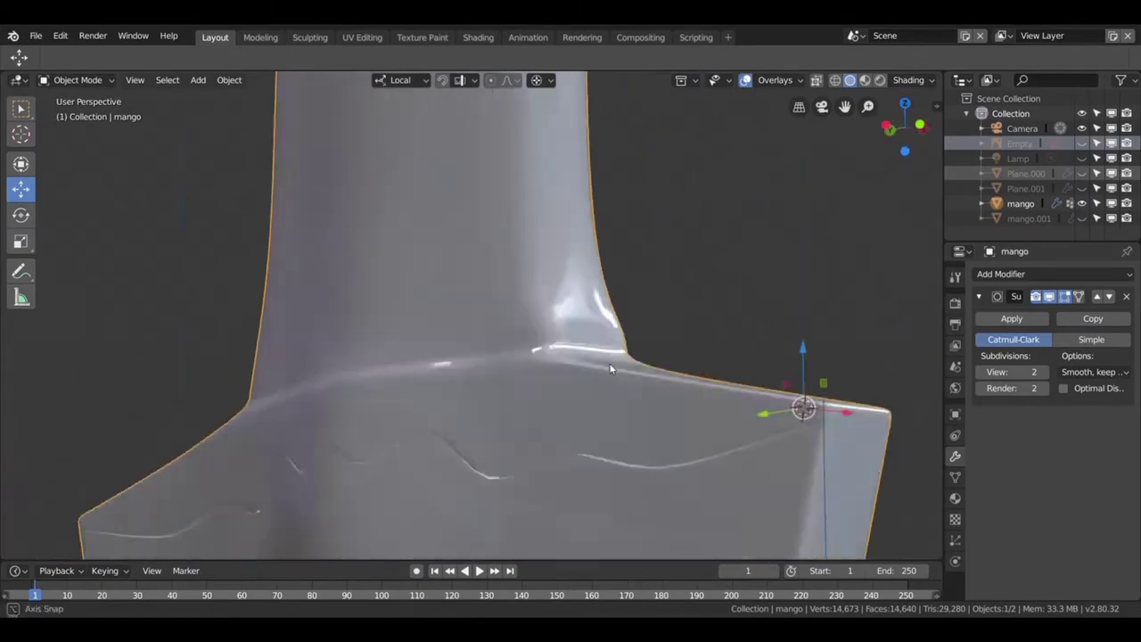
# - Dissolve the selected edge loop at the base of the grip
pyautogui.moveTo(727, 387); pyautogui.dragTo(518, 380)
pyautogui.press('Tab')
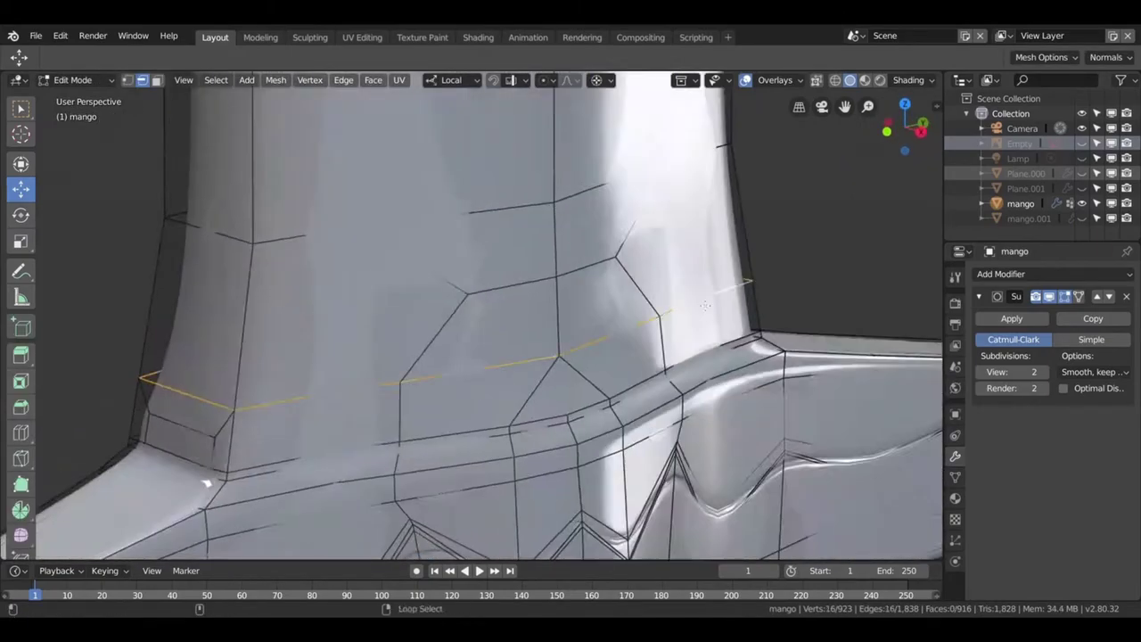
pyautogui.press('Tab')
pyautogui.moveTo(611, 344); pyautogui.dragTo(497, 454)
pyautogui.press('Tab')
pyautogui.hotkey('ctrl', 'x')
# - Knife-cut across the grip face and dissolve the leftover vertical edge
pyautogui.moveTo(446, 352); pyautogui.dragTo(548, 300)
pyautogui.press('k')
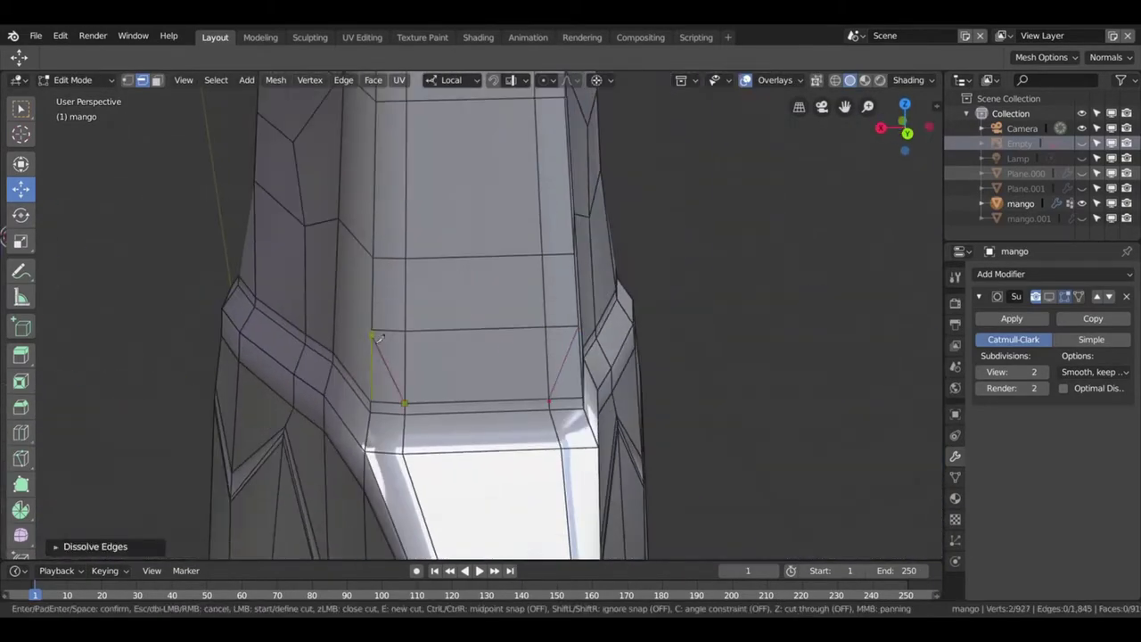
pyautogui.press('Return')
pyautogui.press('k')
pyautogui.moveTo(384, 341); pyautogui.dragTo(436, 359)
pyautogui.click(379, 281)
pyautogui.click(580, 277)
pyautogui.hotkey('ctrl', 'x')
# - Preview the re-cut grip base in Object Mode from a few angles
pyautogui.moveTo(479, 401); pyautogui.dragTo(426, 265)
pyautogui.press('Tab')
pyautogui.scroll(3)
pyautogui.press('Tab')
pyautogui.scroll(3)
pyautogui.press('Tab')
pyautogui.scroll(-3)
pyautogui.scroll(-3)
pyautogui.moveTo(540, 311); pyautogui.dragTo(541, 365)
pyautogui.press('Tab')
pyautogui.scroll(3)
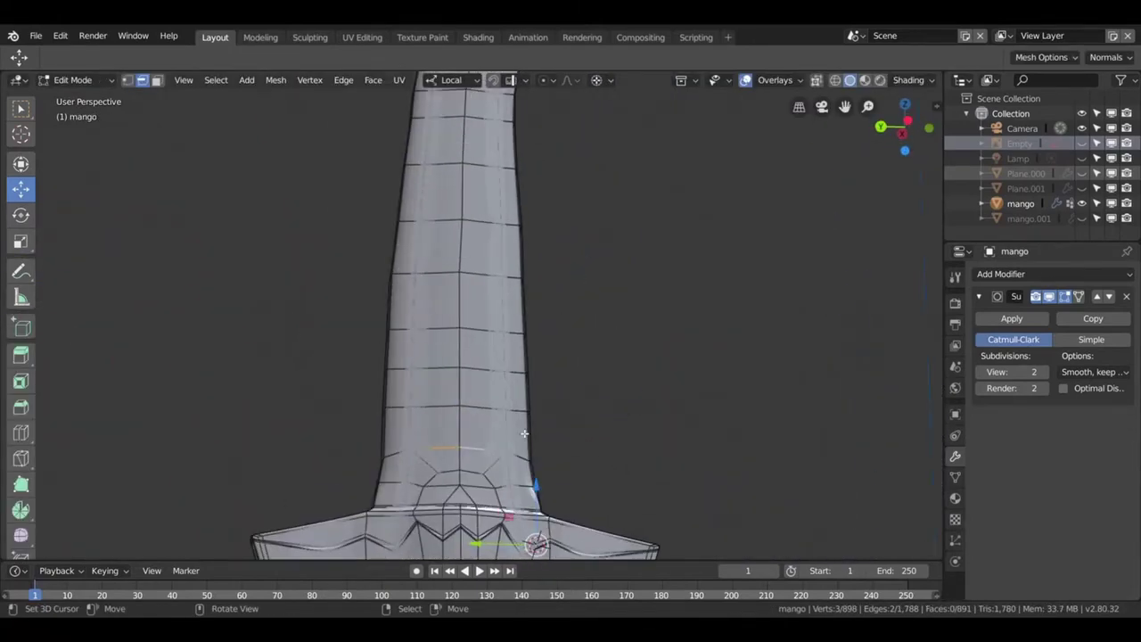
pyautogui.scroll(-3)
# - Merge the handle's edge loop into a single centre point with M > At Center
pyautogui.click(529, 427)
pyautogui.scroll(3)
pyautogui.press('1')
pyautogui.press('m')
pyautogui.click(563, 401)
pyautogui.hotkey('ctrl', 'z')
pyautogui.moveTo(563, 401); pyautogui.dragTo(535, 419)
pyautogui.press('m')
pyautogui.click(419, 370)
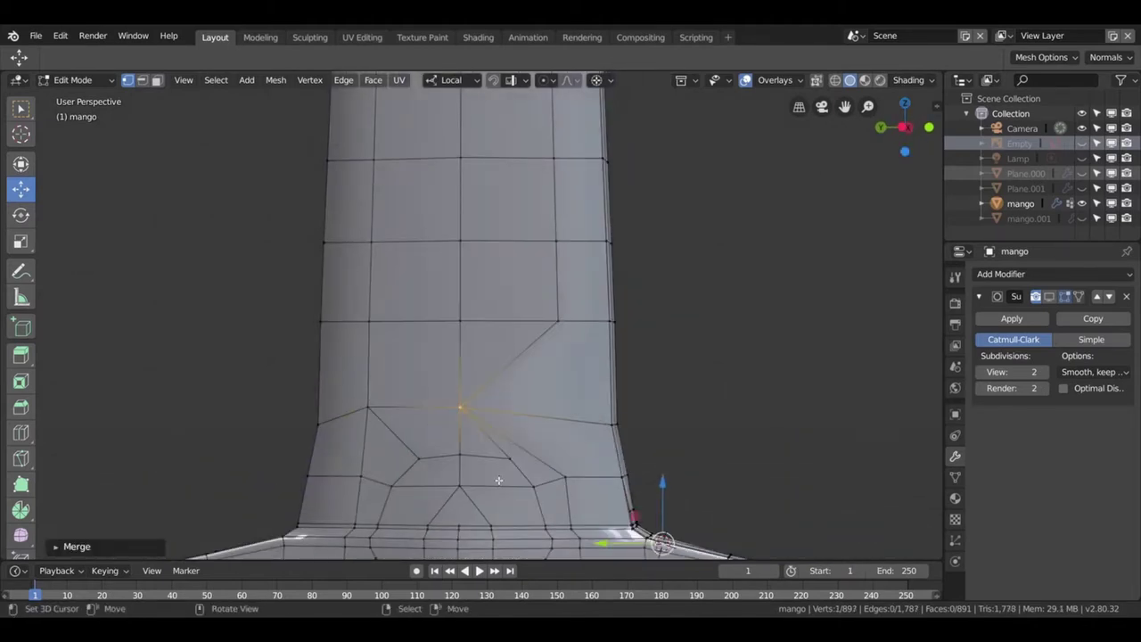
# - Dissolve two vertical edge loops on the handle
pyautogui.press('2')
pyautogui.click(559, 375)
pyautogui.click(373, 347)
pyautogui.press('x')
pyautogui.click(383, 349)
pyautogui.moveTo(384, 349); pyautogui.dragTo(534, 435)
pyautogui.press('Tab')
# - Edge-slide a grip loop into place and preview the smoothed grip
pyautogui.press('Tab')
pyautogui.press('g')
pyautogui.press('g')
pyautogui.click(484, 369)
pyautogui.press('Tab')
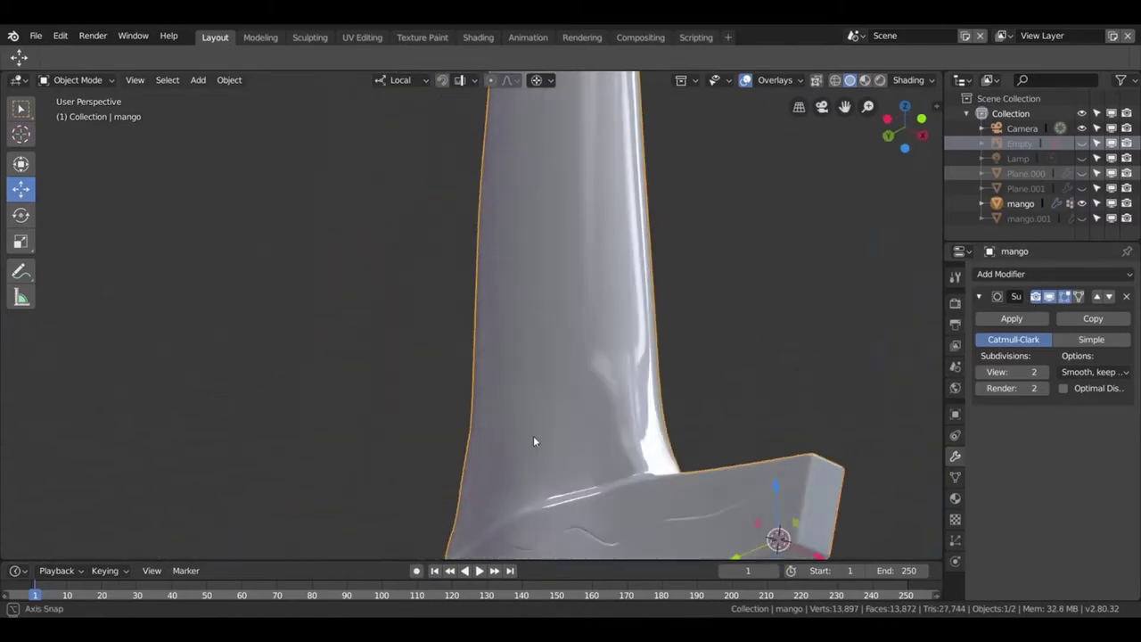
pyautogui.press('Tab')
pyautogui.scroll(3)
pyautogui.click(482, 419)
# - Switch the view to wireframe and slide the selected grip loop into a new position
pyautogui.press('g')
pyautogui.press('g')
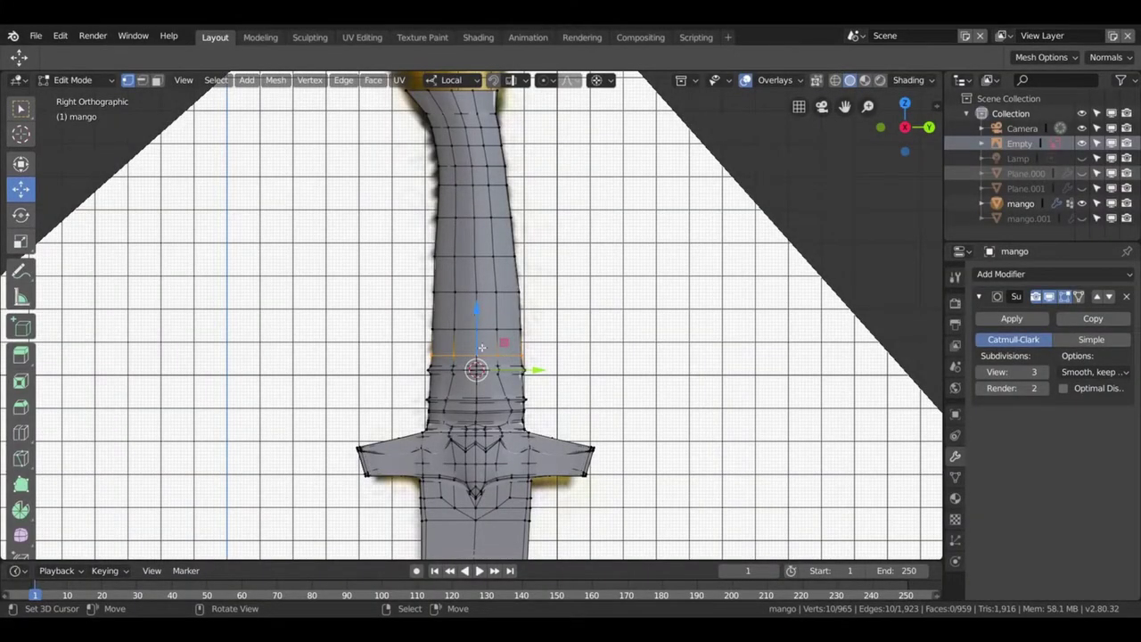
pyautogui.scroll(3)
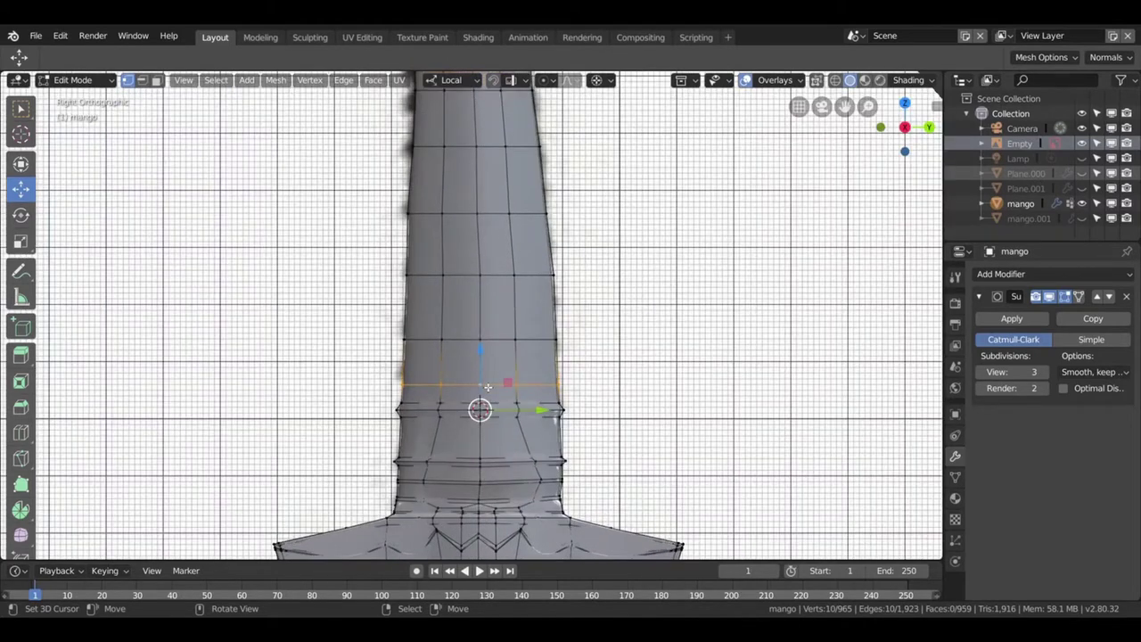
pyautogui.scroll(3)
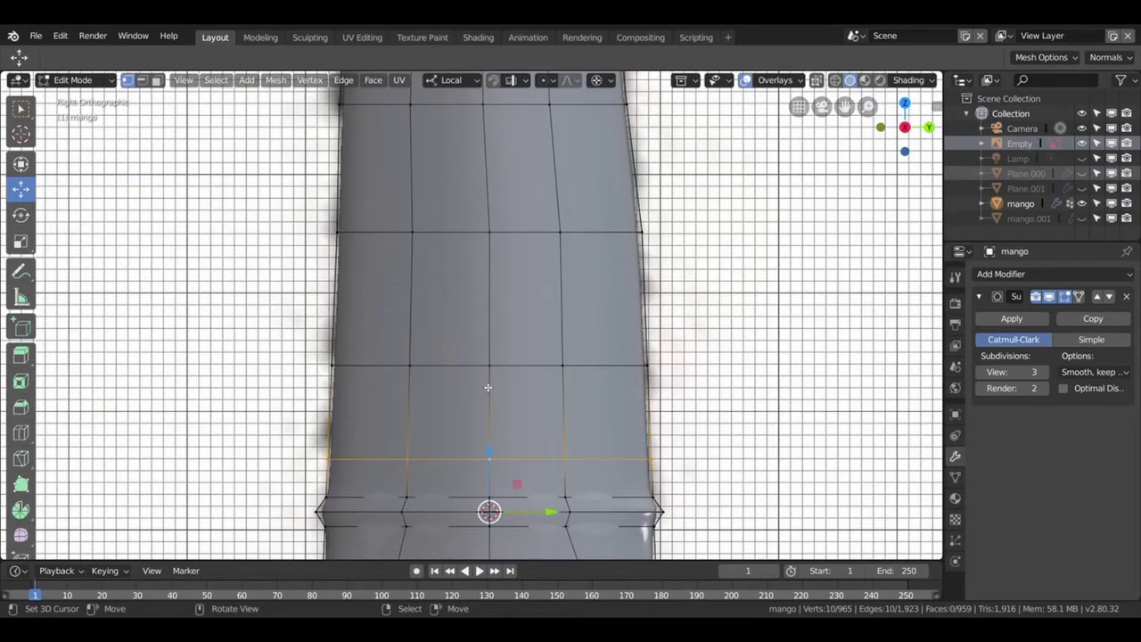
pyautogui.press('z')
pyautogui.click(571, 383)
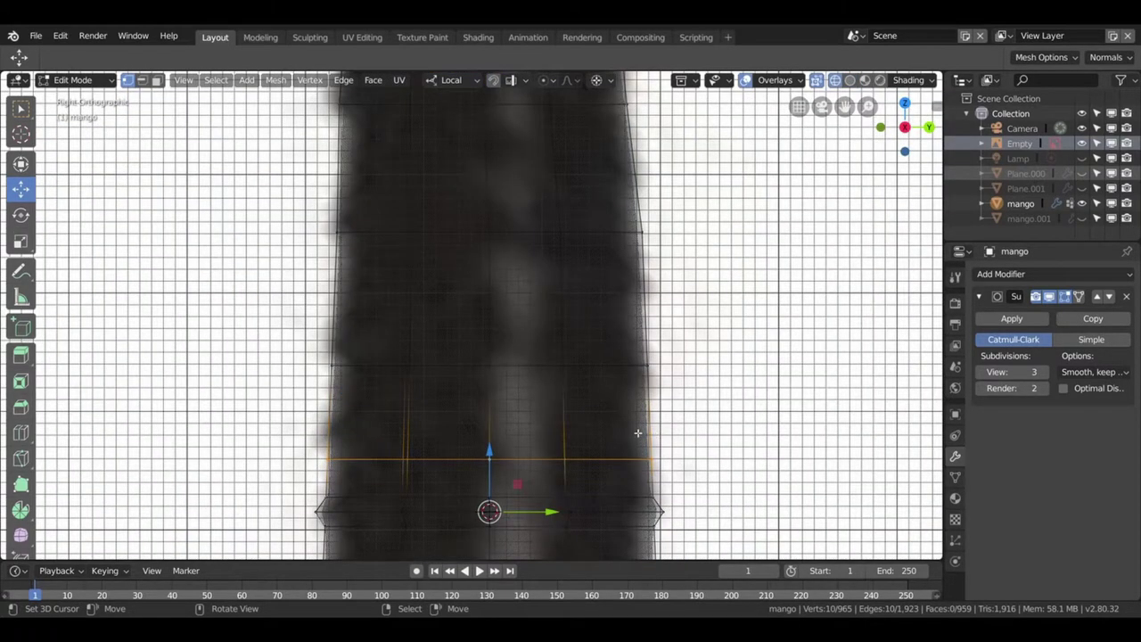
pyautogui.press('g')
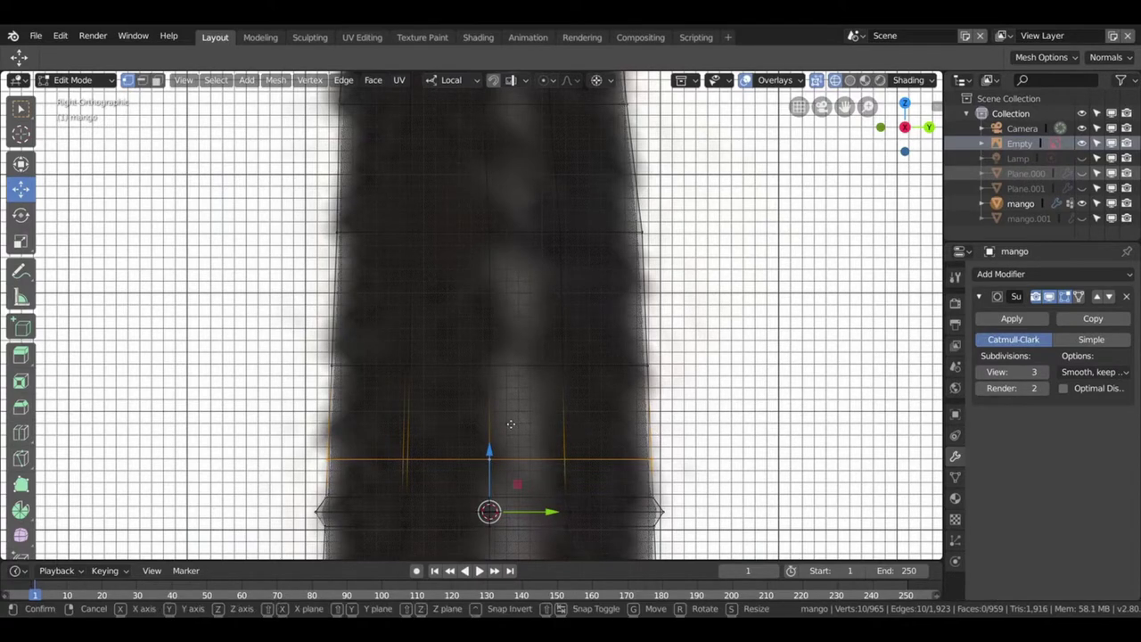
pyautogui.press('g')
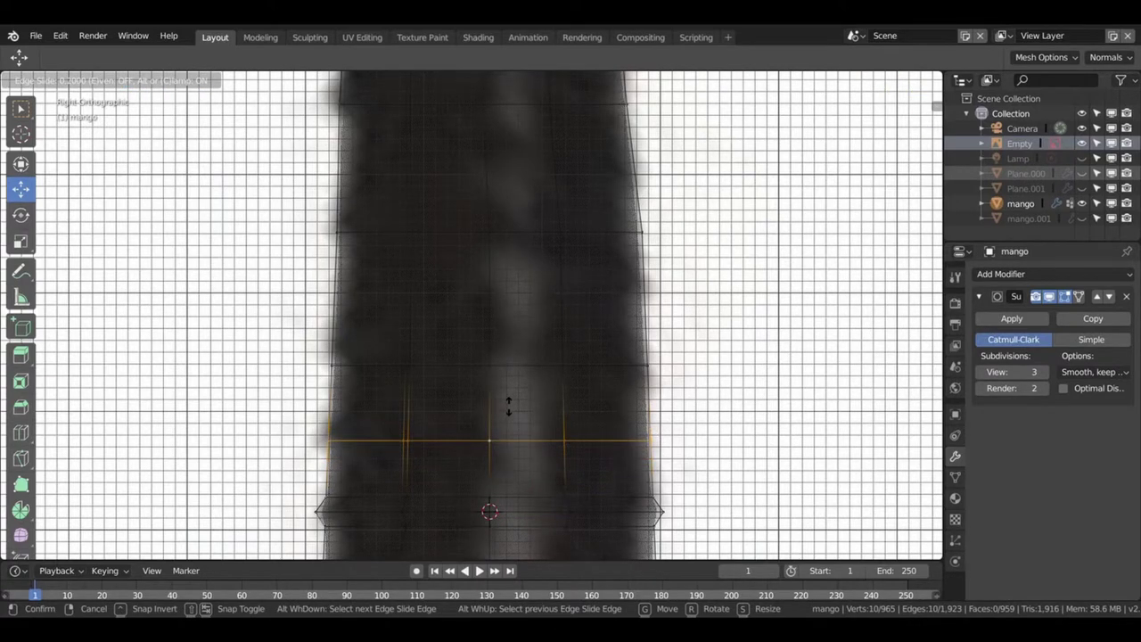
pyautogui.click(514, 408)
pyautogui.press('g')
pyautogui.press('g')
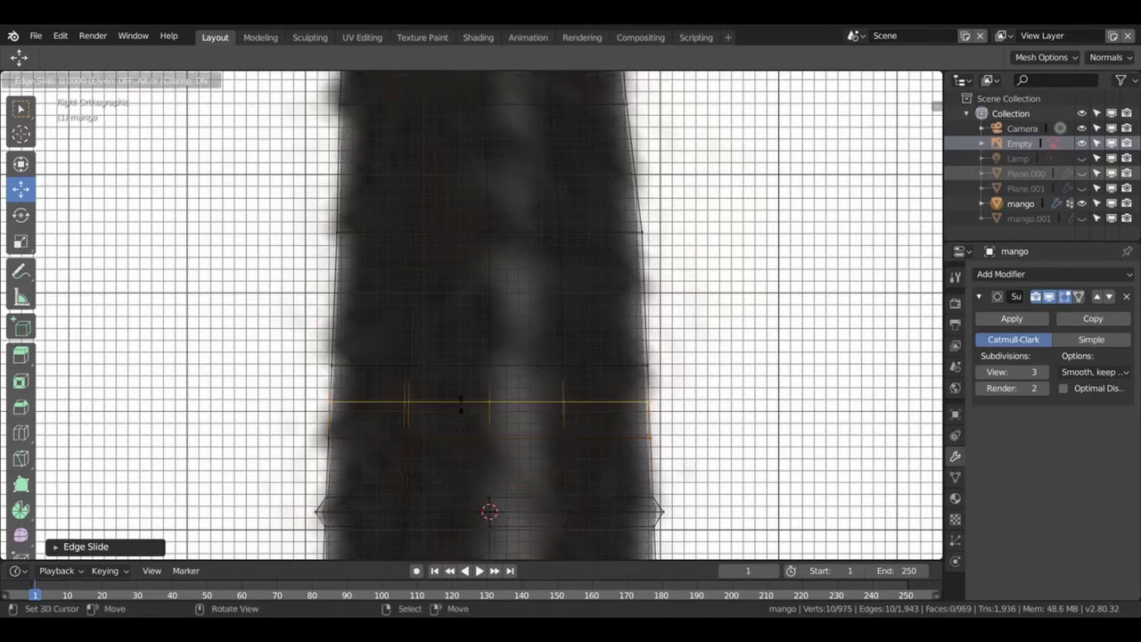
pyautogui.click(464, 422)
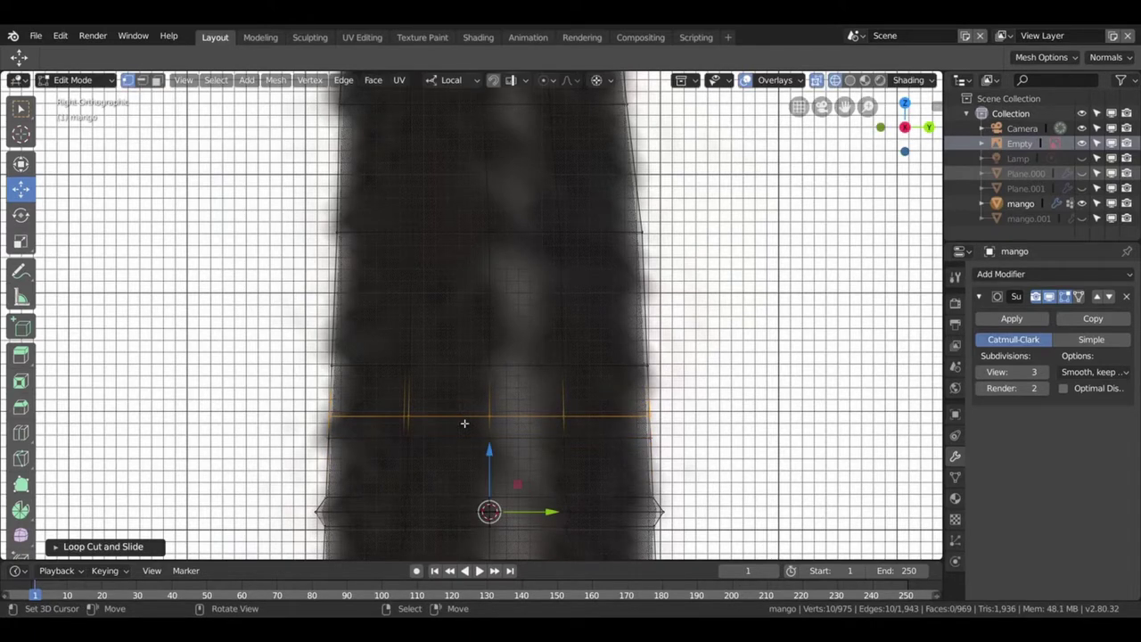
# - Add a loop cut on the grip and scale it outward around the 3D cursor
pyautogui.hotkey('ctrl', 'r')
pyautogui.click(408, 422)
pyautogui.click(407, 427)
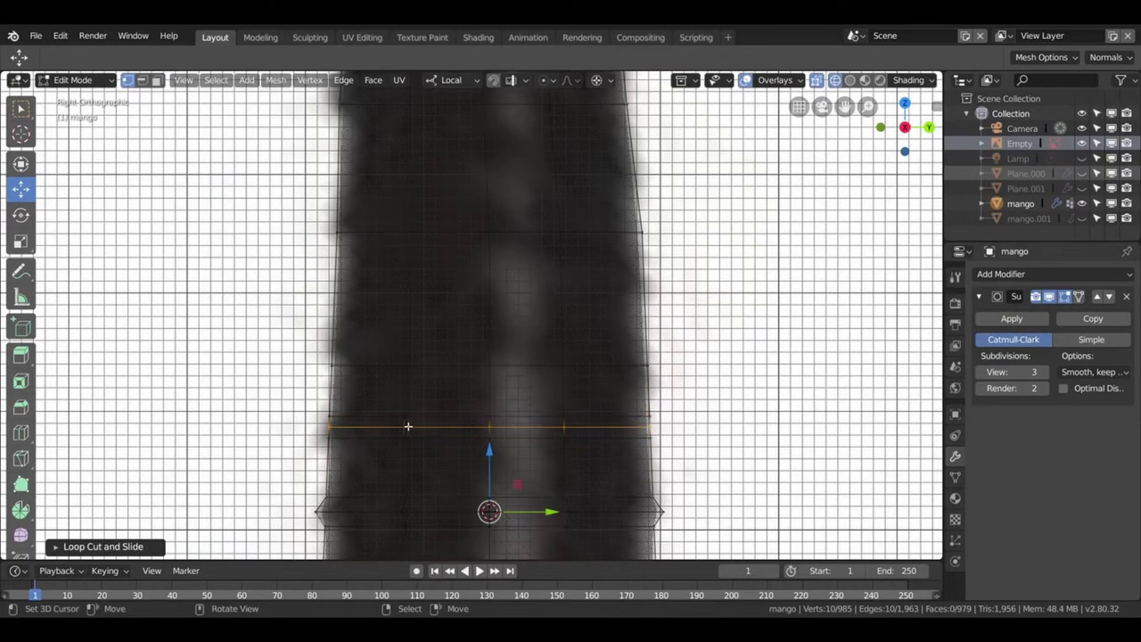
pyautogui.hotkey('shift', 's')
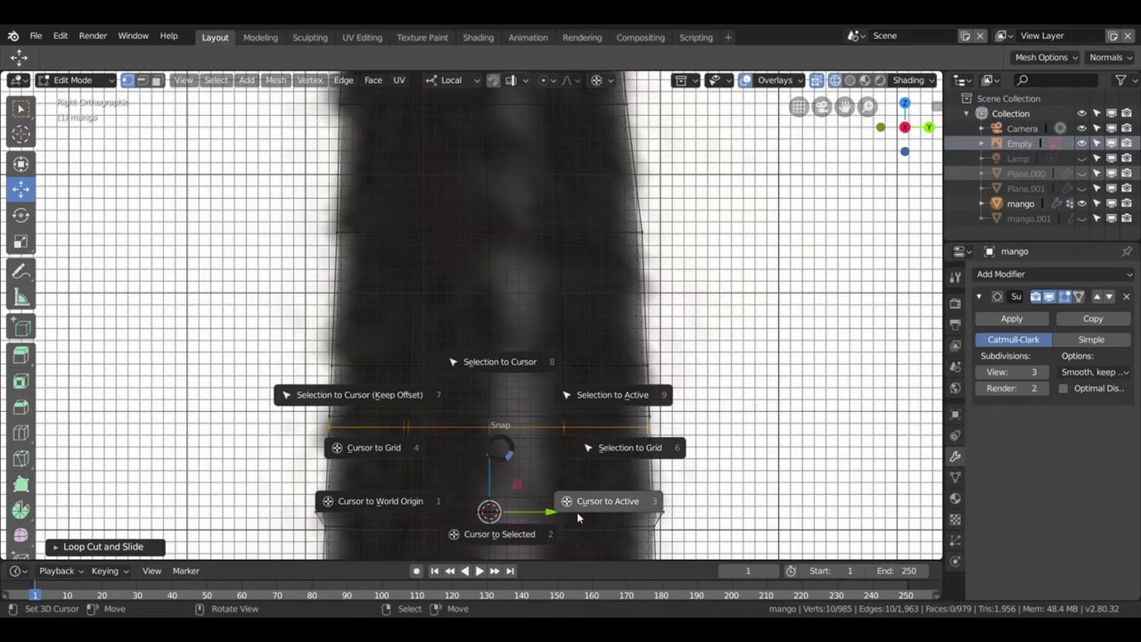
pyautogui.click(519, 532)
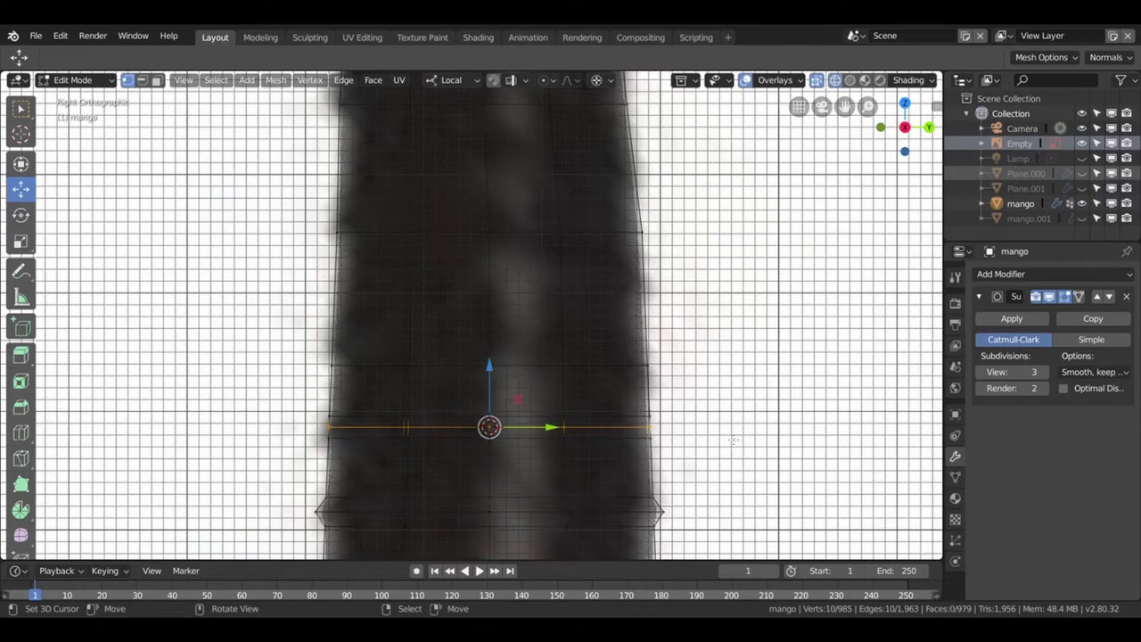
pyautogui.press('s')
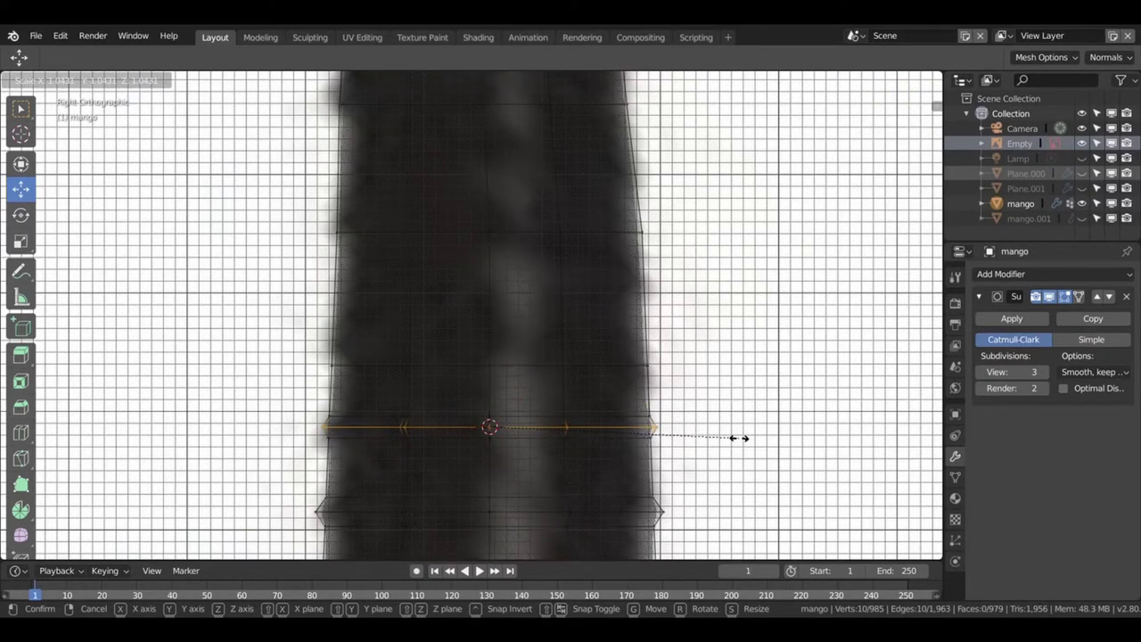
pyautogui.click(740, 439)
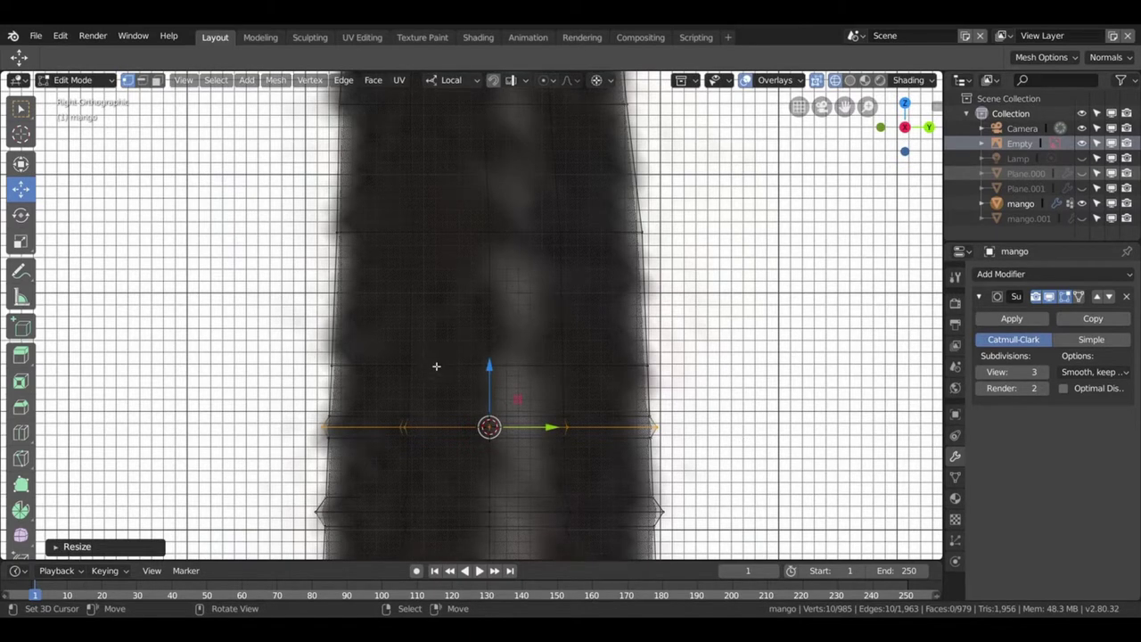
# - Slide a horizontal grip loop upward and add another loop cut higher up
pyautogui.click(450, 373)
pyautogui.click(449, 372)
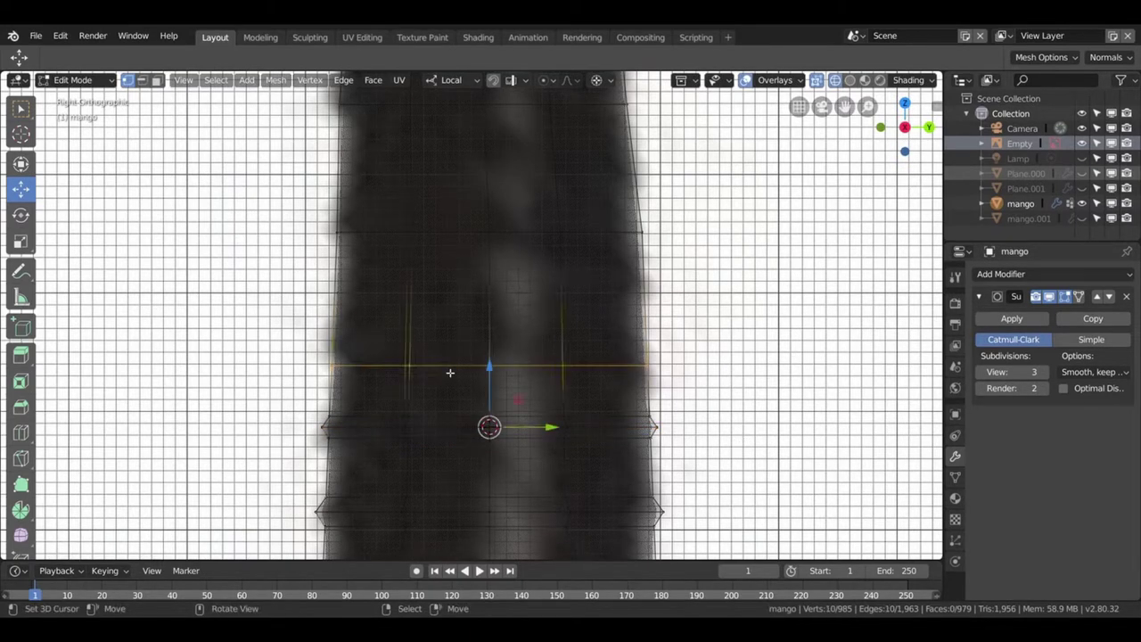
pyautogui.press('g')
pyautogui.press('g')
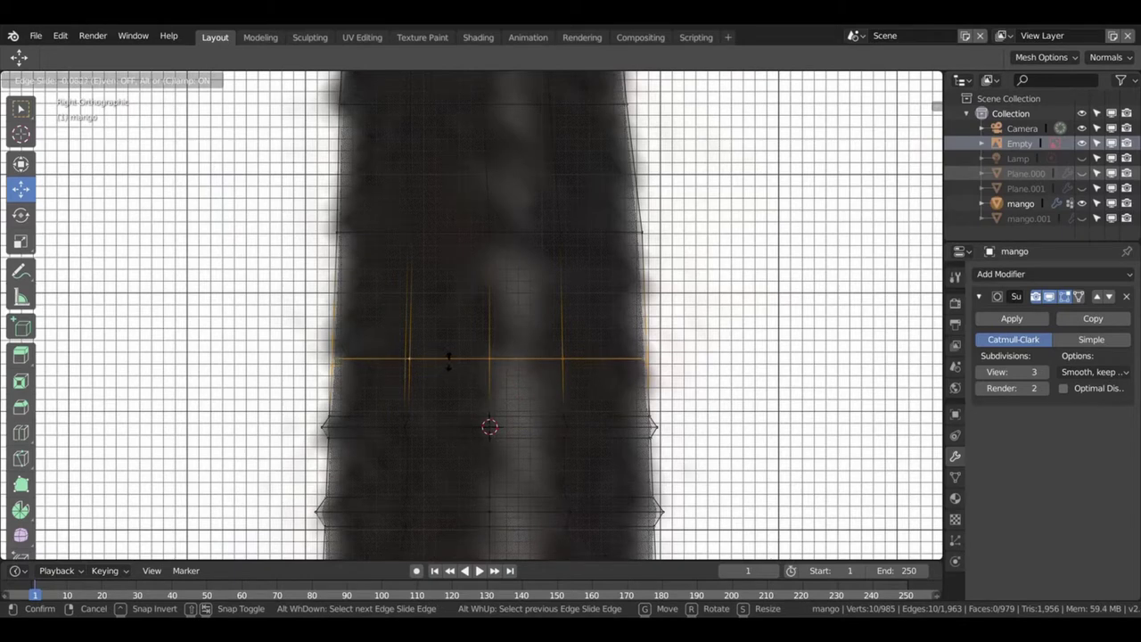
pyautogui.click(448, 349)
pyautogui.hotkey('ctrl', 'r')
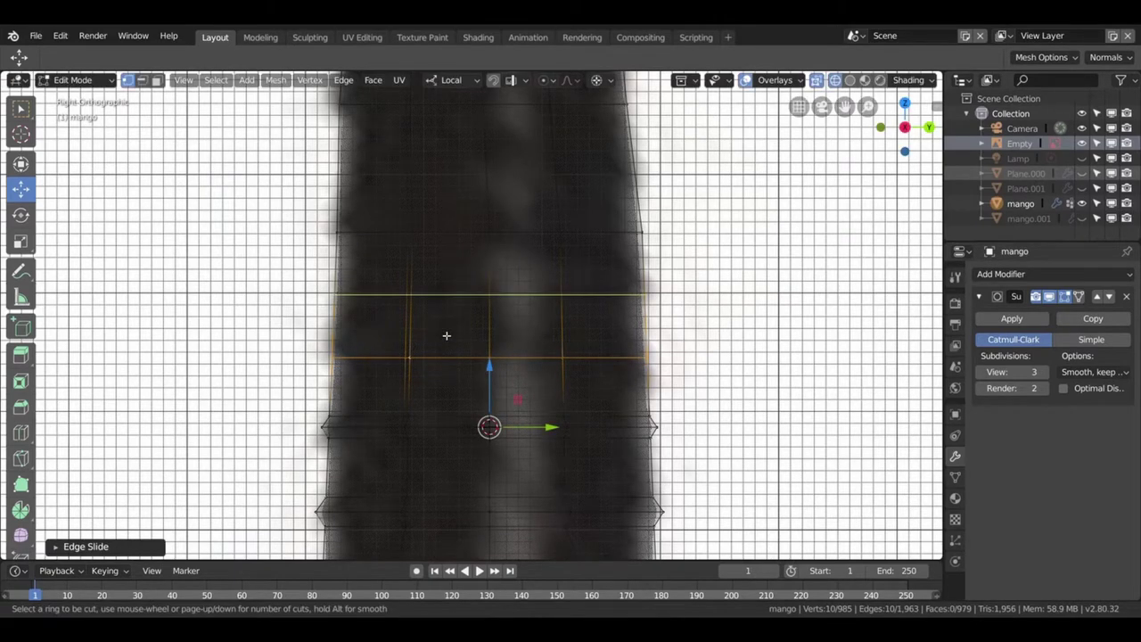
pyautogui.click(446, 333)
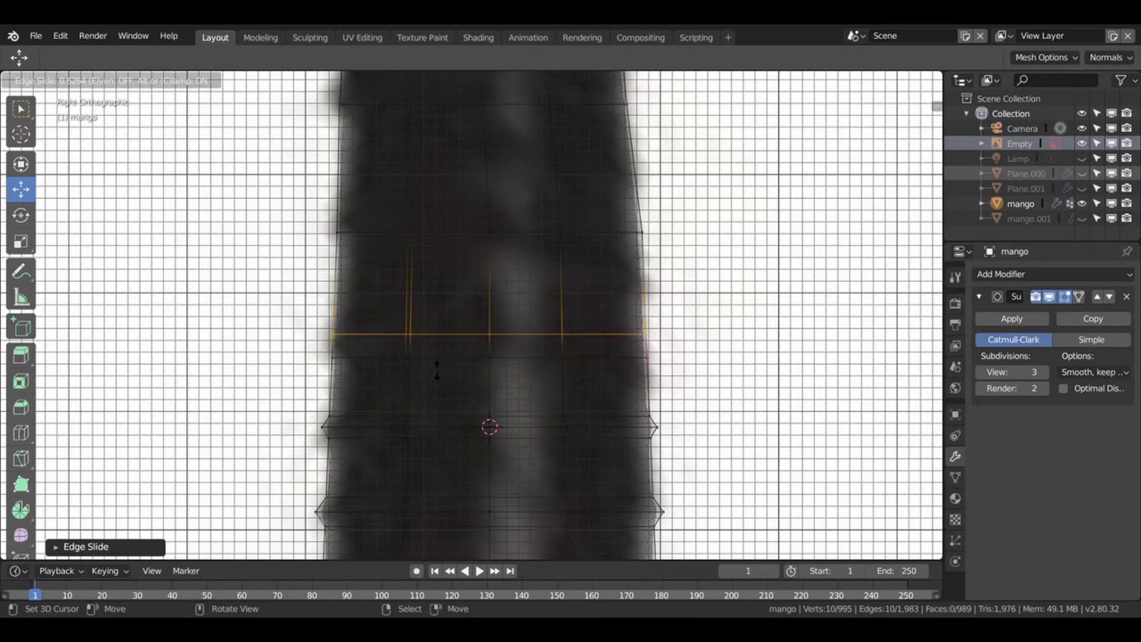
pyautogui.click(437, 367)
# - Add a centred loop cut and scale it outward into a ridge
pyautogui.hotkey('ctrl', 'r')
pyautogui.click(420, 349)
pyautogui.rightClick(443, 359)
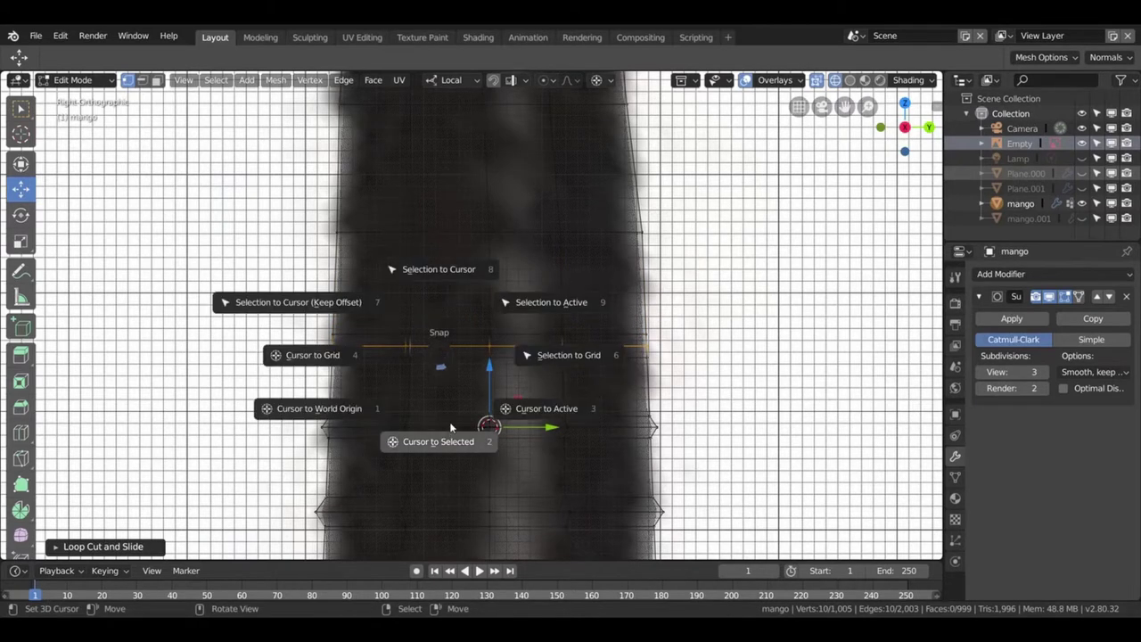
pyautogui.click(455, 439)
pyautogui.press('s')
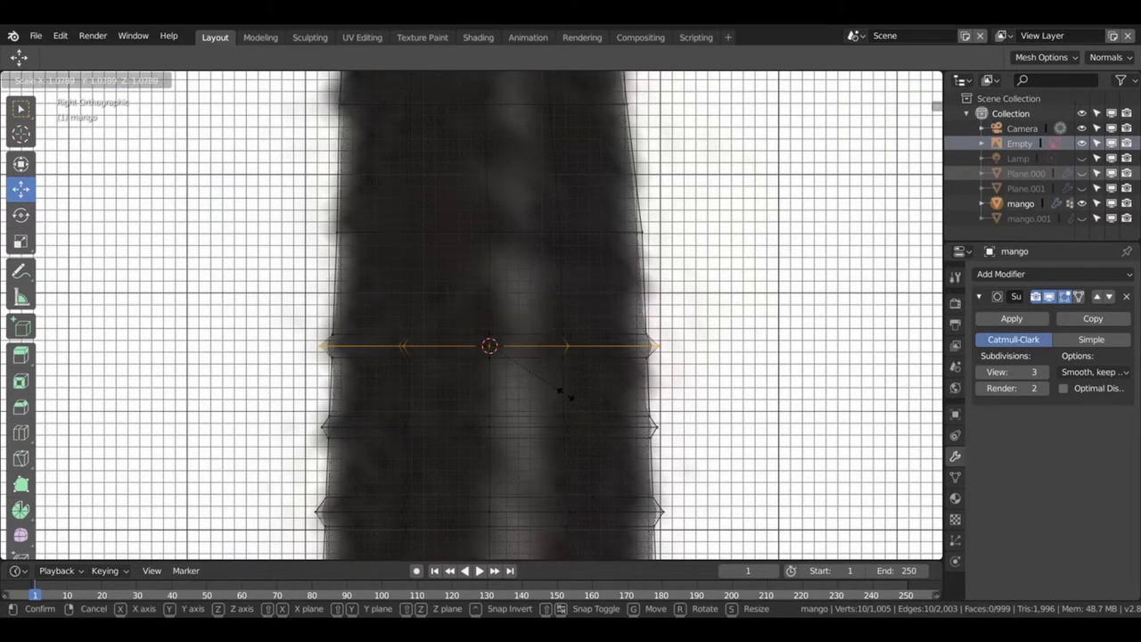
pyautogui.click(564, 394)
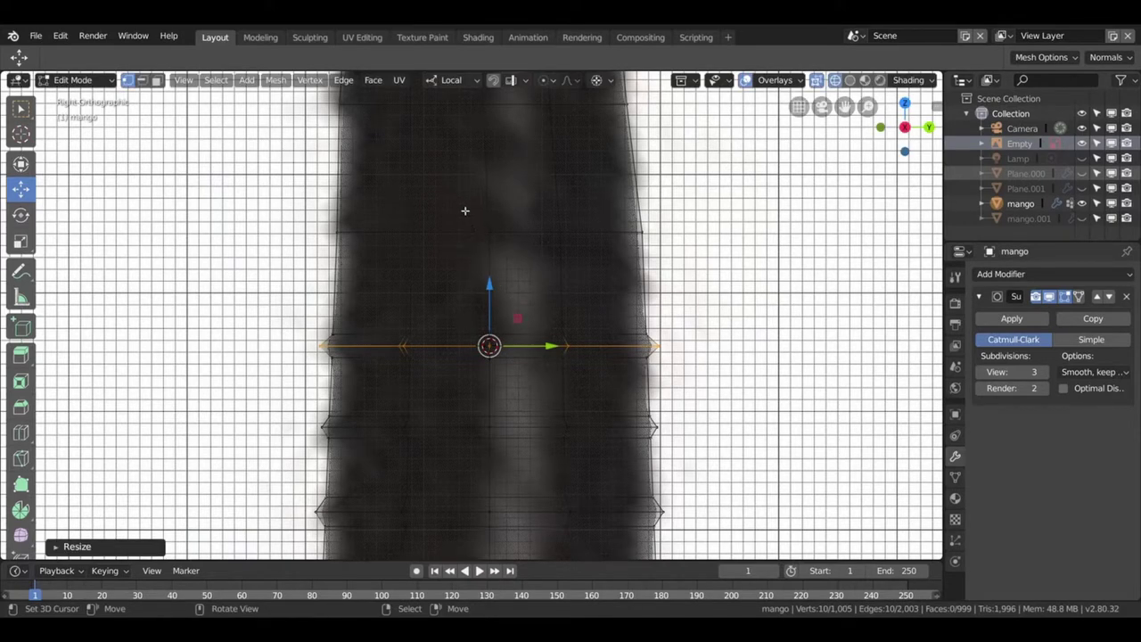
# - Cut two more loops near the grip's top and scale the new loop outward into a ridge
pyautogui.hotkey('ctrl', 'r')
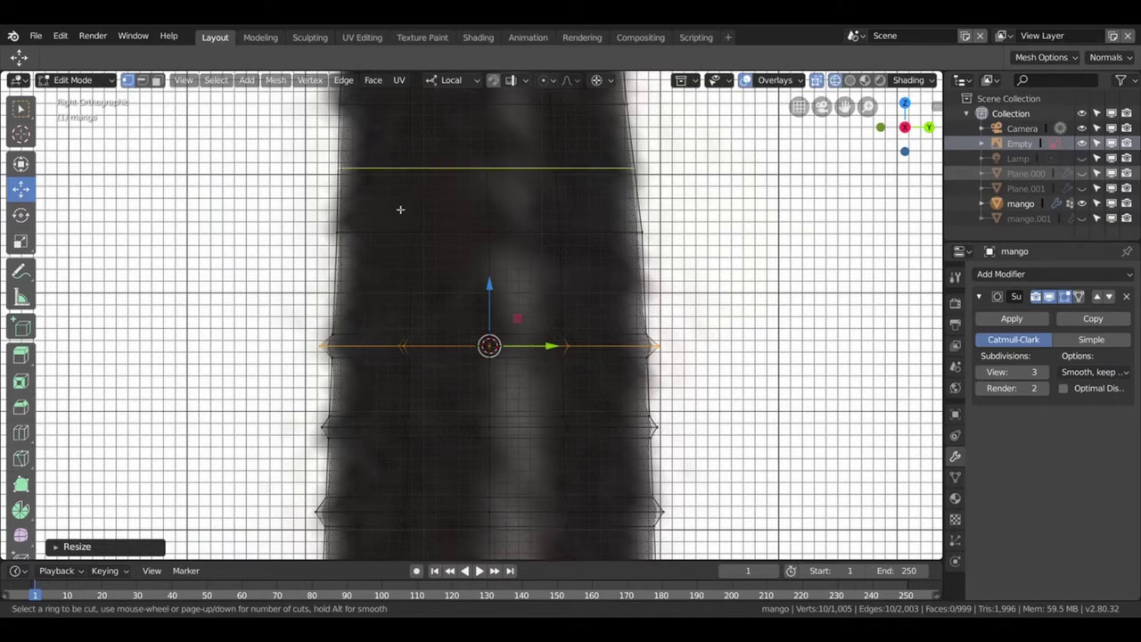
pyautogui.click(400, 209)
pyautogui.click(409, 250)
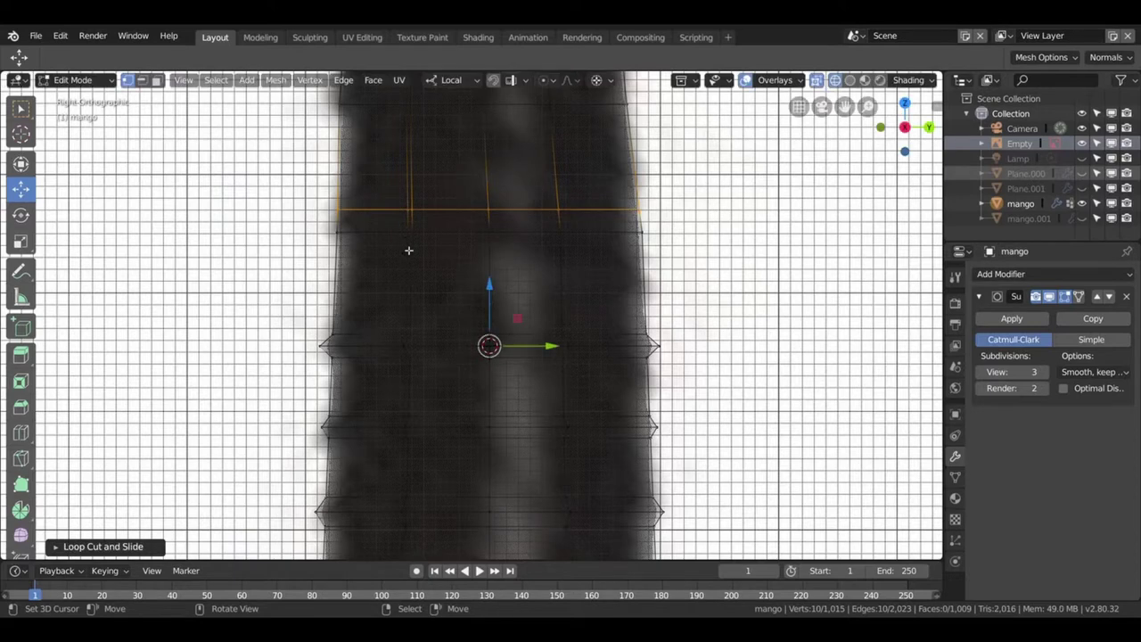
pyautogui.hotkey('ctrl', 'r')
pyautogui.click(490, 270)
pyautogui.rightClick(490, 270)
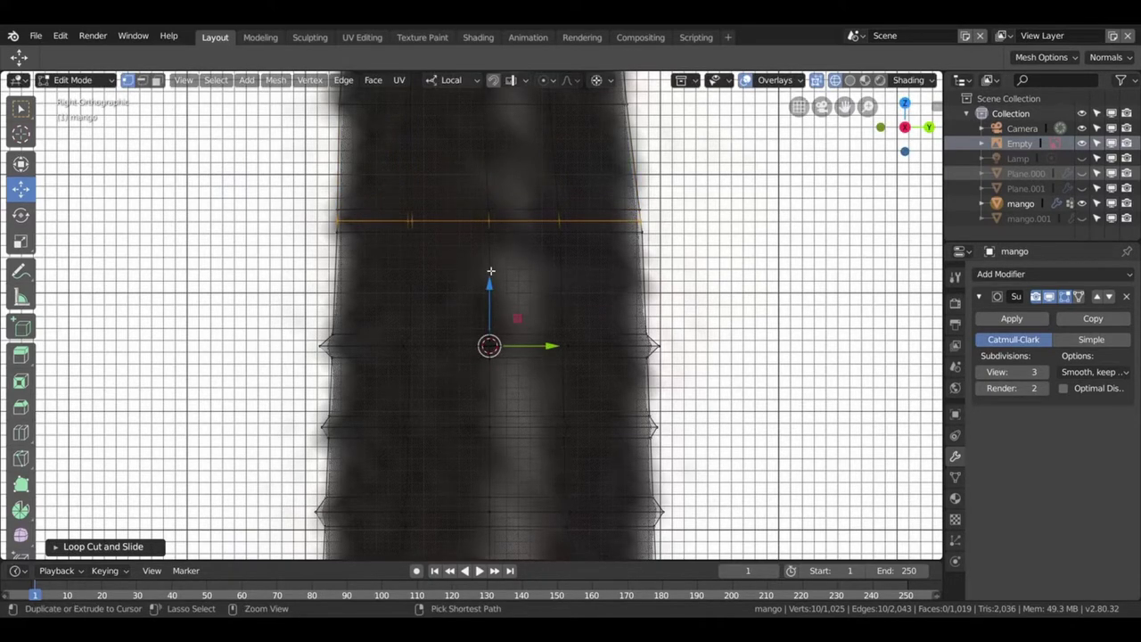
pyautogui.hotkey('shift', 's')
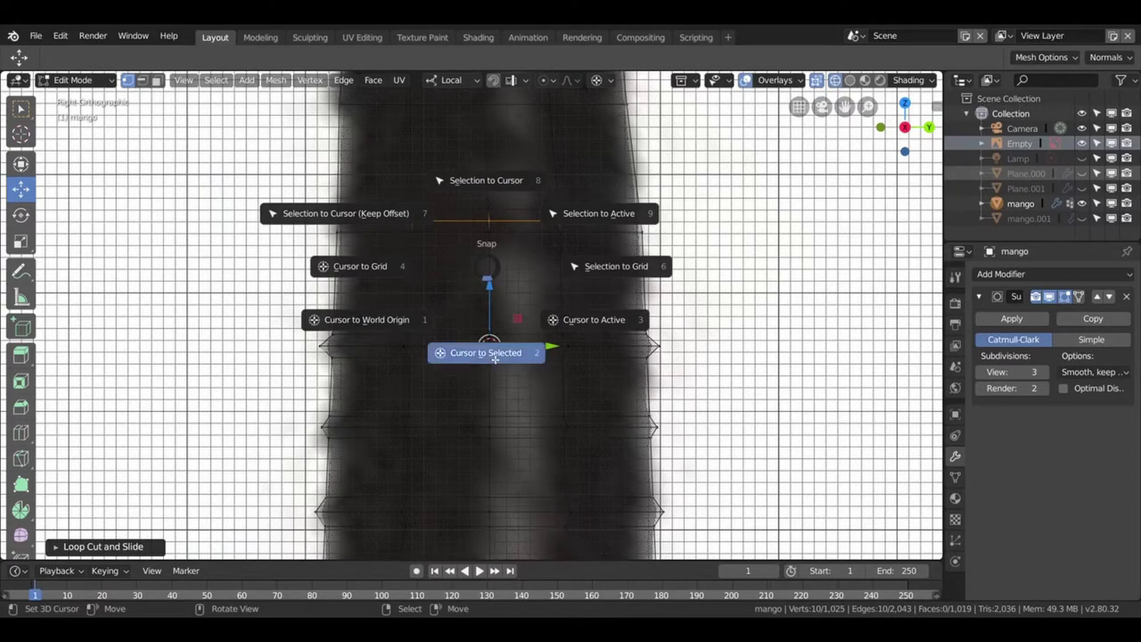
pyautogui.click(491, 360)
pyautogui.press('s')
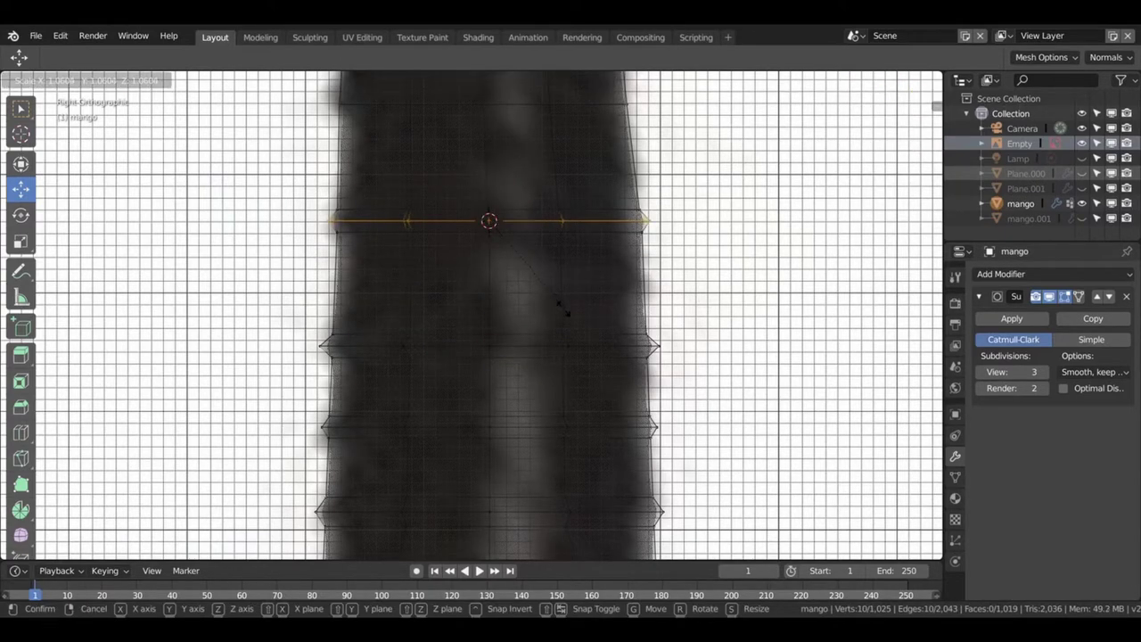
pyautogui.click(560, 306)
# - Slide the edge loop above the lower ridge down toward it
pyautogui.moveTo(566, 293); pyautogui.dragTo(535, 377)
pyautogui.scroll(3)
pyautogui.scroll(-3)
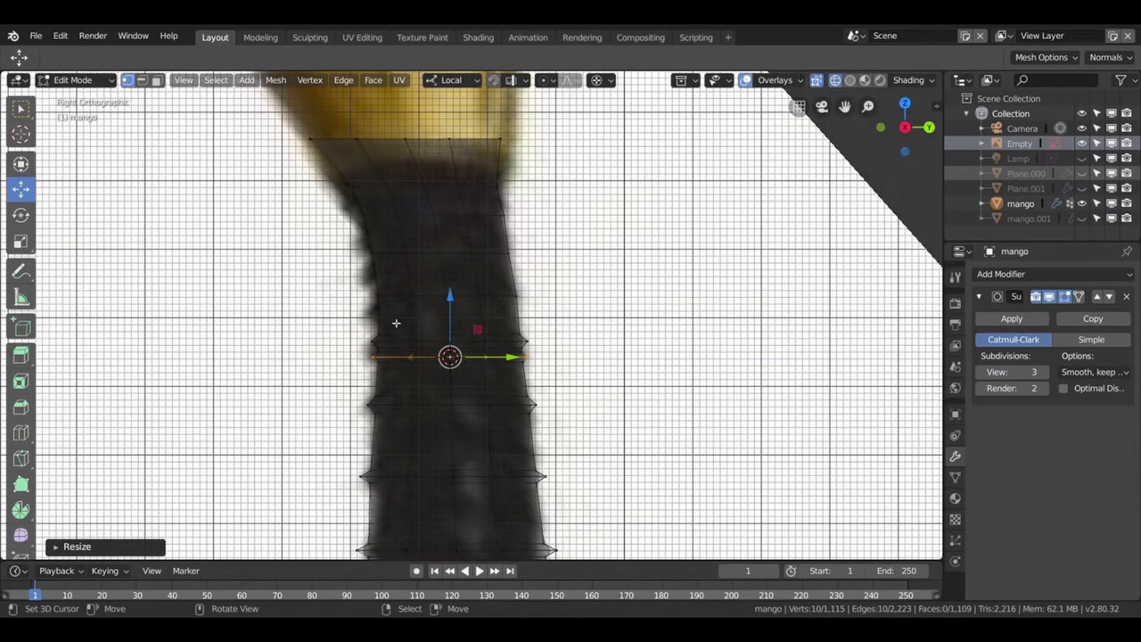
pyautogui.scroll(3)
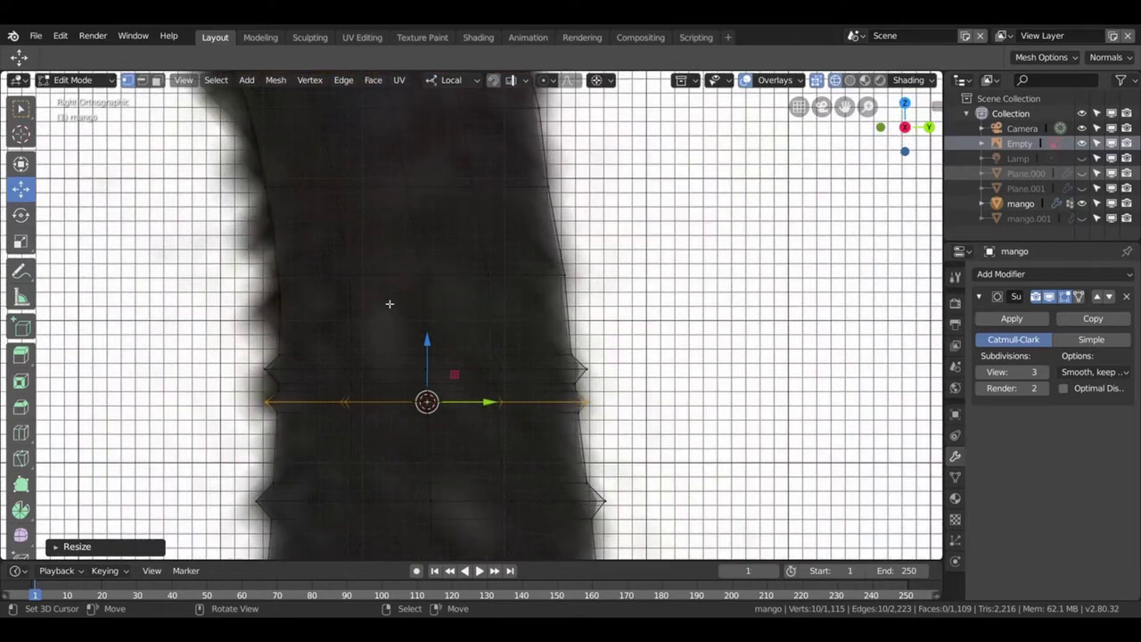
pyautogui.click(391, 285)
pyautogui.click(393, 280)
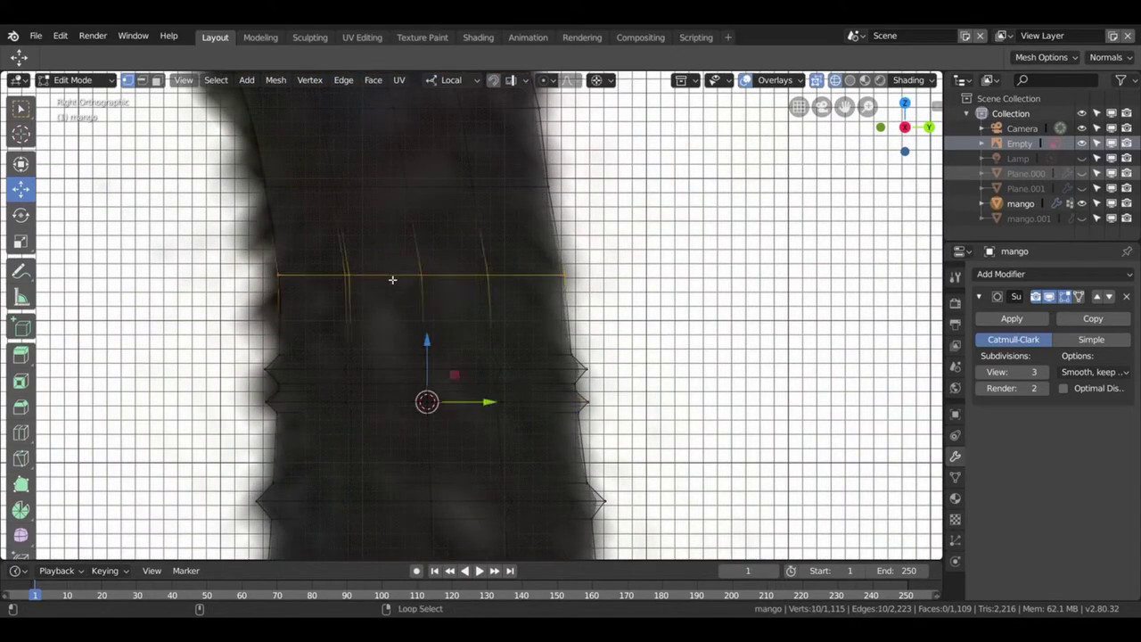
pyautogui.press('g')
pyautogui.press('g')
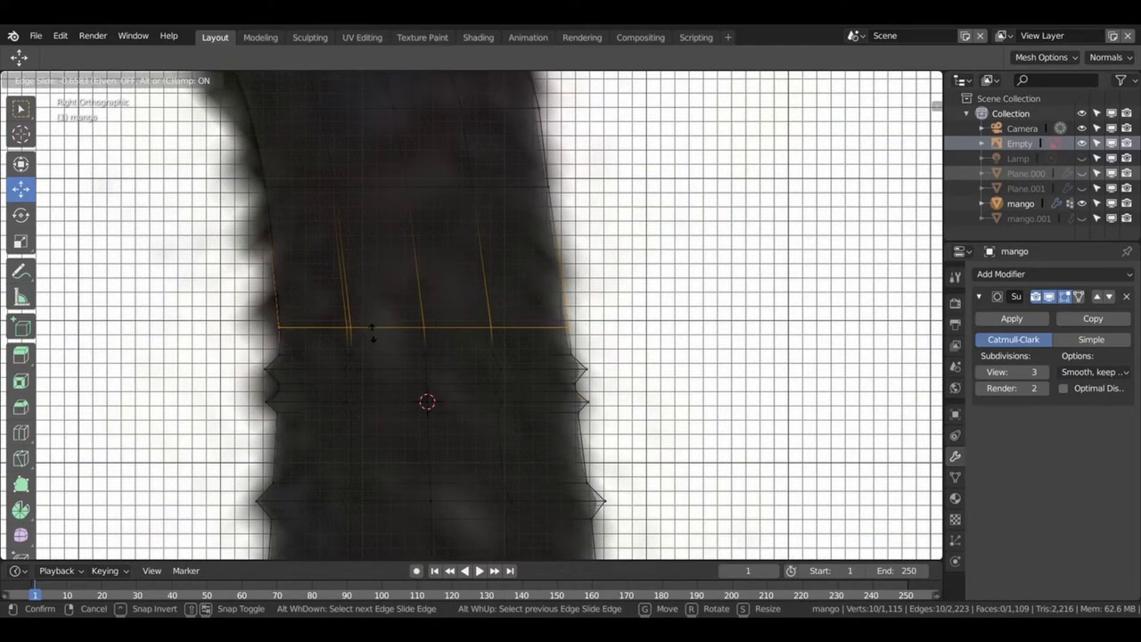
pyautogui.click(376, 300)
# - Cut a loop just above the ridge and resize the top edge loop around the cursor
pyautogui.hotkey('ctrl', 'r')
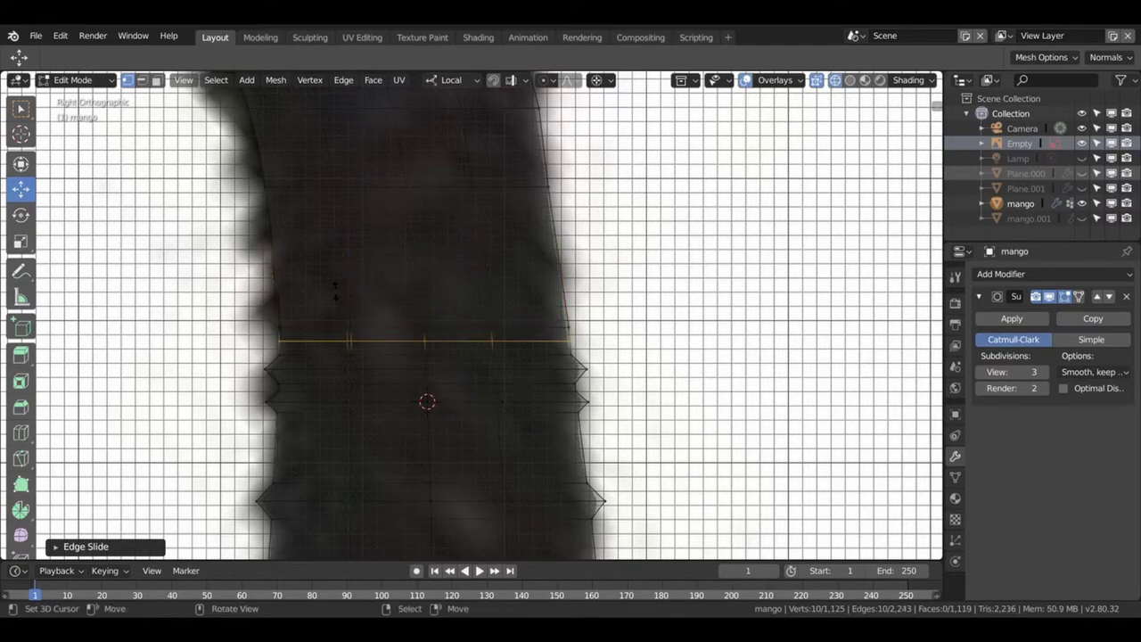
pyautogui.click(335, 293)
pyautogui.hotkey('shift', 's')
pyautogui.click(348, 193)
pyautogui.press('s')
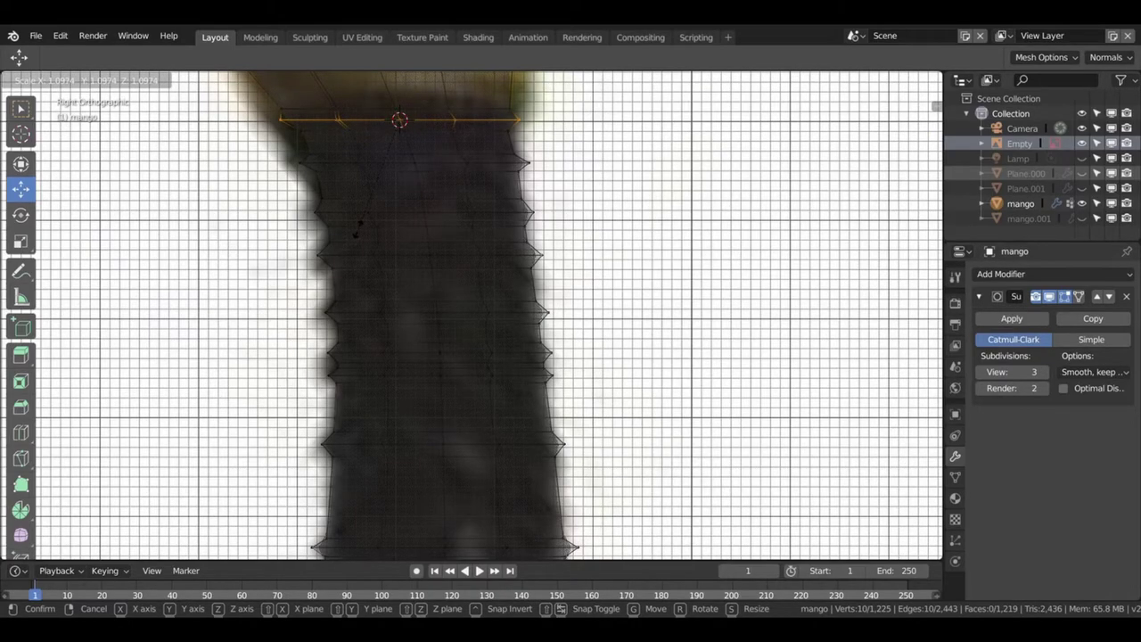
pyautogui.click(360, 233)
pyautogui.moveTo(364, 235); pyautogui.dragTo(563, 375)
# - Switch the viewport to solid shading
pyautogui.press('z')
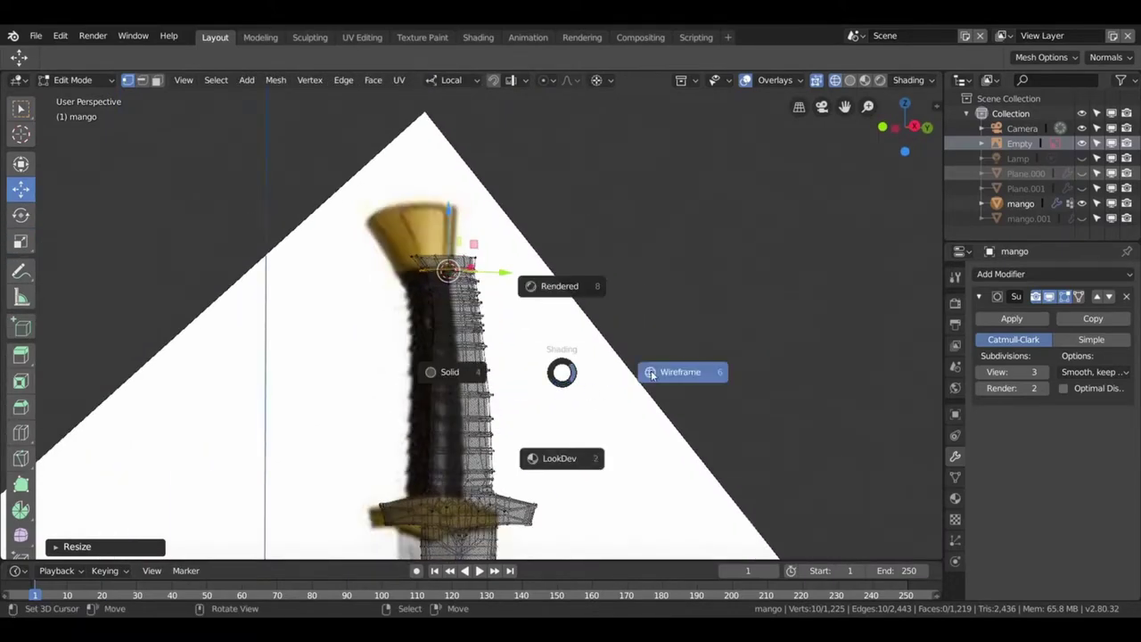
pyautogui.click(443, 372)
pyautogui.moveTo(443, 372); pyautogui.dragTo(570, 290)
pyautogui.scroll(3)
pyautogui.scroll(3)
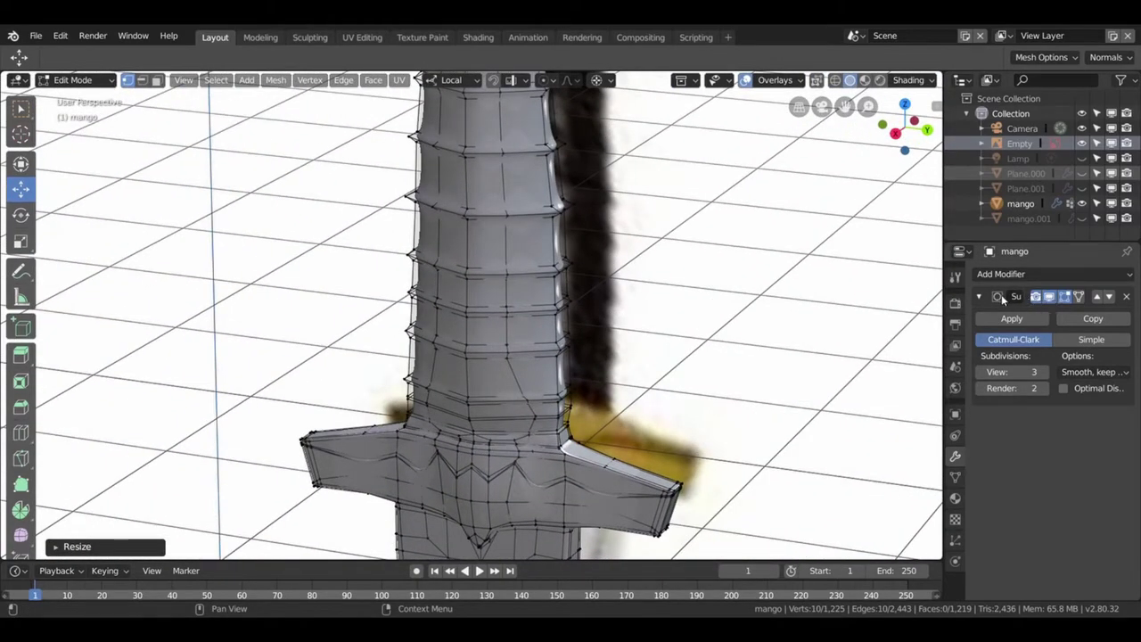
# - Preview the whole smoothed sword in Object Mode, then return to Edit Mode
pyautogui.press('Tab')
pyautogui.moveTo(562, 296); pyautogui.dragTo(542, 262)
pyautogui.scroll(3)
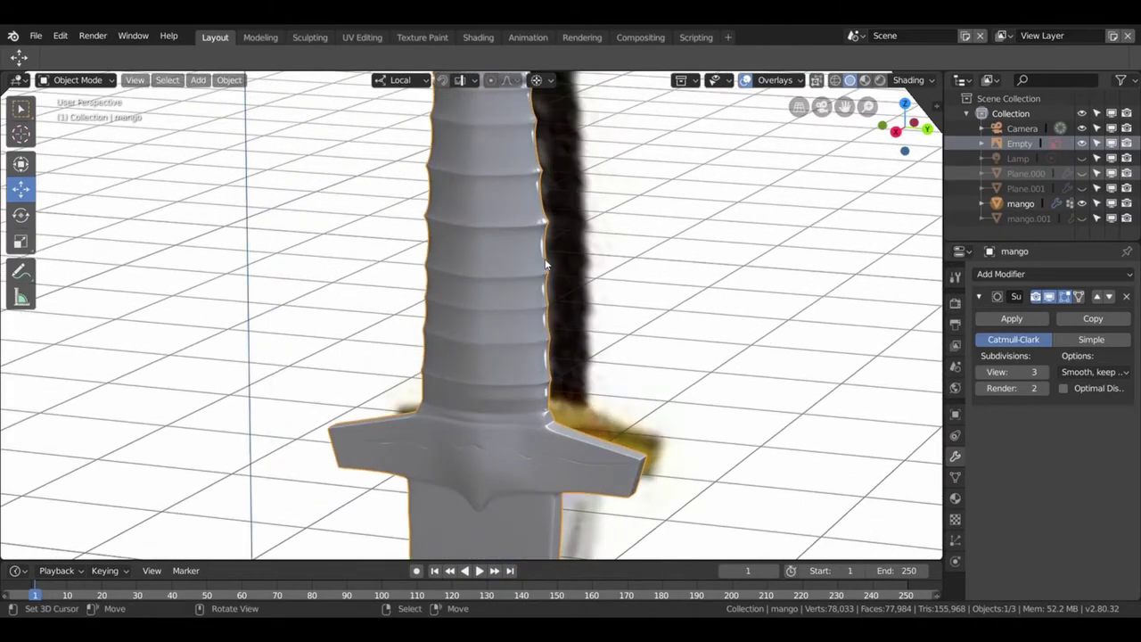
pyautogui.press('Tab')
pyautogui.moveTo(484, 301); pyautogui.dragTo(530, 303)
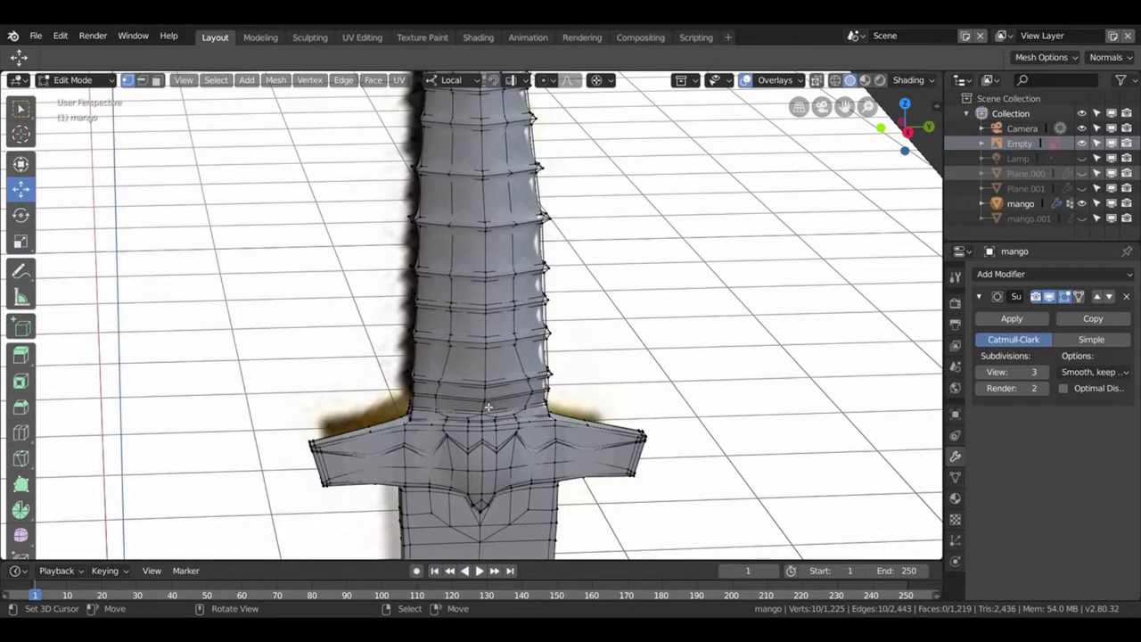
pyautogui.scroll(-3)
pyautogui.moveTo(490, 308); pyautogui.dragTo(506, 219)
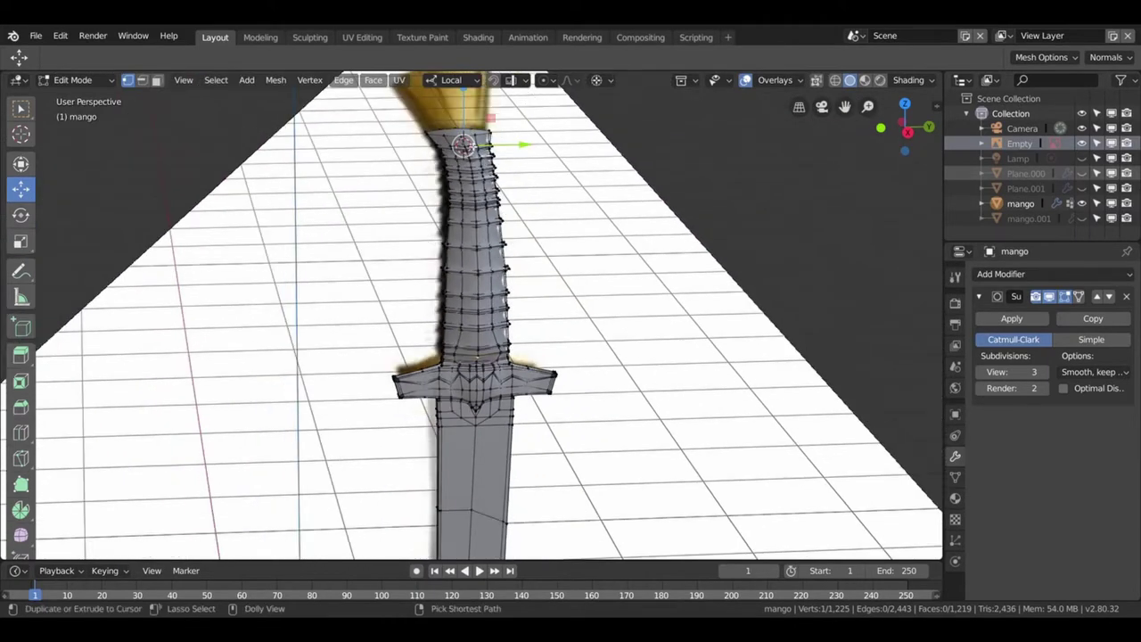
# - Select an edge path down the handle and hide the reference-image Empty
pyautogui.click(472, 148)
pyautogui.moveTo(472, 148); pyautogui.dragTo(588, 187)
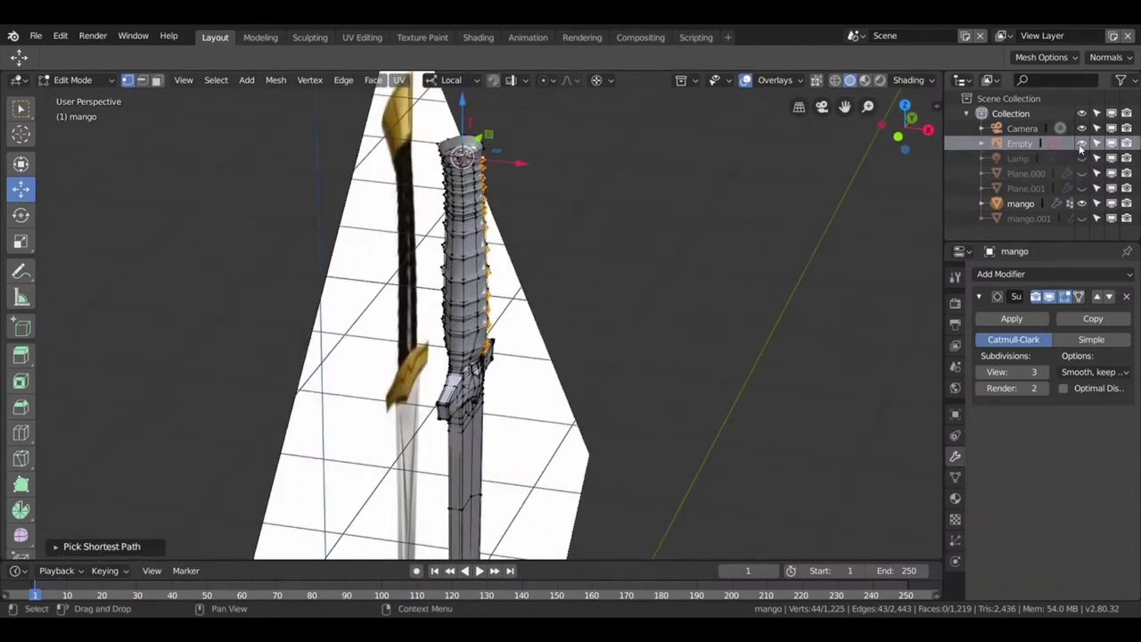
pyautogui.click(1081, 142)
pyautogui.scroll(3)
pyautogui.moveTo(580, 270); pyautogui.dragTo(693, 223)
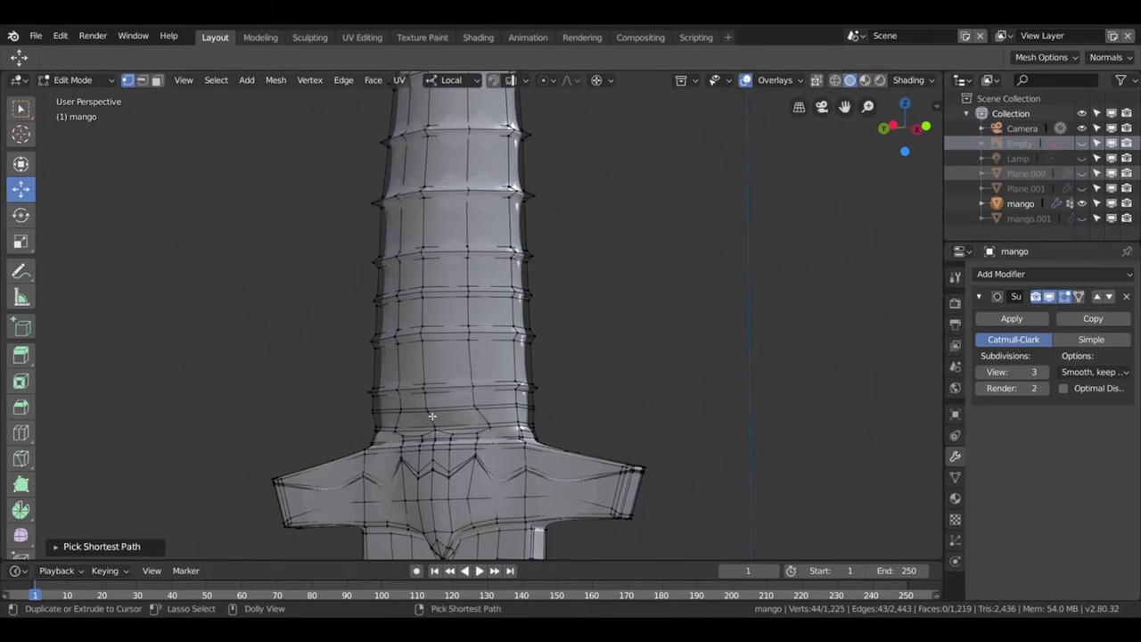
# - Select a vertical edge loop on the grip and raise it upward to form a ridge
pyautogui.click(512, 359)
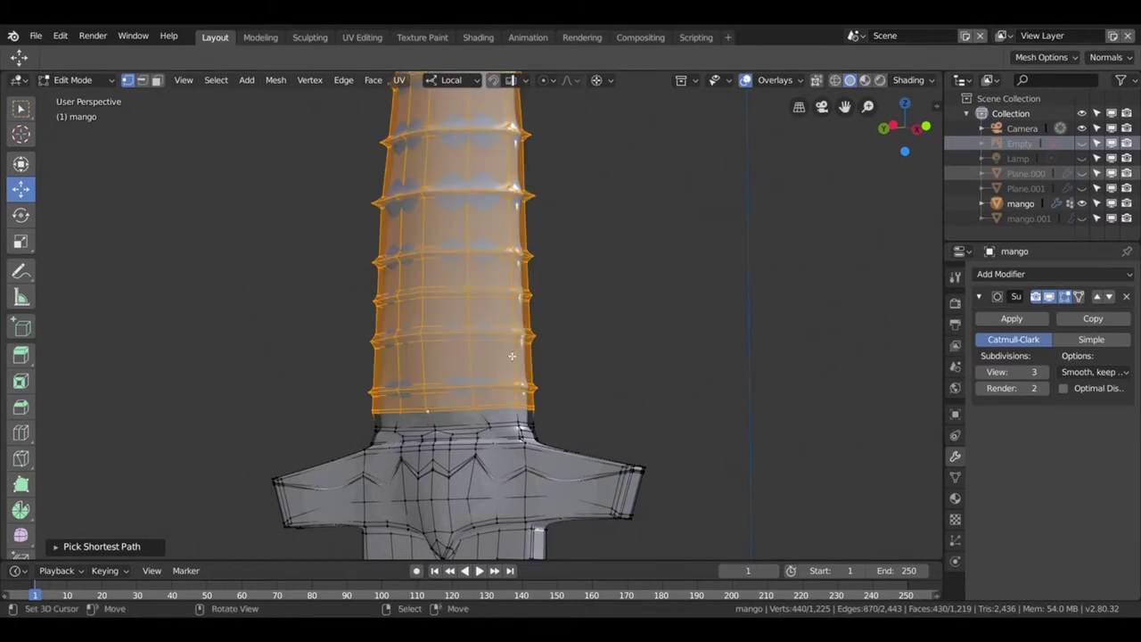
pyautogui.click(512, 357)
pyautogui.moveTo(511, 357); pyautogui.dragTo(285, 358)
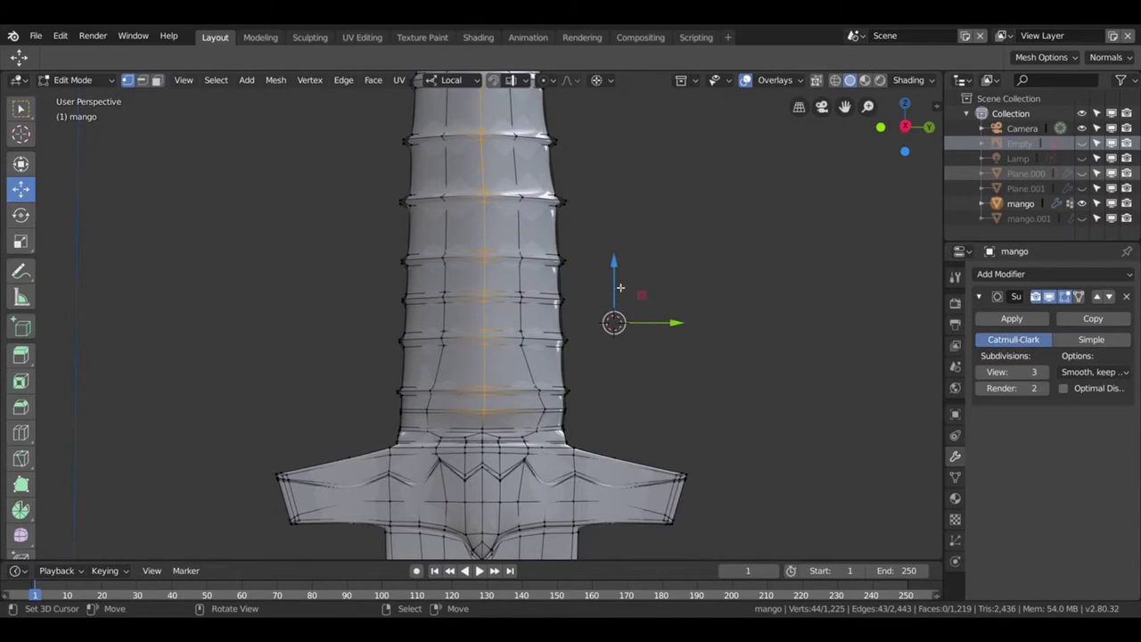
pyautogui.moveTo(621, 287); pyautogui.dragTo(620, 252)
pyautogui.scroll(-3)
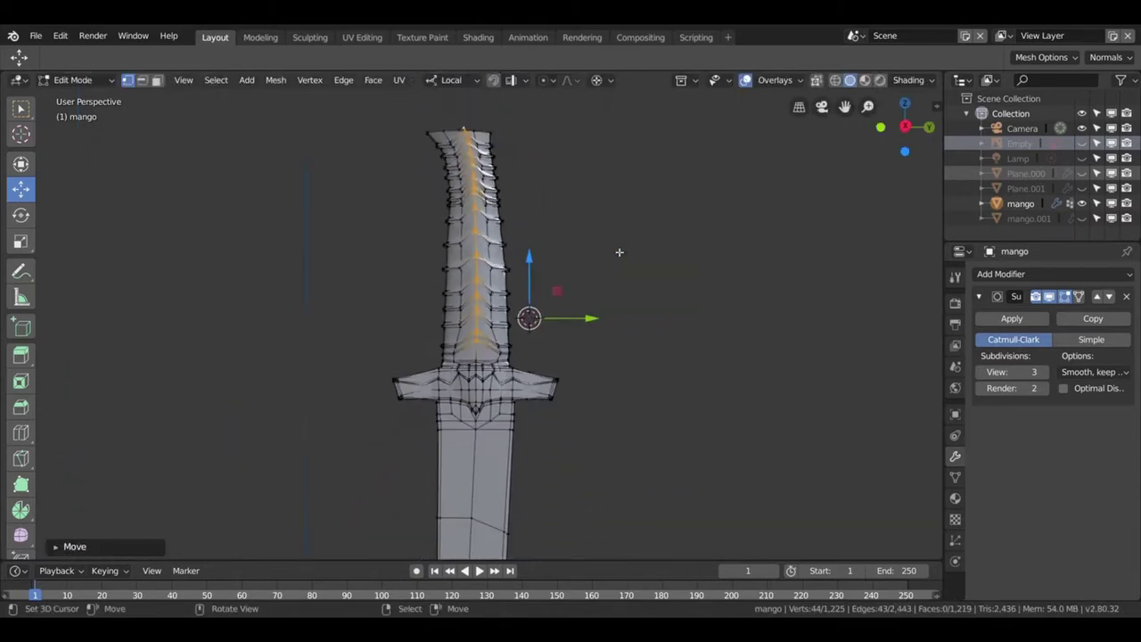
pyautogui.moveTo(586, 177); pyautogui.dragTo(570, 393)
pyautogui.scroll(3)
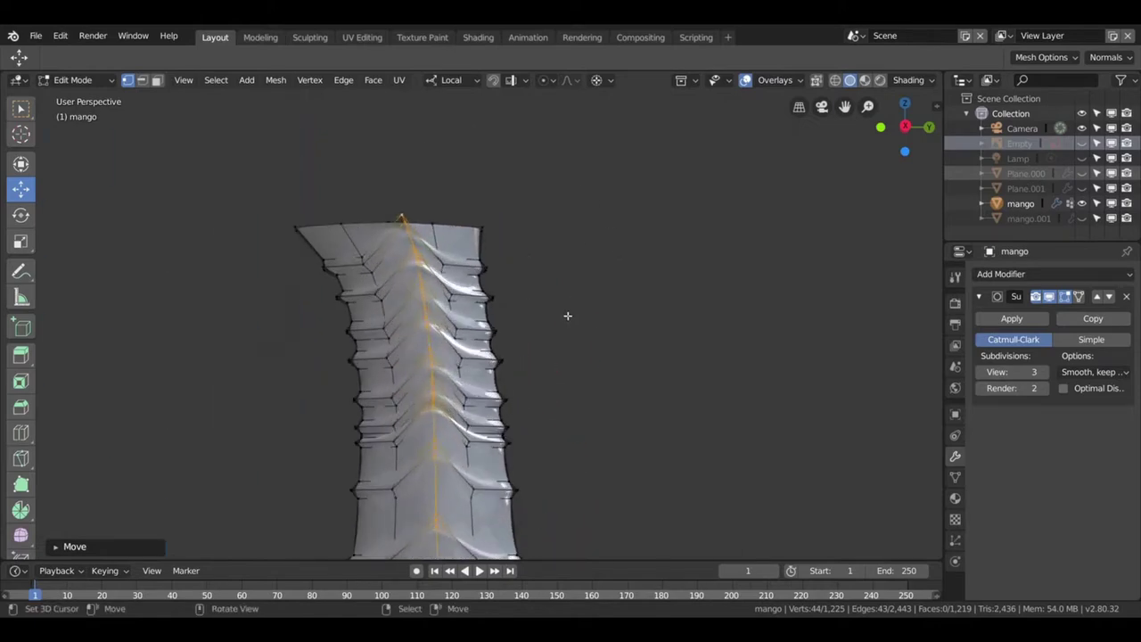
pyautogui.scroll(3)
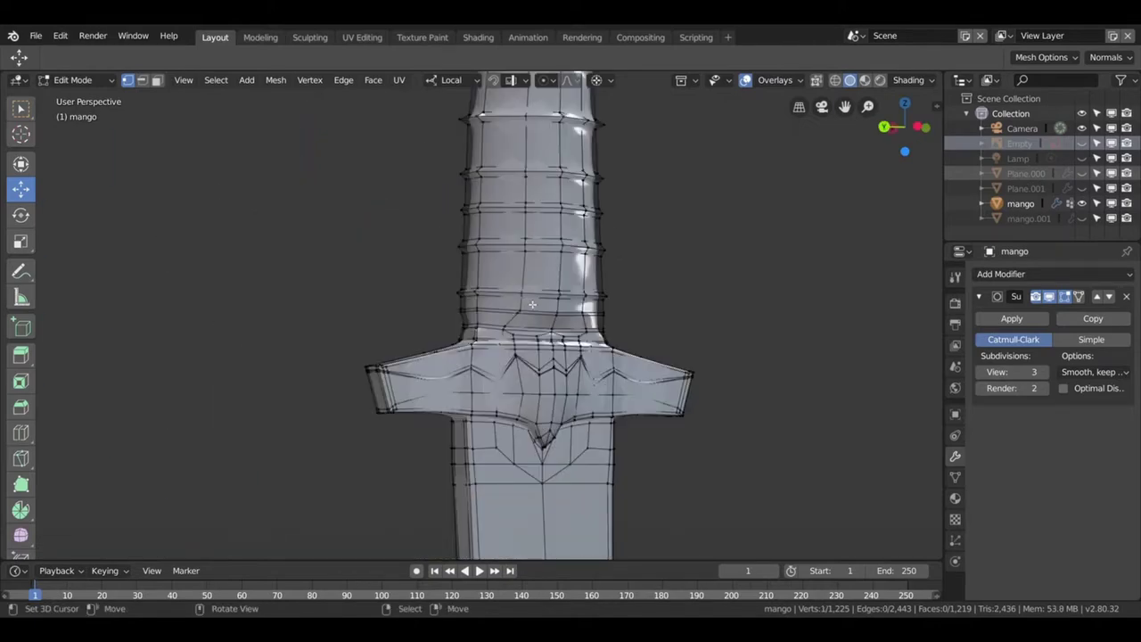
pyautogui.scroll(3)
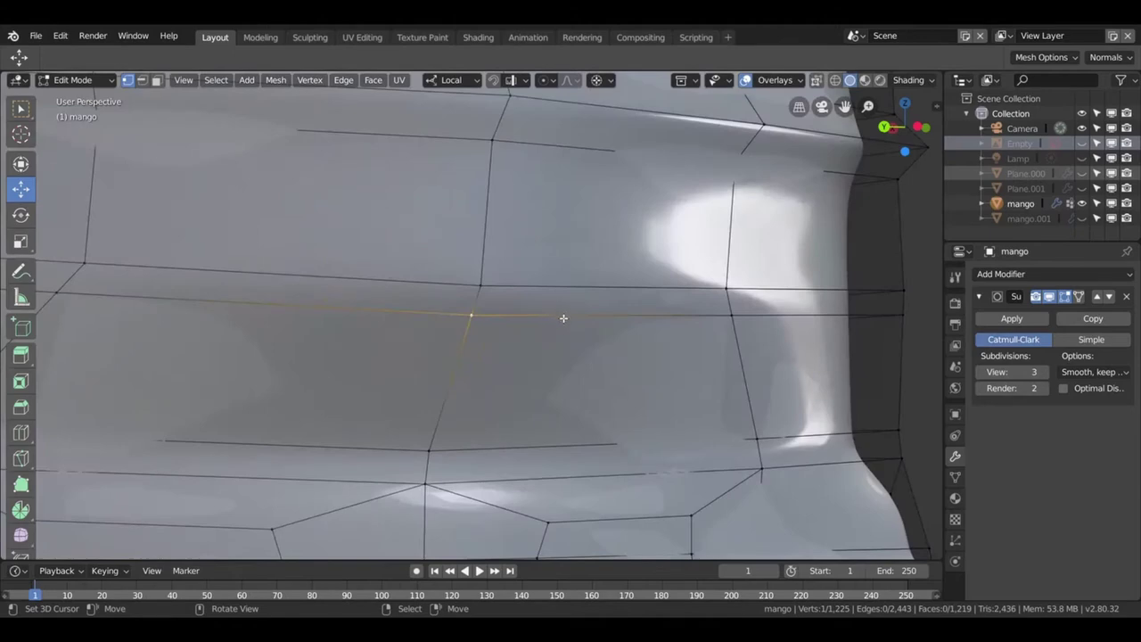
pyautogui.scroll(-3)
pyautogui.scroll(-3)
pyautogui.moveTo(557, 316); pyautogui.dragTo(483, 347)
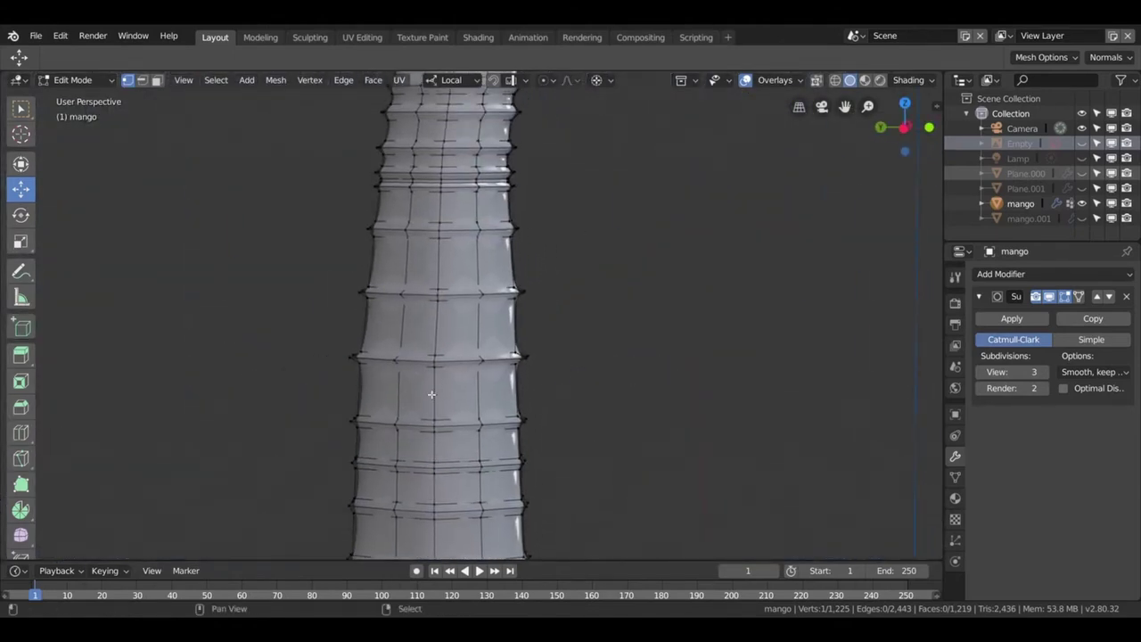
pyautogui.moveTo(482, 348); pyautogui.dragTo(475, 230)
# - Select an edge path down the handle's front and move it up
pyautogui.click(470, 207)
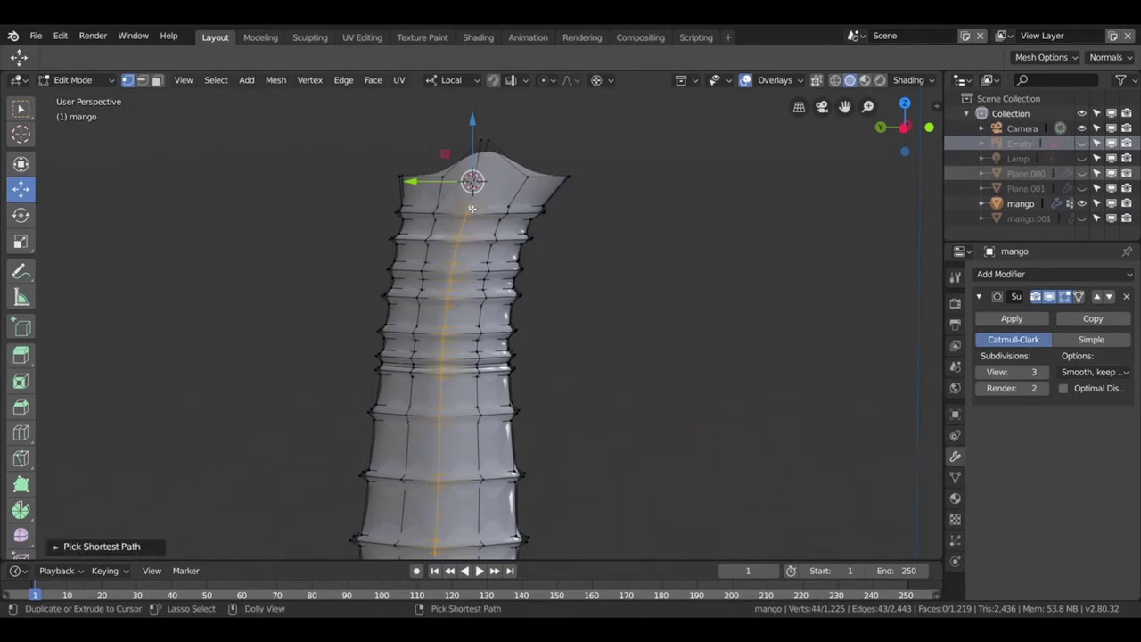
pyautogui.moveTo(440, 300); pyautogui.dragTo(479, 215)
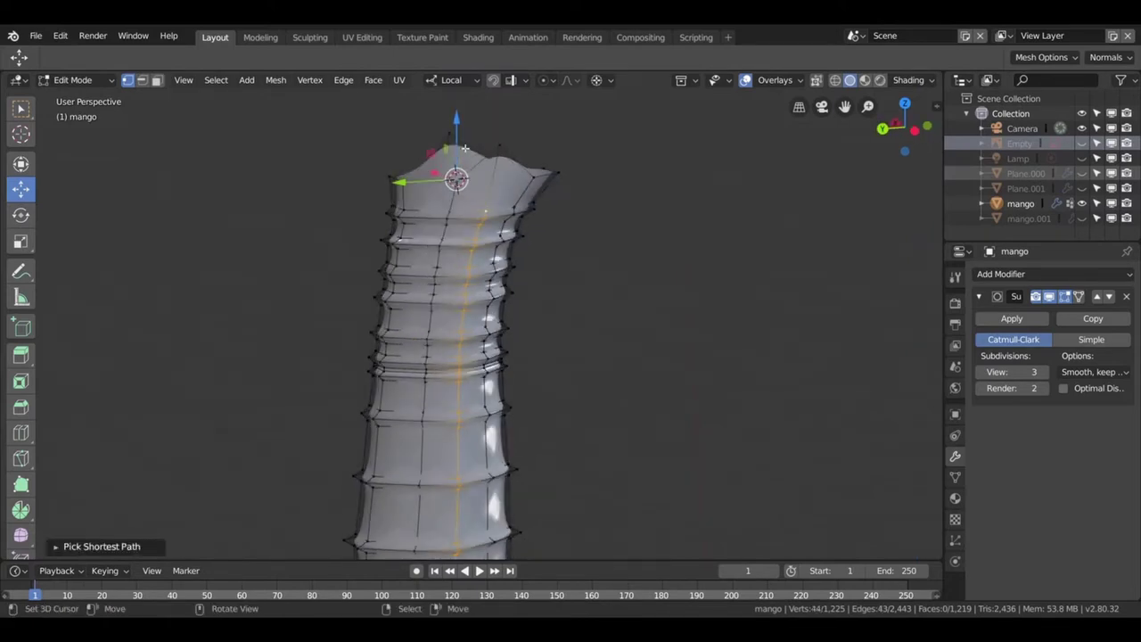
pyautogui.moveTo(464, 148); pyautogui.dragTo(459, 366)
pyautogui.moveTo(459, 366); pyautogui.dragTo(559, 194)
# - In front view, nudge the grip's left-side vertices slightly outward, then check the smoothed sword in Object Mode
pyautogui.press('KP_1')
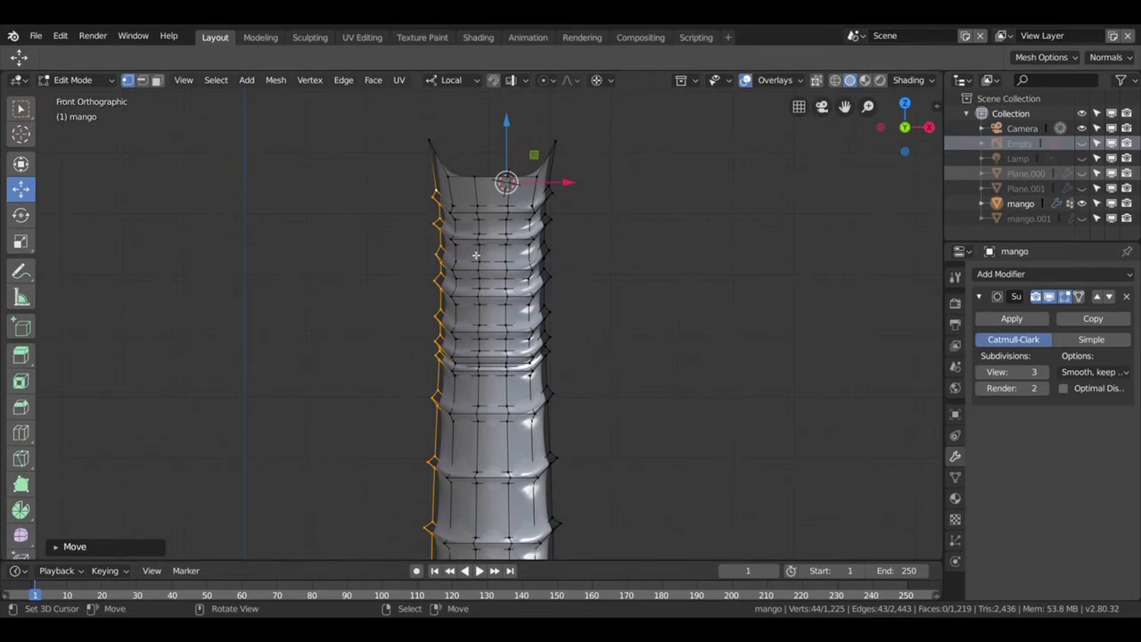
pyautogui.moveTo(516, 140); pyautogui.dragTo(513, 131)
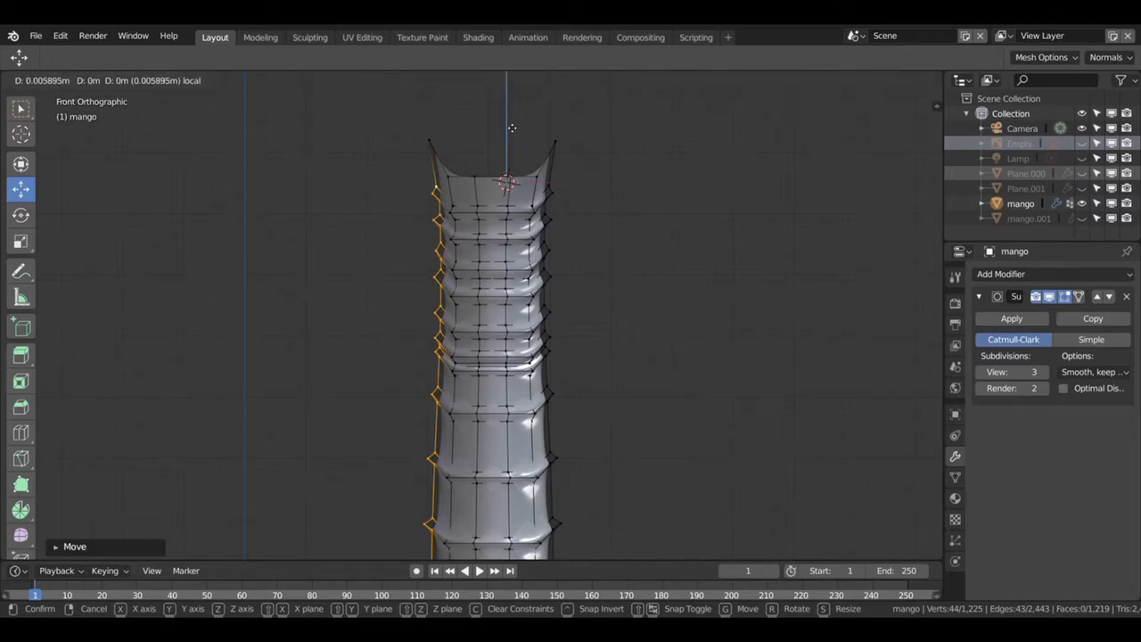
pyautogui.moveTo(511, 127); pyautogui.dragTo(509, 130)
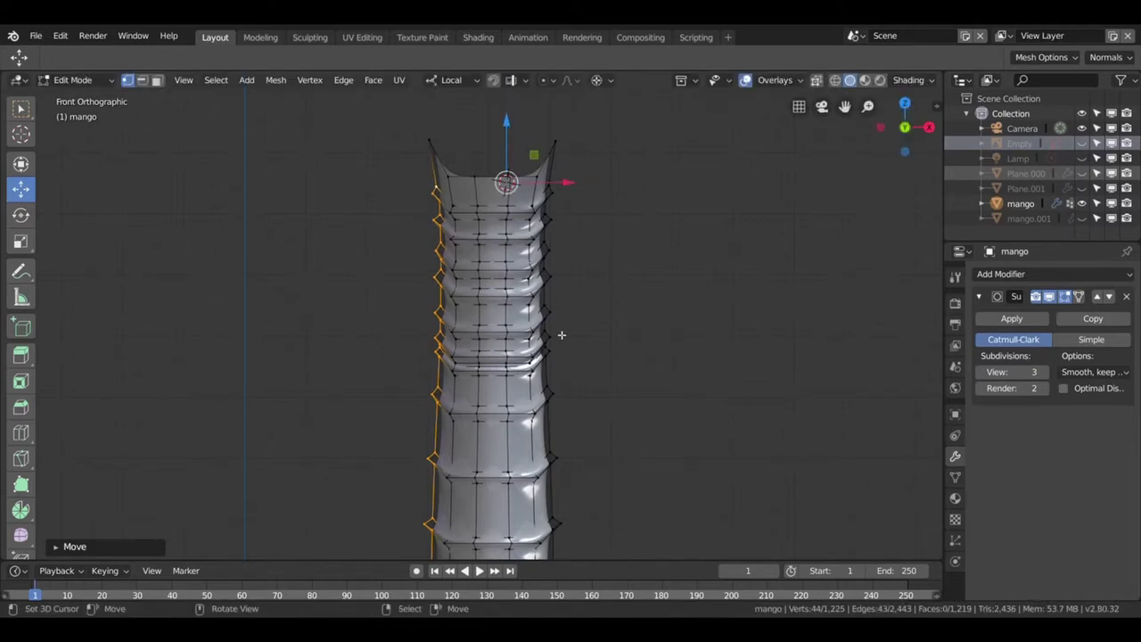
pyautogui.scroll(-3)
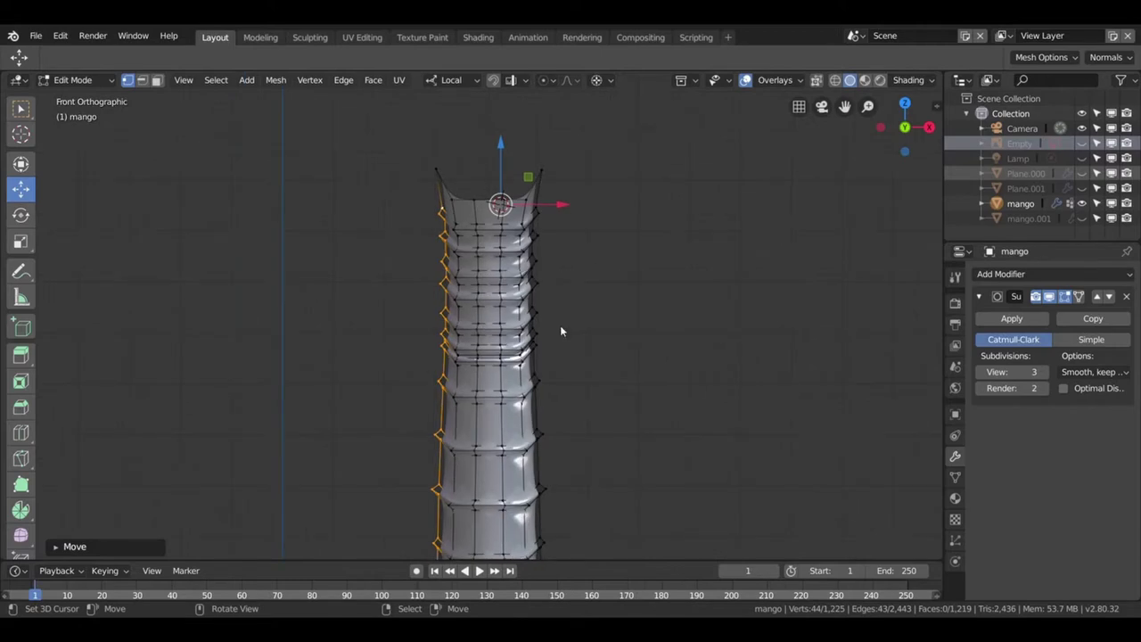
pyautogui.press('Tab')
pyautogui.moveTo(589, 293); pyautogui.dragTo(443, 400)
pyautogui.press('Tab')
pyautogui.scroll(3)
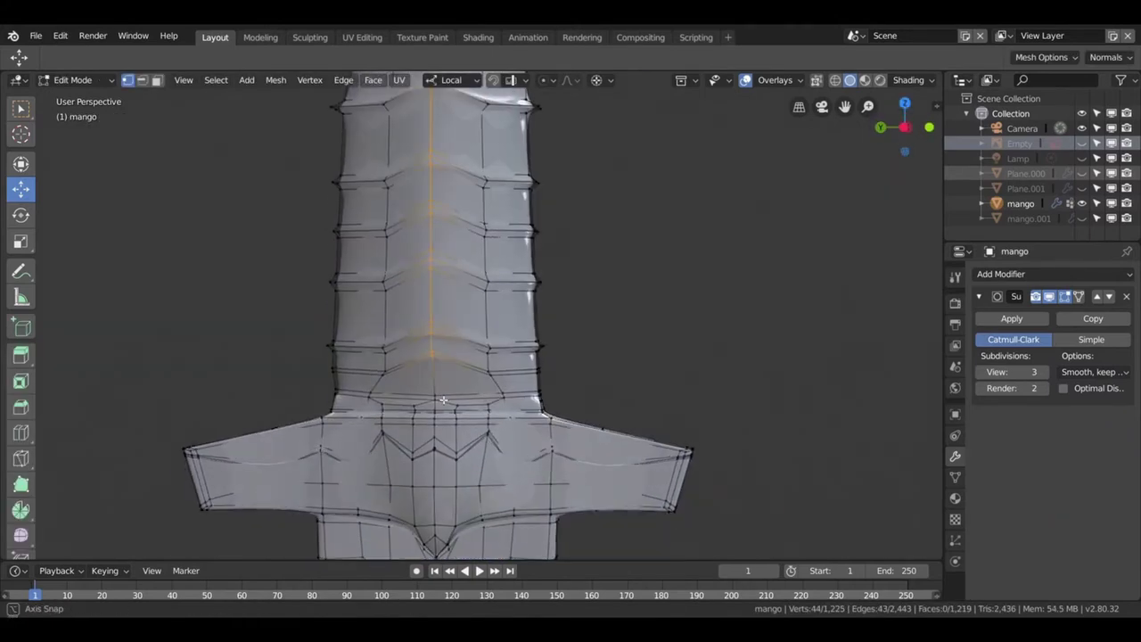
# - Add four centred loop cuts across the grip, working up toward its top
pyautogui.hotkey('ctrl', 'r')
pyautogui.click(434, 318)
pyautogui.rightClick(433, 318)
pyautogui.hotkey('ctrl', 'r')
pyautogui.click(433, 254)
pyautogui.rightClick(432, 254)
pyautogui.hotkey('ctrl', 'r')
pyautogui.click(439, 187)
pyautogui.rightClick(438, 188)
pyautogui.hotkey('ctrl', 'r')
pyautogui.click(443, 140)
pyautogui.rightClick(442, 141)
# - Add three more centred loop cuts across the grip to tighten the bands
pyautogui.moveTo(490, 203); pyautogui.dragTo(480, 451)
pyautogui.hotkey('ctrl', 'r')
pyautogui.click(497, 295)
pyautogui.rightClick(497, 295)
pyautogui.hotkey('ctrl', 'r')
pyautogui.click(497, 261)
pyautogui.rightClick(497, 260)
pyautogui.moveTo(498, 263); pyautogui.dragTo(525, 370)
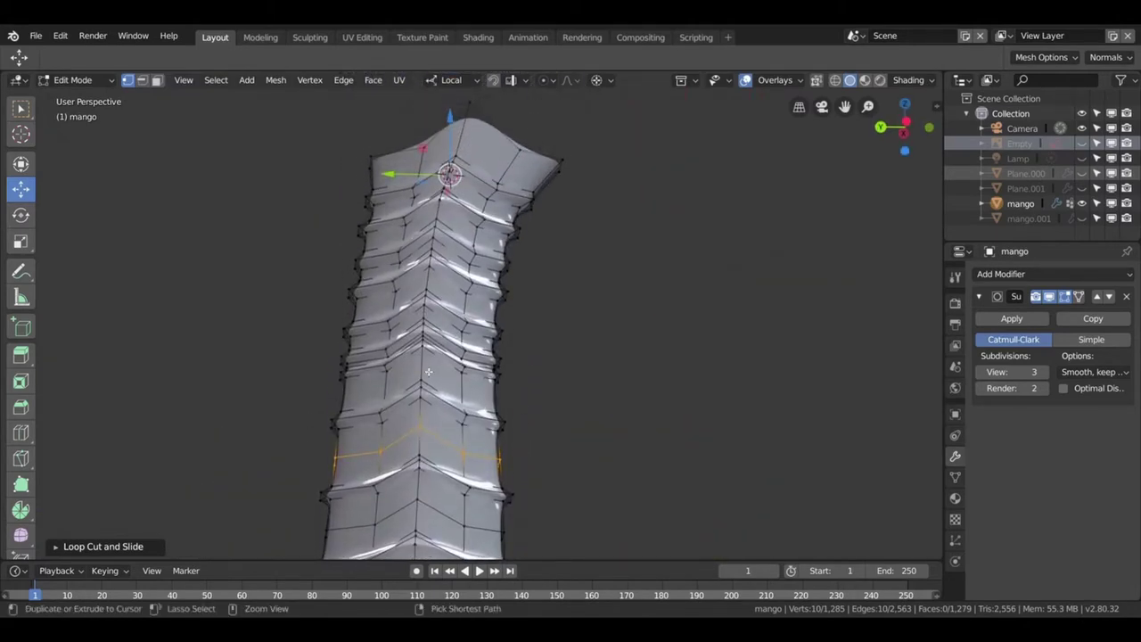
pyautogui.hotkey('ctrl', 'r')
pyautogui.click(428, 372)
pyautogui.rightClick(428, 371)
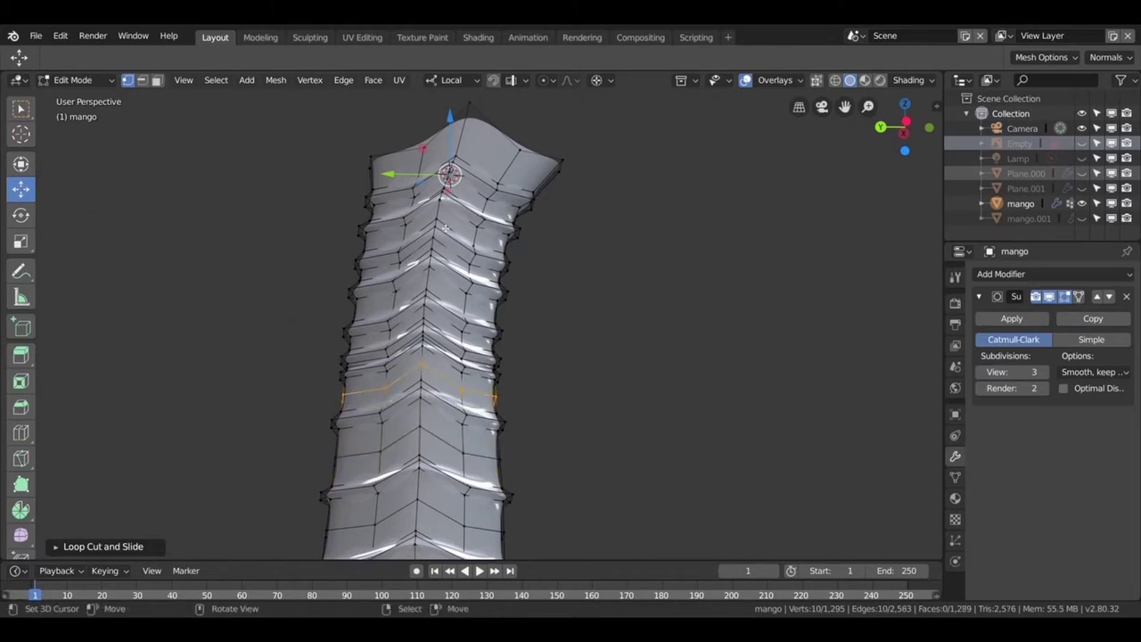
# - Inspect the smoothed sword in Object Mode from Right Orthographic, then return to Edit Mode
pyautogui.scroll(-3)
pyautogui.moveTo(449, 377); pyautogui.dragTo(530, 387)
pyautogui.press('Tab')
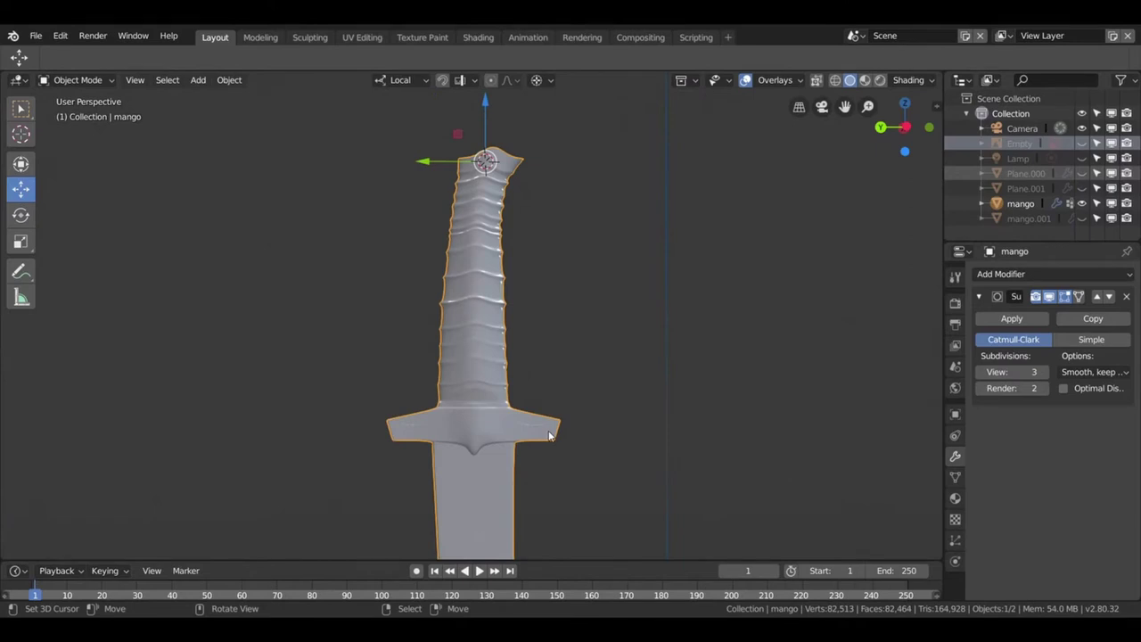
pyautogui.scroll(3)
pyautogui.scroll(3)
pyautogui.moveTo(482, 377); pyautogui.dragTo(340, 390)
pyautogui.scroll(-3)
pyautogui.press('KP_3')
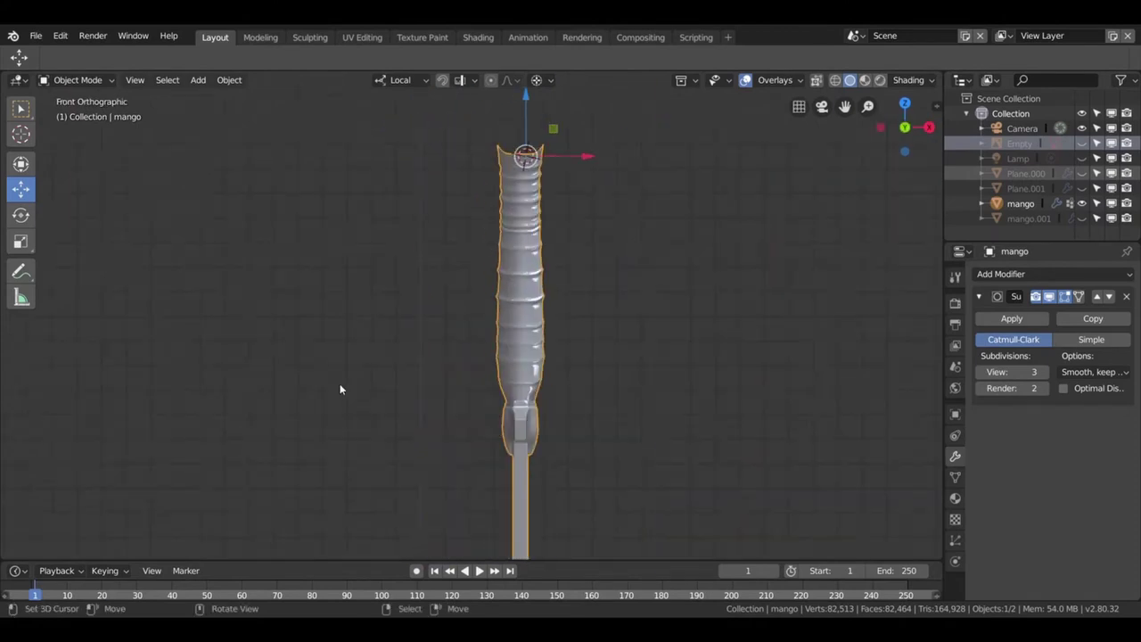
pyautogui.scroll(3)
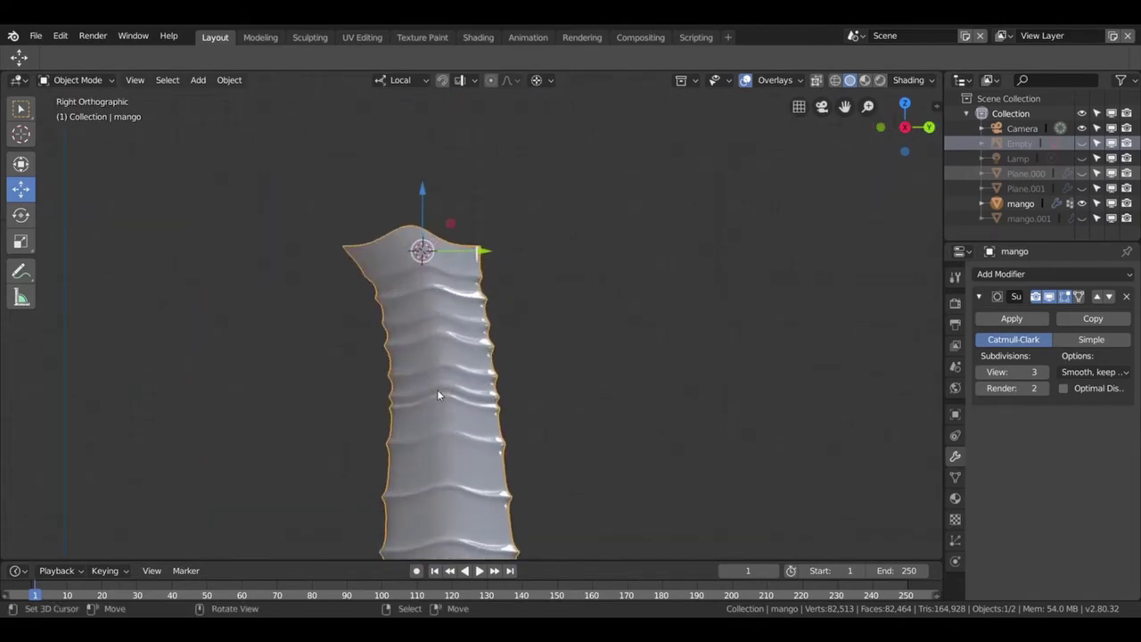
pyautogui.scroll(3)
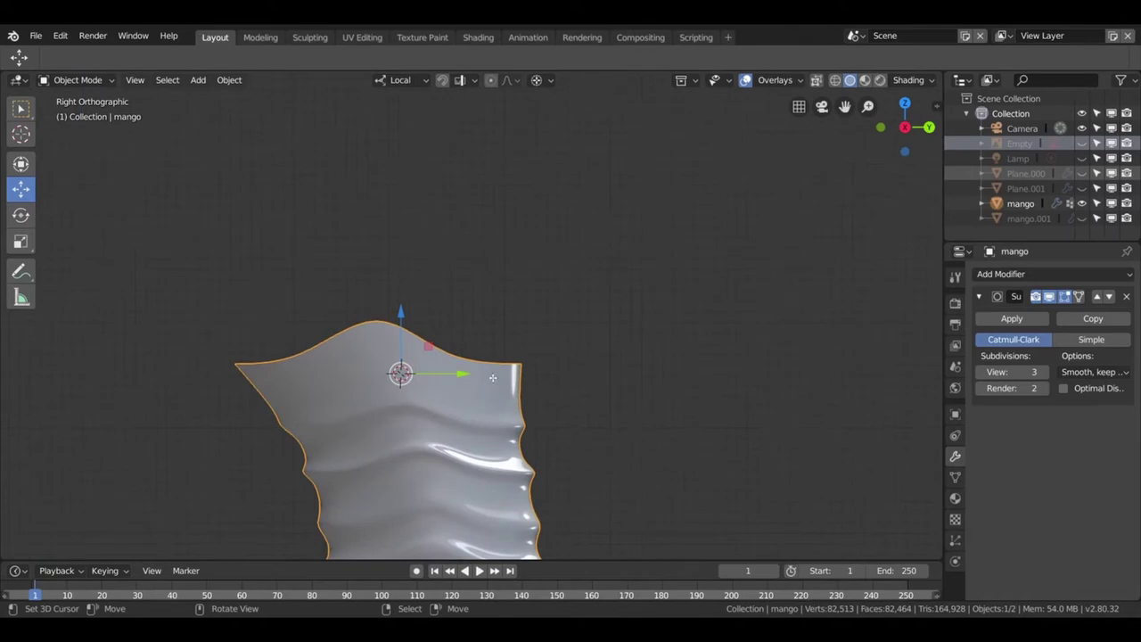
pyautogui.press('Tab')
pyautogui.moveTo(487, 380); pyautogui.dragTo(315, 421)
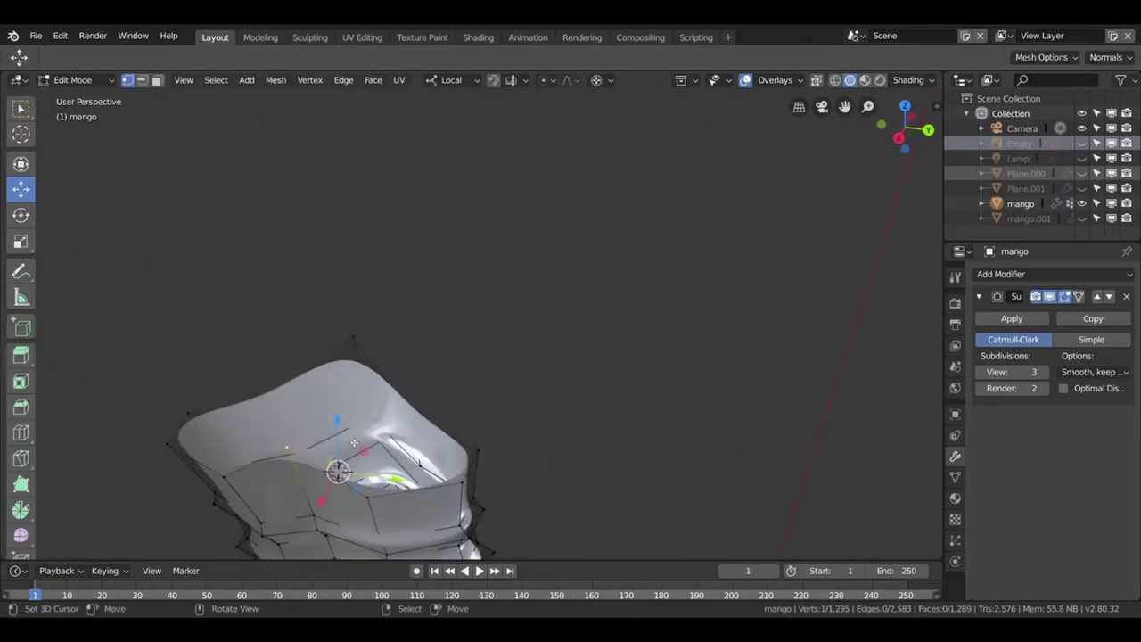
# - Snap the 3D cursor to the selection and flatten the grip's top edge loop with S Z 0
pyautogui.hotkey('shift', 's')
pyautogui.click(303, 496)
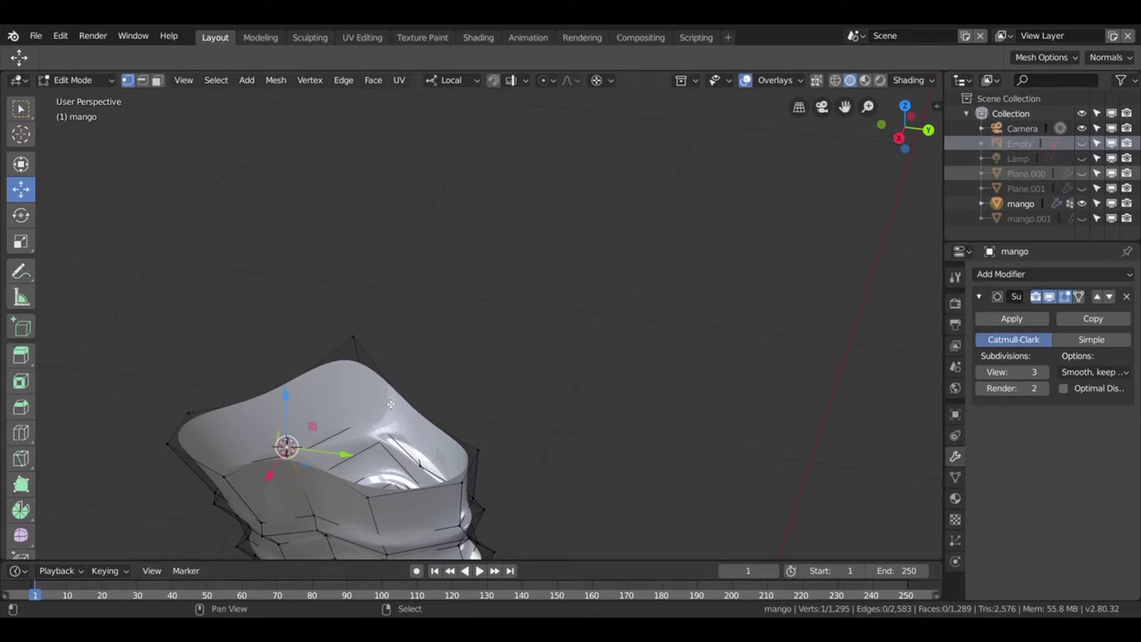
pyautogui.moveTo(390, 404); pyautogui.dragTo(446, 270)
pyautogui.click(550, 272)
pyautogui.press('s')
pyautogui.press('z')
pyautogui.press('0')
pyautogui.press('Return')
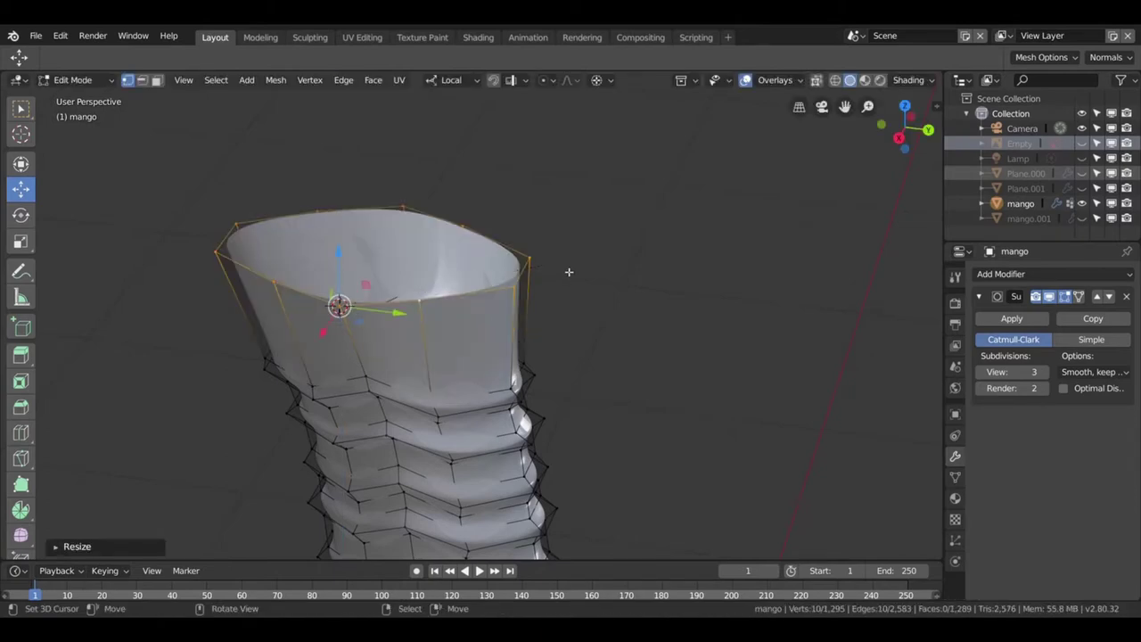
# - Show the sword reference, raise the flattened top rim, and widen it around the 3D cursor
pyautogui.scroll(-3)
pyautogui.moveTo(565, 295); pyautogui.dragTo(597, 225)
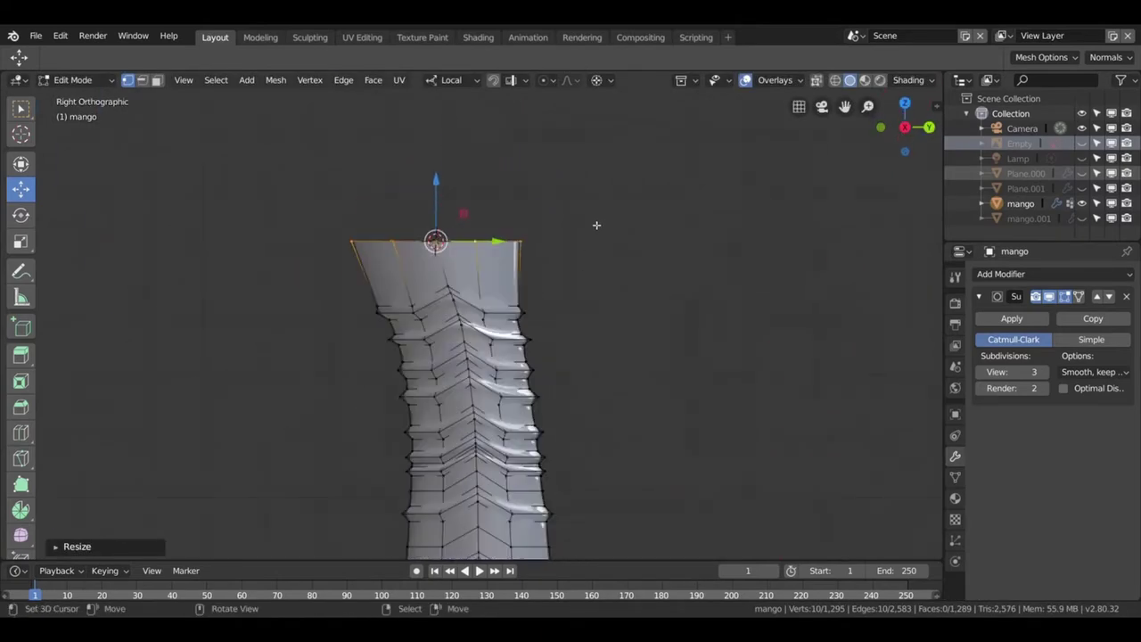
pyautogui.click(1080, 145)
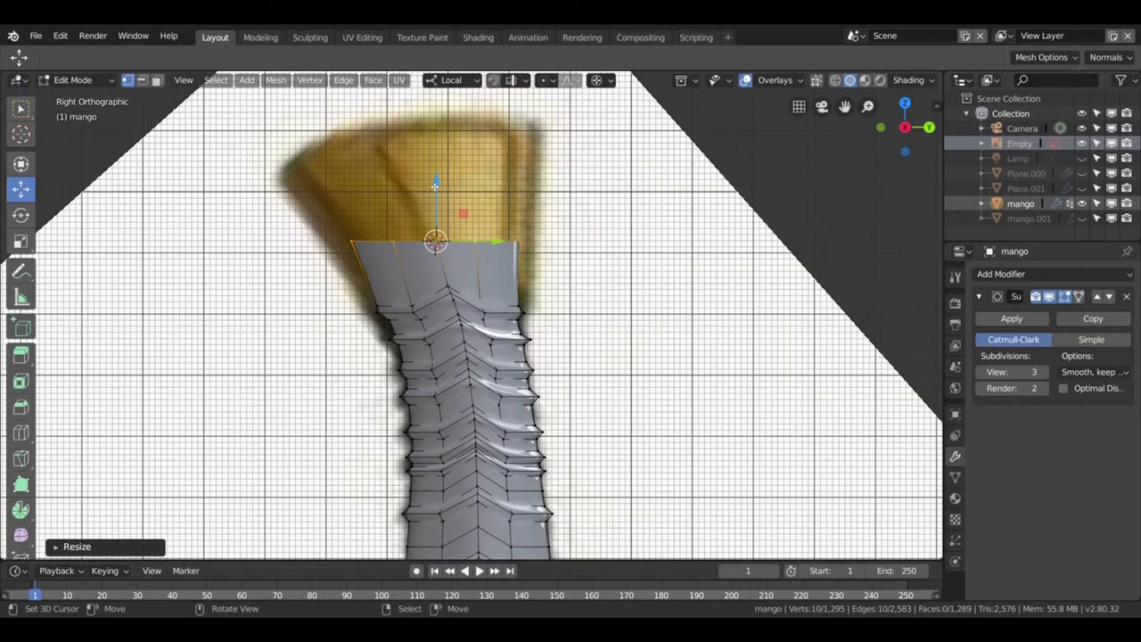
pyautogui.moveTo(435, 185); pyautogui.dragTo(428, 80)
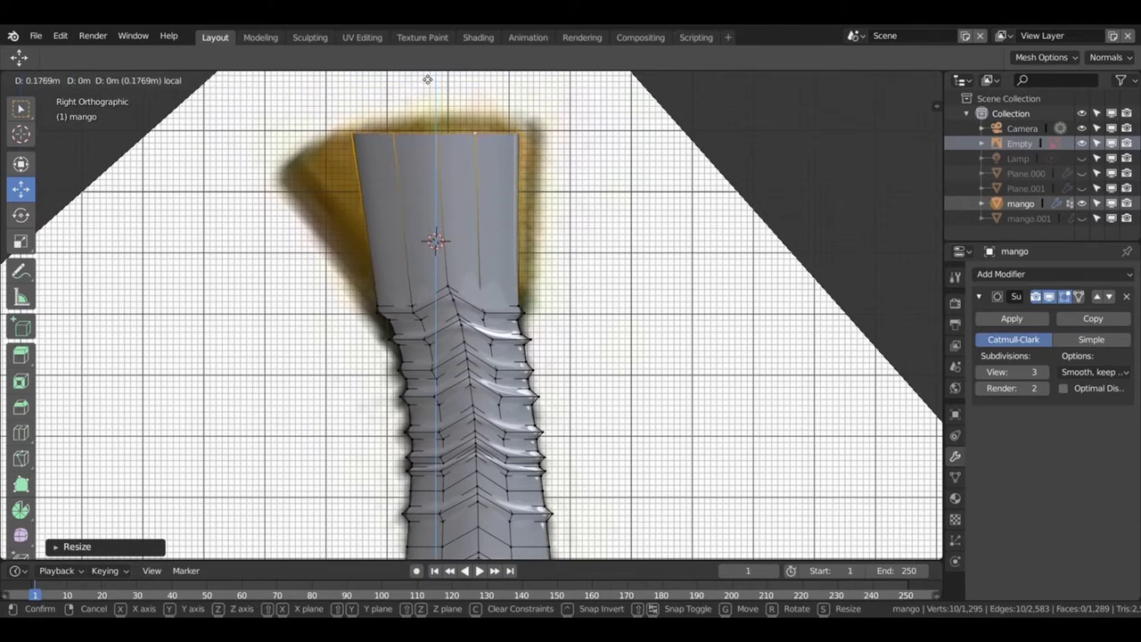
pyautogui.click(428, 79)
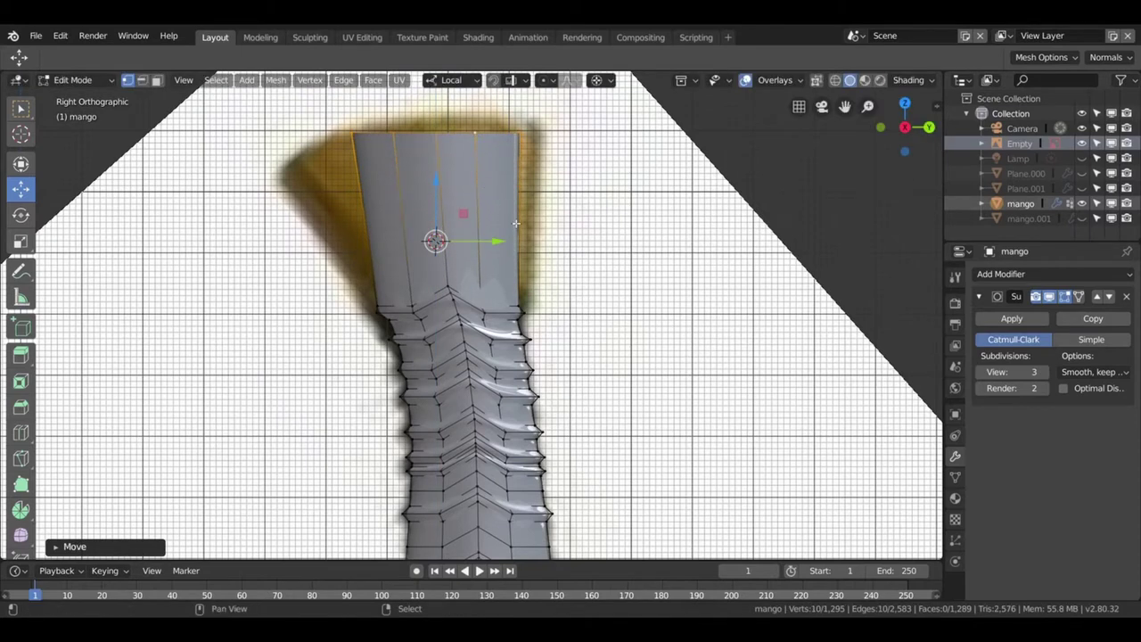
pyautogui.hotkey('shift', 's')
pyautogui.click(525, 304)
pyautogui.press('s')
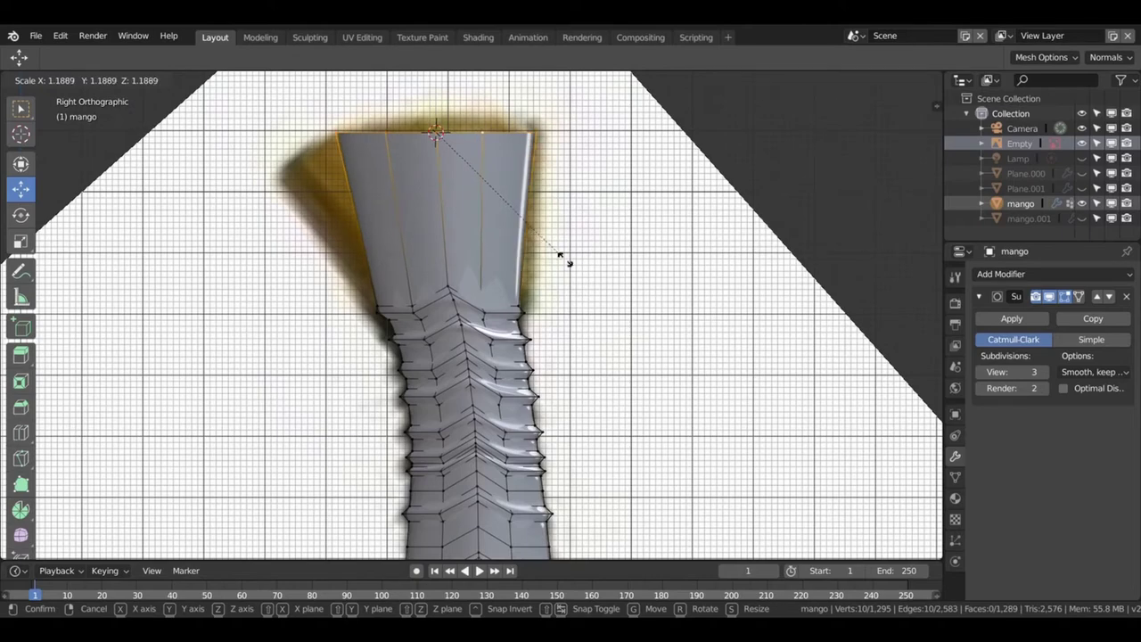
pyautogui.click(581, 264)
# - In right-side view, push the rim's left corner vertices outward to shape the flare
pyautogui.moveTo(388, 186); pyautogui.dragTo(365, 163)
pyautogui.click(342, 201)
pyautogui.press('KP_3')
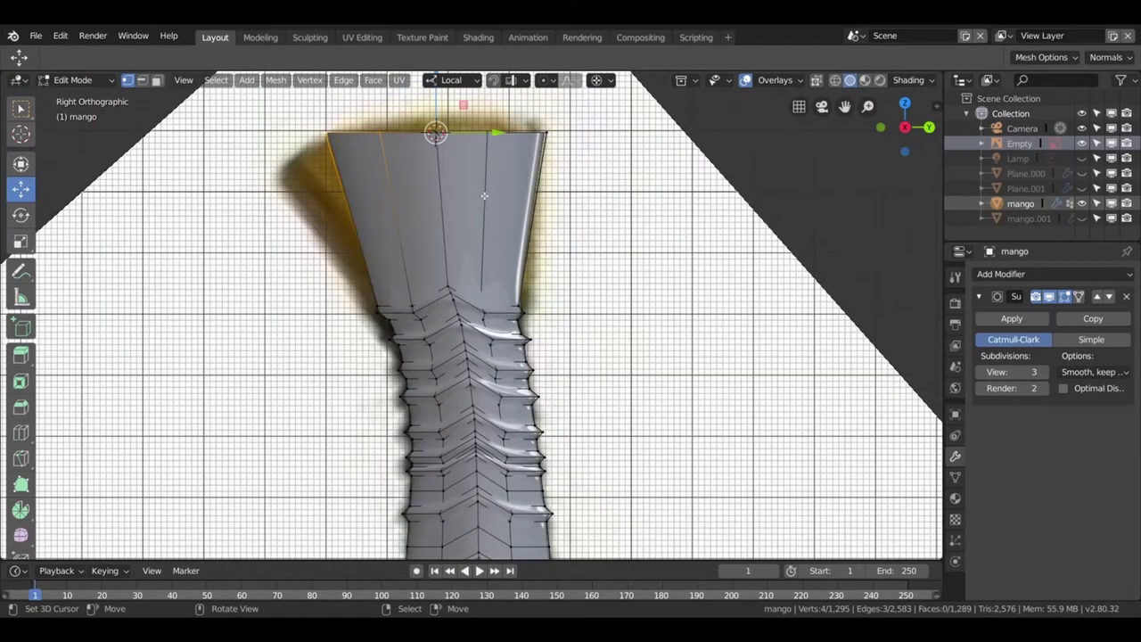
pyautogui.press('g')
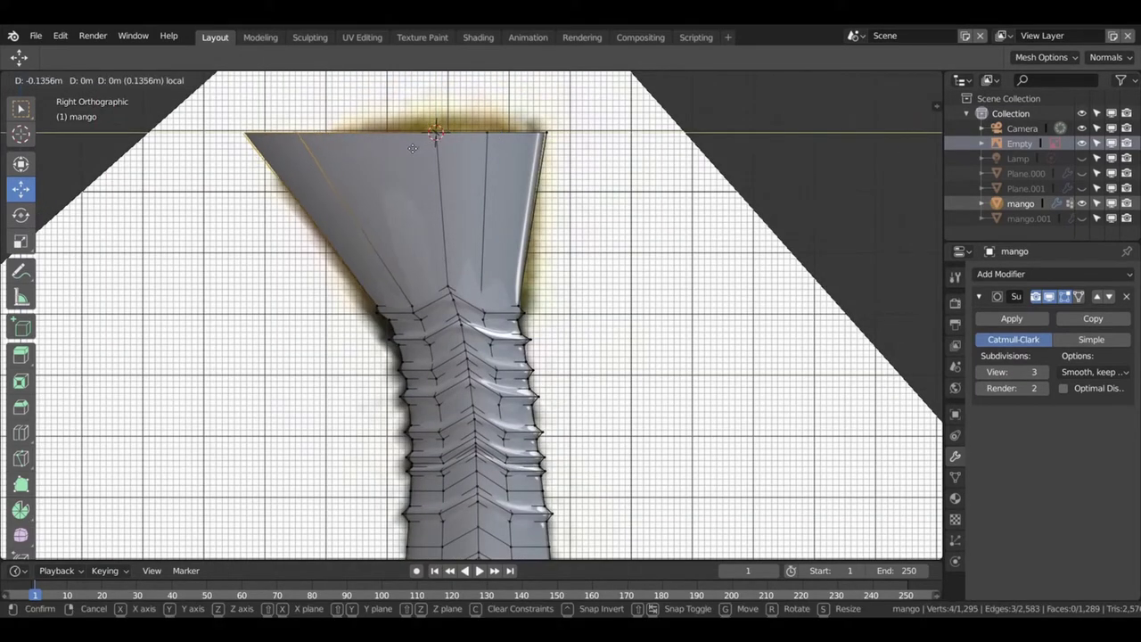
pyautogui.click(401, 151)
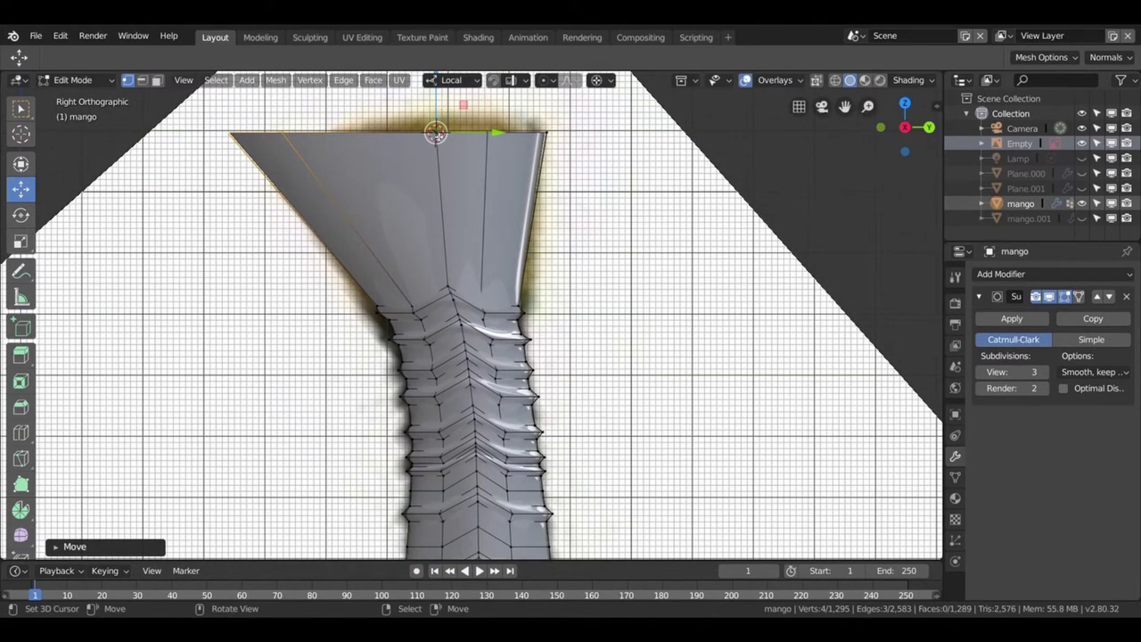
pyautogui.scroll(-3)
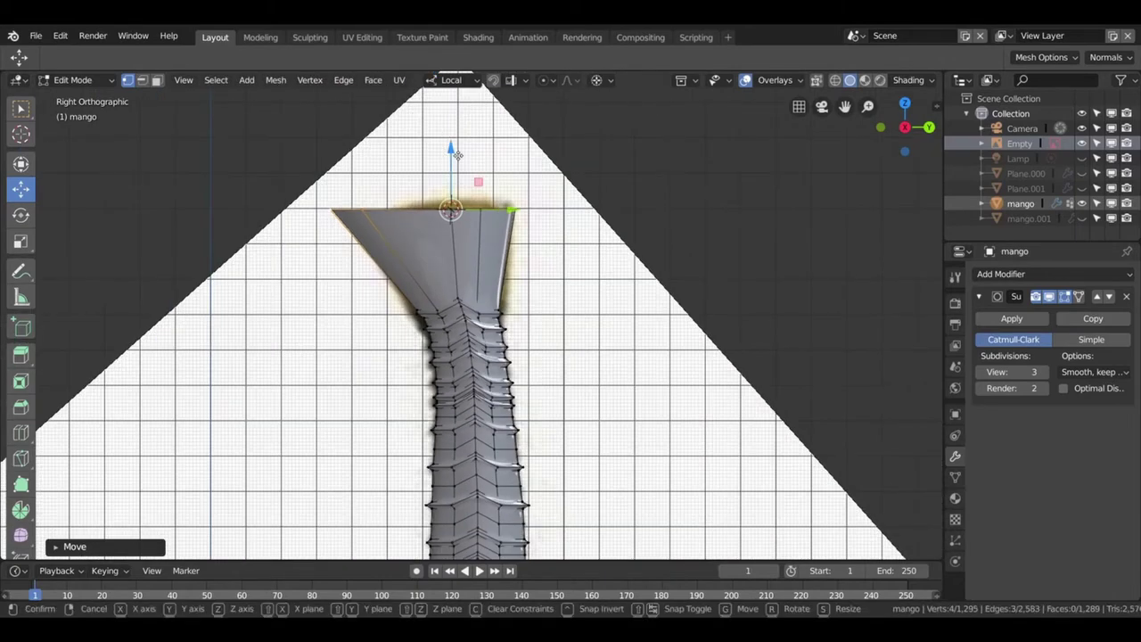
pyautogui.moveTo(455, 154); pyautogui.dragTo(461, 161)
# - Add a loop cut across the flared top, placed just below the rim
pyautogui.moveTo(460, 161); pyautogui.dragTo(569, 280)
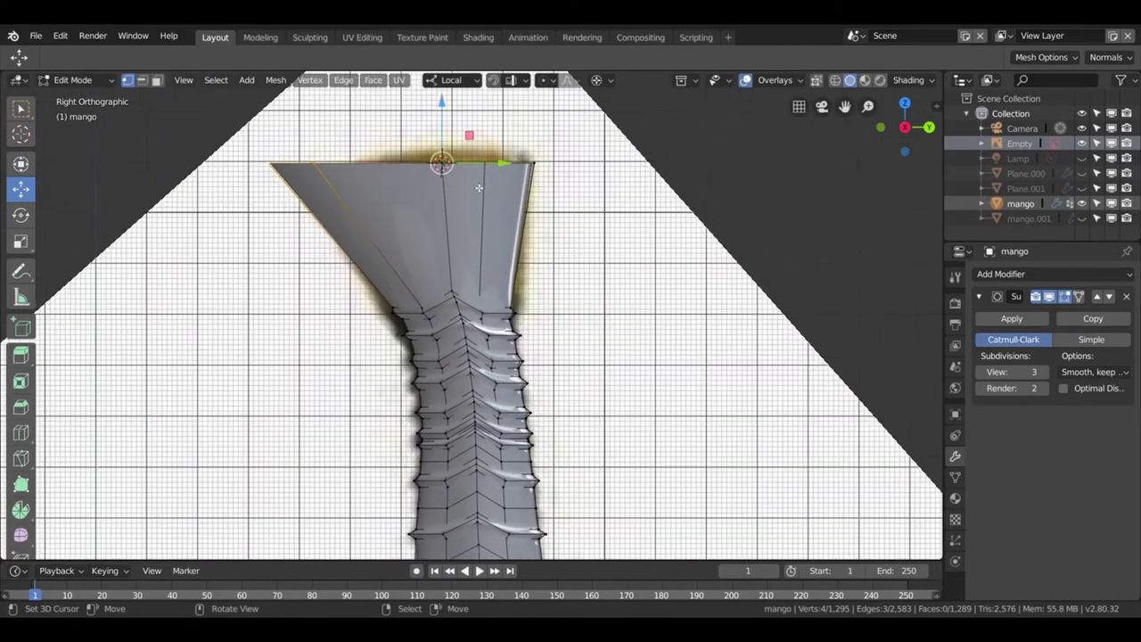
pyautogui.click(547, 283)
pyautogui.moveTo(547, 282); pyautogui.dragTo(464, 257)
pyautogui.hotkey('ctrl', 'r')
pyautogui.click(465, 257)
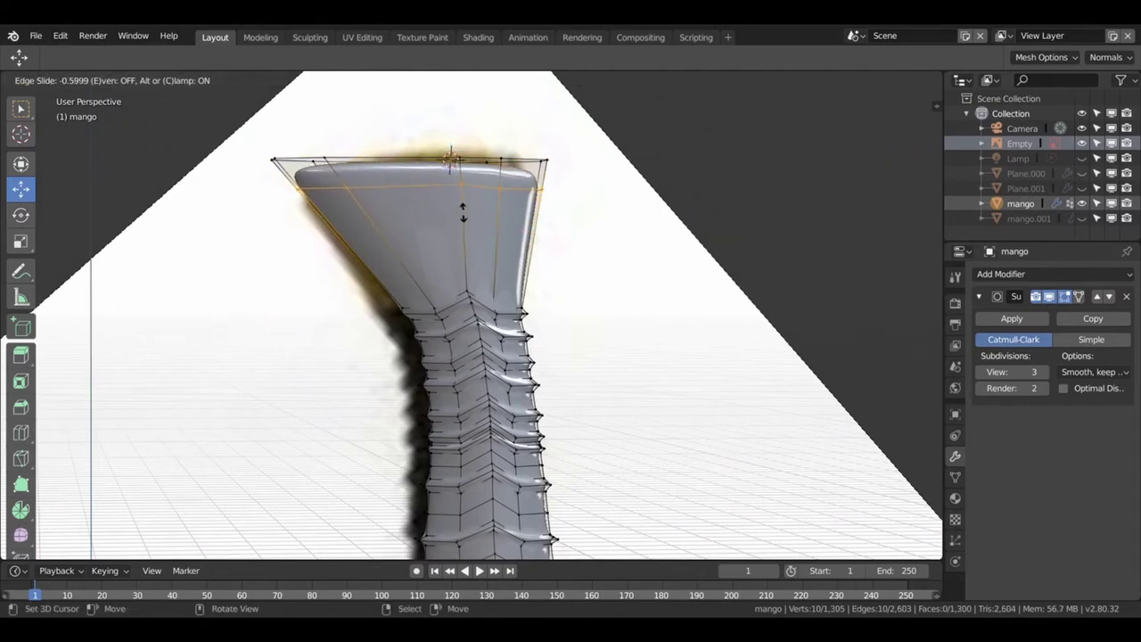
pyautogui.click(460, 212)
pyautogui.moveTo(482, 232); pyautogui.dragTo(413, 236)
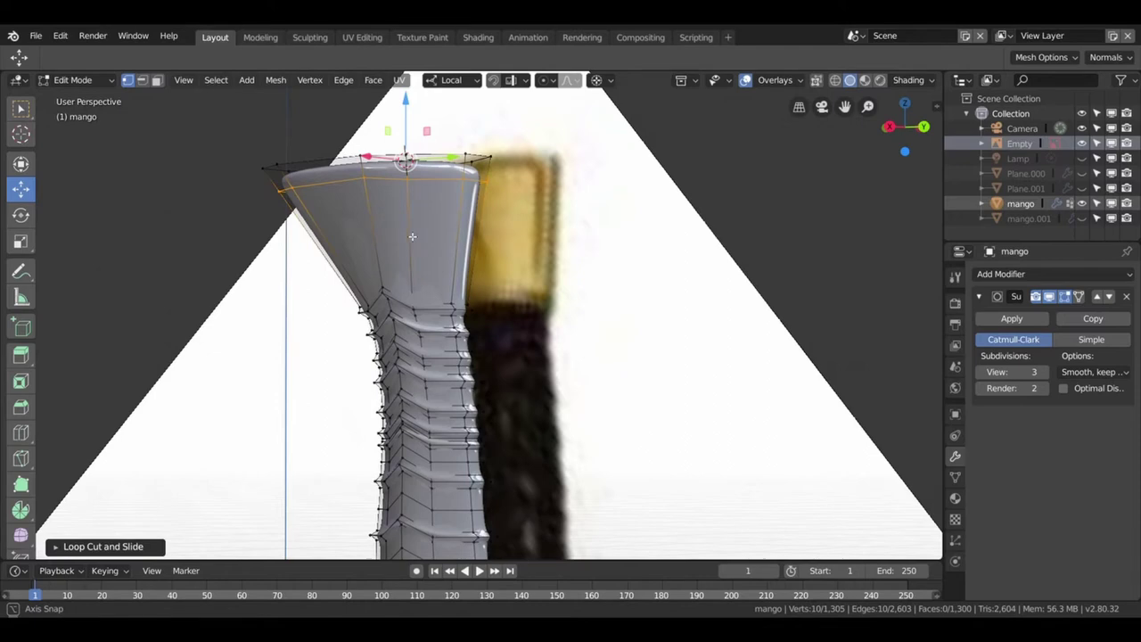
pyautogui.moveTo(412, 236); pyautogui.dragTo(506, 310)
pyautogui.scroll(3)
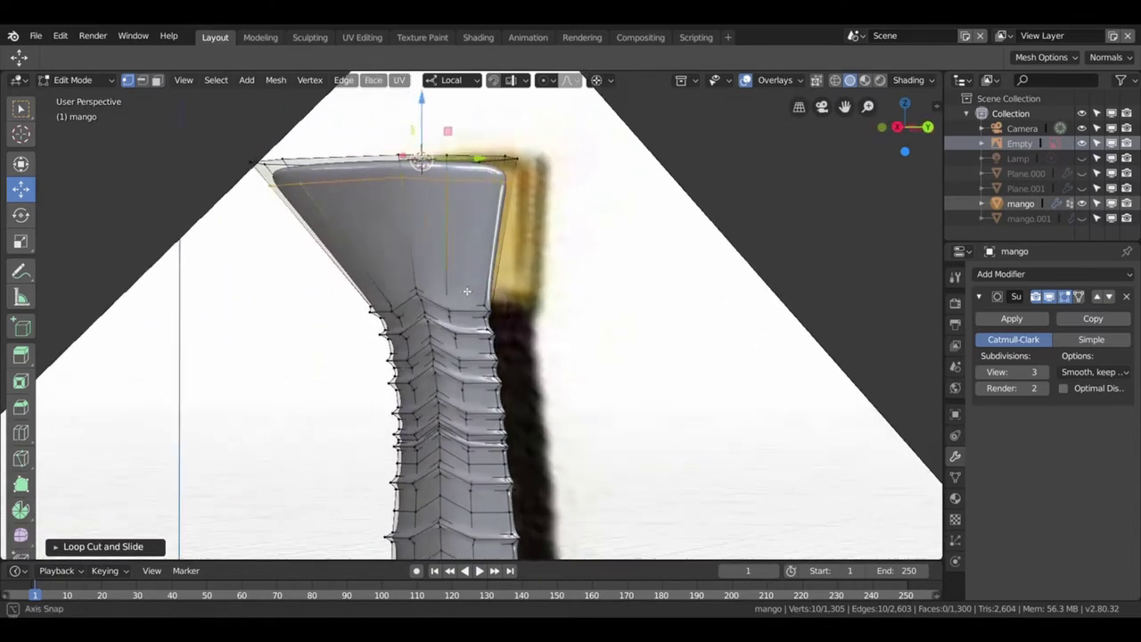
pyautogui.scroll(3)
pyautogui.scroll(3)
pyautogui.scroll(3)
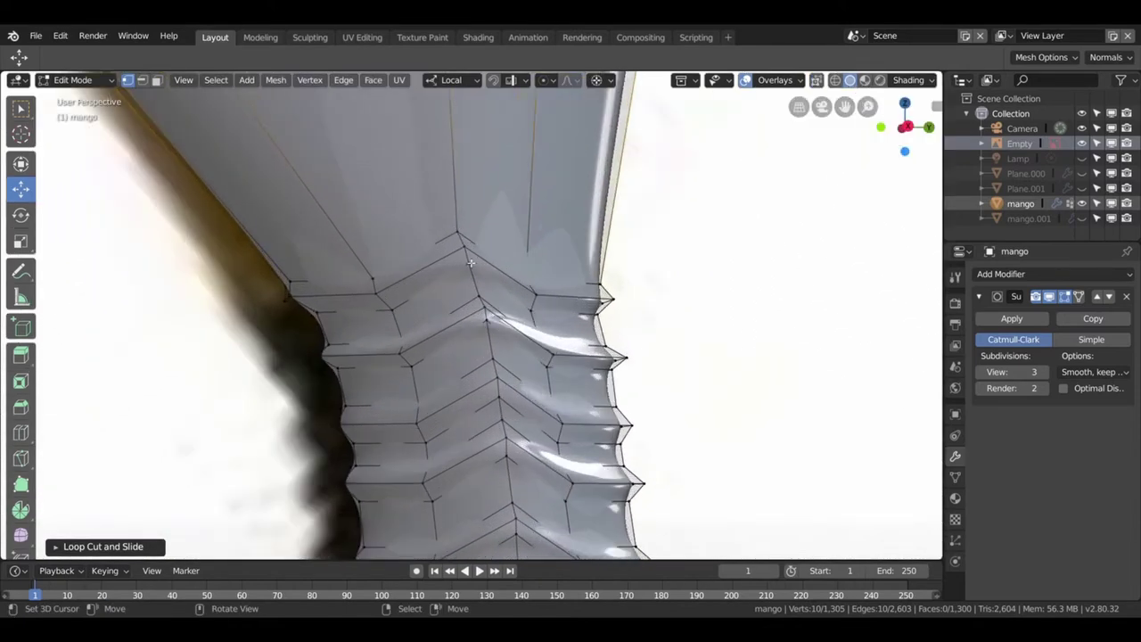
# - Slide a short edge chain and a vertex at the flare's base into place
pyautogui.click(472, 262)
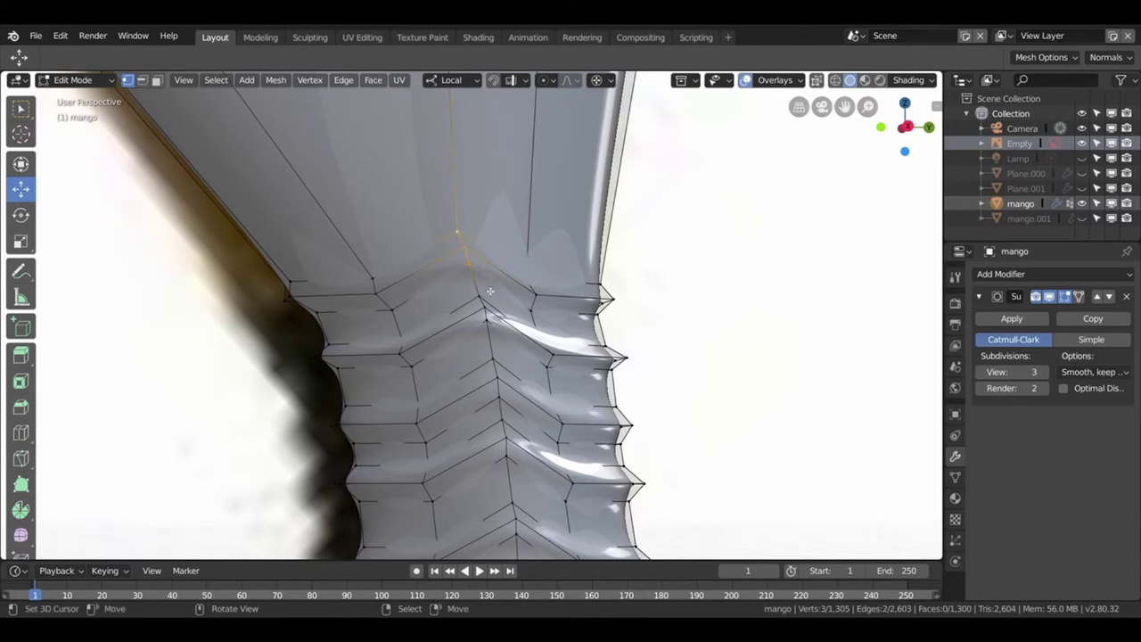
pyautogui.press('g')
pyautogui.press('g')
pyautogui.click(495, 326)
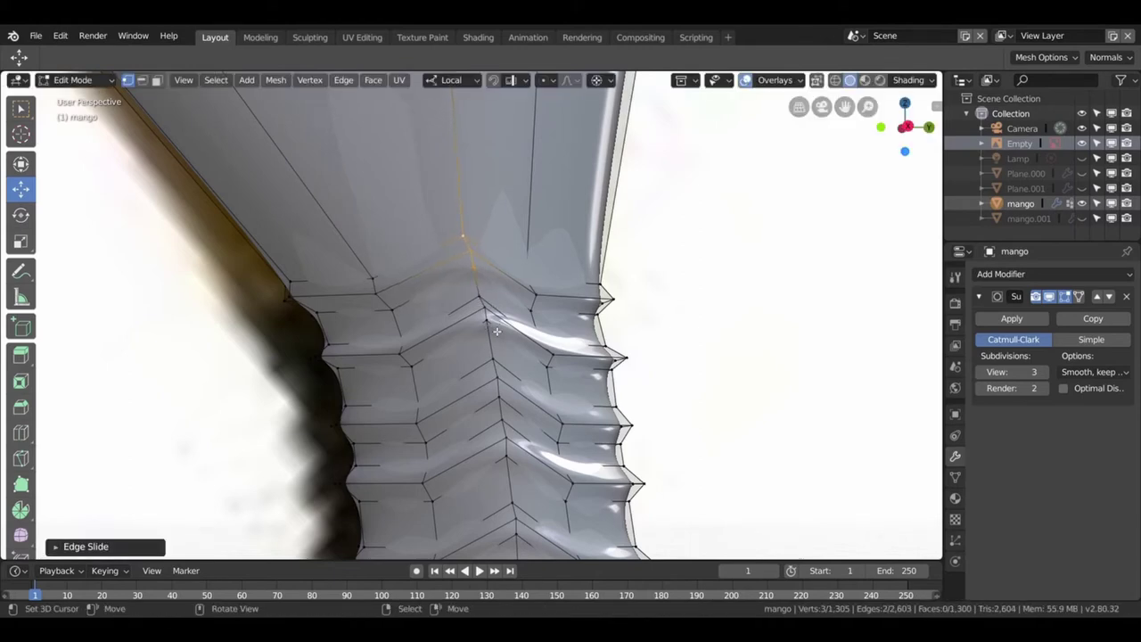
pyautogui.press('g')
pyautogui.press('g')
pyautogui.press('Escape')
pyautogui.click(484, 281)
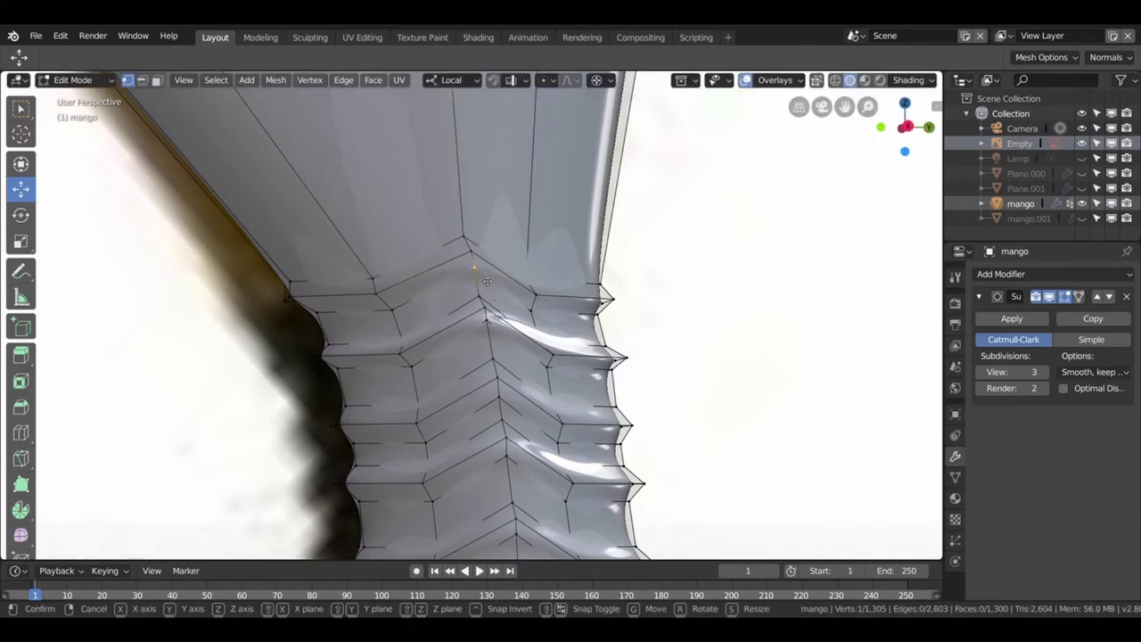
pyautogui.press('g')
pyautogui.press('g')
pyautogui.click(510, 296)
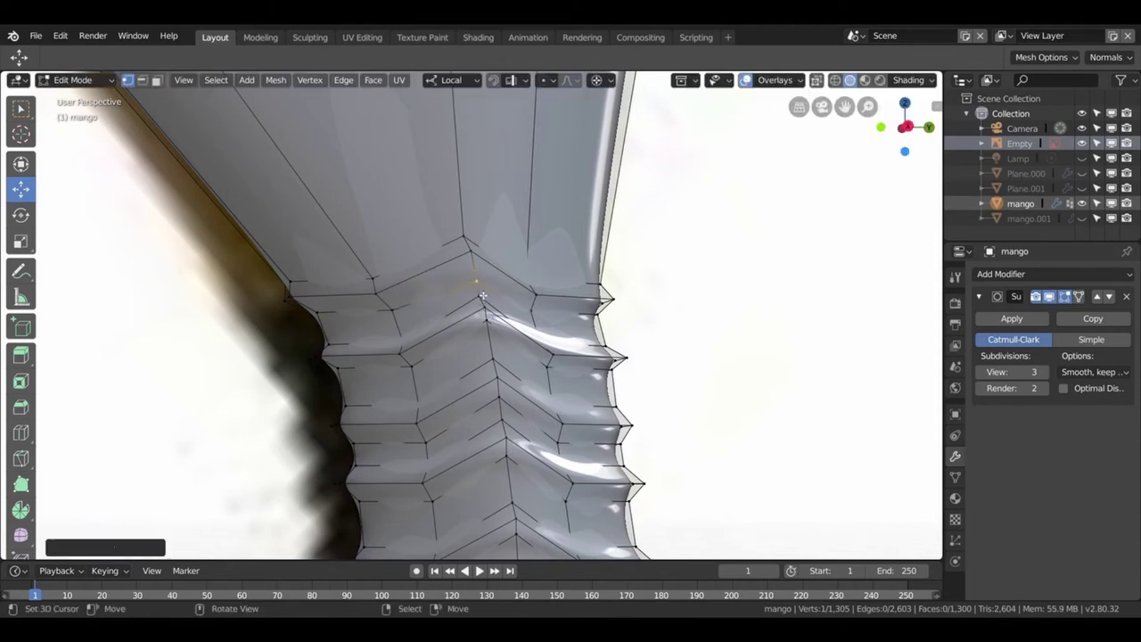
# - Dissolve the edge loop where the flare meets the grip and vertex-slide the leftover vertex
pyautogui.click(533, 311)
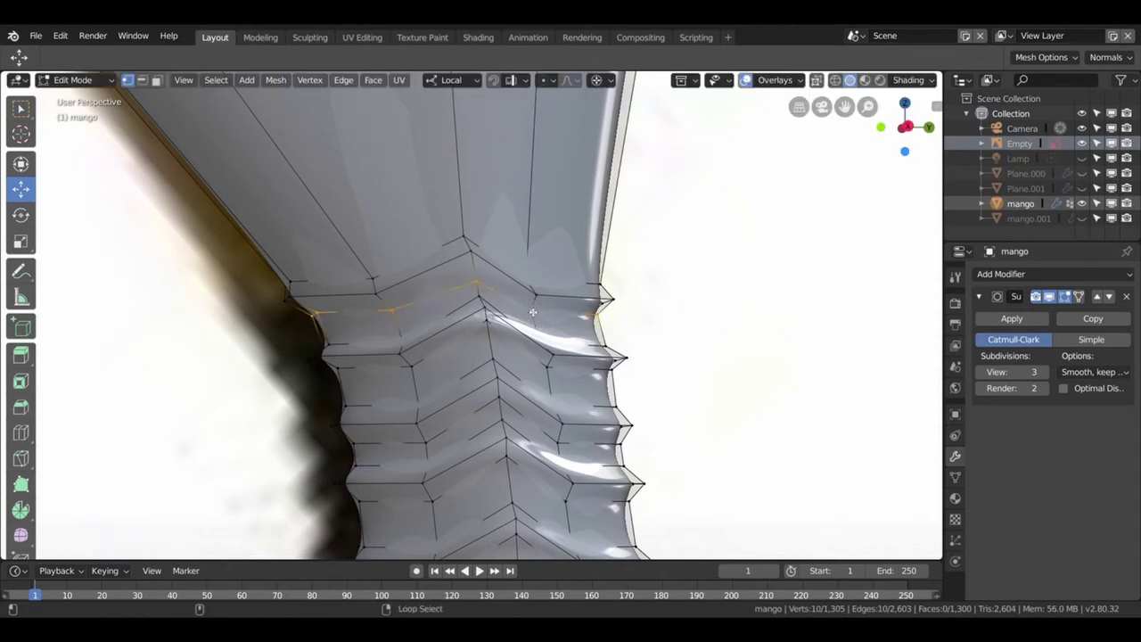
pyautogui.press('x')
pyautogui.click(530, 313)
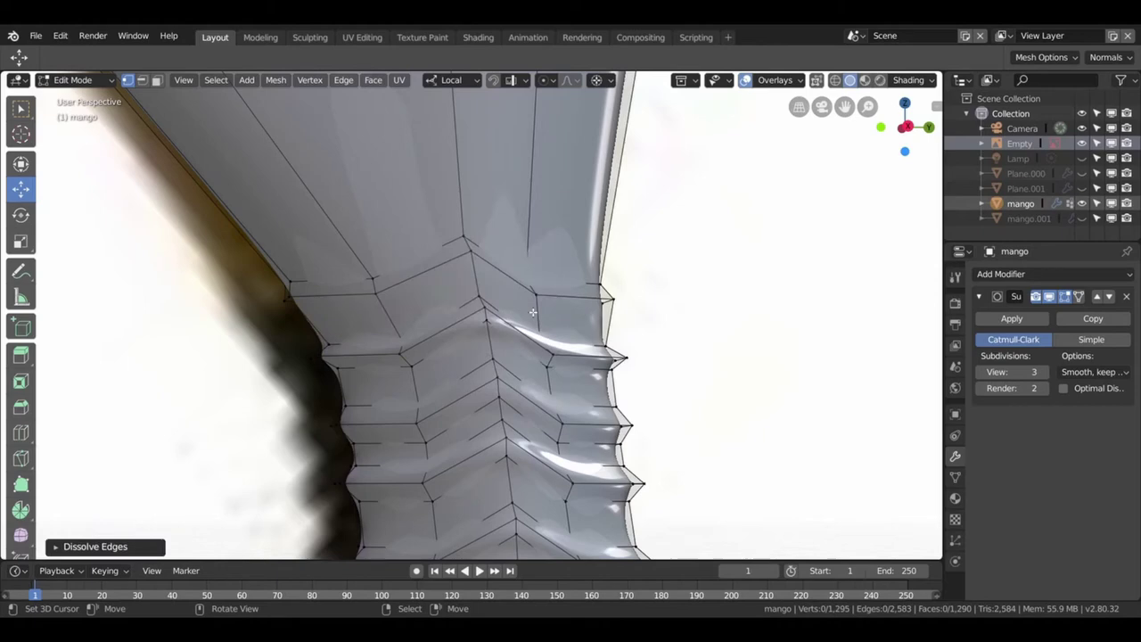
pyautogui.click(473, 256)
pyautogui.hotkey('shift', 'v')
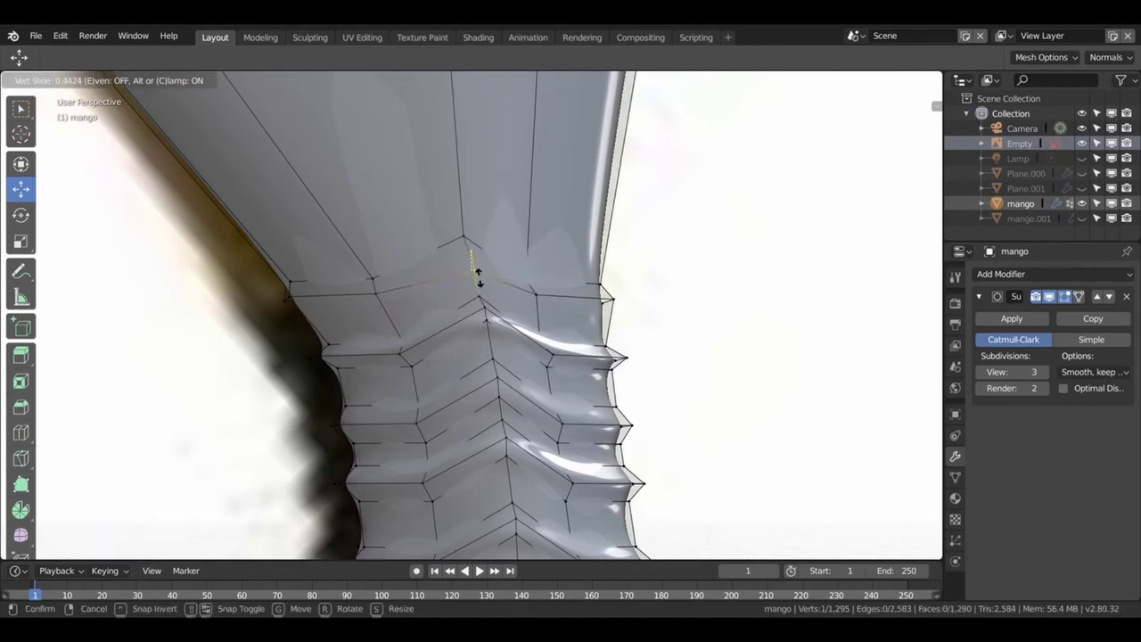
pyautogui.click(481, 286)
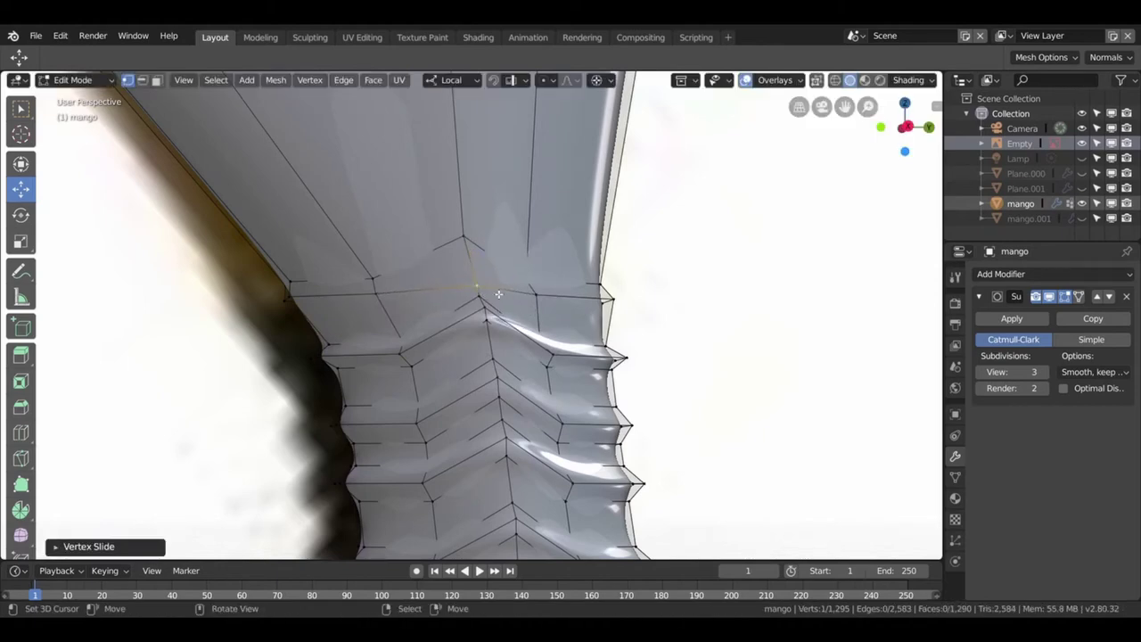
# - Dissolve the edge loop just above the grip ridges and slide the remaining vertex into place
pyautogui.click(480, 285)
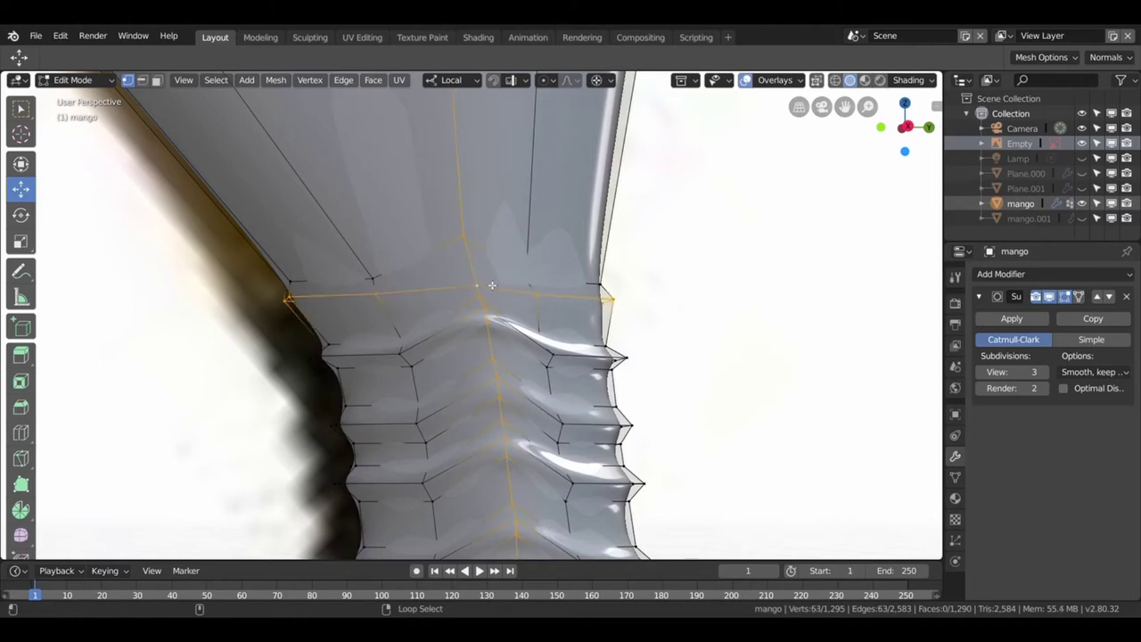
pyautogui.click(490, 288)
pyautogui.click(504, 289)
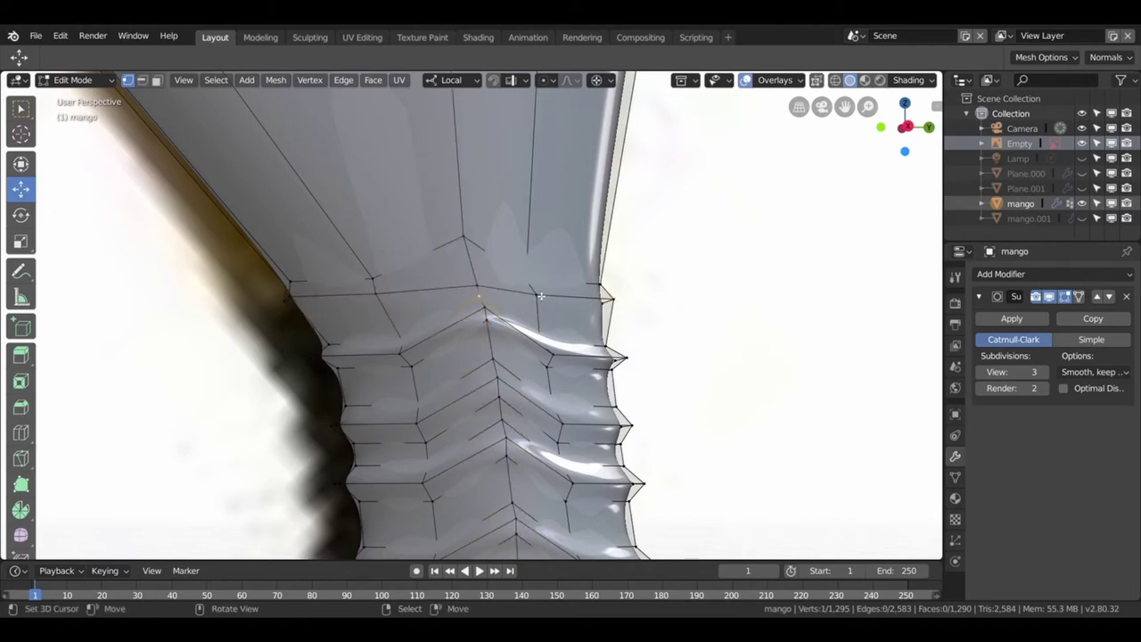
pyautogui.click(522, 292)
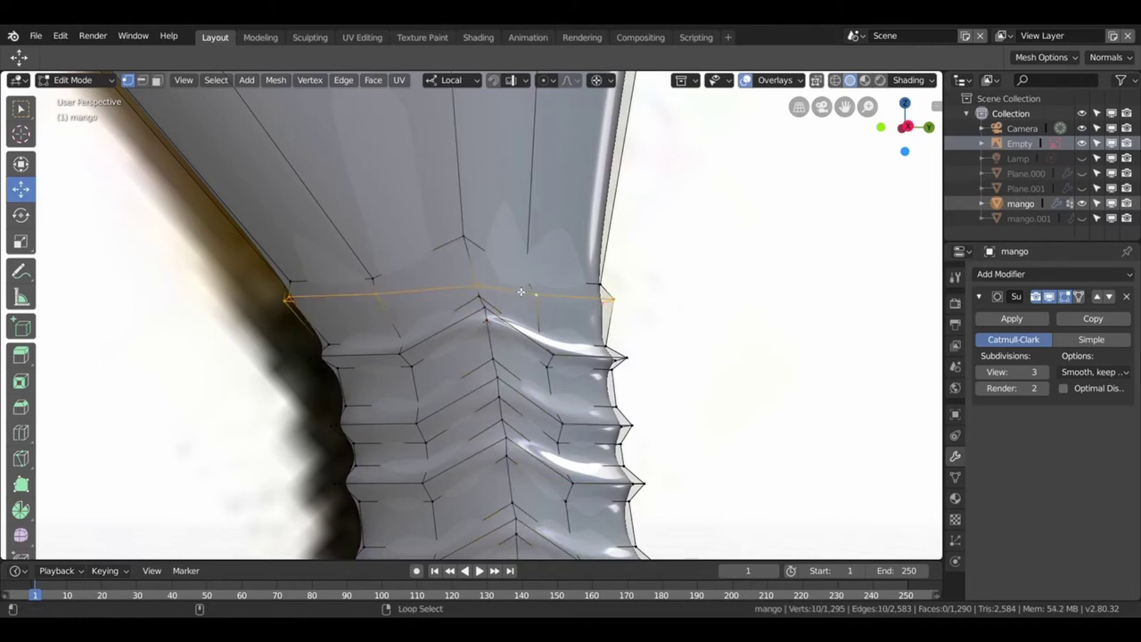
pyautogui.press('x')
pyautogui.click(522, 289)
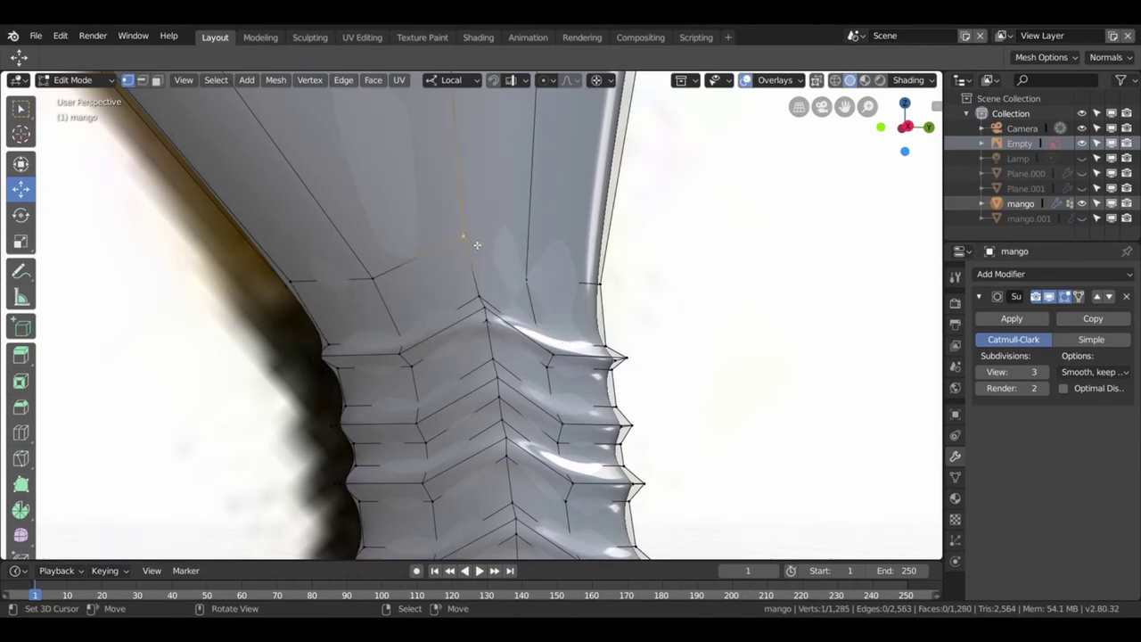
pyautogui.hotkey('shift', 'v')
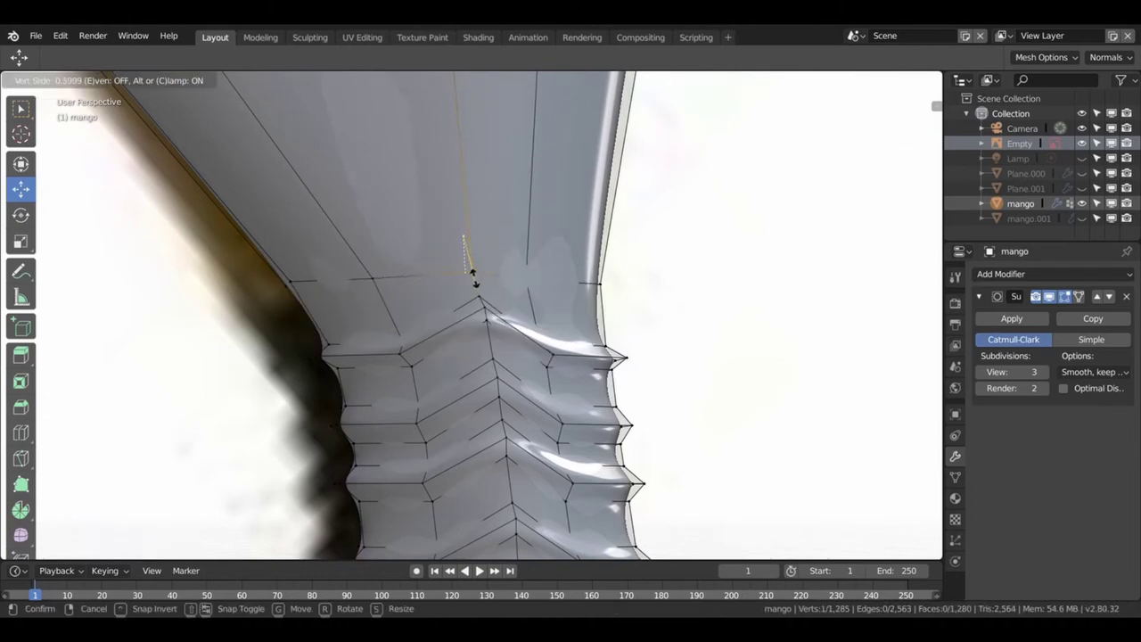
pyautogui.click(475, 282)
# - Slide the matching vertex on the grip's other side into place
pyautogui.moveTo(475, 282); pyautogui.dragTo(431, 296)
pyautogui.click(486, 260)
pyautogui.hotkey('shift', 'v')
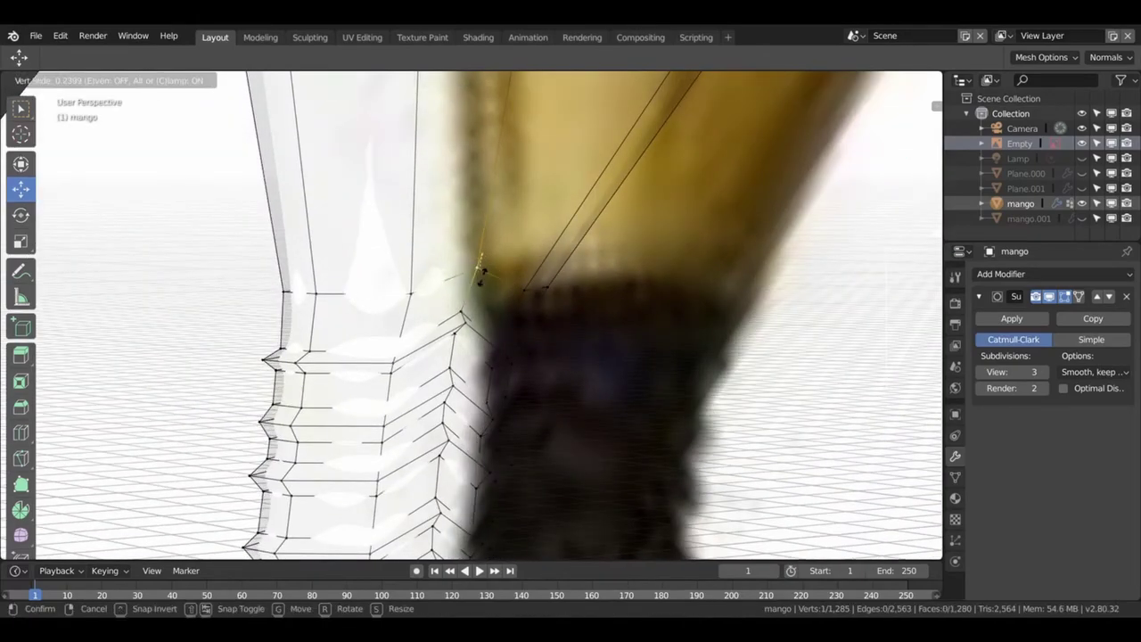
pyautogui.click(480, 294)
pyautogui.moveTo(480, 294); pyautogui.dragTo(424, 276)
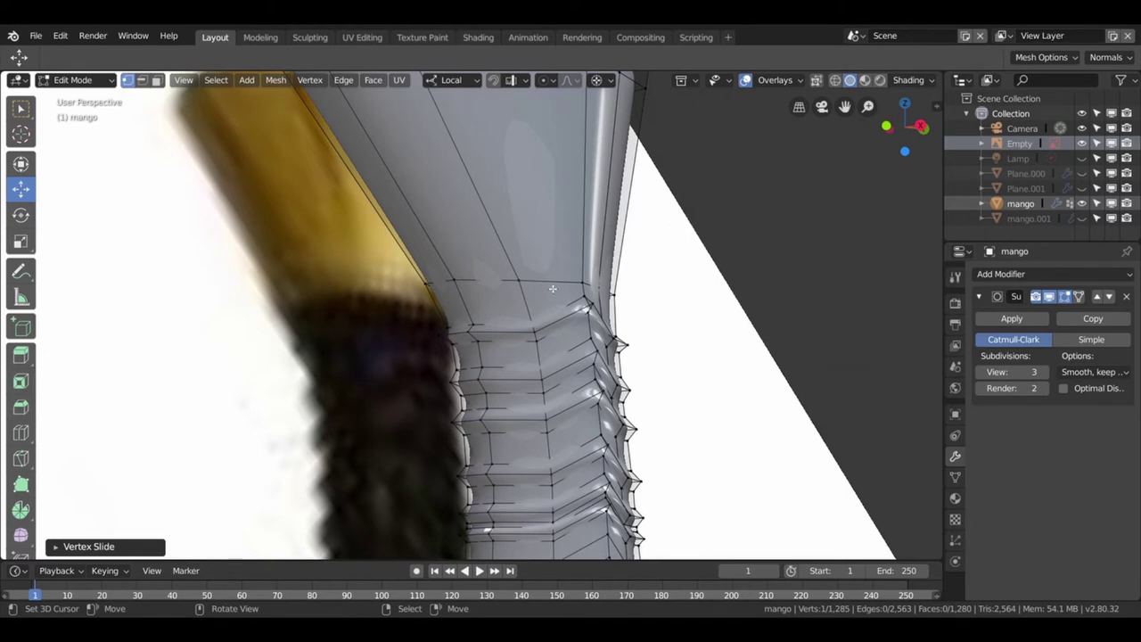
pyautogui.click(528, 270)
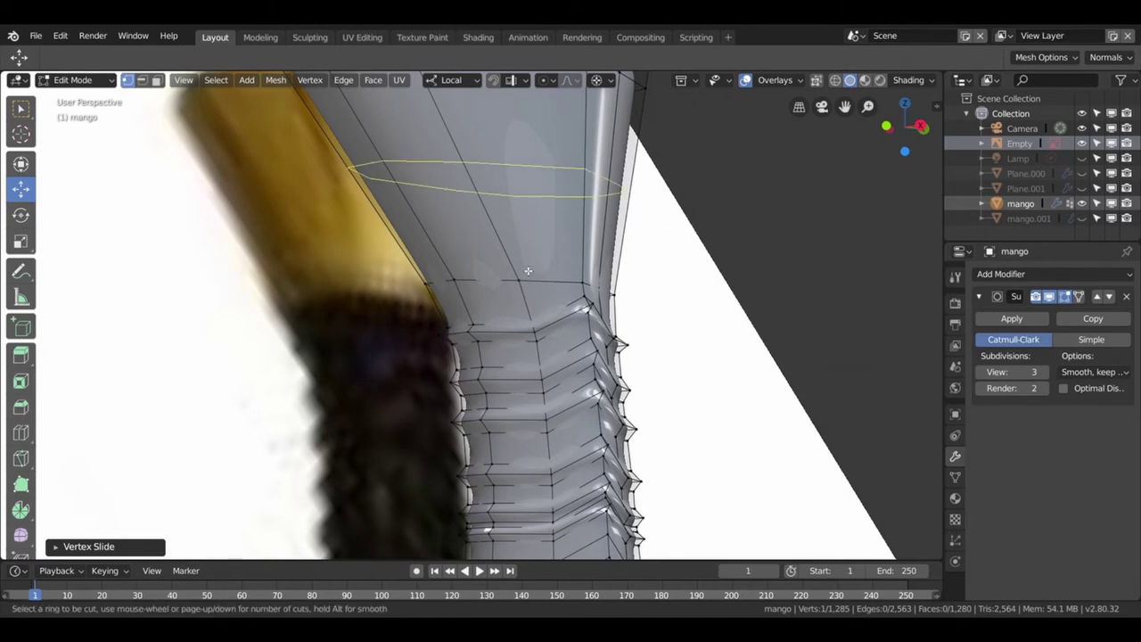
# - Slide the new loop down onto the grip top and scale it slightly smaller
pyautogui.press('g')
pyautogui.press('g')
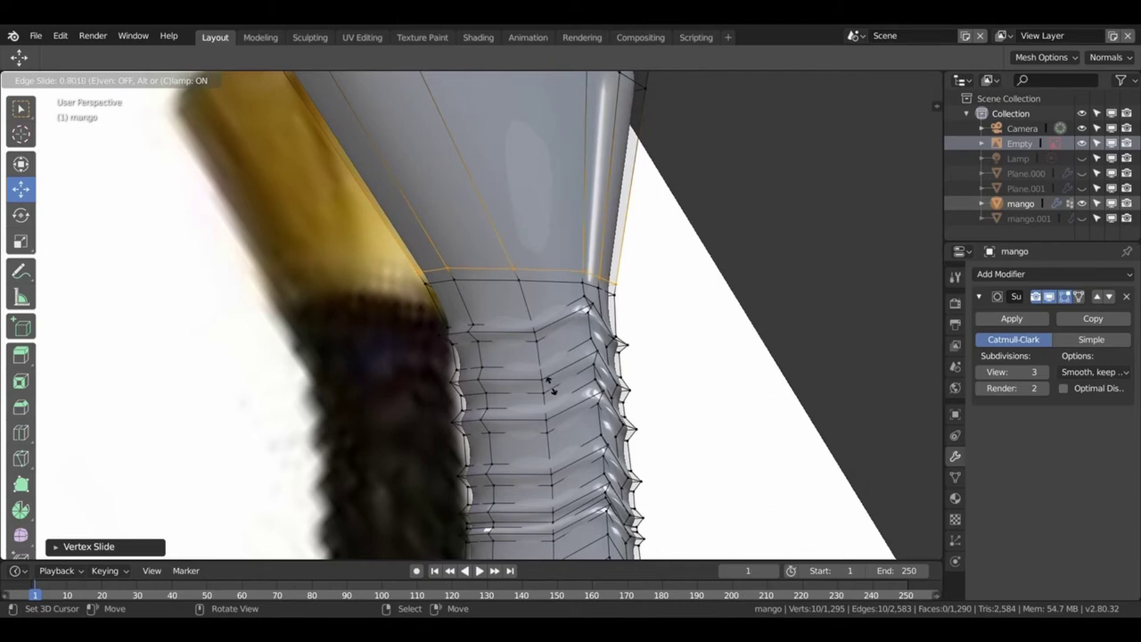
pyautogui.click(550, 386)
pyautogui.rightClick(526, 285)
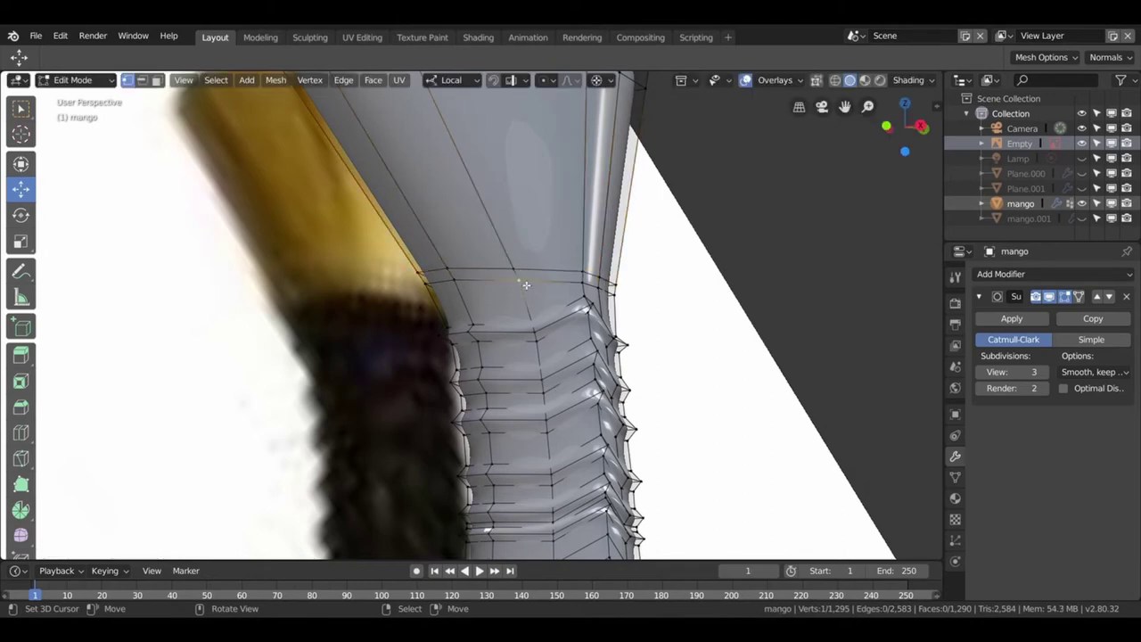
pyautogui.click(526, 283)
pyautogui.hotkey('shift', 's')
pyautogui.press('Escape')
pyautogui.press('s')
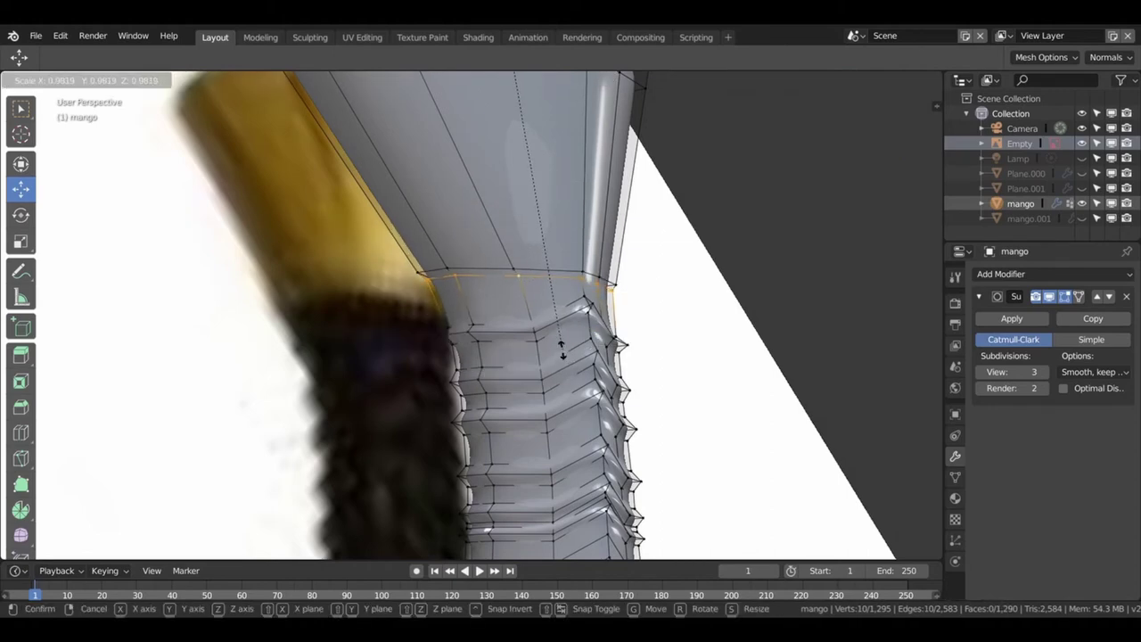
pyautogui.click(560, 346)
pyautogui.hotkey('shift', 's')
pyautogui.click(586, 433)
pyautogui.press('s')
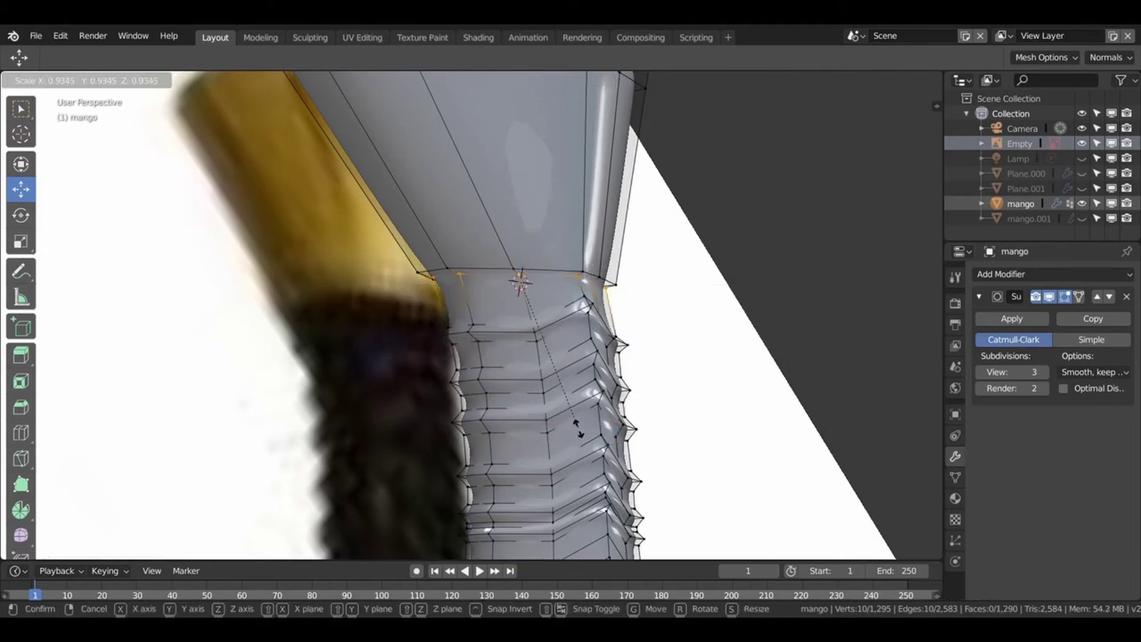
pyautogui.click(586, 434)
# - Move the pommel cap's top rim to a new height above the grip neck
pyautogui.moveTo(586, 433); pyautogui.dragTo(487, 227)
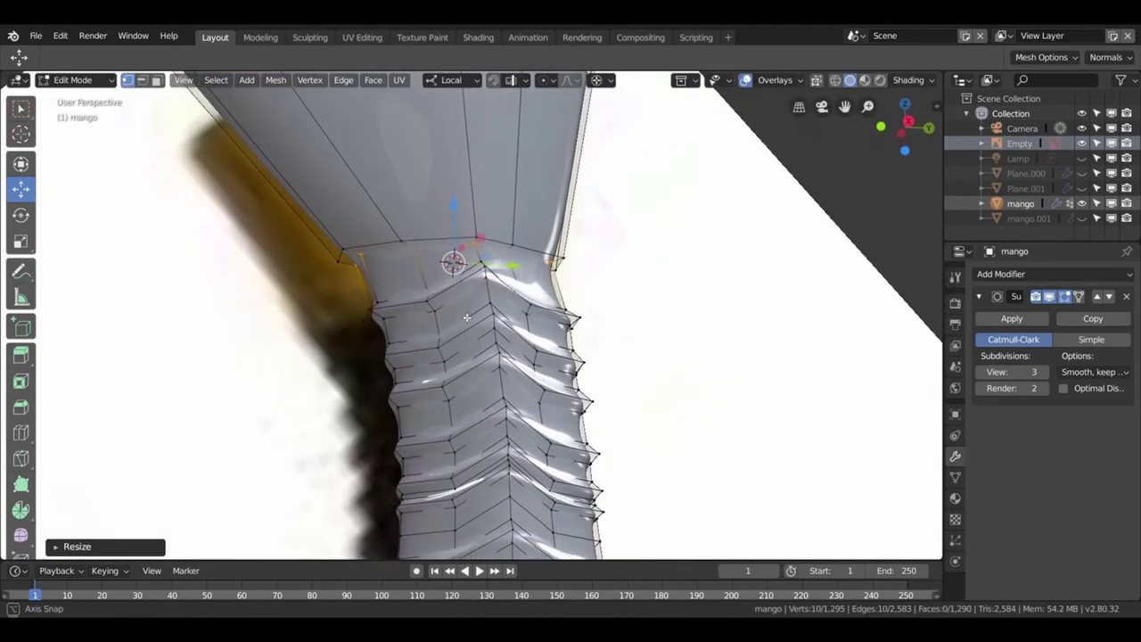
pyautogui.click(487, 228)
pyautogui.click(487, 227)
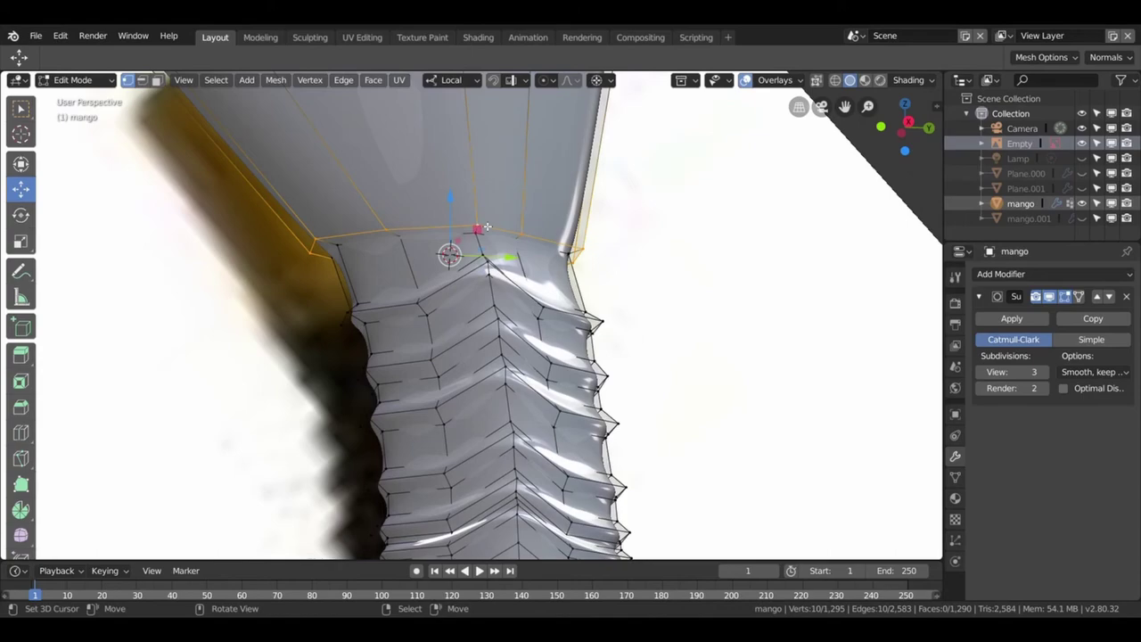
pyautogui.press('g')
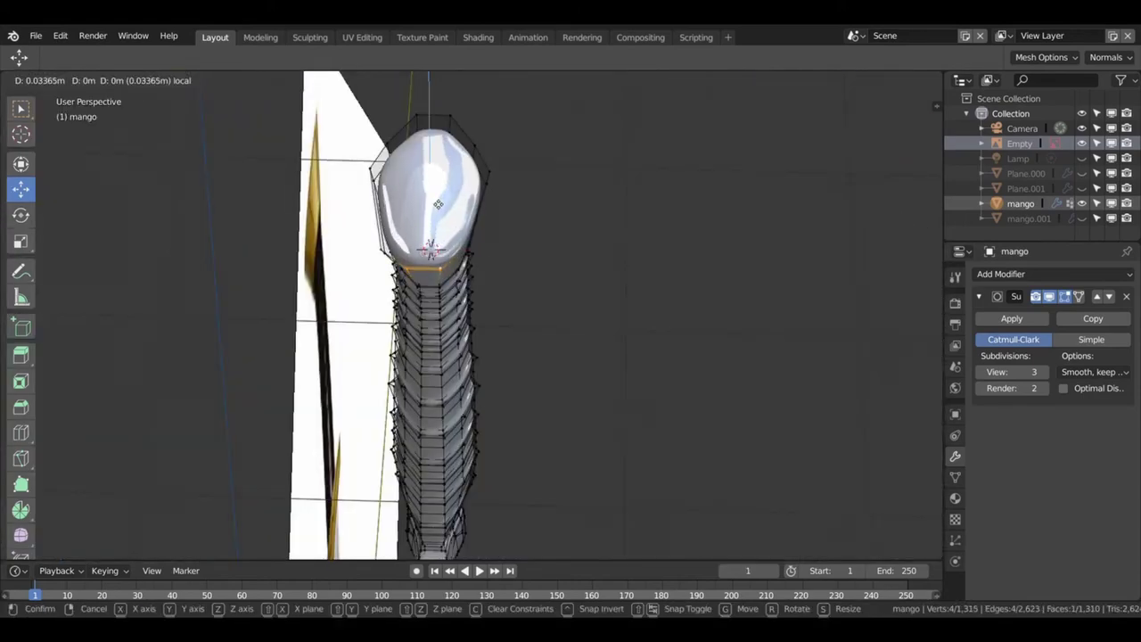
pyautogui.click(438, 201)
pyautogui.moveTo(577, 252); pyautogui.dragTo(449, 199)
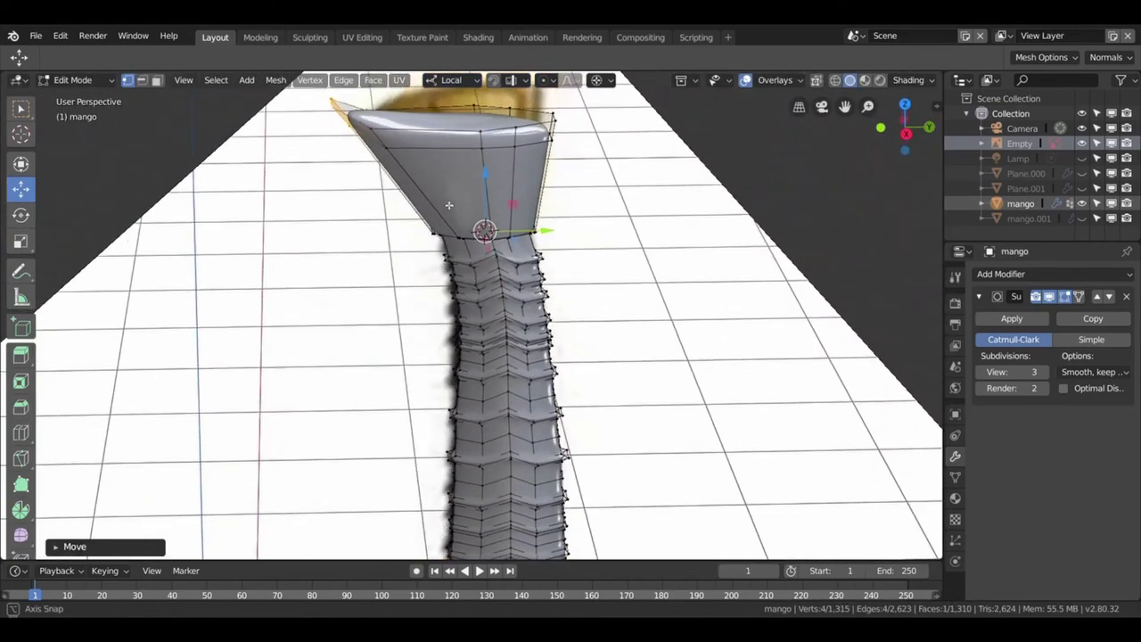
pyautogui.hotkey('ctrl', 'z')
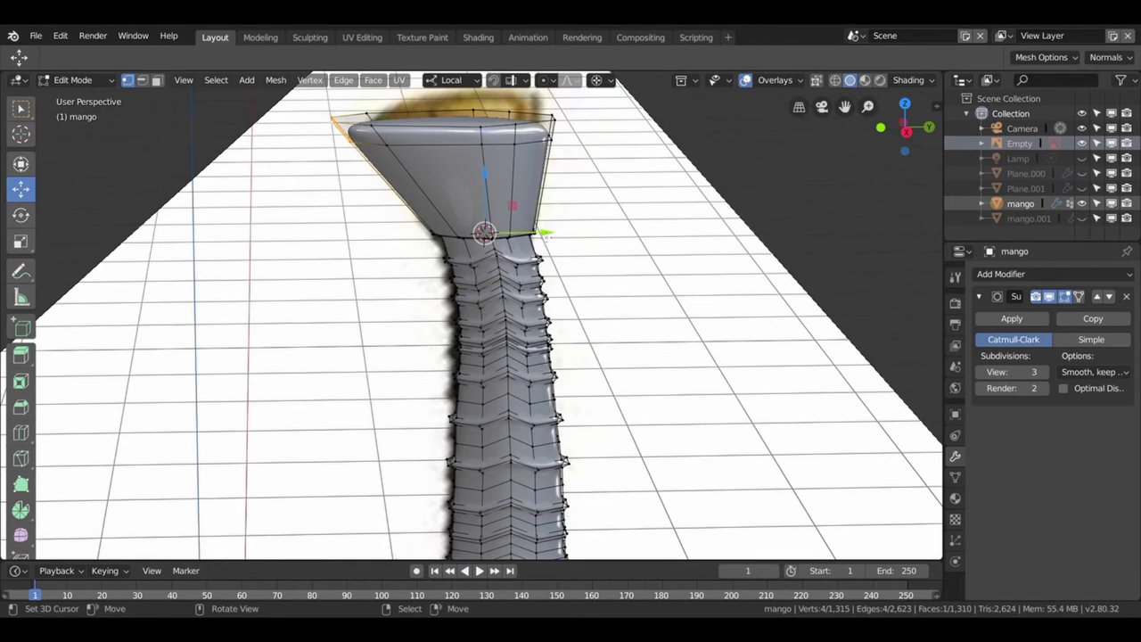
pyautogui.press('g')
pyautogui.click(532, 242)
pyautogui.moveTo(530, 243); pyautogui.dragTo(513, 235)
# - Cut a new edge loop across the flared cap and widen it slightly
pyautogui.hotkey('ctrl', 'r')
pyautogui.click(521, 189)
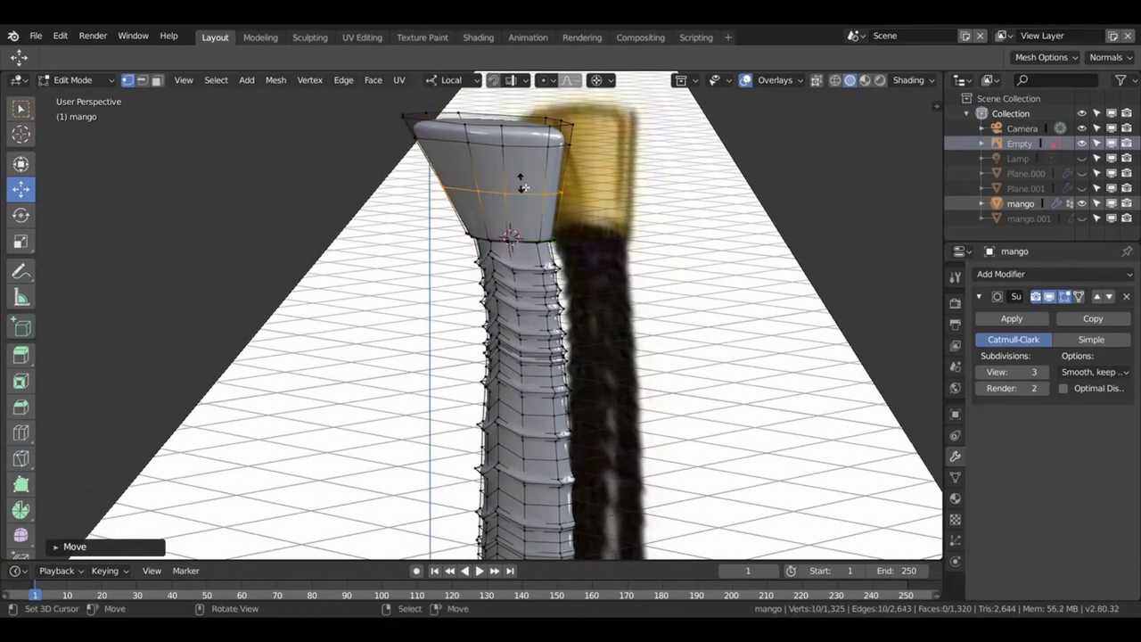
pyautogui.click(521, 183)
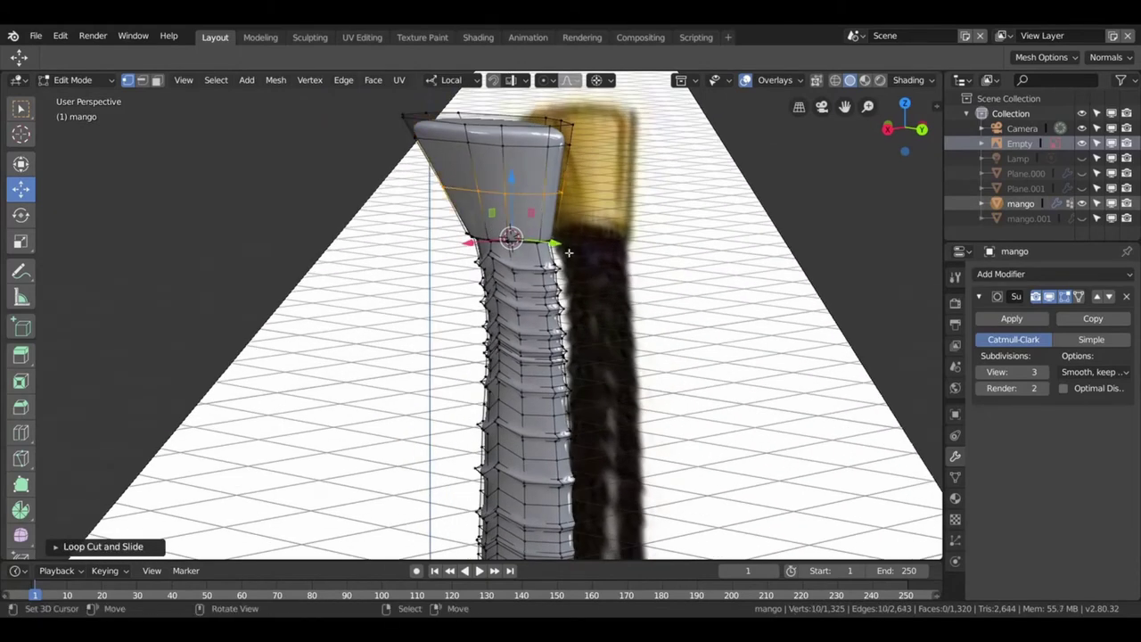
pyautogui.hotkey('shift', 's')
pyautogui.click(531, 334)
pyautogui.press('s')
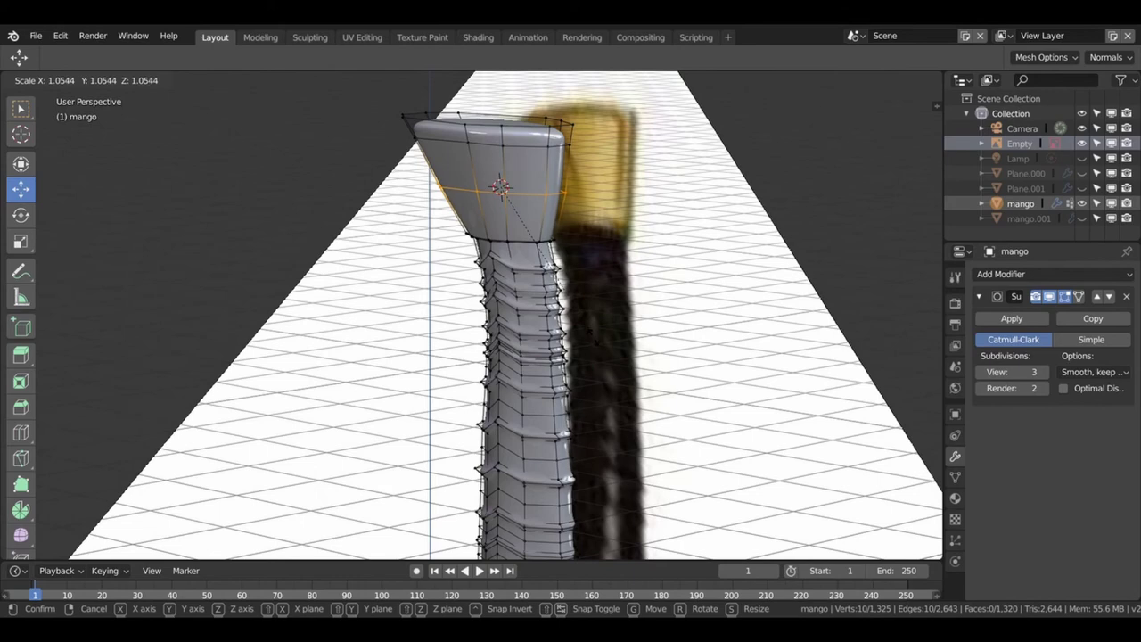
pyautogui.click(603, 353)
# - Slide the cap's top edge loop slightly to refine the pommel shape
pyautogui.moveTo(601, 323); pyautogui.dragTo(589, 210)
pyautogui.click(576, 203)
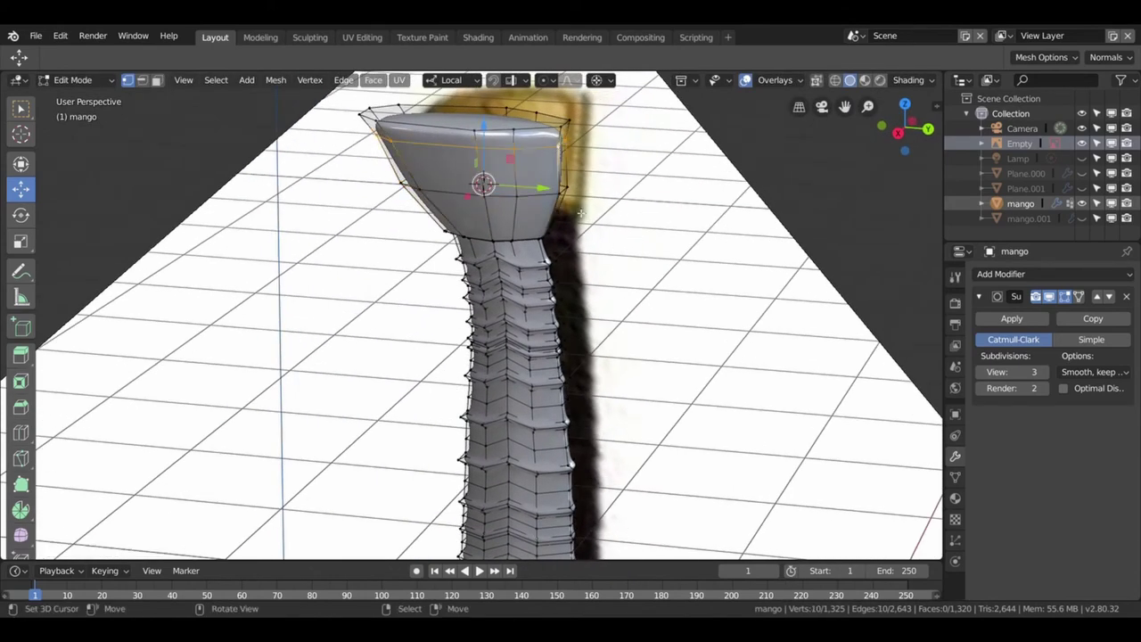
pyautogui.press('g')
pyautogui.press('g')
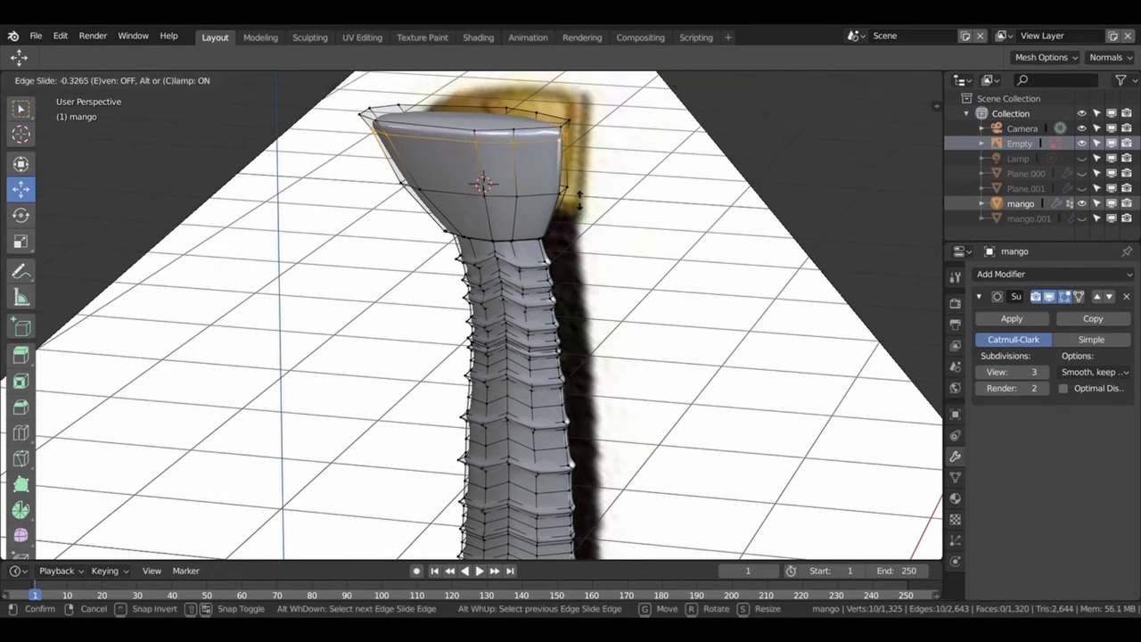
pyautogui.click(571, 187)
pyautogui.moveTo(572, 189); pyautogui.dragTo(569, 183)
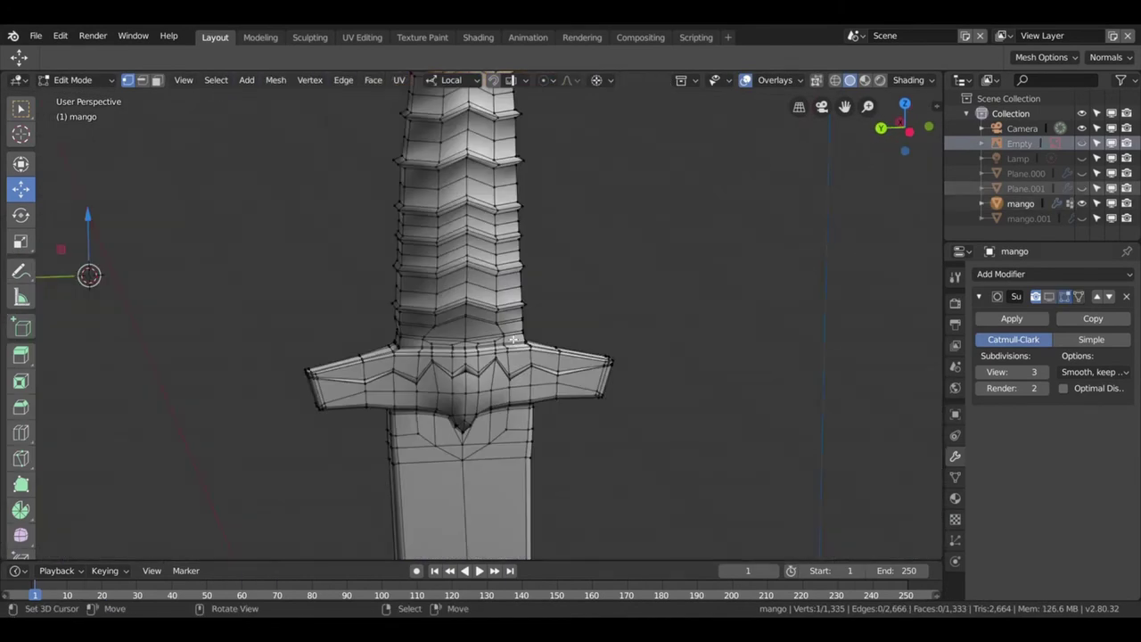